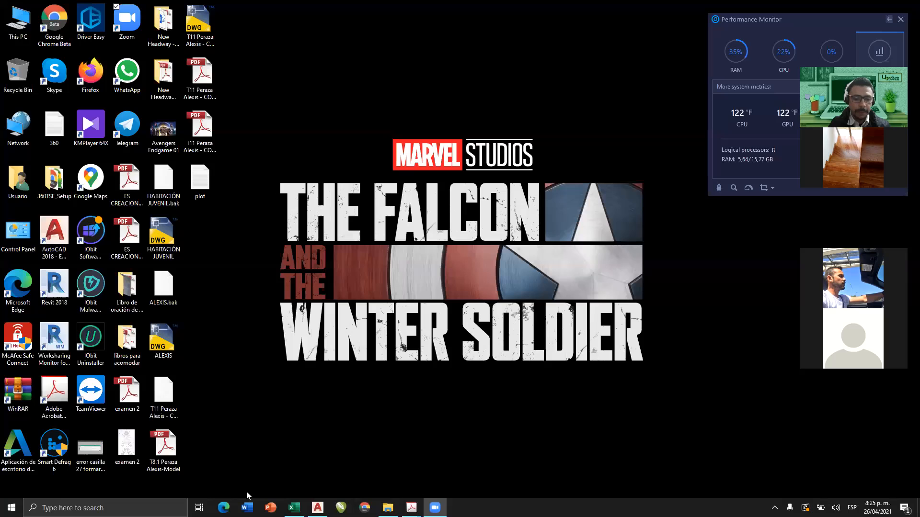
Switch to the AutoCAD drawing Drawing1 and look over the Extrude, Loft, Revolve and Sweep modeling tools.
{"action": "mouse_move", "coordinate": [318, 508]}
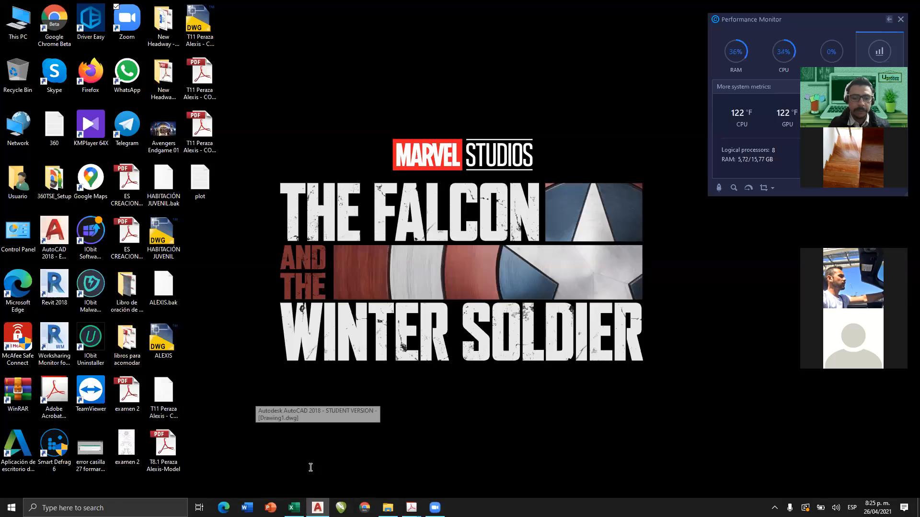
{"action": "left_click", "coordinate": [310, 468]}
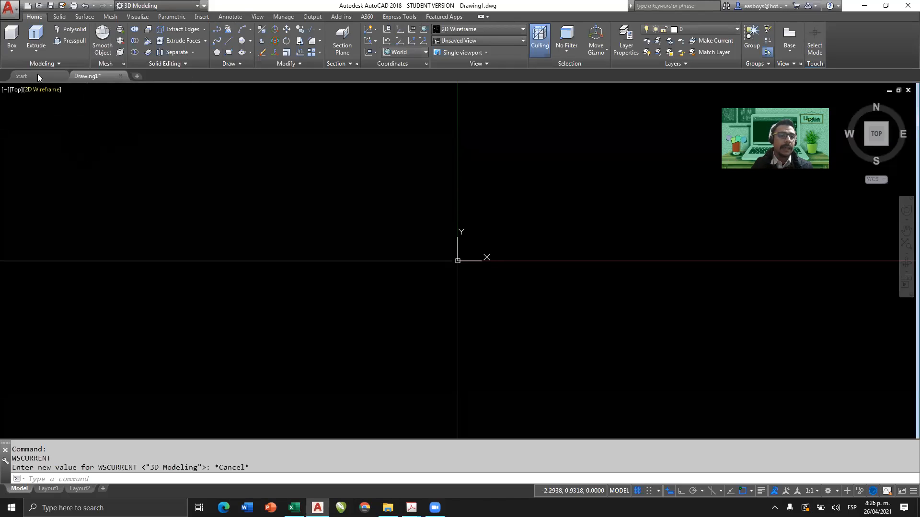
{"action": "left_click", "coordinate": [35, 51]}
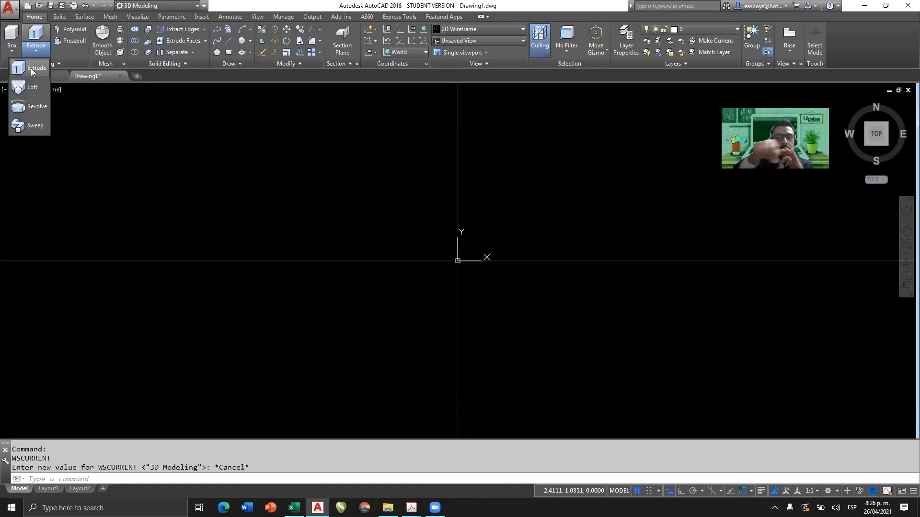
{"action": "left_click", "coordinate": [463, 69]}
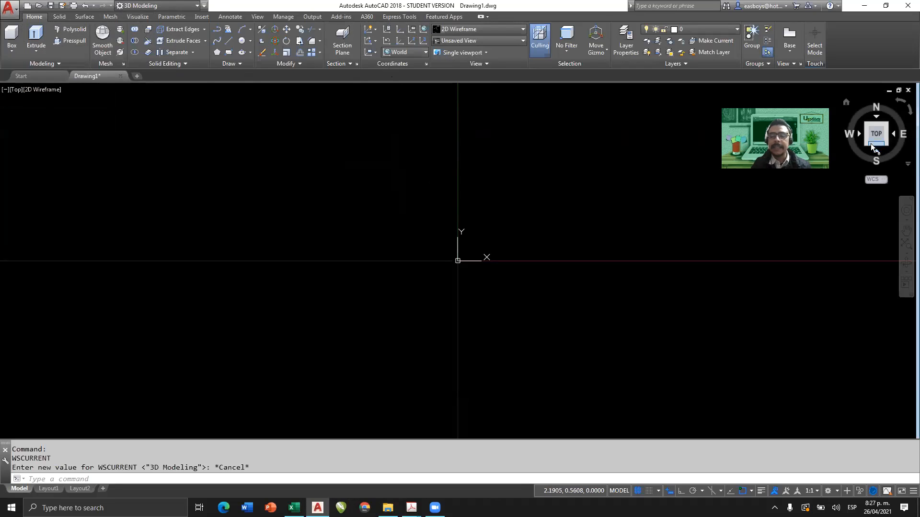
With Ortho on, draw three connected lines near the origin: a long vertical up, a horizontal to the right, and a shorter vertical down.
{"action": "scroll", "coordinate": [559, 231], "scroll_direction": "down", "scroll_amount": 3}
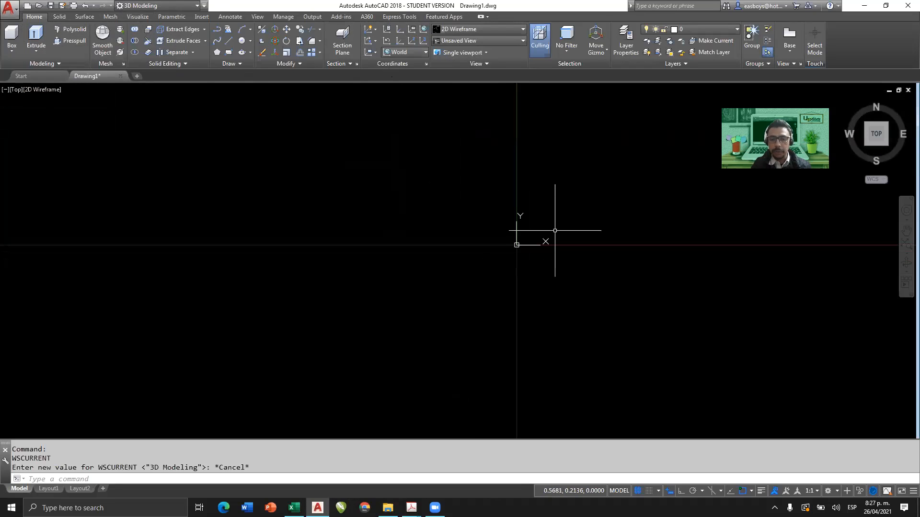
{"action": "middle_click_drag", "start_coordinate": [554, 230], "coordinate": [328, 340]}
{"action": "scroll", "coordinate": [313, 277], "scroll_direction": "down", "scroll_amount": 3}
{"action": "middle_click_drag", "start_coordinate": [355, 270], "coordinate": [313, 329]}
{"action": "type", "text": "l"}
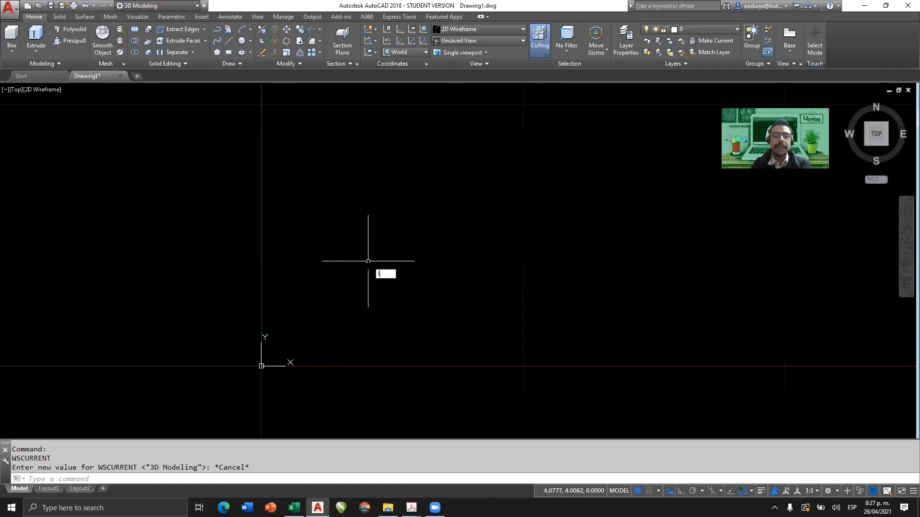
{"action": "key", "text": "Return"}
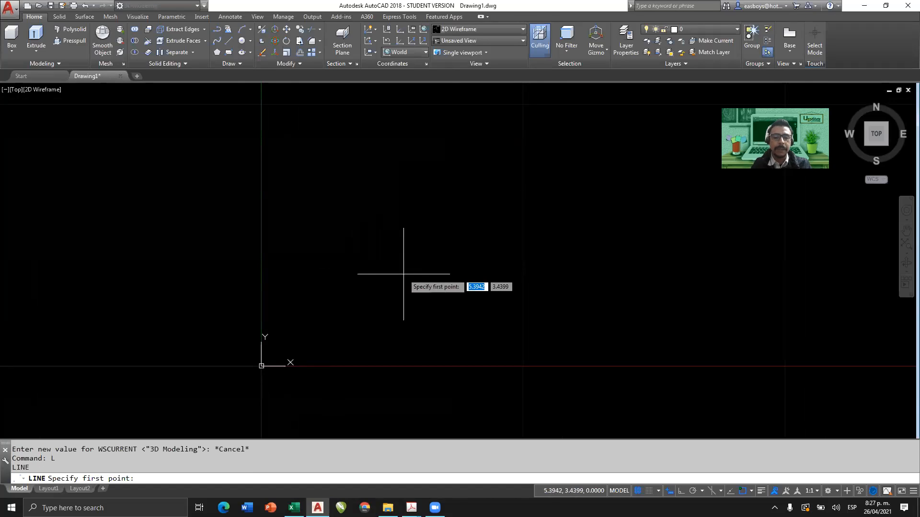
{"action": "left_click", "coordinate": [385, 289]}
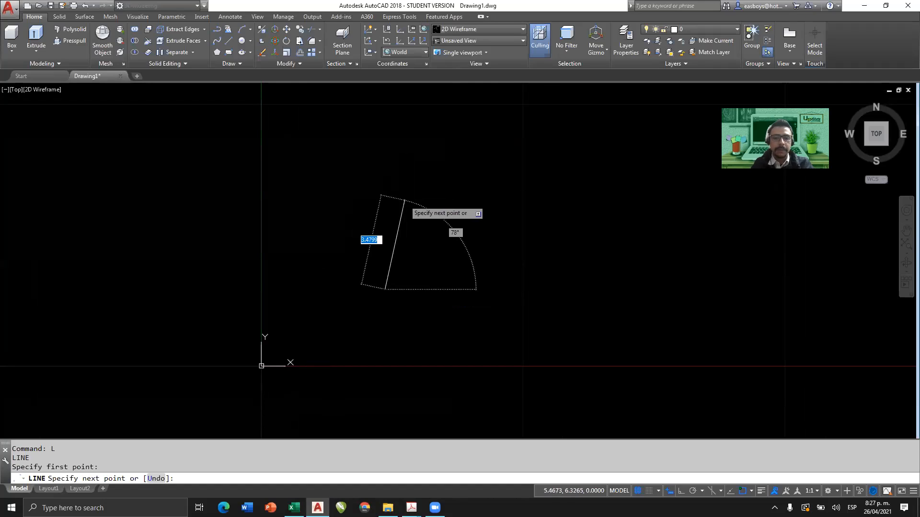
{"action": "key", "text": "F8"}
{"action": "scroll", "coordinate": [363, 160], "scroll_direction": "down", "scroll_amount": 2}
{"action": "middle_click_drag", "start_coordinate": [364, 164], "coordinate": [341, 289]}
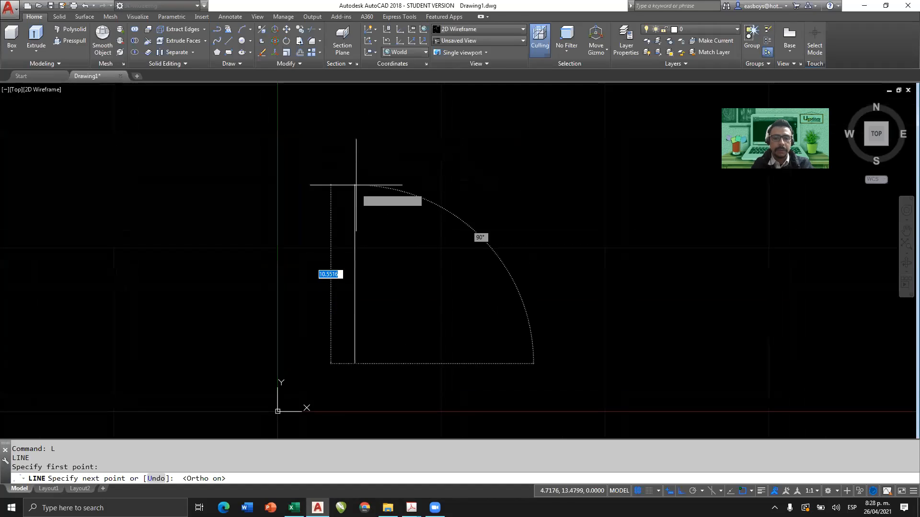
{"action": "left_click", "coordinate": [354, 168]}
{"action": "left_click", "coordinate": [528, 167]}
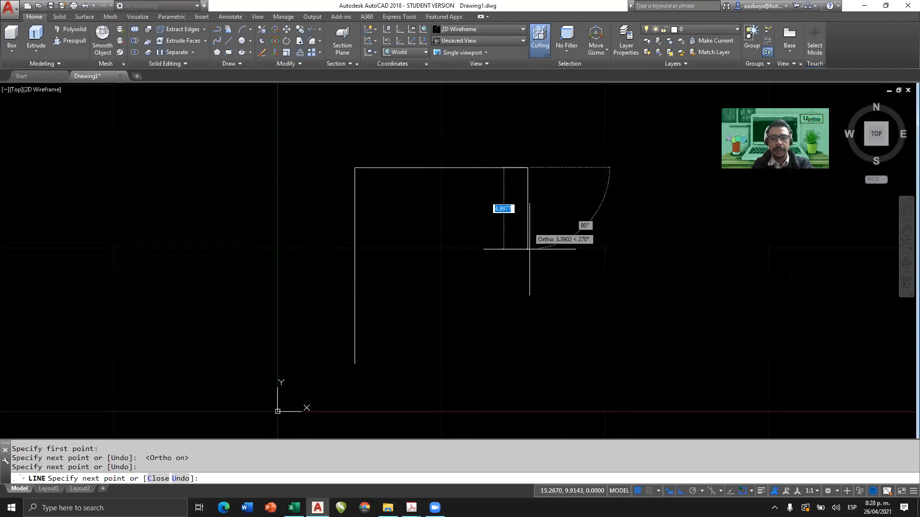
{"action": "left_click", "coordinate": [528, 260]}
{"action": "key", "text": "Return"}
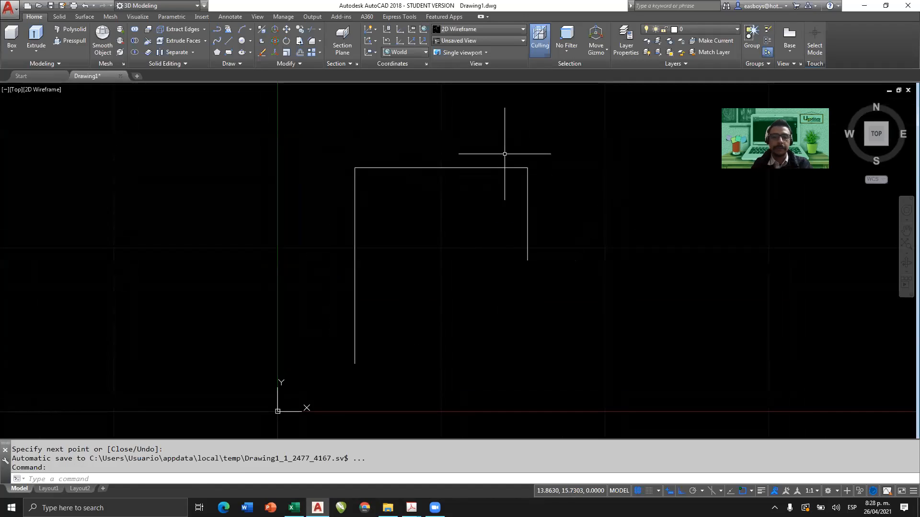
Select the right, top and left segments of the line figure one at a time to check whether they are separate objects.
{"action": "left_click", "coordinate": [539, 193]}
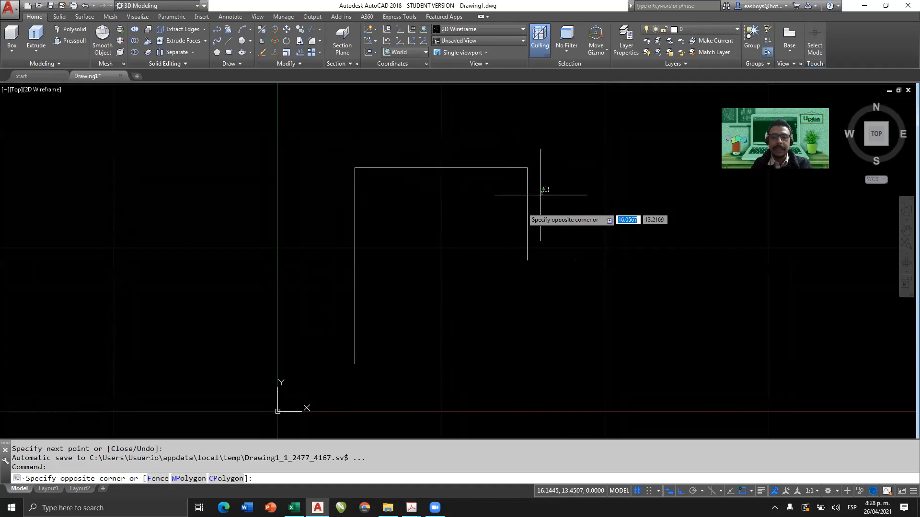
{"action": "left_click", "coordinate": [514, 212]}
{"action": "key", "text": "Escape"}
{"action": "left_click", "coordinate": [435, 154]}
{"action": "left_click", "coordinate": [402, 205]}
{"action": "key", "text": "Escape"}
{"action": "left_click", "coordinate": [389, 214]}
{"action": "left_click", "coordinate": [298, 251]}
{"action": "key", "text": "Escape"}
Draw a three-segment polyline of the same open shape, with unequal vertical legs, to the right of the line figure.
{"action": "middle_click_drag", "start_coordinate": [476, 263], "coordinate": [208, 266]}
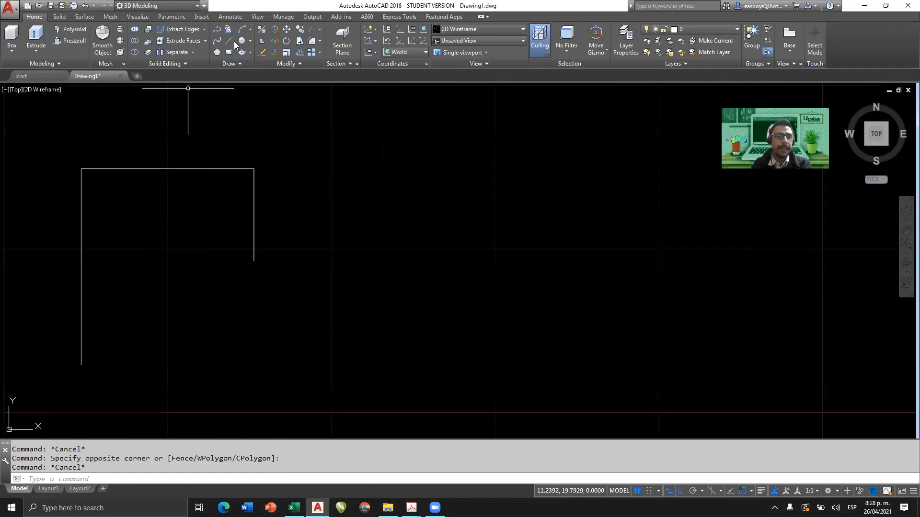
{"action": "left_click", "coordinate": [217, 30]}
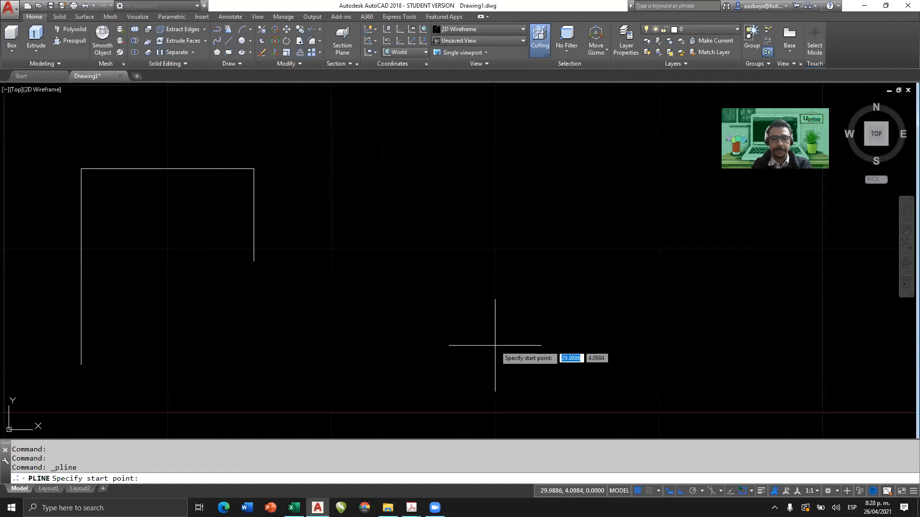
{"action": "left_click", "coordinate": [517, 340]}
{"action": "left_click", "coordinate": [513, 168]}
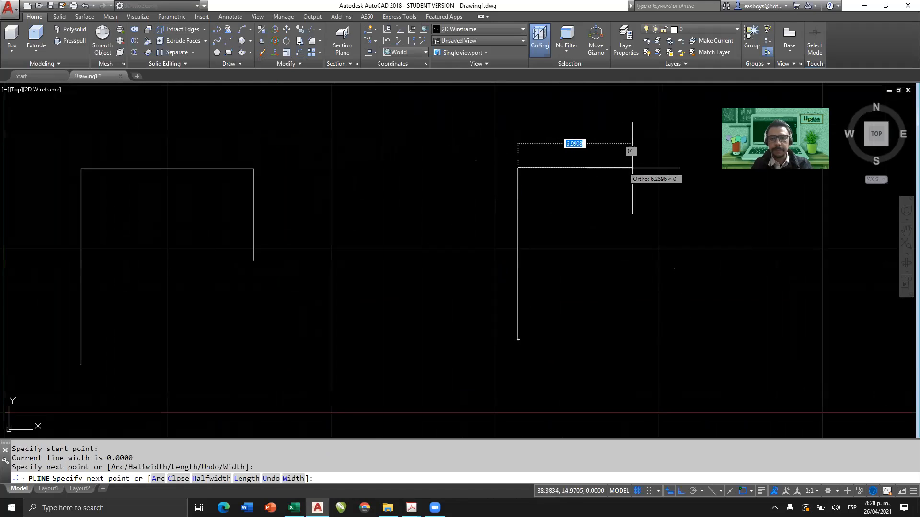
{"action": "left_click", "coordinate": [685, 168]}
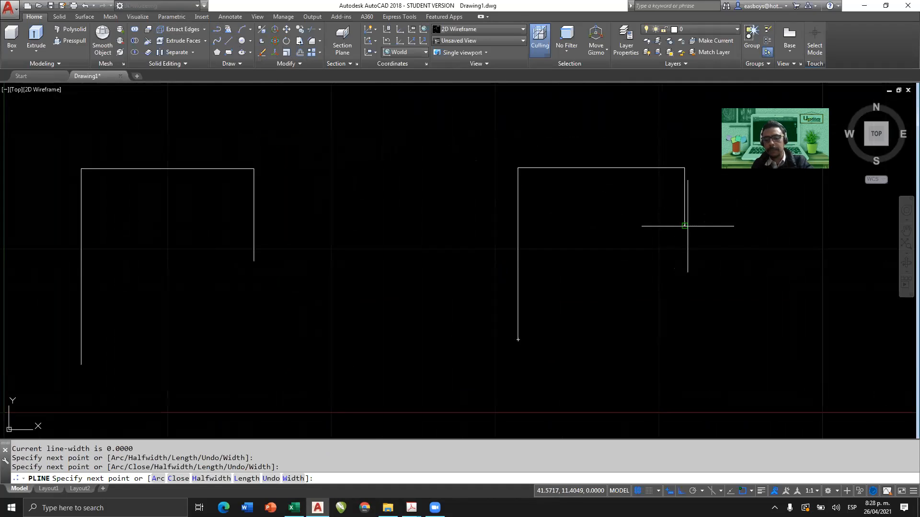
{"action": "left_click", "coordinate": [685, 226]}
{"action": "key", "text": "Return"}
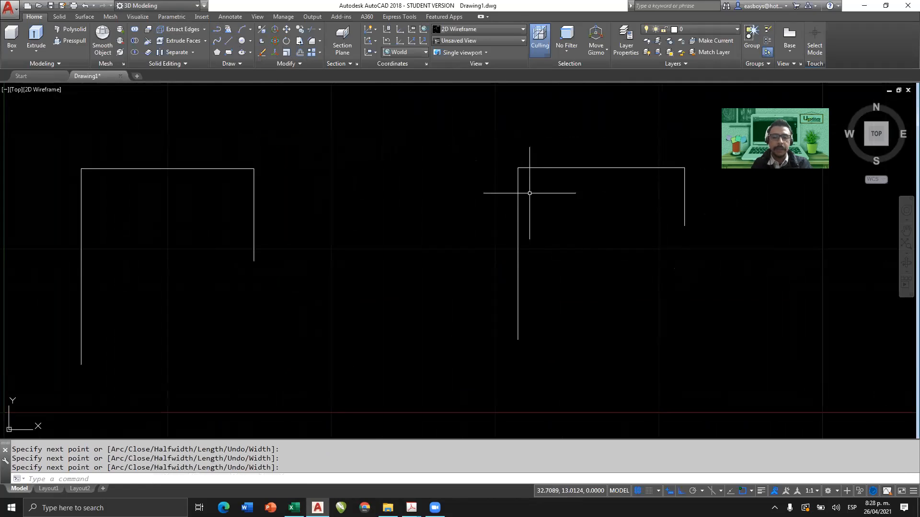
Select the three-segment polyline to check whether it is a single object, and clear the selection.
{"action": "left_click", "coordinate": [531, 189]}
{"action": "left_click", "coordinate": [481, 213]}
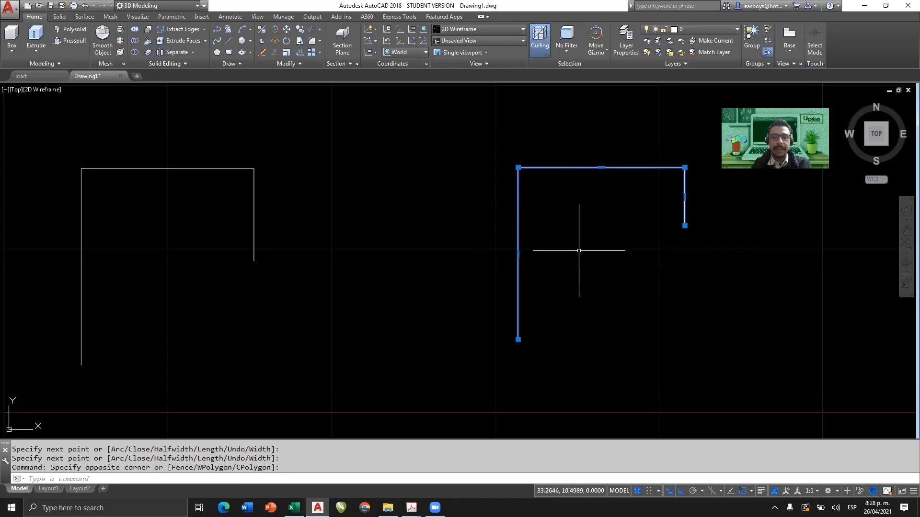
{"action": "middle_click_drag", "start_coordinate": [578, 251], "coordinate": [315, 273]}
{"action": "scroll", "coordinate": [536, 280], "scroll_direction": "down", "scroll_amount": 2}
{"action": "middle_click_drag", "start_coordinate": [572, 284], "coordinate": [338, 293]}
{"action": "key", "text": "Escape"}
{"action": "key", "text": "Escape"}
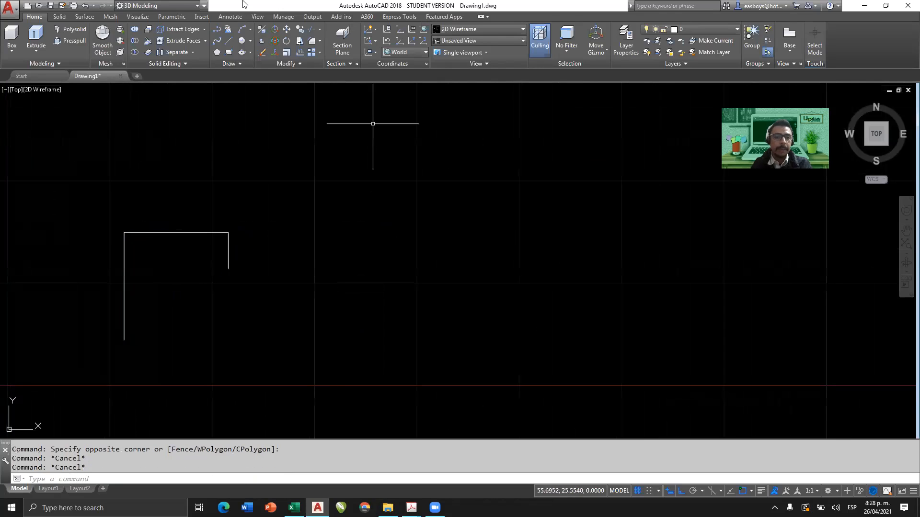
Draw a larger polyline further right with a vertical and a horizontal segment followed by two tangent arcs curving in opposite directions.
{"action": "left_click", "coordinate": [217, 29]}
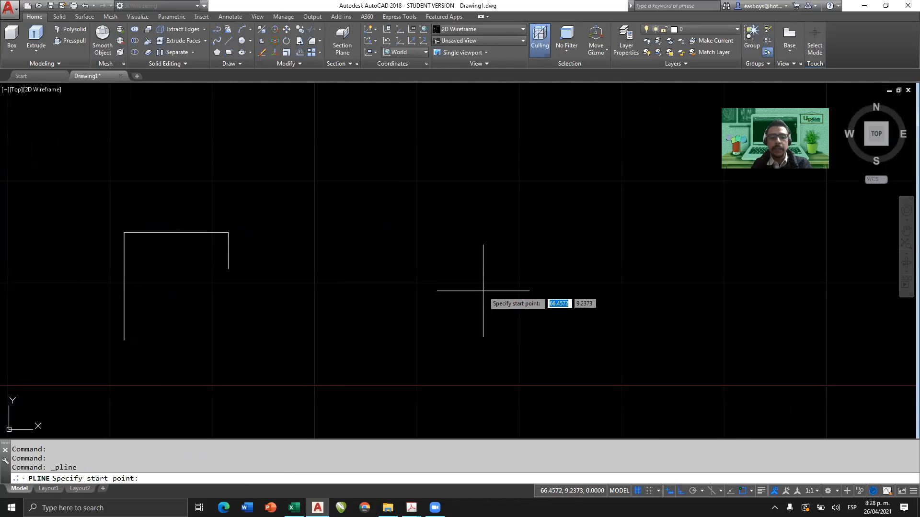
{"action": "left_click", "coordinate": [492, 344]}
{"action": "left_click", "coordinate": [491, 128]}
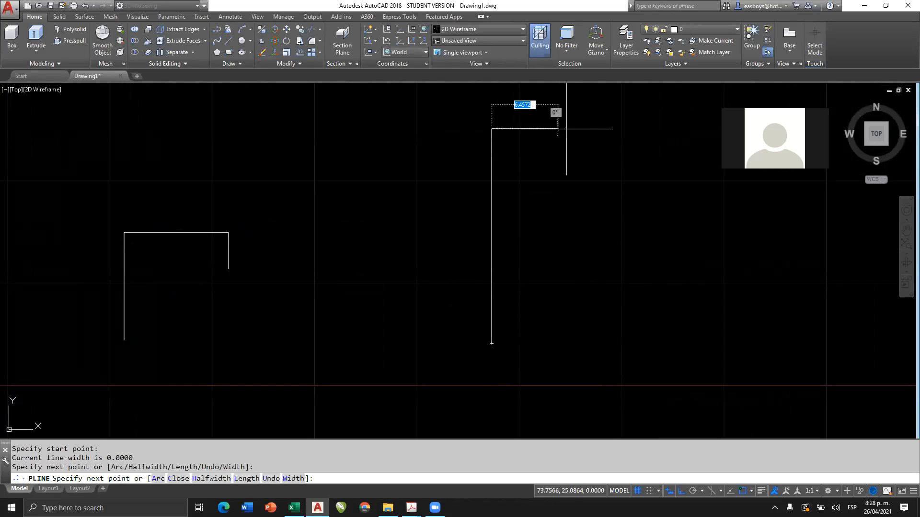
{"action": "left_click", "coordinate": [600, 128]}
{"action": "type", "text": "a"}
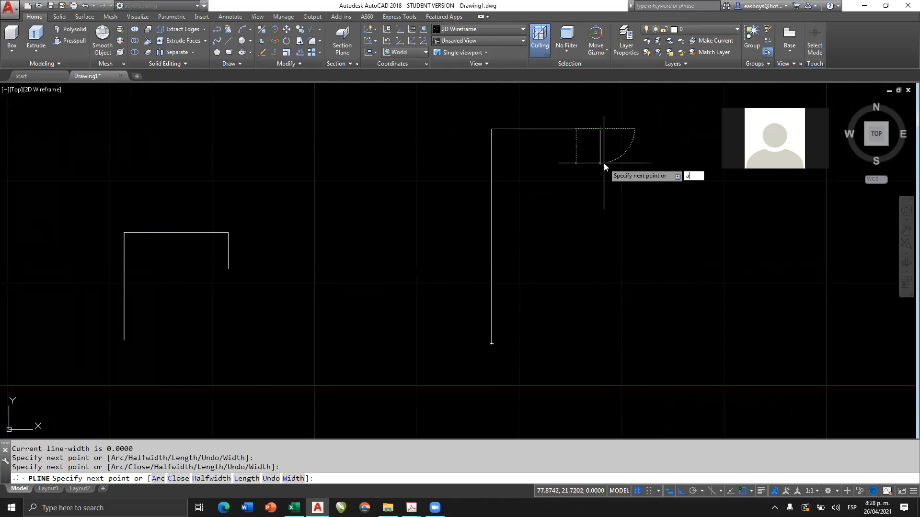
{"action": "key", "text": "Return"}
{"action": "left_click", "coordinate": [600, 191]}
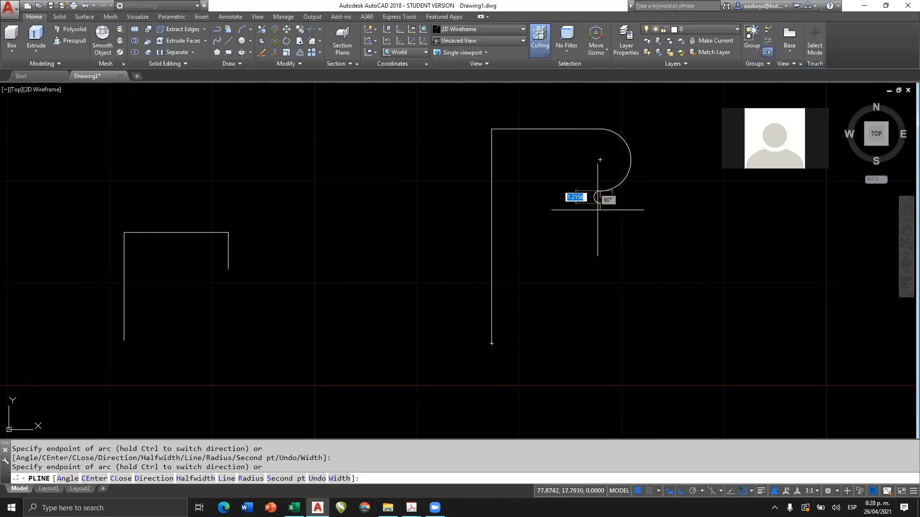
{"action": "left_click", "coordinate": [600, 236]}
Continue the polyline with a horizontal segment, a right-bulging arc, a horizontal segment back left and a short vertical down, and finish it.
{"action": "type", "text": "l"}
{"action": "key", "text": "Return"}
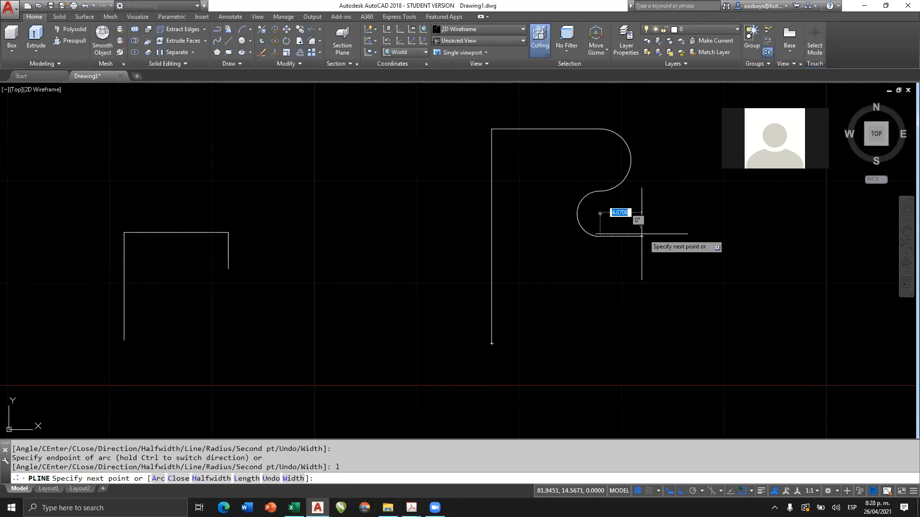
{"action": "left_click", "coordinate": [727, 233]}
{"action": "type", "text": "a"}
{"action": "key", "text": "Return"}
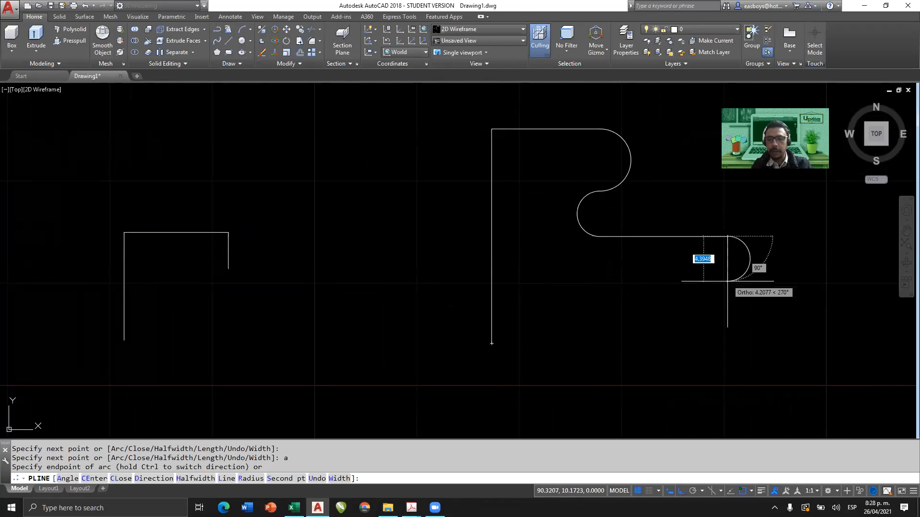
{"action": "left_click", "coordinate": [728, 290]}
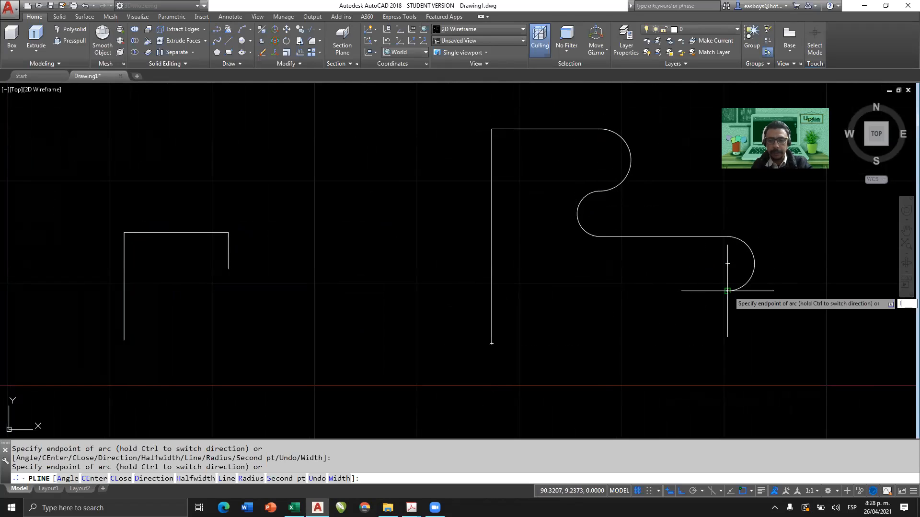
{"action": "type", "text": "l"}
{"action": "key", "text": "Return"}
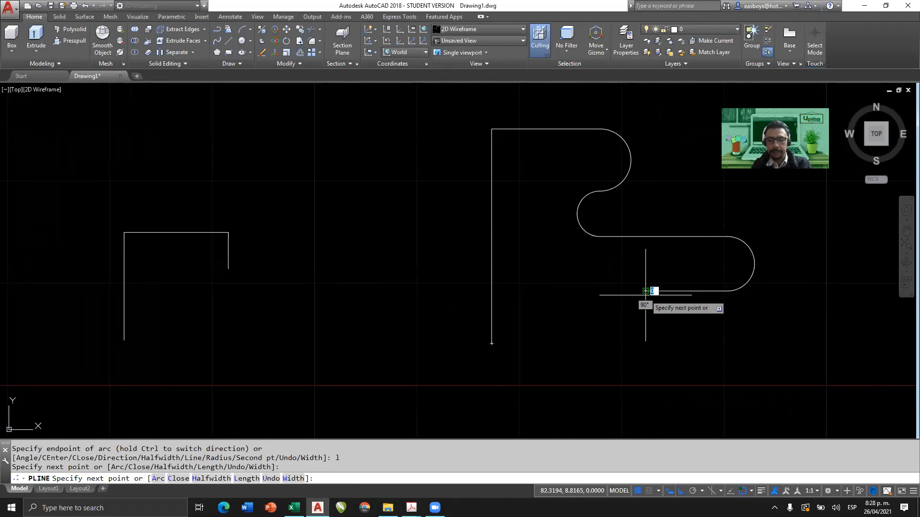
{"action": "left_click", "coordinate": [647, 347]}
{"action": "key", "text": "Return"}
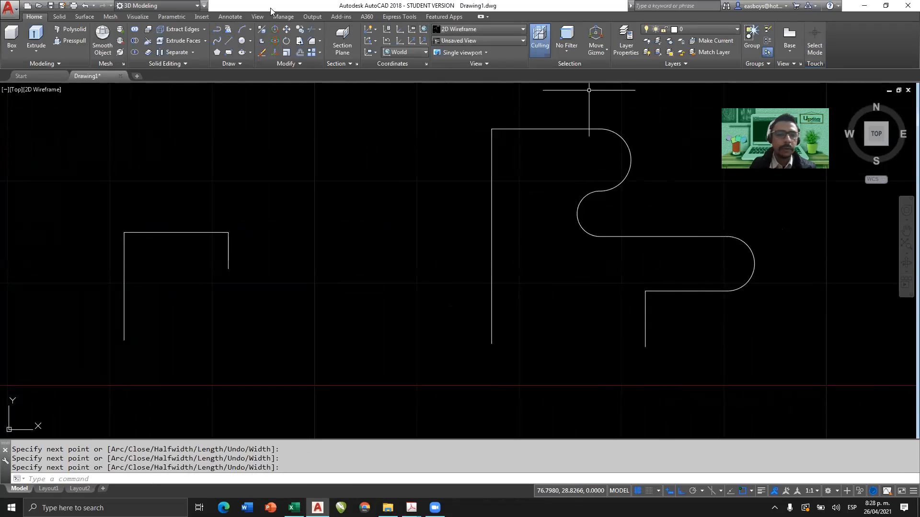
Select the polyline with arcs to check whether it is one object, and clear the selection.
{"action": "left_click", "coordinate": [517, 191]}
{"action": "left_click", "coordinate": [454, 215]}
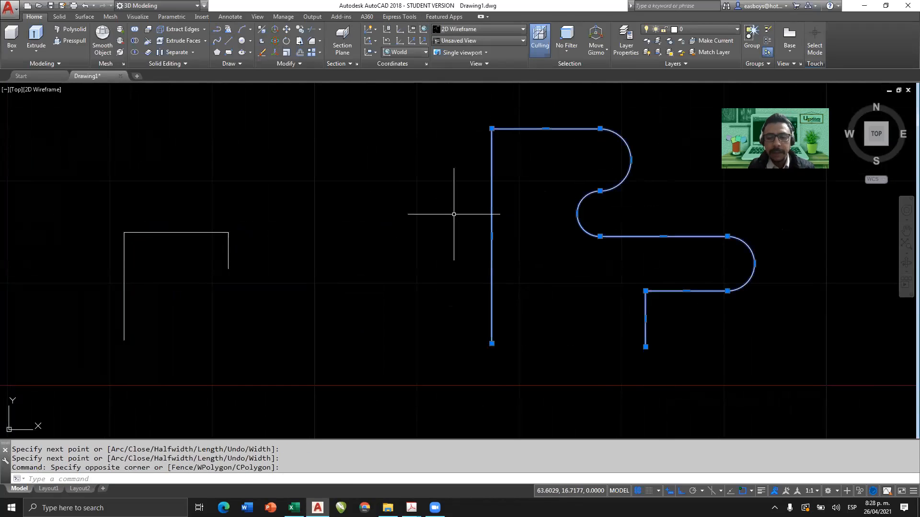
{"action": "key", "text": "Escape"}
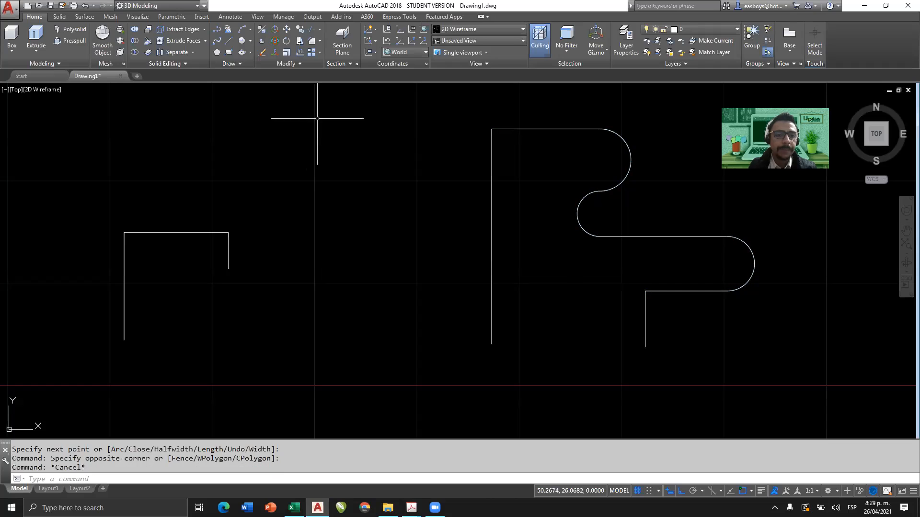
{"action": "left_click", "coordinate": [301, 64]}
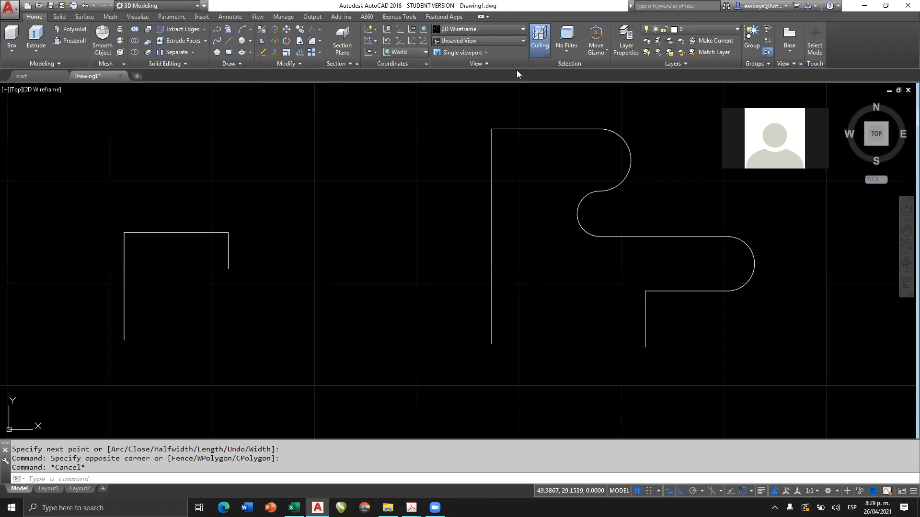
{"action": "key", "text": "Escape"}
{"action": "scroll", "coordinate": [370, 263], "scroll_direction": "down", "scroll_amount": 4}
{"action": "middle_click_drag", "start_coordinate": [378, 260], "coordinate": [506, 254]}
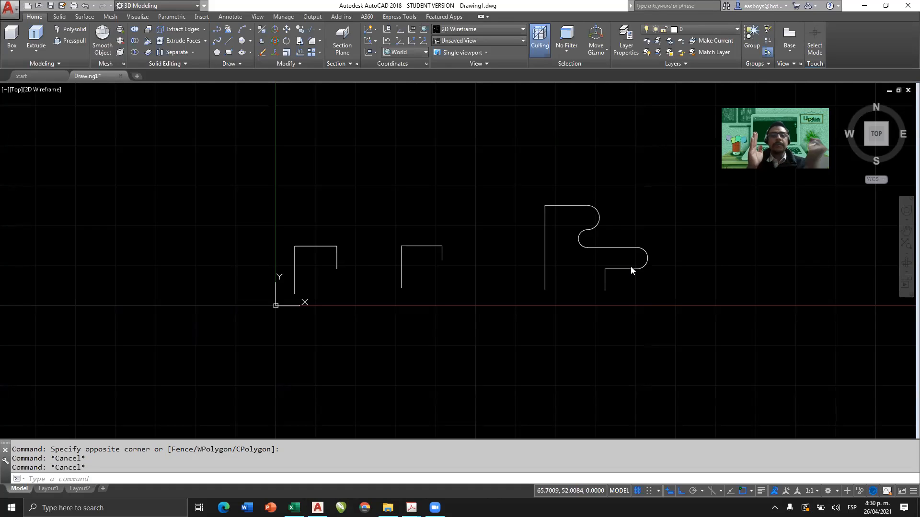
{"action": "left_click", "coordinate": [340, 285]}
{"action": "key", "text": "Escape"}
Draw a circle of about 0.8 radius centred on the lower free end of the path made of separate lines.
{"action": "scroll", "coordinate": [266, 291], "scroll_direction": "up", "scroll_amount": 5}
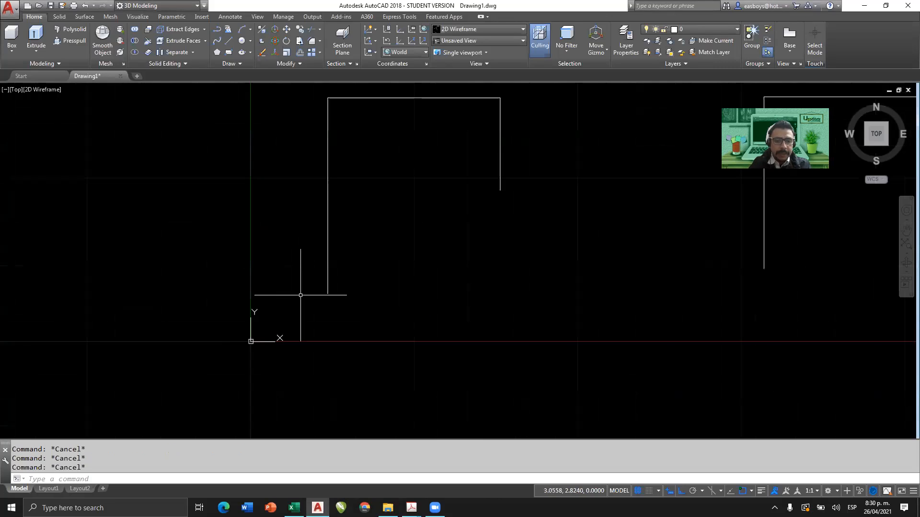
{"action": "type", "text": "C"}
{"action": "key", "text": "Return"}
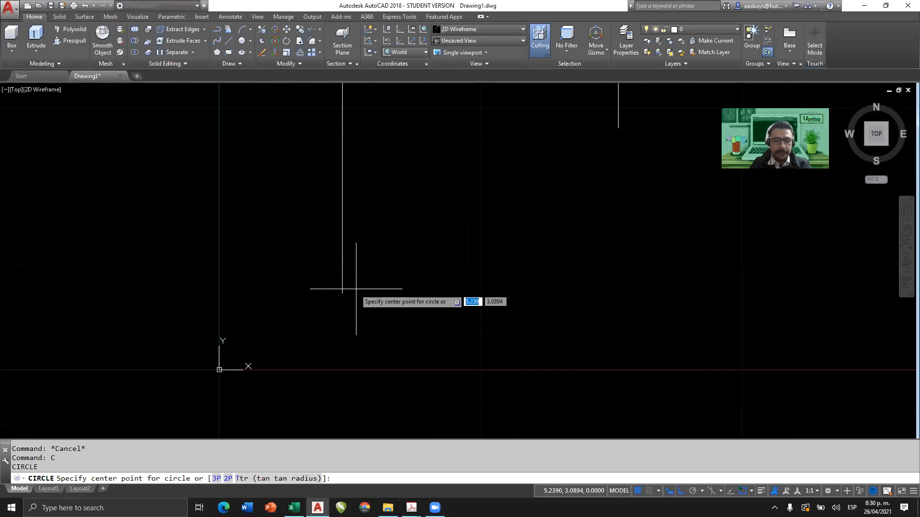
{"action": "left_click", "coordinate": [342, 293]}
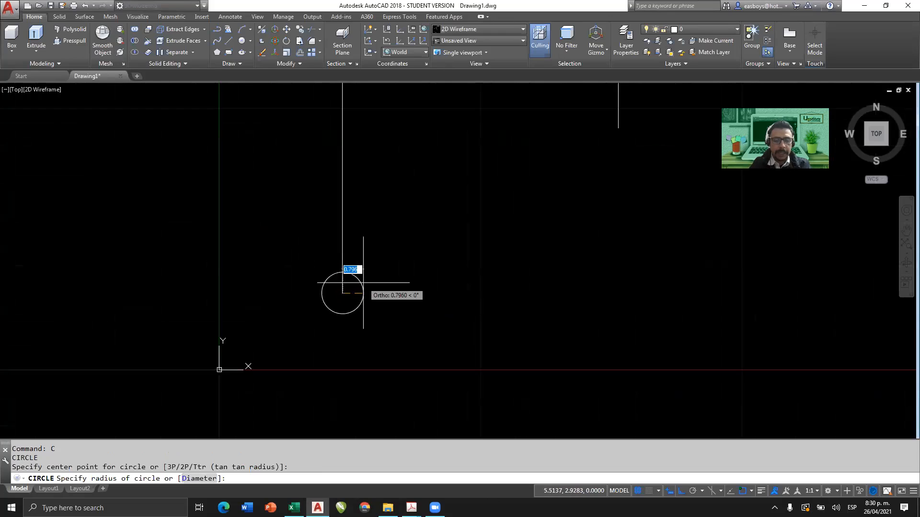
{"action": "left_click", "coordinate": [363, 283]}
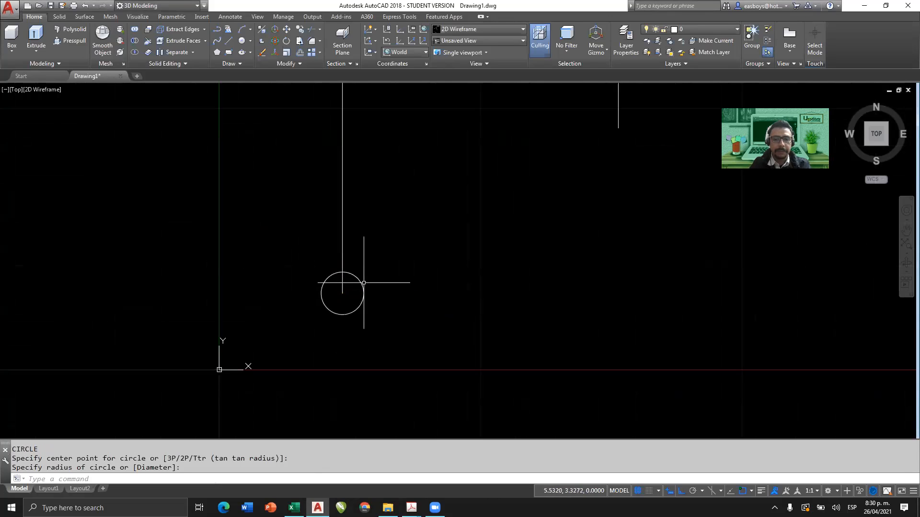
{"action": "scroll", "coordinate": [365, 283], "scroll_direction": "down", "scroll_amount": 5}
{"action": "middle_click_drag", "start_coordinate": [431, 280], "coordinate": [293, 296]}
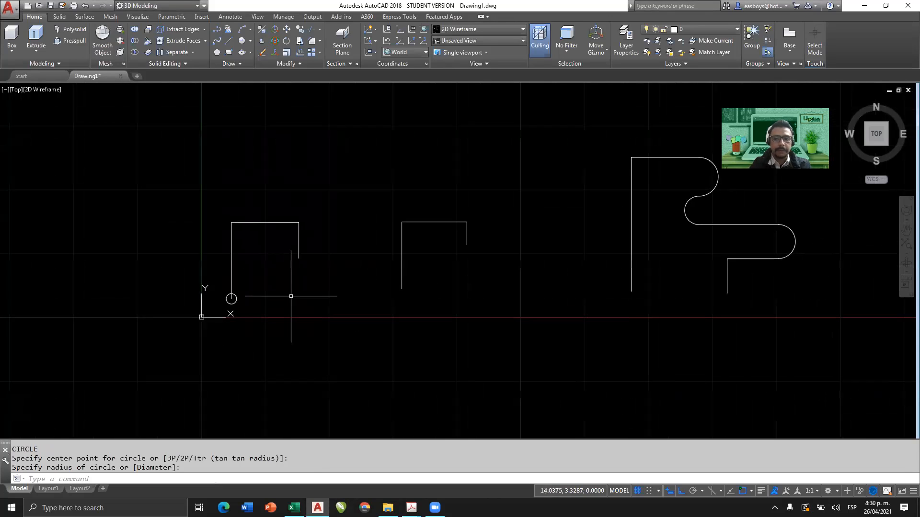
Switch to the southwest isometric view and apply the Realistic visual style.
{"action": "mouse_move", "coordinate": [867, 144]}
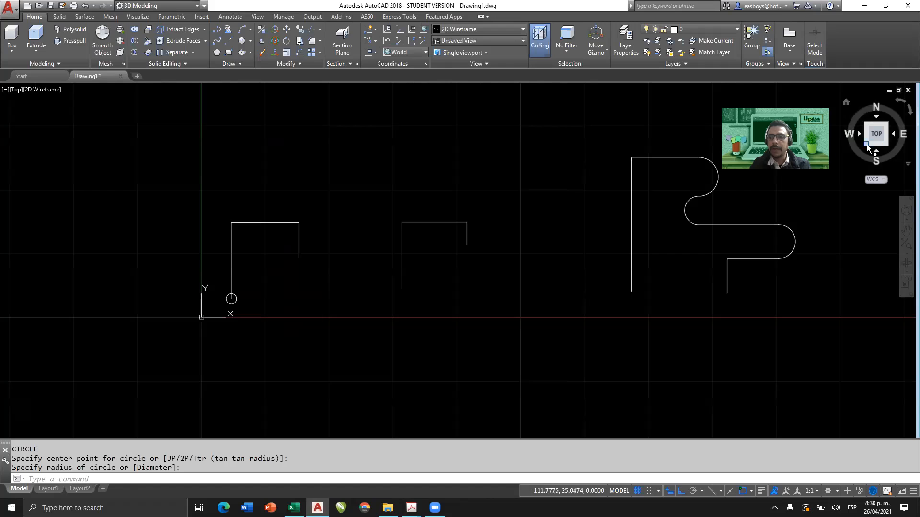
{"action": "left_click", "coordinate": [867, 145]}
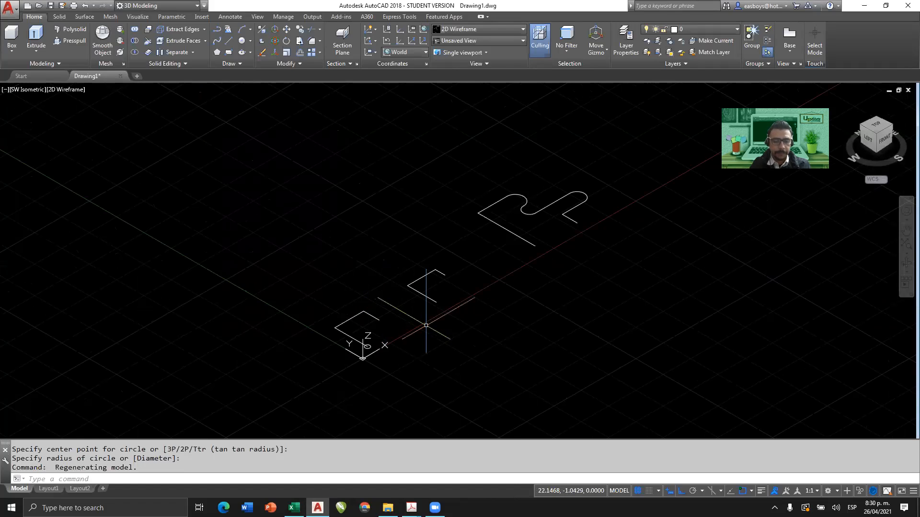
{"action": "left_click", "coordinate": [492, 29]}
{"action": "left_click", "coordinate": [502, 49]}
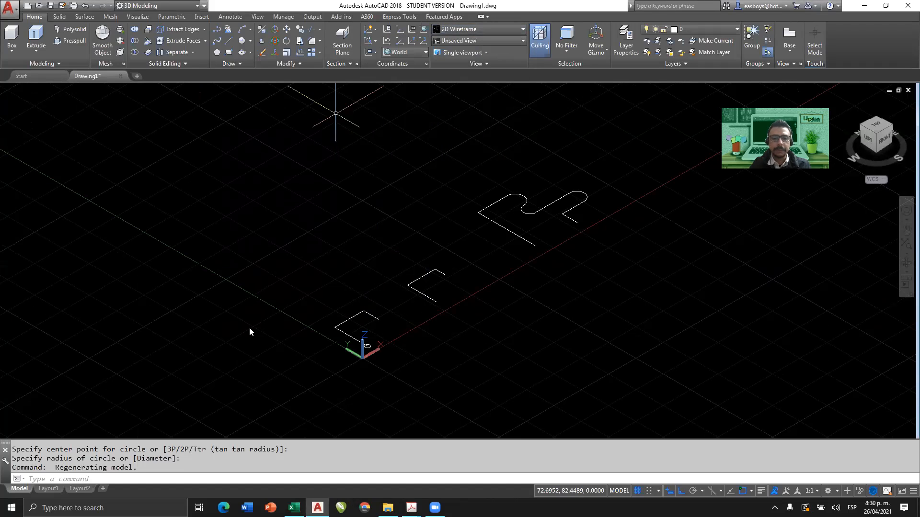
{"action": "scroll", "coordinate": [367, 346], "scroll_direction": "up", "scroll_amount": 5}
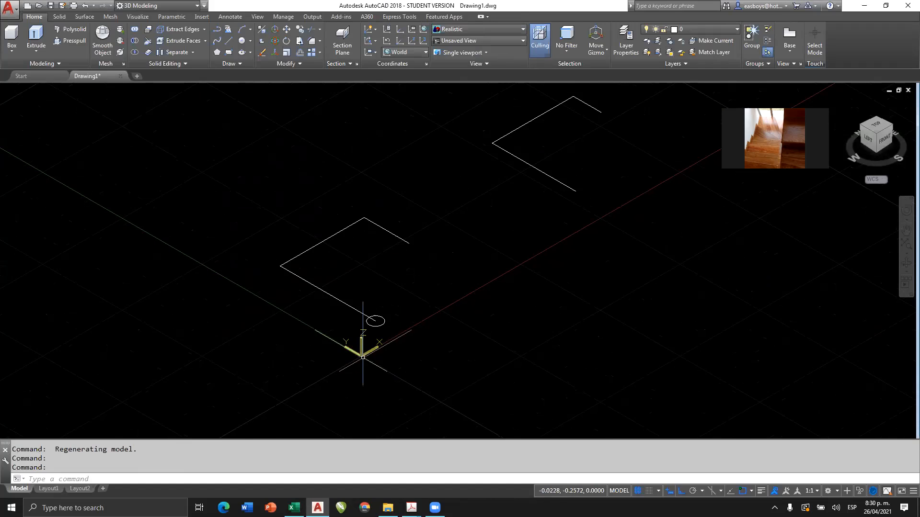
{"action": "scroll", "coordinate": [380, 307], "scroll_direction": "up", "scroll_amount": 5}
{"action": "scroll", "coordinate": [379, 301], "scroll_direction": "down", "scroll_amount": 5}
Set the selection gizmo to Rotate Gizmo while viewing the circle at the path's end.
{"action": "middle_click_drag", "start_coordinate": [369, 325], "coordinate": [419, 273], "text": "shift"}
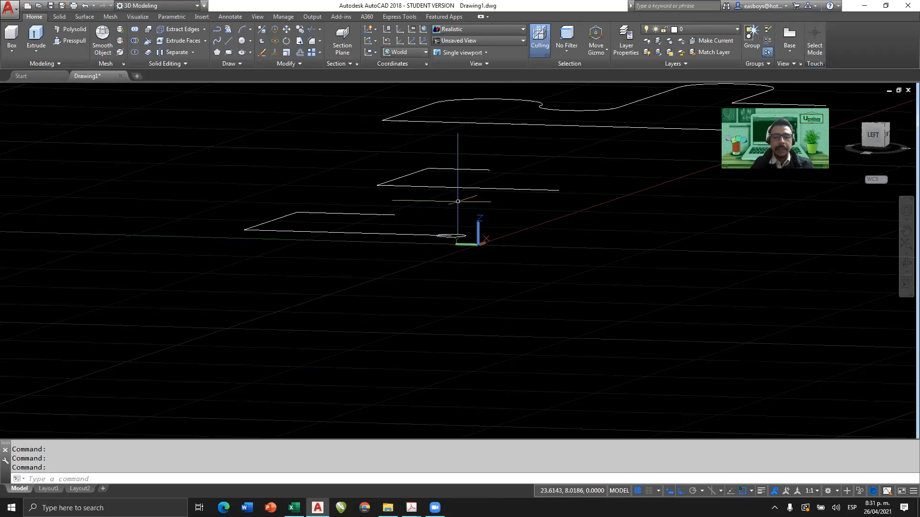
{"action": "scroll", "coordinate": [441, 254], "scroll_direction": "up", "scroll_amount": 3}
{"action": "scroll", "coordinate": [434, 265], "scroll_direction": "up", "scroll_amount": 2}
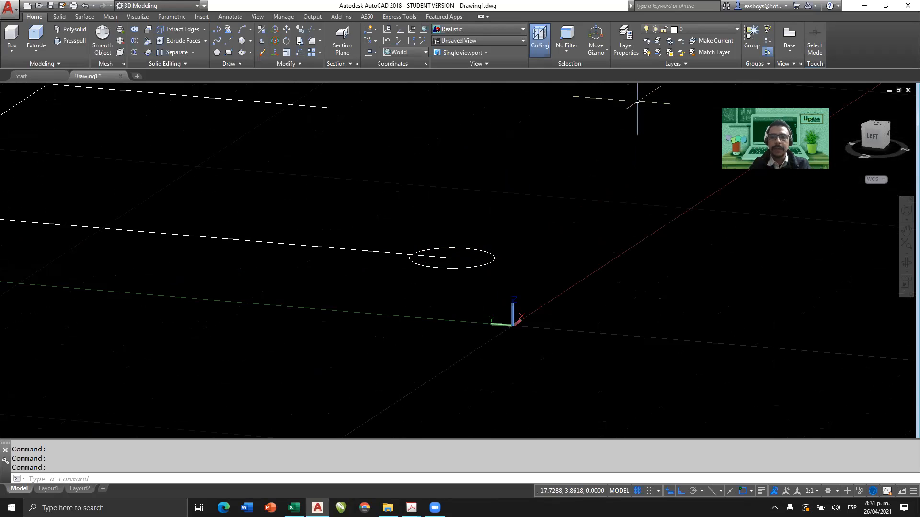
{"action": "left_click", "coordinate": [596, 49]}
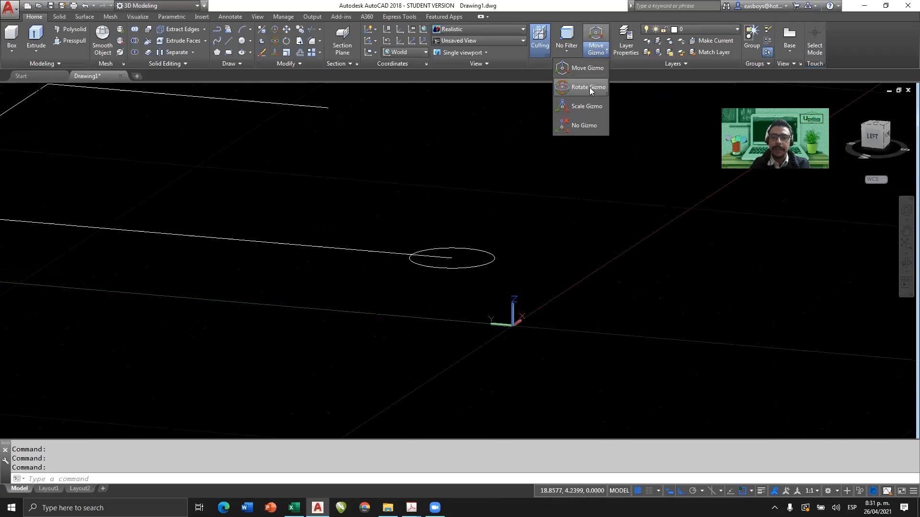
{"action": "left_click", "coordinate": [588, 88]}
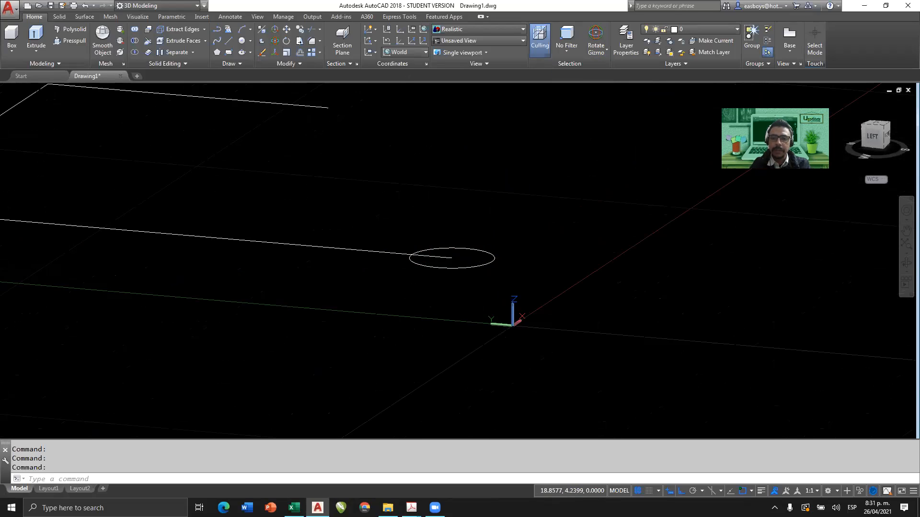
Rotate the circle 90 degrees about the X axis with Ortho off, so it stands perpendicular to the path's first line.
{"action": "left_click", "coordinate": [467, 248]}
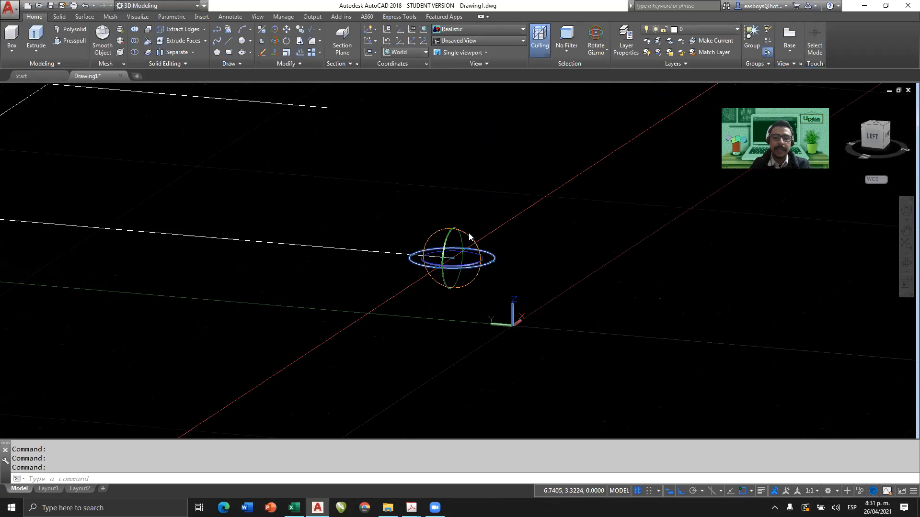
{"action": "middle_click_drag", "start_coordinate": [468, 233], "coordinate": [431, 254], "text": "shift"}
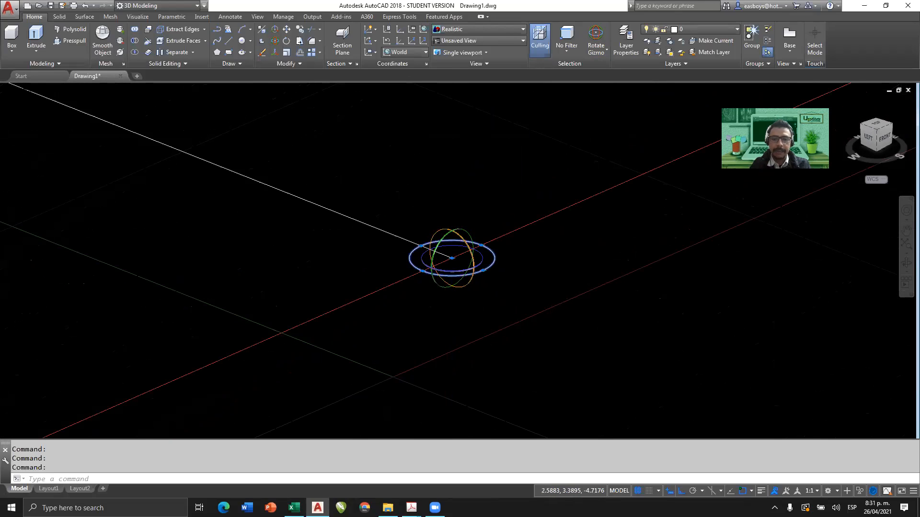
{"action": "left_click", "coordinate": [464, 237]}
{"action": "left_click", "coordinate": [682, 492]}
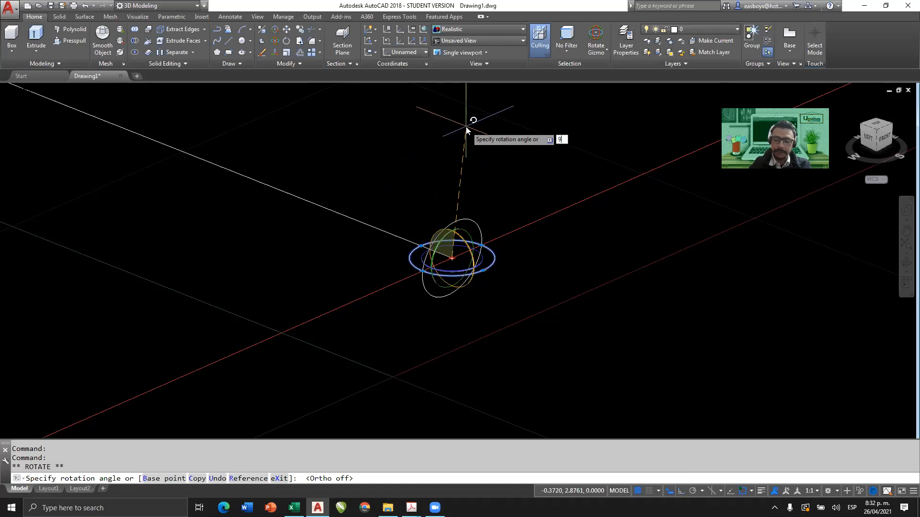
{"action": "type", "text": "90"}
{"action": "key", "text": "Return"}
{"action": "key", "text": "Escape"}
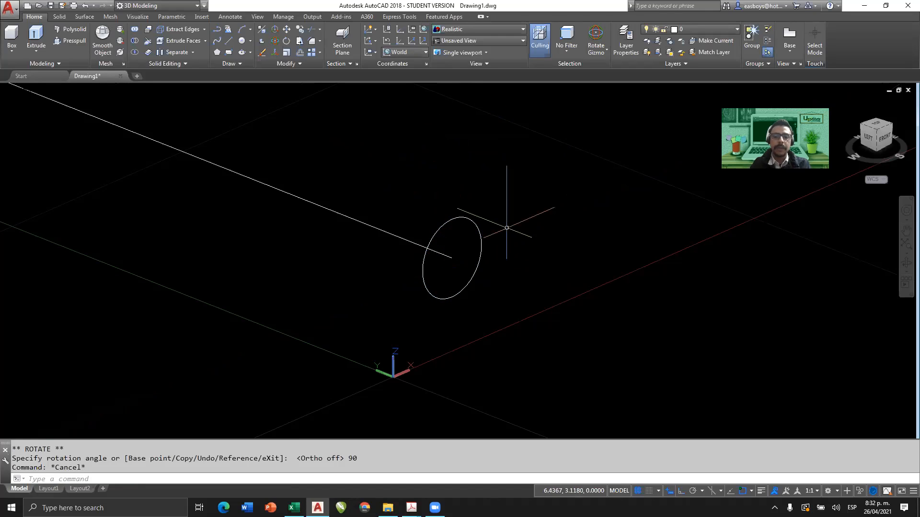
Erase the circle at the end of the path made of separate lines.
{"action": "middle_click_drag", "start_coordinate": [485, 233], "coordinate": [365, 321], "text": "shift"}
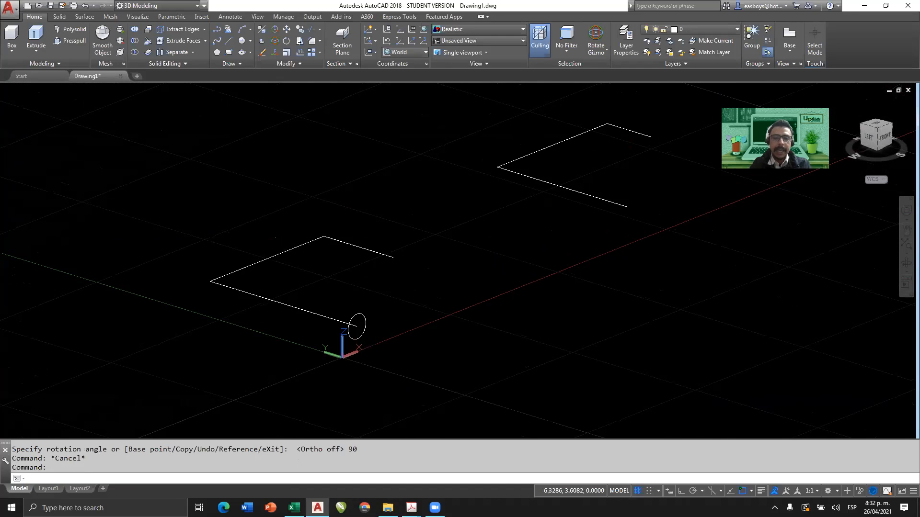
{"action": "scroll", "coordinate": [366, 332], "scroll_direction": "up", "scroll_amount": 3}
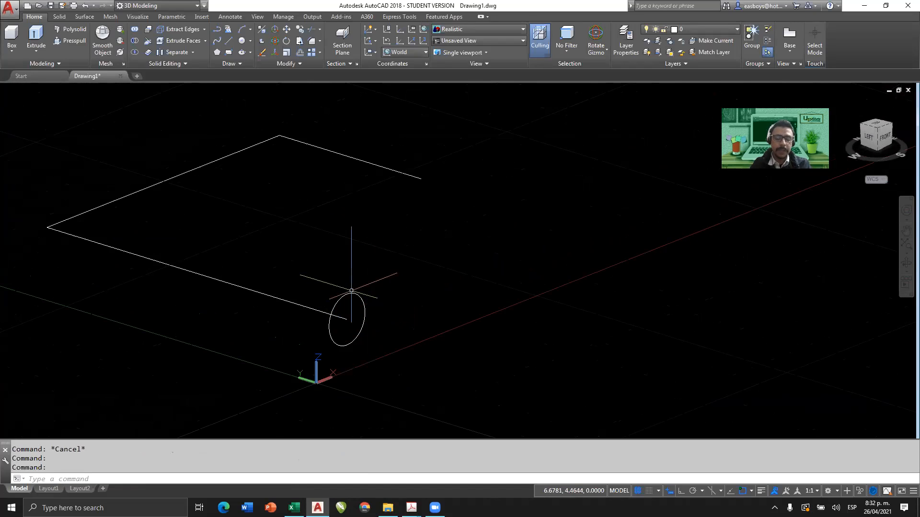
{"action": "left_click", "coordinate": [366, 286]}
{"action": "left_click", "coordinate": [353, 316]}
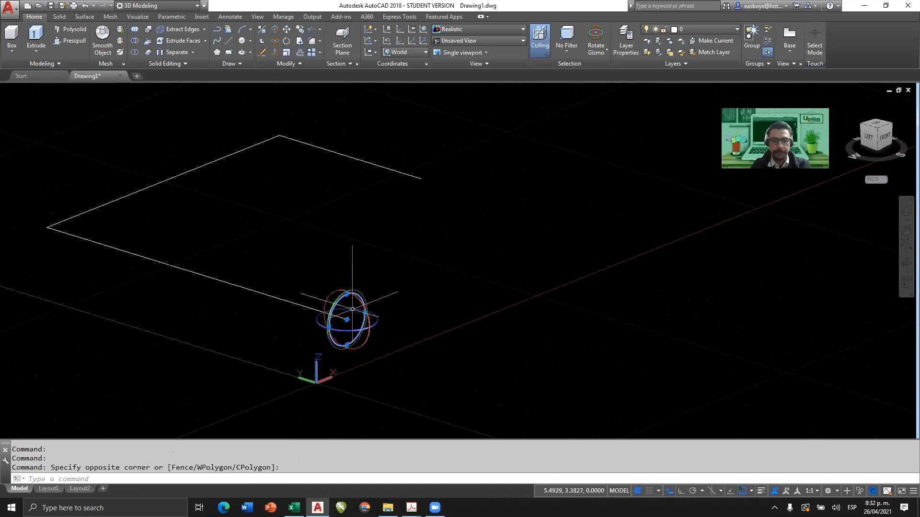
{"action": "key", "text": "Delete"}
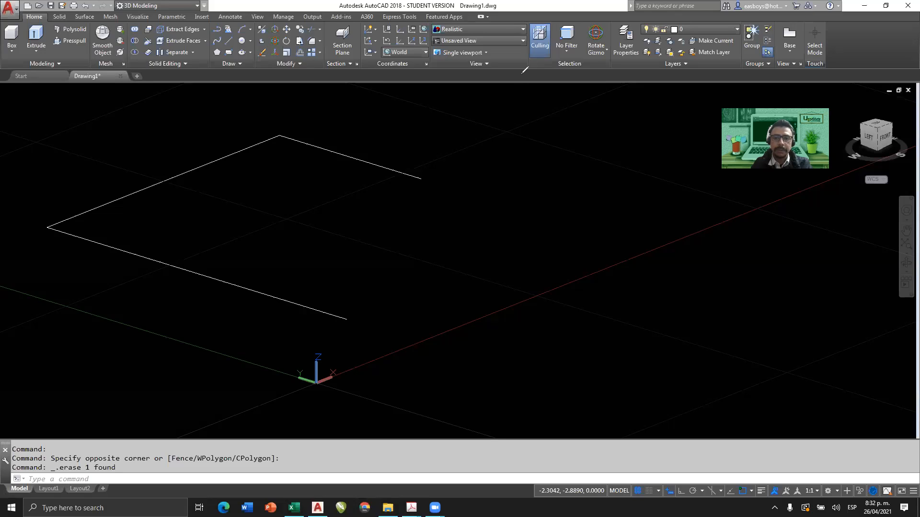
{"action": "mouse_move", "coordinate": [323, 347]}
{"action": "left_mouse_down"}
{"action": "mouse_move", "coordinate": [354, 408]}
{"action": "mouse_move", "coordinate": [330, 346]}
{"action": "left_mouse_up"}
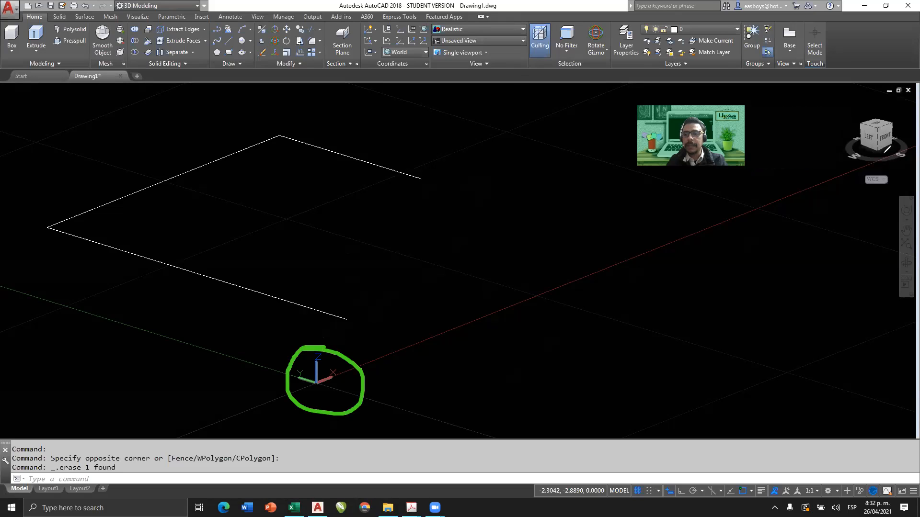
{"action": "mouse_move", "coordinate": [878, 153]}
{"action": "left_mouse_down"}
{"action": "mouse_move", "coordinate": [911, 136]}
{"action": "mouse_move", "coordinate": [911, 148]}
{"action": "mouse_move", "coordinate": [876, 109]}
{"action": "mouse_move", "coordinate": [876, 93]}
{"action": "mouse_move", "coordinate": [885, 101]}
{"action": "left_mouse_up"}
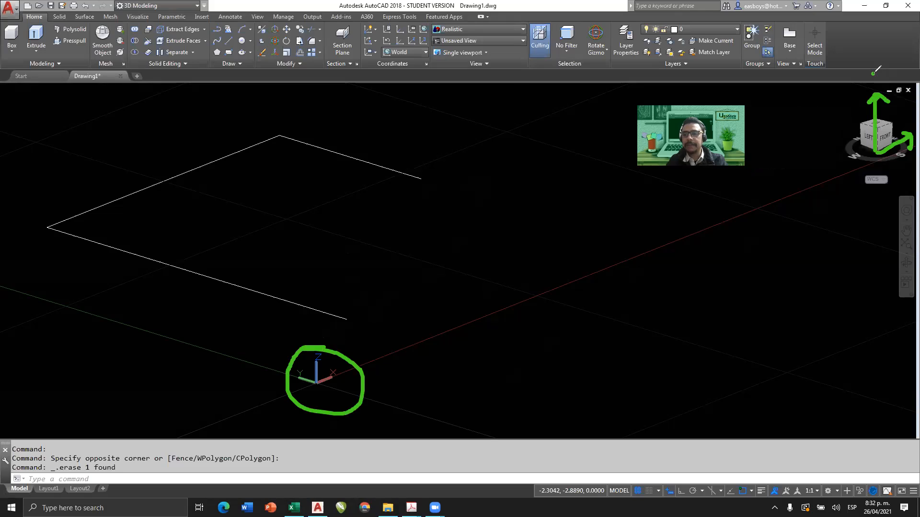
{"action": "mouse_move", "coordinate": [866, 66]}
{"action": "left_mouse_down"}
{"action": "mouse_move", "coordinate": [877, 71]}
{"action": "mouse_move", "coordinate": [874, 88]}
{"action": "left_mouse_up"}
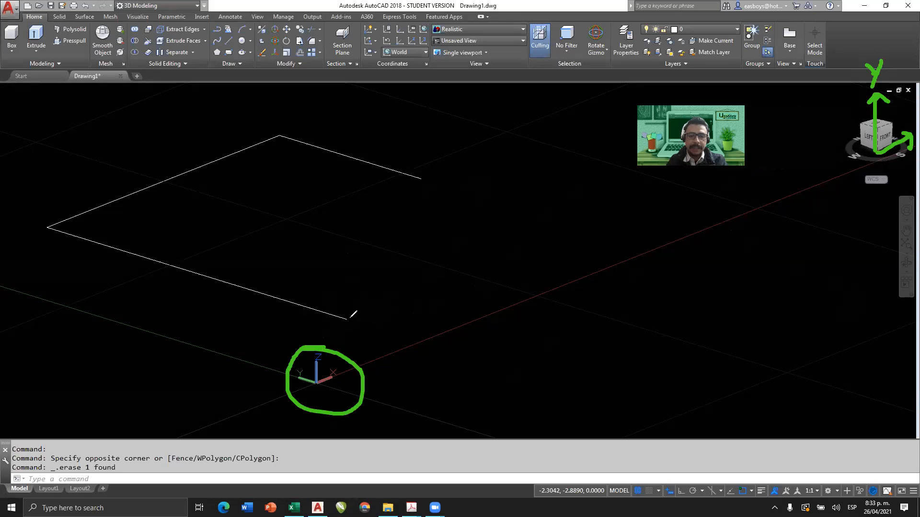
{"action": "mouse_move", "coordinate": [350, 318]}
{"action": "left_mouse_down"}
{"action": "mouse_move", "coordinate": [468, 249]}
{"action": "mouse_move", "coordinate": [433, 251]}
{"action": "mouse_move", "coordinate": [467, 276]}
{"action": "left_mouse_up"}
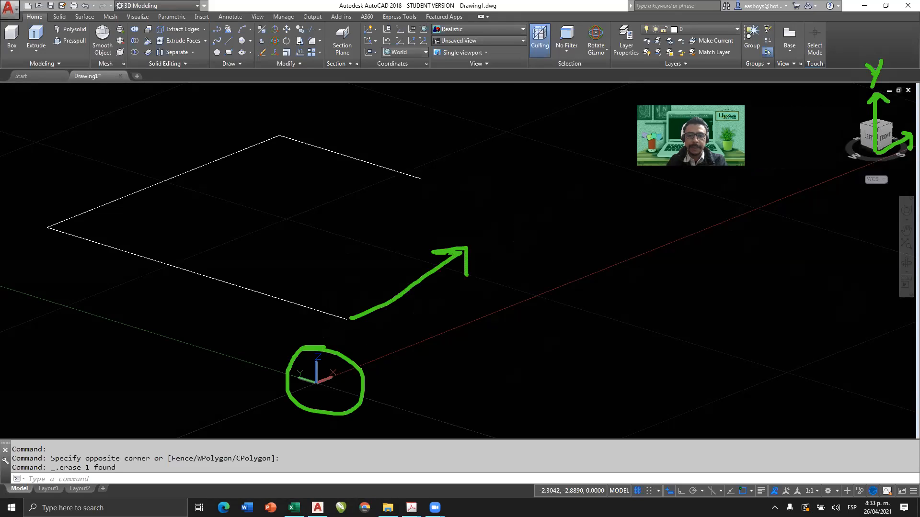
{"action": "left_click_drag", "start_coordinate": [487, 234], "coordinate": [529, 248]}
{"action": "left_click_drag", "start_coordinate": [513, 228], "coordinate": [490, 261]}
{"action": "mouse_move", "coordinate": [348, 315]}
{"action": "left_mouse_down"}
{"action": "mouse_move", "coordinate": [204, 263]}
{"action": "mouse_move", "coordinate": [197, 297]}
{"action": "left_mouse_up"}
{"action": "left_click_drag", "start_coordinate": [209, 253], "coordinate": [194, 264]}
{"action": "mouse_move", "coordinate": [192, 221]}
{"action": "left_mouse_down"}
{"action": "mouse_move", "coordinate": [235, 232]}
{"action": "mouse_move", "coordinate": [230, 265]}
{"action": "left_mouse_up"}
{"action": "left_click_drag", "start_coordinate": [348, 317], "coordinate": [348, 277]}
{"action": "left_click_drag", "start_coordinate": [347, 271], "coordinate": [347, 222]}
{"action": "mouse_move", "coordinate": [348, 216]}
{"action": "left_mouse_down"}
{"action": "mouse_move", "coordinate": [348, 194]}
{"action": "mouse_move", "coordinate": [374, 177]}
{"action": "left_mouse_up"}
{"action": "mouse_move", "coordinate": [351, 117]}
{"action": "left_mouse_down"}
{"action": "mouse_move", "coordinate": [400, 146]}
{"action": "mouse_move", "coordinate": [403, 130]}
{"action": "left_mouse_up"}
{"action": "left_click_drag", "start_coordinate": [351, 160], "coordinate": [351, 181]}
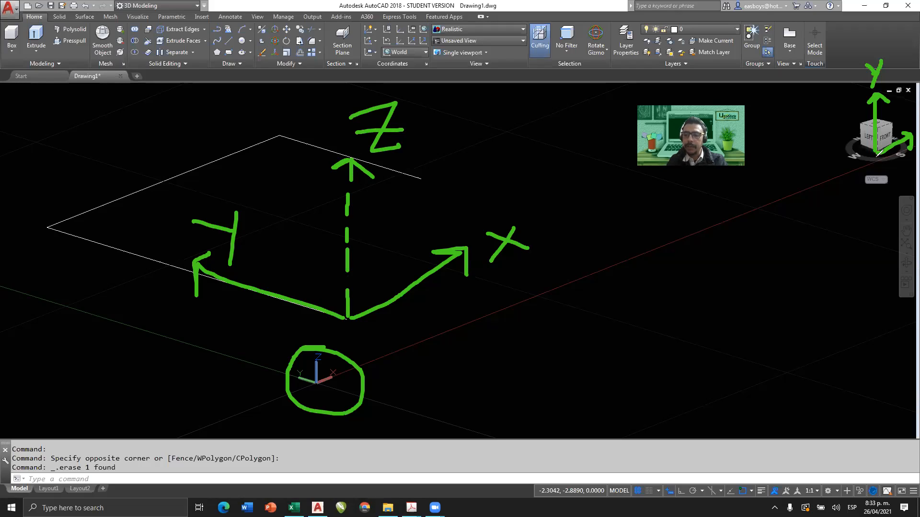
{"action": "mouse_move", "coordinate": [878, 153]}
{"action": "left_mouse_down"}
{"action": "mouse_move", "coordinate": [914, 178]}
{"action": "mouse_move", "coordinate": [891, 189]}
{"action": "mouse_move", "coordinate": [897, 219]}
{"action": "mouse_move", "coordinate": [894, 206]}
{"action": "left_mouse_up"}
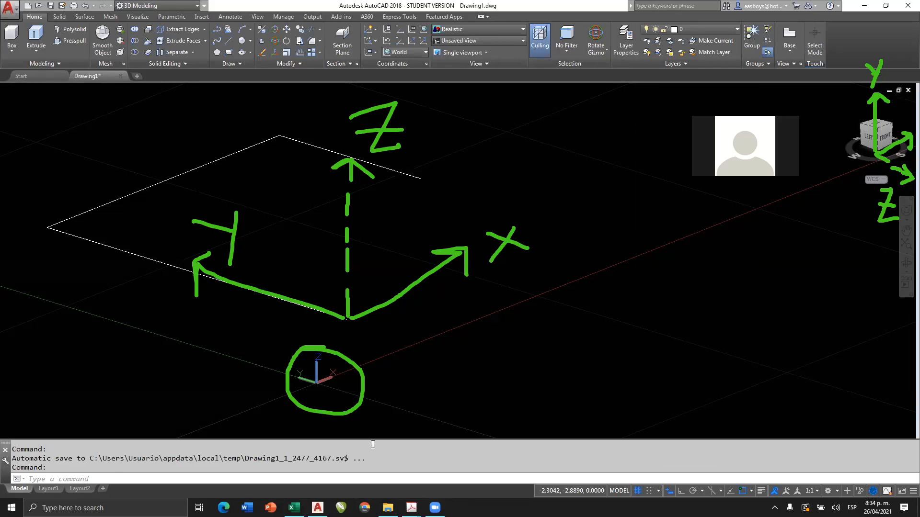
{"action": "mouse_move", "coordinate": [430, 19]}
{"action": "left_mouse_down"}
{"action": "mouse_move", "coordinate": [414, 31]}
{"action": "mouse_move", "coordinate": [437, 14]}
{"action": "mouse_move", "coordinate": [422, 17]}
{"action": "left_mouse_up"}
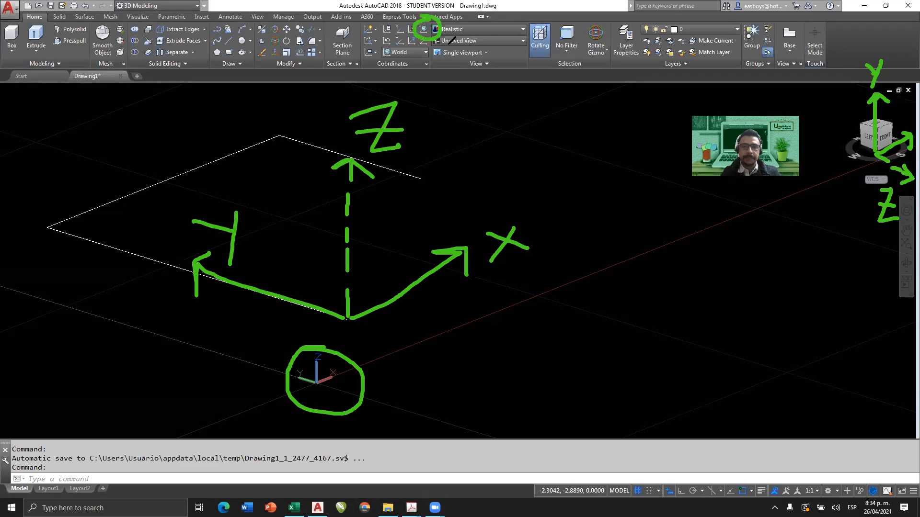
{"action": "mouse_move", "coordinate": [438, 63]}
{"action": "left_mouse_down"}
{"action": "mouse_move", "coordinate": [438, 42]}
{"action": "mouse_move", "coordinate": [506, 140]}
{"action": "left_mouse_up"}
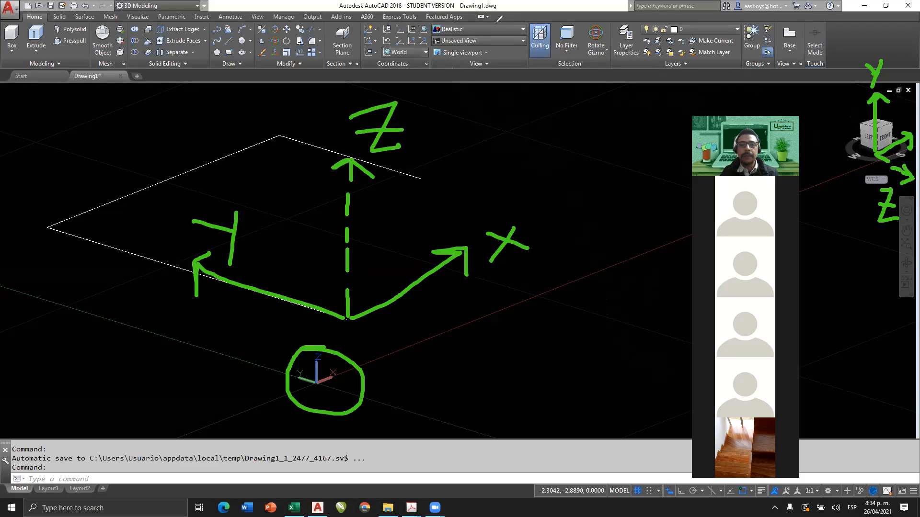
{"action": "mouse_move", "coordinate": [479, 34]}
{"action": "left_mouse_down"}
{"action": "mouse_move", "coordinate": [418, 38]}
{"action": "mouse_move", "coordinate": [525, 56]}
{"action": "mouse_move", "coordinate": [443, 30]}
{"action": "left_mouse_up"}
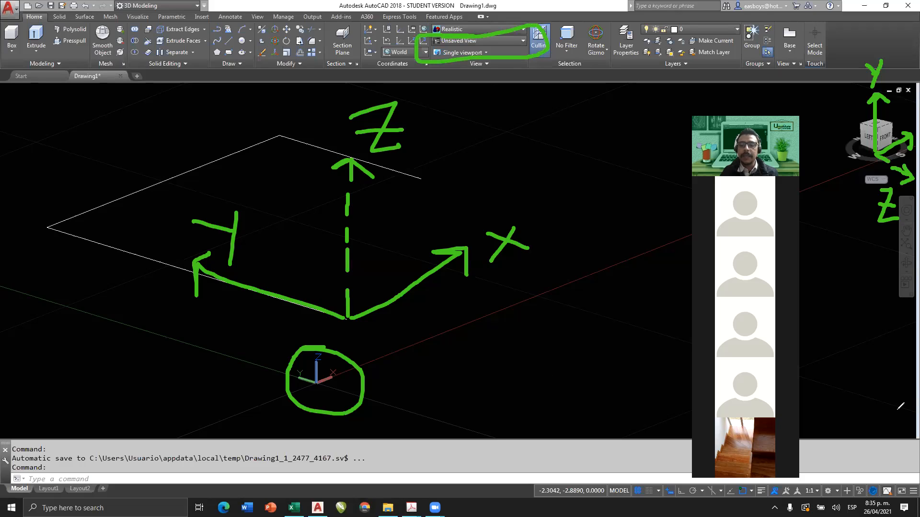
{"action": "left_click", "coordinate": [524, 40]}
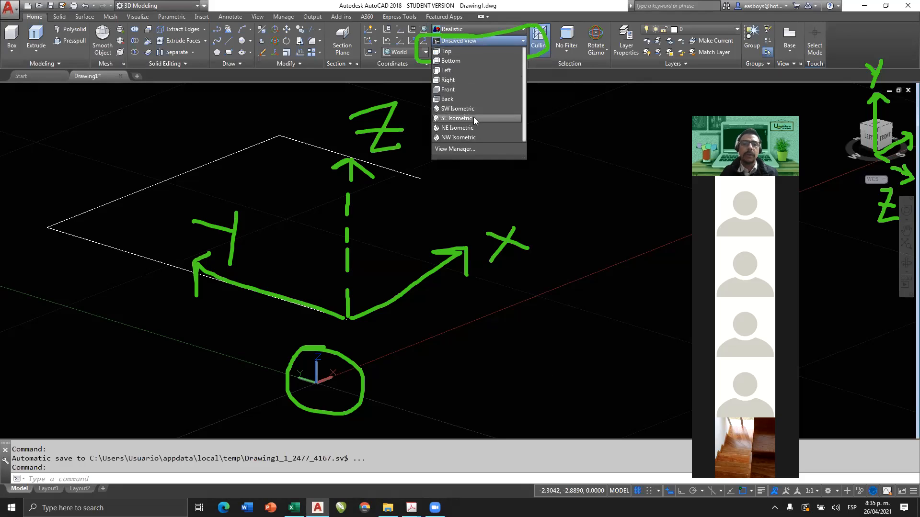
{"action": "left_click", "coordinate": [492, 11]}
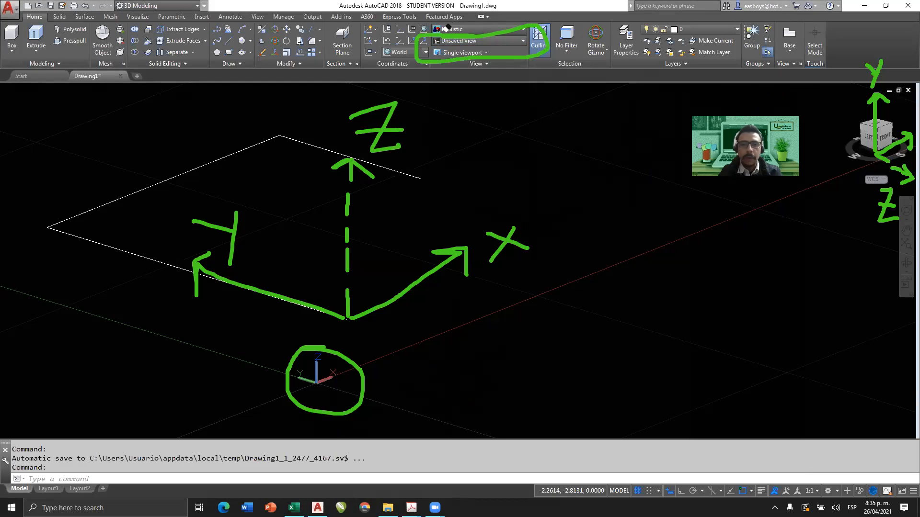
{"action": "left_click", "coordinate": [478, 62]}
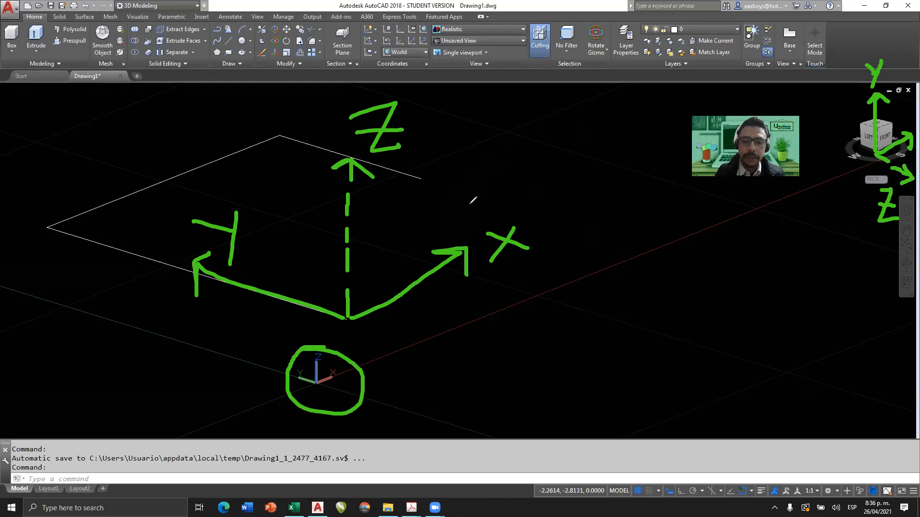
{"action": "mouse_move", "coordinate": [456, 216]}
{"action": "left_mouse_down"}
{"action": "mouse_move", "coordinate": [460, 202]}
{"action": "mouse_move", "coordinate": [568, 307]}
{"action": "mouse_move", "coordinate": [477, 335]}
{"action": "mouse_move", "coordinate": [460, 297]}
{"action": "mouse_move", "coordinate": [423, 300]}
{"action": "left_mouse_up"}
{"action": "left_click_drag", "start_coordinate": [370, 317], "coordinate": [463, 262]}
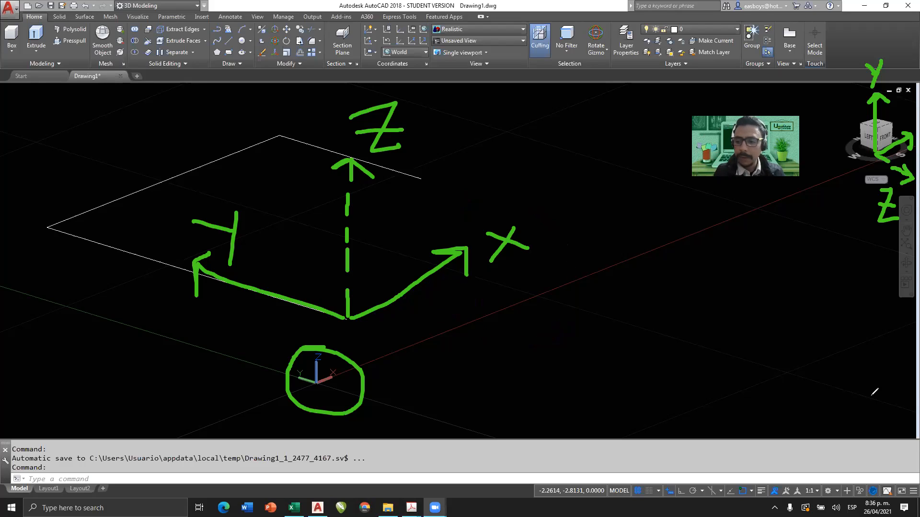
{"action": "mouse_move", "coordinate": [358, 18]}
{"action": "left_mouse_down"}
{"action": "mouse_move", "coordinate": [358, 55]}
{"action": "mouse_move", "coordinate": [433, 72]}
{"action": "mouse_move", "coordinate": [428, 16]}
{"action": "mouse_move", "coordinate": [356, 17]}
{"action": "left_mouse_up"}
{"action": "mouse_move", "coordinate": [399, 46]}
{"action": "left_mouse_down"}
{"action": "mouse_move", "coordinate": [380, 54]}
{"action": "mouse_move", "coordinate": [403, 63]}
{"action": "mouse_move", "coordinate": [433, 44]}
{"action": "mouse_move", "coordinate": [392, 44]}
{"action": "left_mouse_up"}
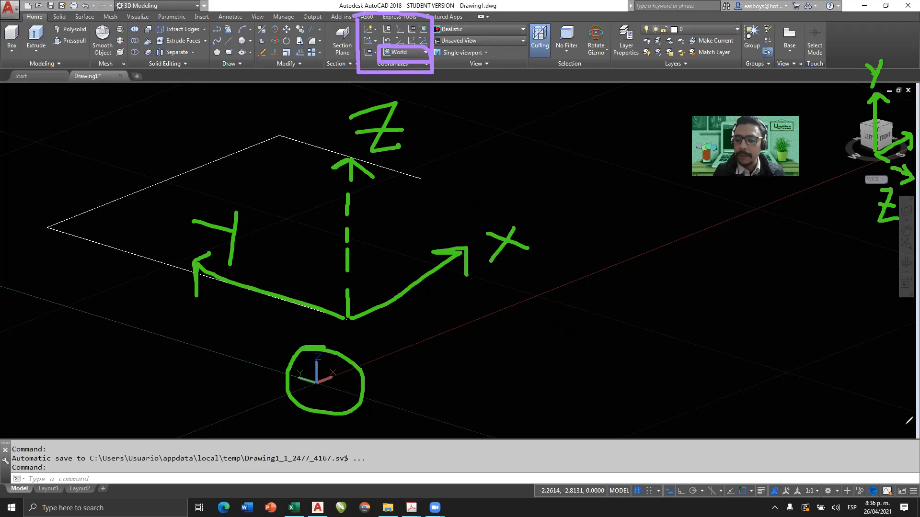
{"action": "left_click", "coordinate": [425, 53]}
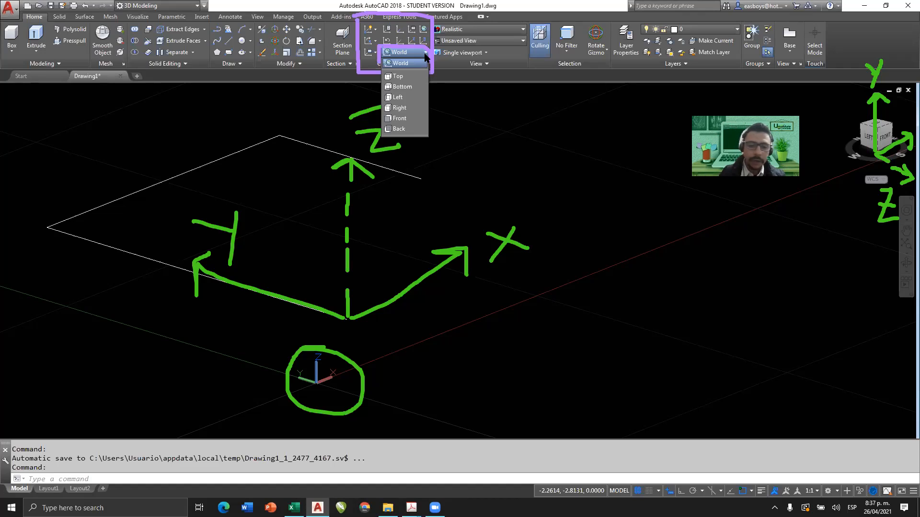
{"action": "left_click", "coordinate": [273, 443]}
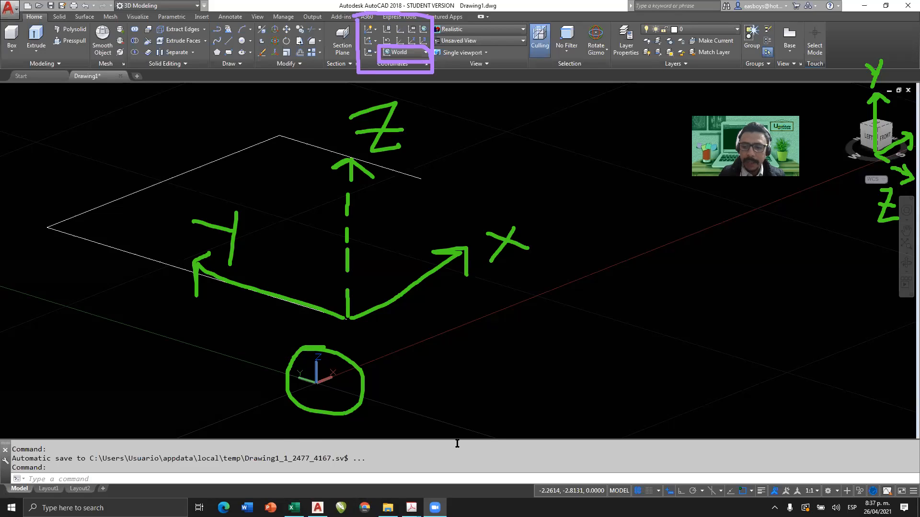
{"action": "mouse_move", "coordinate": [382, 343]}
{"action": "left_mouse_down"}
{"action": "mouse_move", "coordinate": [393, 386]}
{"action": "mouse_move", "coordinate": [543, 322]}
{"action": "left_mouse_up"}
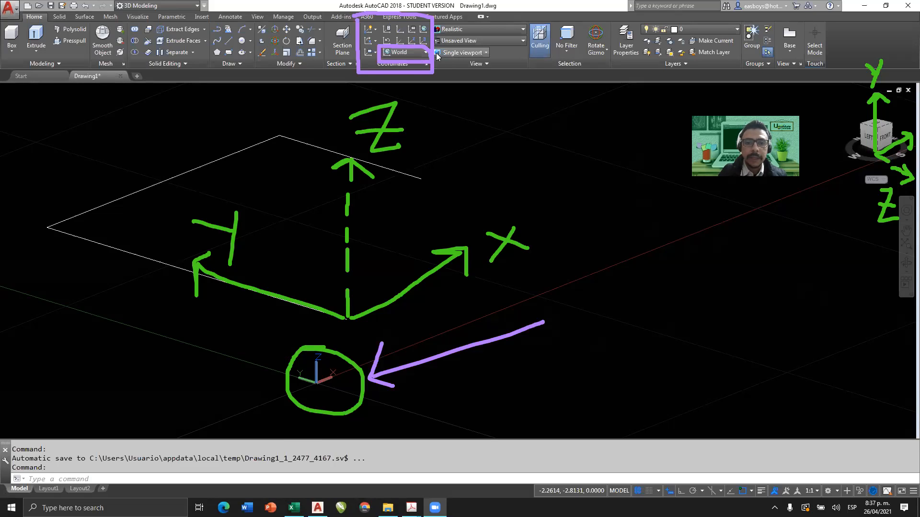
Set the coordinate system to Front, then restore it to World.
{"action": "left_click", "coordinate": [421, 53]}
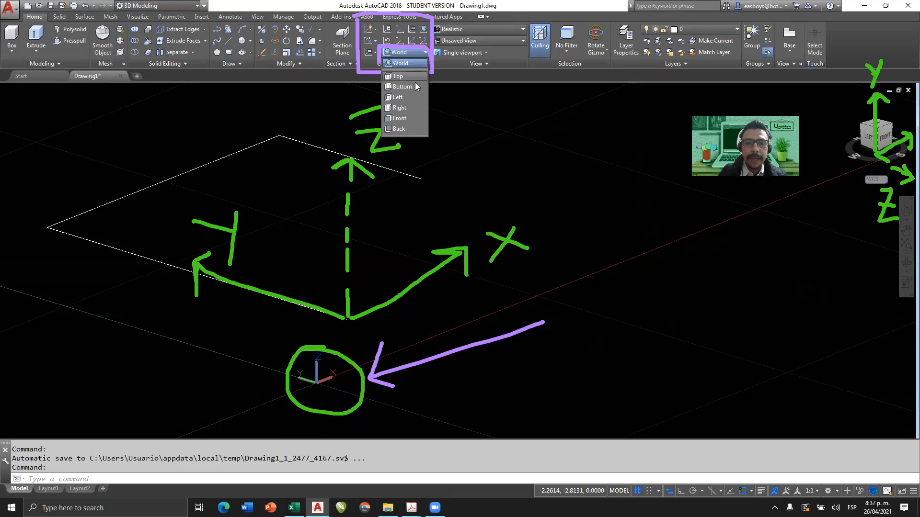
{"action": "left_click", "coordinate": [413, 118]}
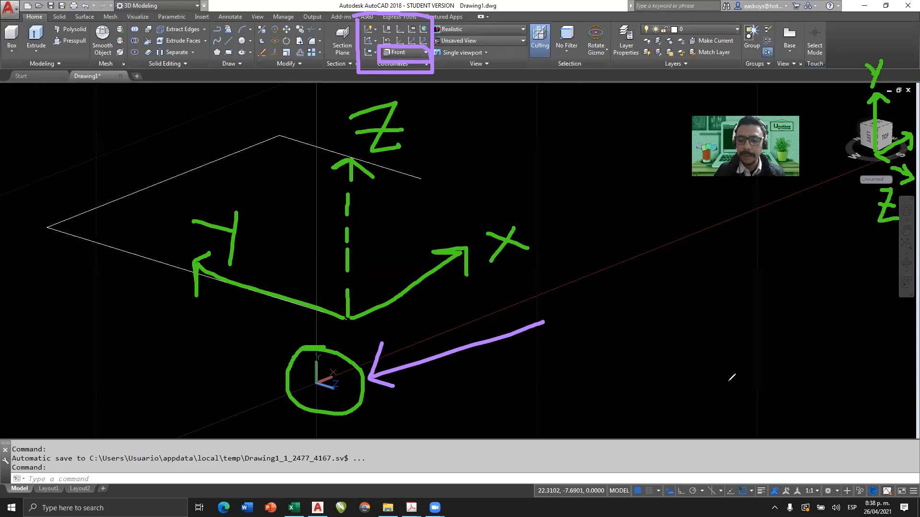
{"action": "left_click_drag", "start_coordinate": [396, 8], "coordinate": [413, 78]}
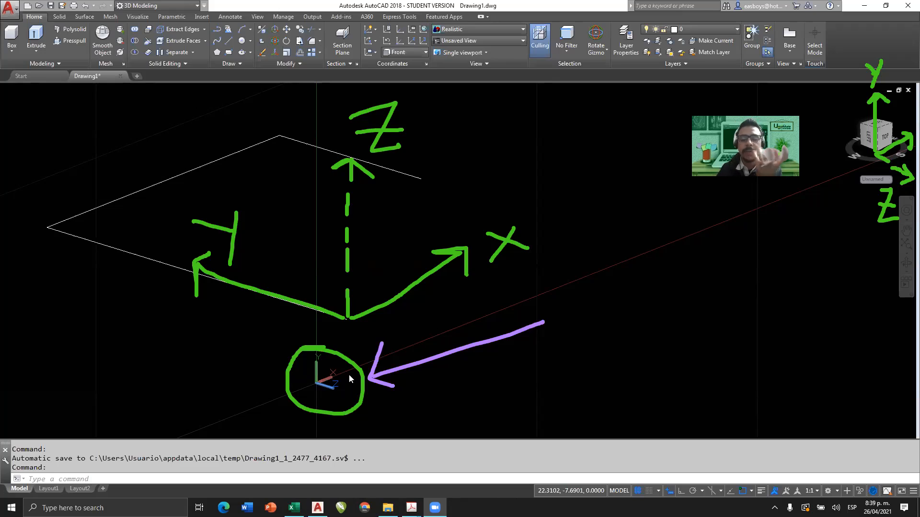
{"action": "left_click", "coordinate": [424, 32]}
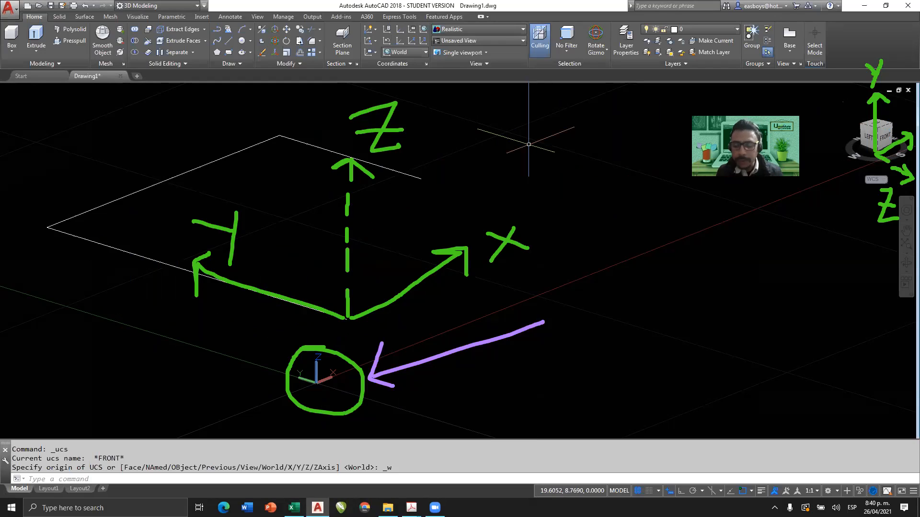
Set the UCS to Front and draw a circle of about 0.5 radius centred on the open end of the separate-line path's first segment.
{"action": "left_click", "coordinate": [416, 50]}
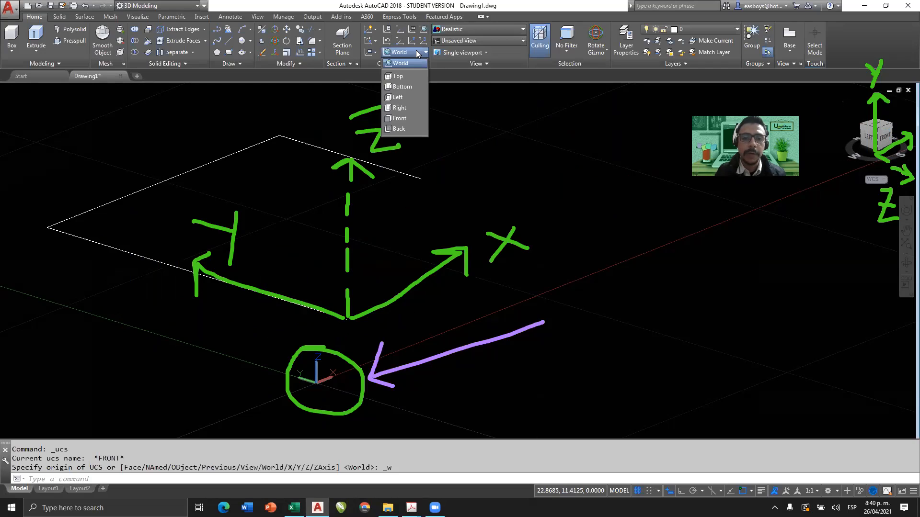
{"action": "left_click", "coordinate": [408, 118]}
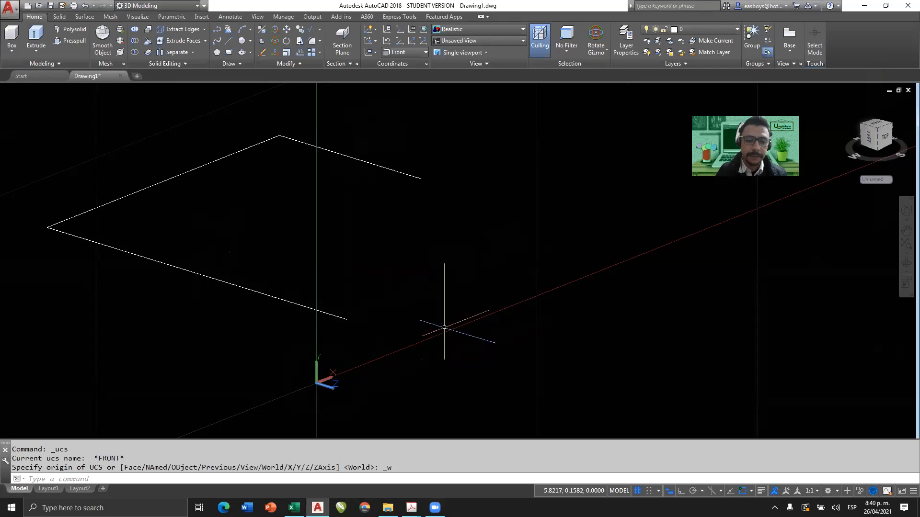
{"action": "left_click", "coordinate": [243, 40]}
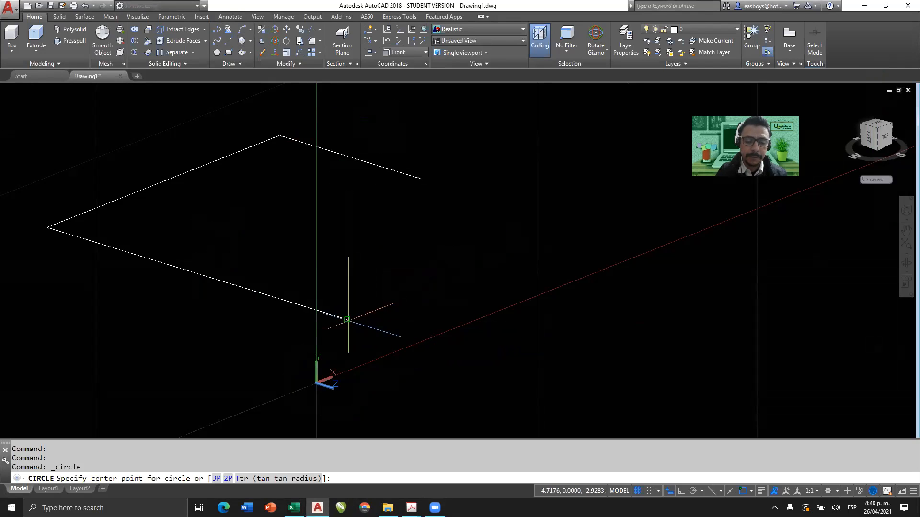
{"action": "left_click", "coordinate": [347, 320]}
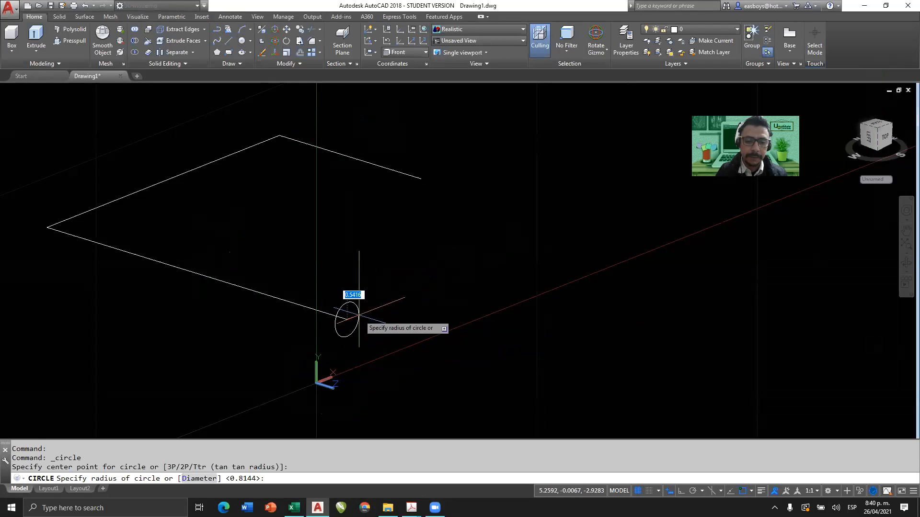
{"action": "left_click", "coordinate": [359, 311]}
{"action": "mouse_move", "coordinate": [374, 296]}
{"action": "middle_mouse_down"}
{"action": "mouse_move", "coordinate": [476, 244]}
{"action": "mouse_move", "coordinate": [422, 271]}
{"action": "mouse_move", "coordinate": [388, 269]}
{"action": "mouse_move", "coordinate": [387, 278]}
{"action": "middle_mouse_up"}
{"action": "scroll", "coordinate": [407, 276], "scroll_direction": "down", "scroll_amount": 2}
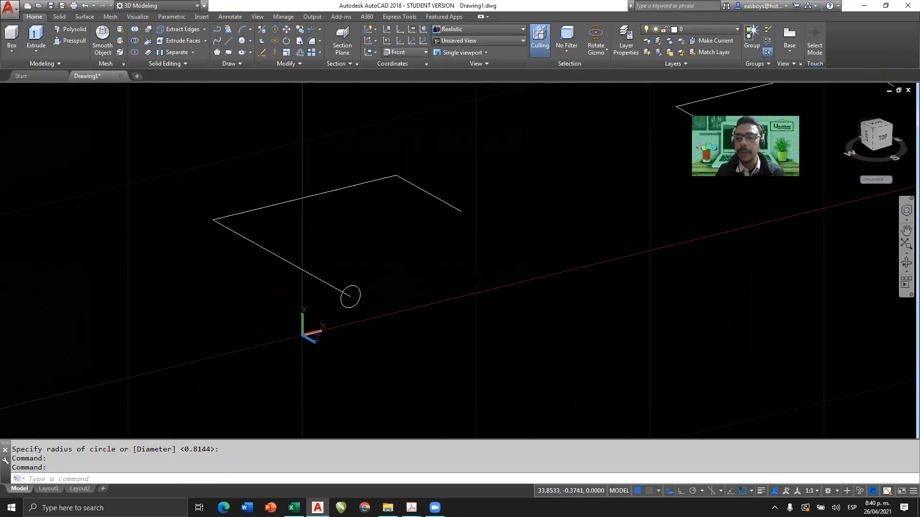
In a plan view of the Front UCS, sketch a polyline base about 26 units wide with two upright sides, Ortho on.
{"action": "left_click_drag", "start_coordinate": [884, 137], "coordinate": [609, 201]}
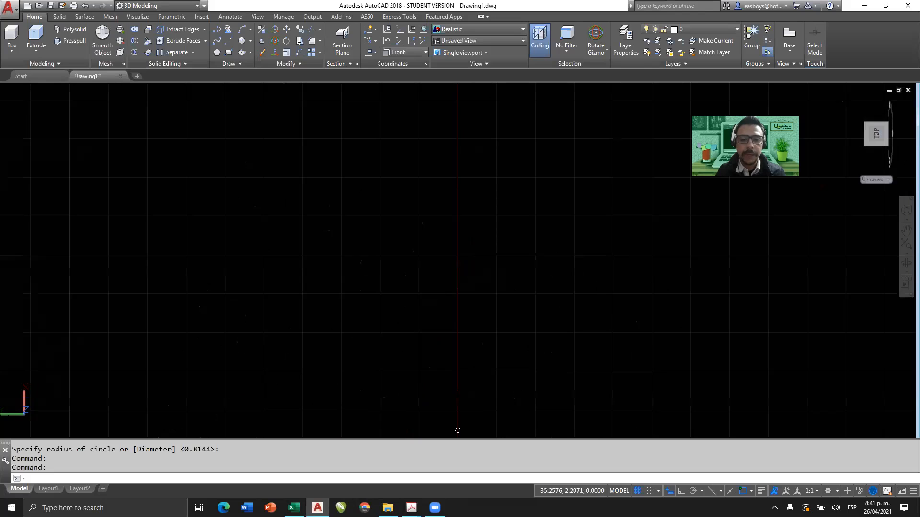
{"action": "left_click", "coordinate": [910, 110]}
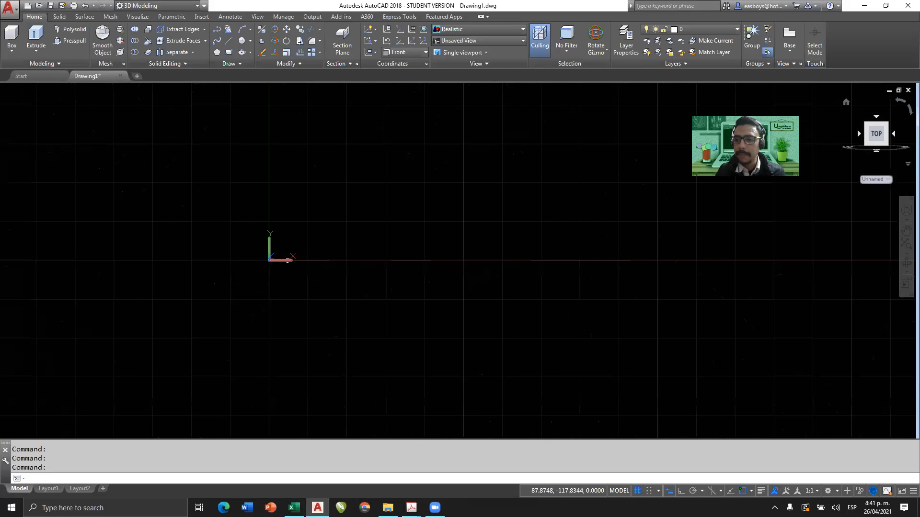
{"action": "middle_click_drag", "start_coordinate": [429, 207], "coordinate": [422, 260]}
{"action": "type", "text": "PL"}
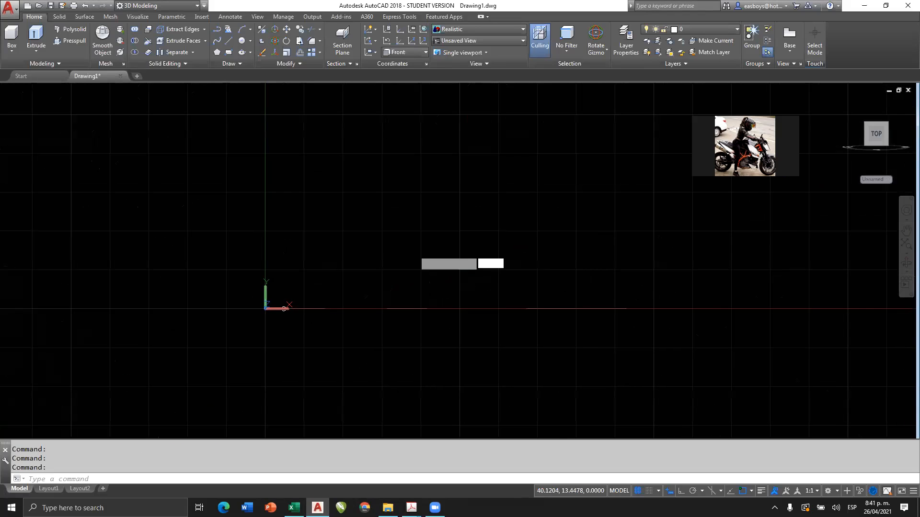
{"action": "key", "text": "Return"}
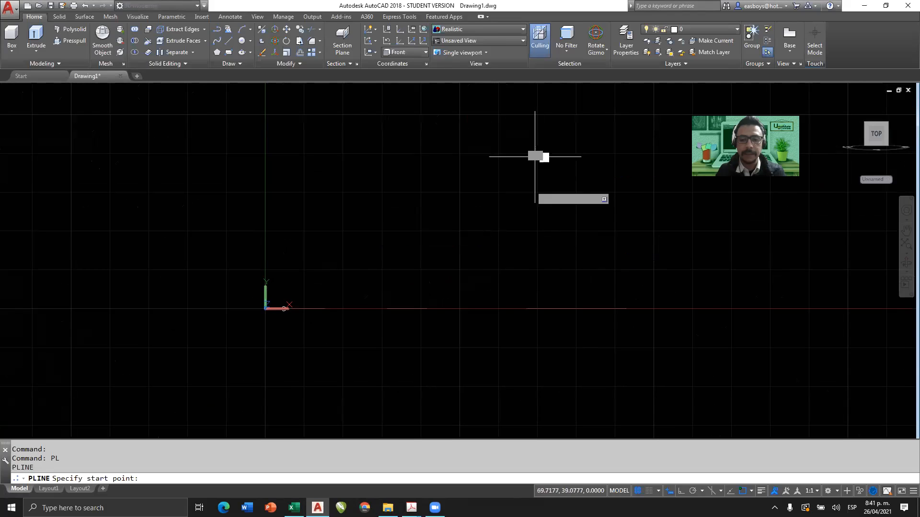
{"action": "left_click", "coordinate": [536, 158]}
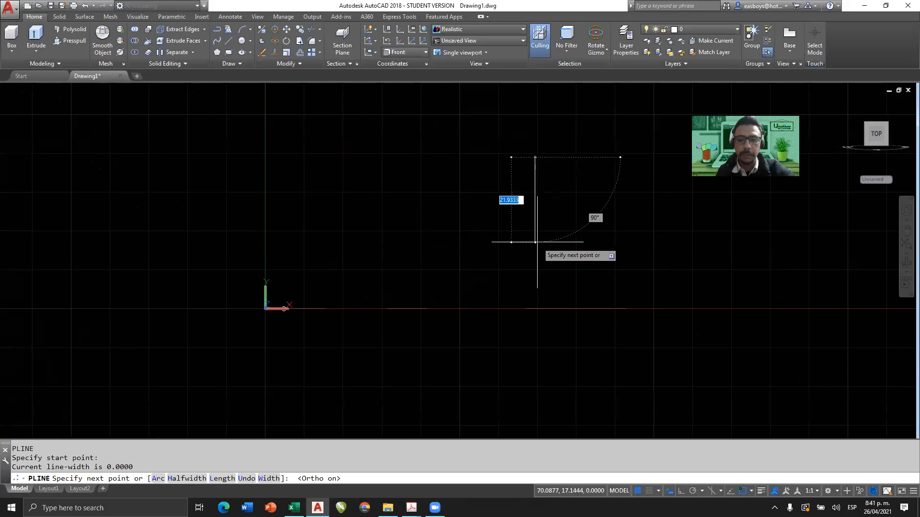
{"action": "key", "text": "F8"}
{"action": "left_click", "coordinate": [535, 233]}
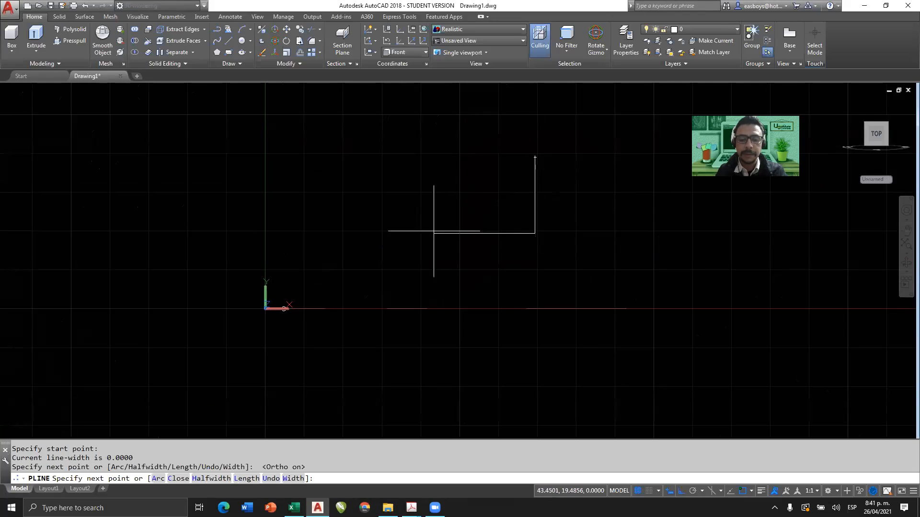
{"action": "left_click", "coordinate": [433, 233]}
{"action": "left_click", "coordinate": [434, 139]}
With Ortho off, add a roof apex above the middle of the base and close the polyline into a house outline.
{"action": "key", "text": "F8"}
{"action": "left_click", "coordinate": [482, 92]}
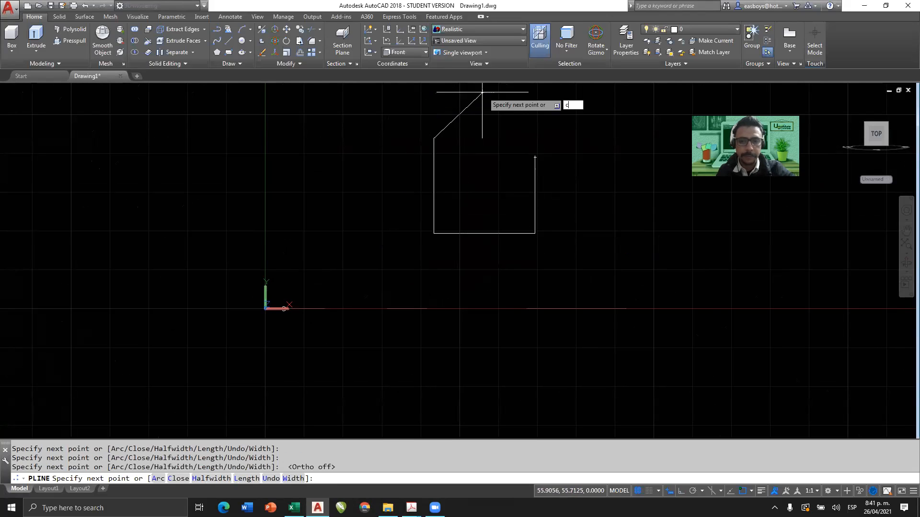
{"action": "type", "text": "c"}
{"action": "key", "text": "Return"}
{"action": "key", "text": "Escape"}
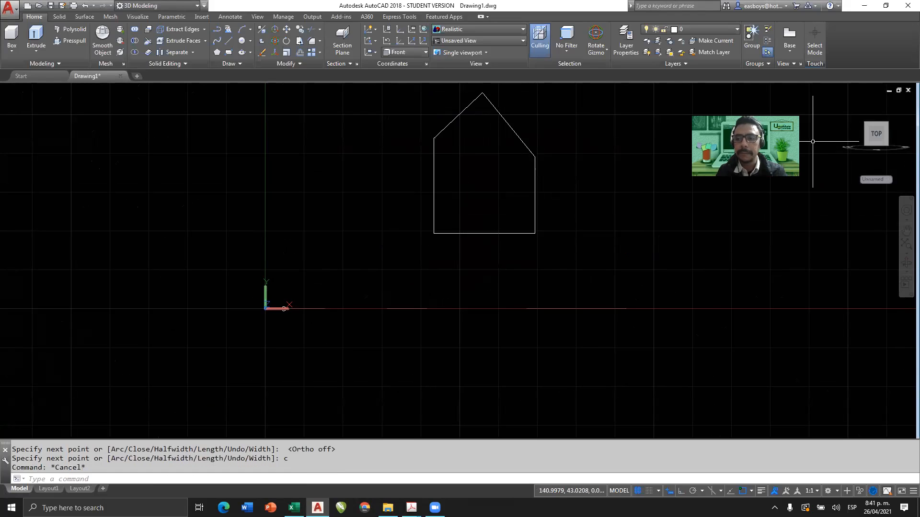
Return to the earlier 3D view with Zoom Previous and examine the house outline's orientation relative to the flat paths.
{"action": "type", "text": "z"}
{"action": "key", "text": "Return"}
{"action": "type", "text": "p"}
{"action": "key", "text": "Return"}
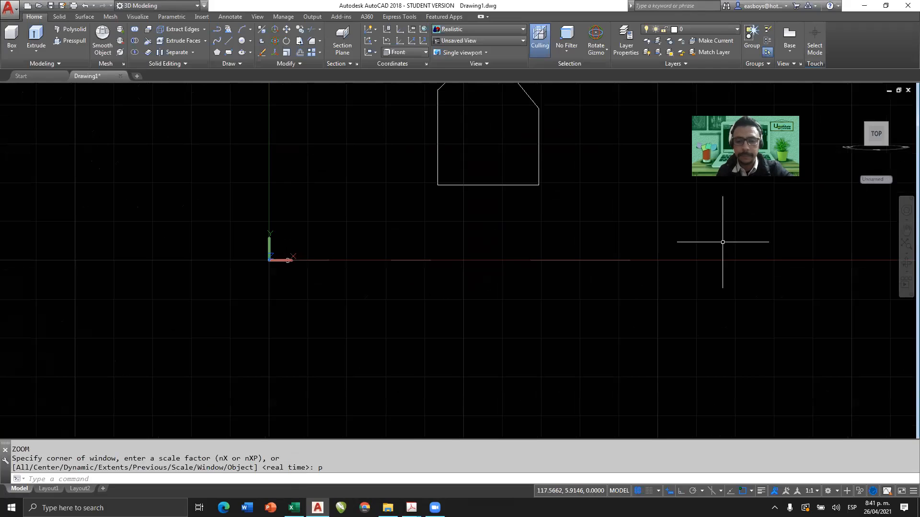
{"action": "key", "text": "Return"}
{"action": "type", "text": "p"}
{"action": "key", "text": "Return"}
{"action": "type", "text": "p"}
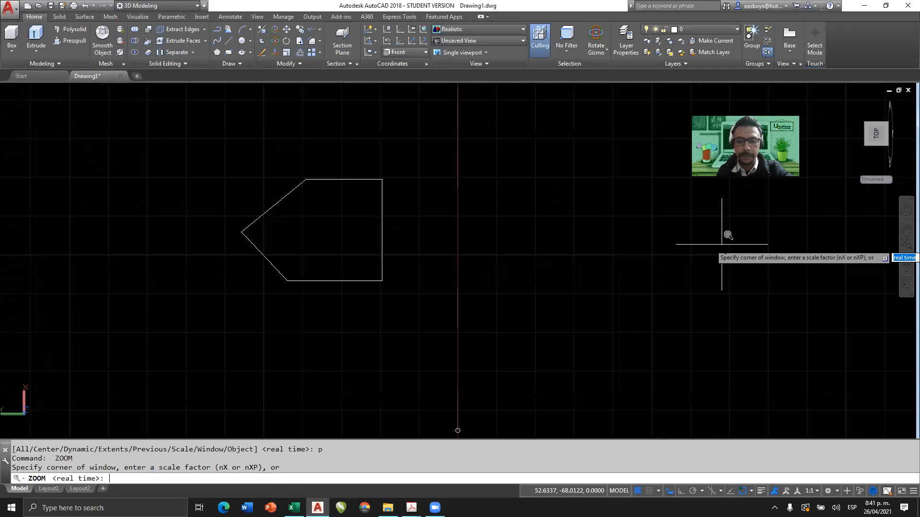
{"action": "key", "text": "Return"}
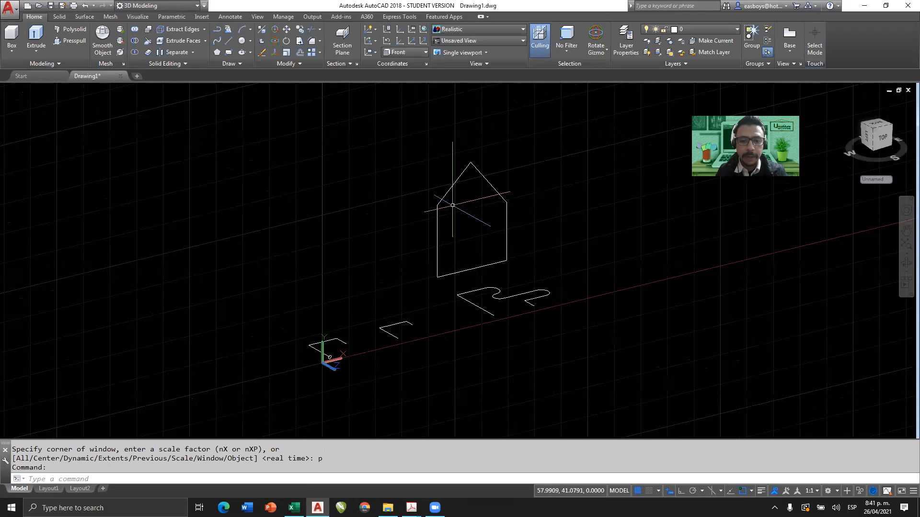
{"action": "scroll", "coordinate": [458, 255], "scroll_direction": "up", "scroll_amount": 2}
{"action": "mouse_move", "coordinate": [459, 255]}
{"action": "middle_mouse_down", "text": "shift"}
{"action": "mouse_move", "coordinate": [514, 240]}
{"action": "mouse_move", "coordinate": [431, 251]}
{"action": "mouse_move", "coordinate": [527, 245]}
{"action": "mouse_move", "coordinate": [441, 253]}
{"action": "mouse_move", "coordinate": [446, 265]}
{"action": "middle_mouse_up", "text": "shift"}
{"action": "scroll", "coordinate": [382, 329], "scroll_direction": "up", "scroll_amount": 3}
{"action": "middle_click_drag", "start_coordinate": [384, 329], "coordinate": [456, 217]}
{"action": "scroll", "coordinate": [456, 217], "scroll_direction": "down", "scroll_amount": 2}
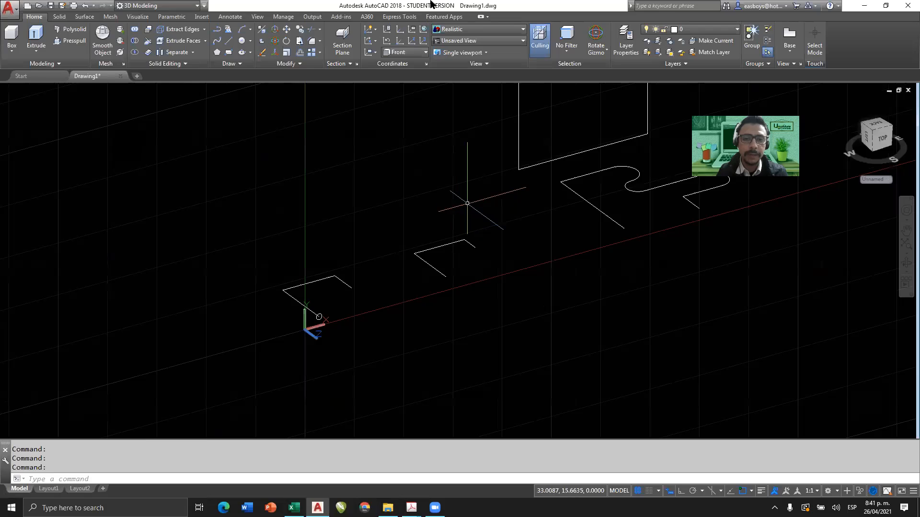
Restore the World UCS and erase the house-shaped polyline.
{"action": "left_click", "coordinate": [424, 32]}
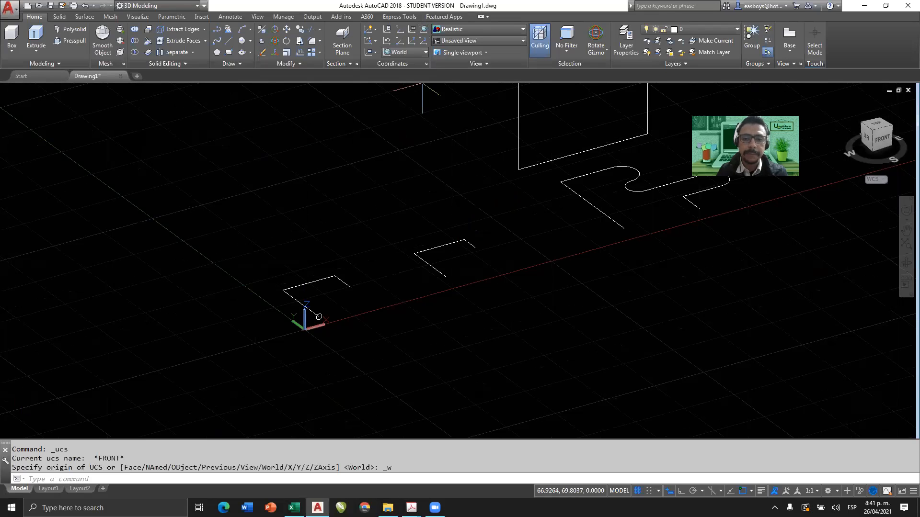
{"action": "scroll", "coordinate": [528, 205], "scroll_direction": "down", "scroll_amount": 1}
{"action": "scroll", "coordinate": [455, 319], "scroll_direction": "up", "scroll_amount": 2}
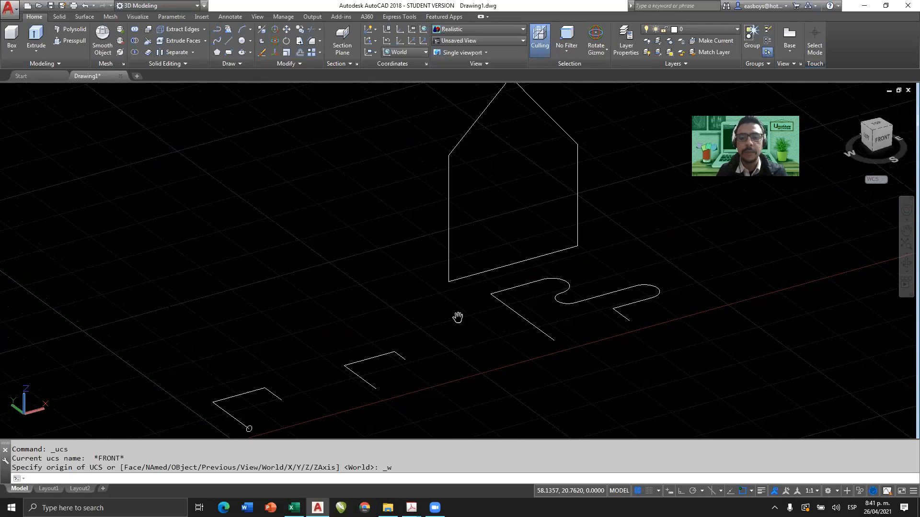
{"action": "left_click", "coordinate": [471, 162]}
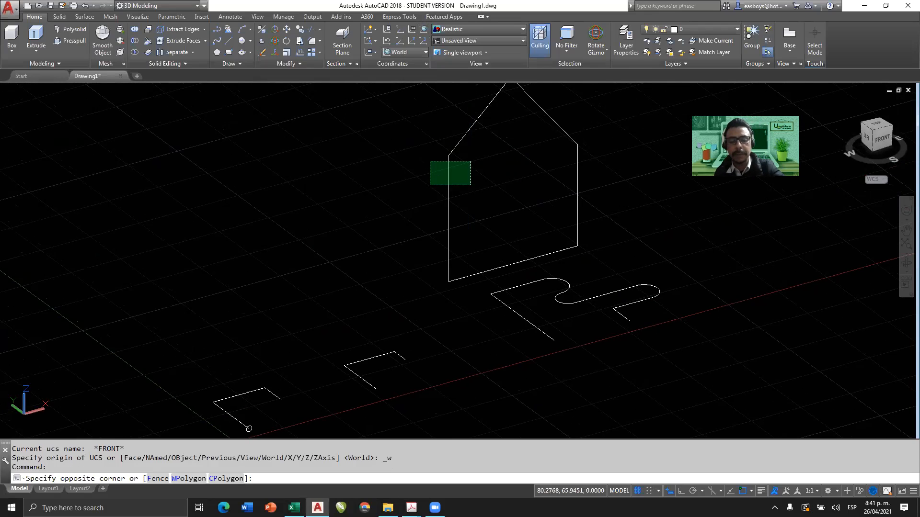
{"action": "left_click", "coordinate": [429, 185]}
{"action": "key", "text": "Delete"}
Copy the circle from its center to the open end of the neighbouring straight-segment polyline's first segment.
{"action": "middle_click_drag", "start_coordinate": [249, 428], "coordinate": [236, 318]}
{"action": "scroll", "coordinate": [242, 335], "scroll_direction": "up", "scroll_amount": 5}
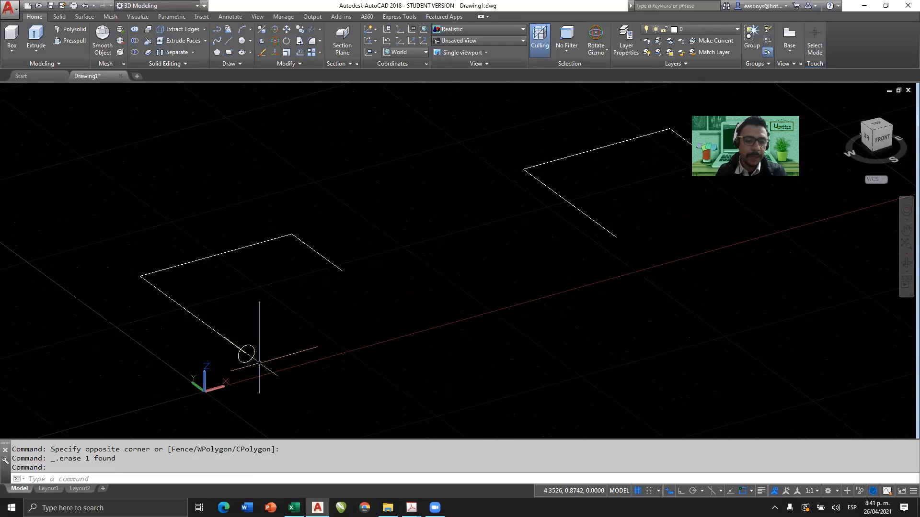
{"action": "left_click", "coordinate": [245, 354]}
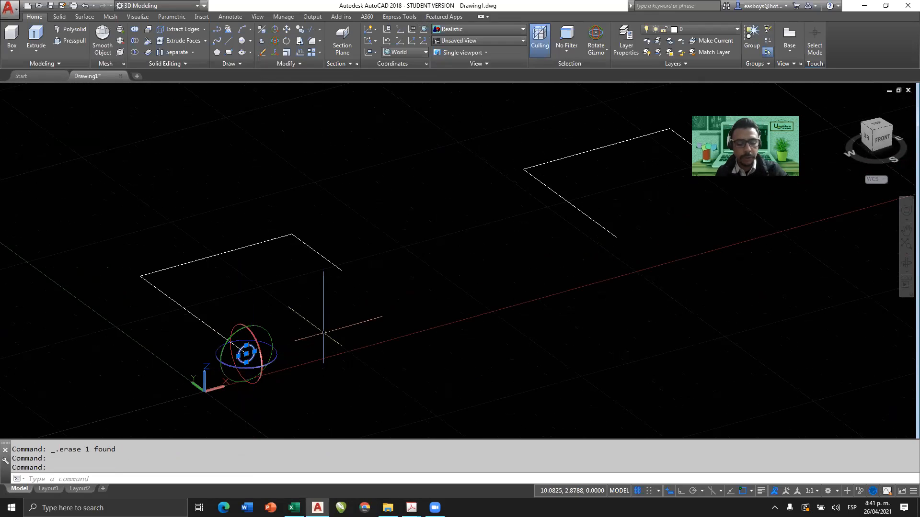
{"action": "type", "text": "cp"}
{"action": "key", "text": "Return"}
{"action": "scroll", "coordinate": [255, 355], "scroll_direction": "up", "scroll_amount": 2}
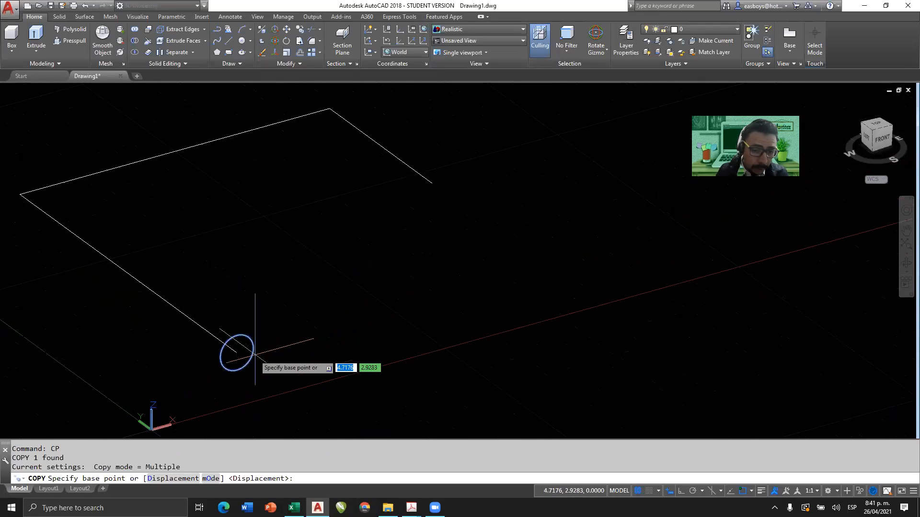
{"action": "left_click", "coordinate": [236, 353]}
{"action": "scroll", "coordinate": [236, 353], "scroll_direction": "down", "scroll_amount": 3}
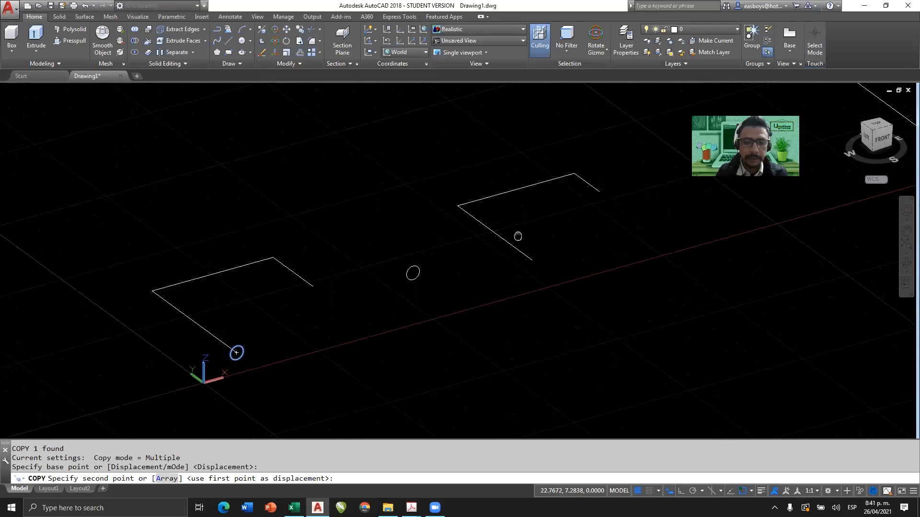
{"action": "middle_click_drag", "start_coordinate": [518, 236], "coordinate": [388, 287]}
{"action": "scroll", "coordinate": [513, 282], "scroll_direction": "up", "scroll_amount": 3}
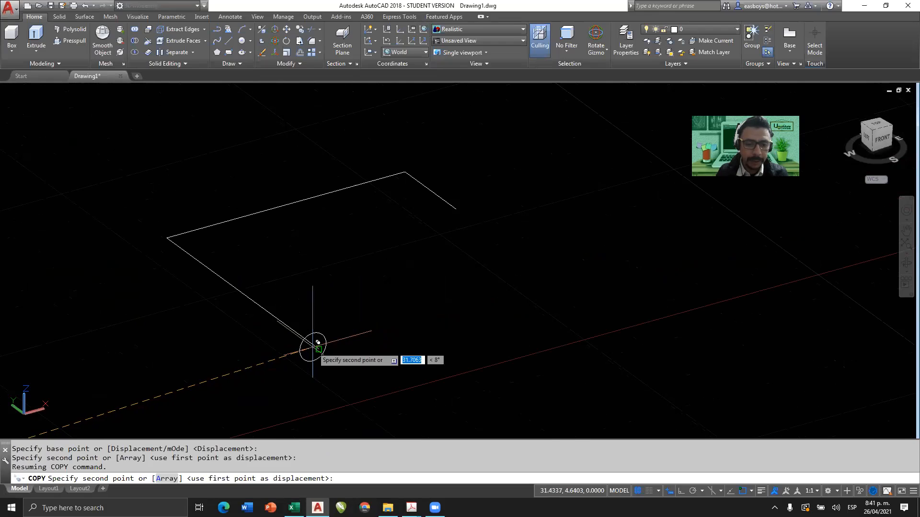
{"action": "left_click", "coordinate": [315, 348]}
Place another copy of the circle at the open end of the curved polyline's long straight segment and finish copying.
{"action": "middle_click_drag", "start_coordinate": [551, 218], "coordinate": [45, 434]}
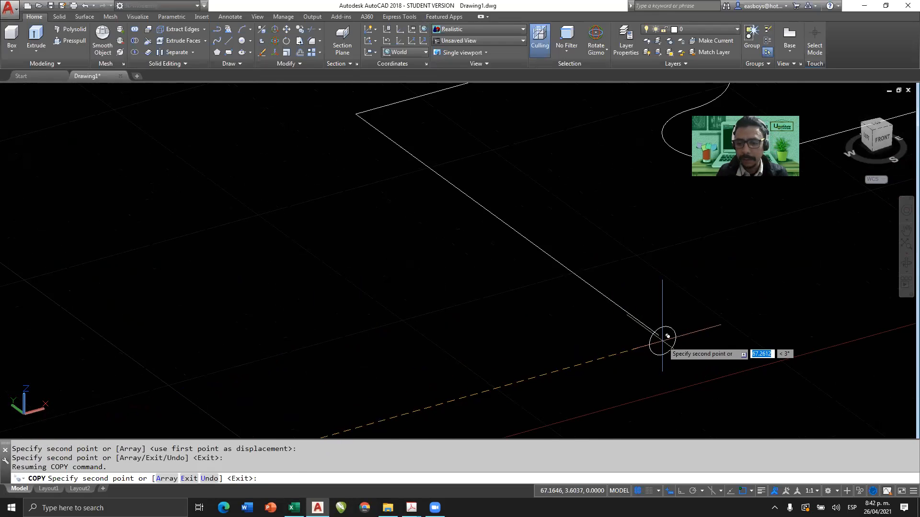
{"action": "left_click", "coordinate": [661, 336]}
{"action": "key", "text": "Escape"}
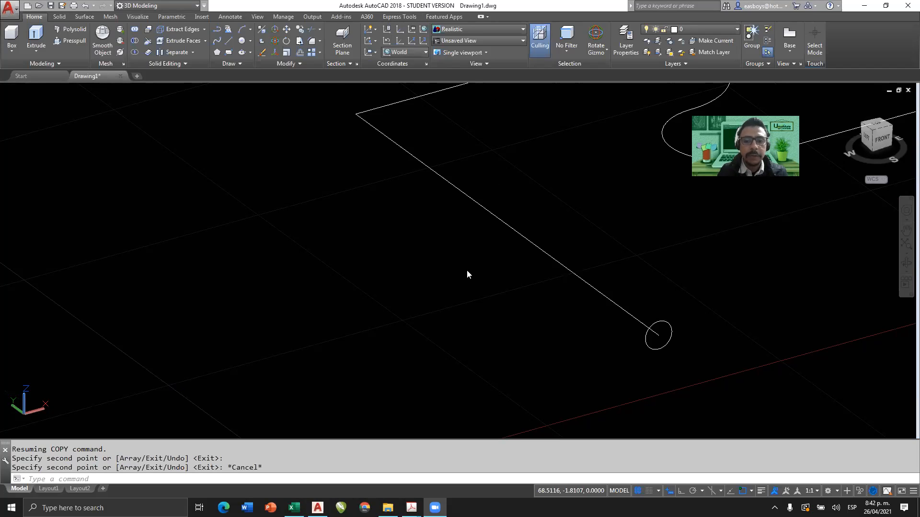
{"action": "scroll", "coordinate": [467, 270], "scroll_direction": "down", "scroll_amount": 4}
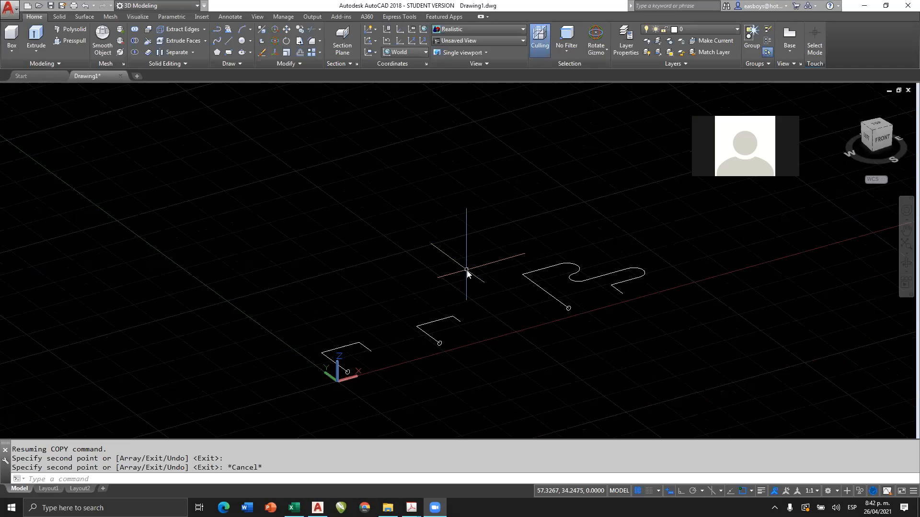
Select the path of separate lines near the origin to check how its segments are built, and clear the selection.
{"action": "scroll", "coordinate": [334, 389], "scroll_direction": "up", "scroll_amount": 5}
{"action": "middle_click_drag", "start_coordinate": [301, 346], "coordinate": [378, 159]}
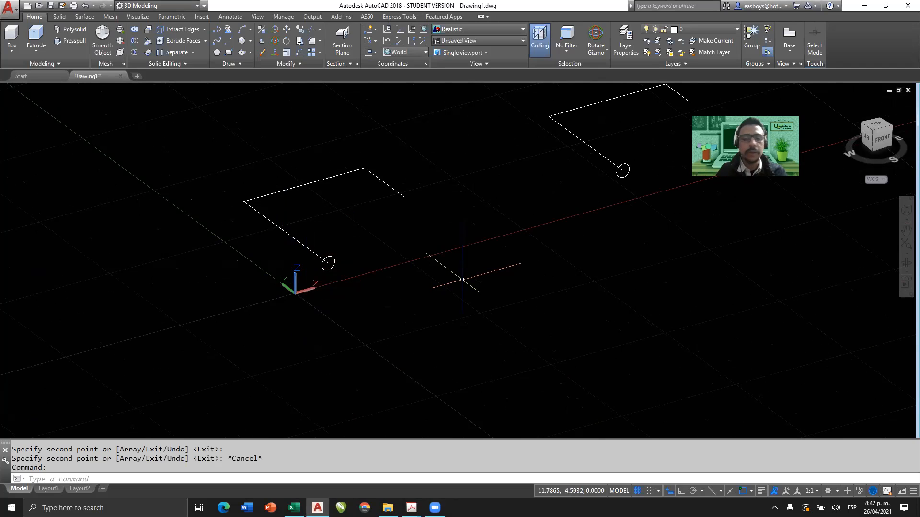
{"action": "left_click", "coordinate": [394, 155]}
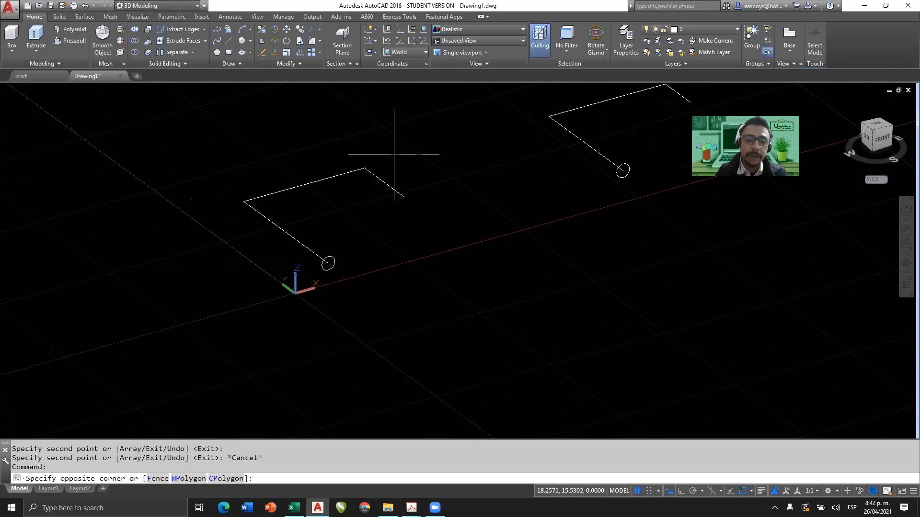
{"action": "left_click", "coordinate": [253, 233]}
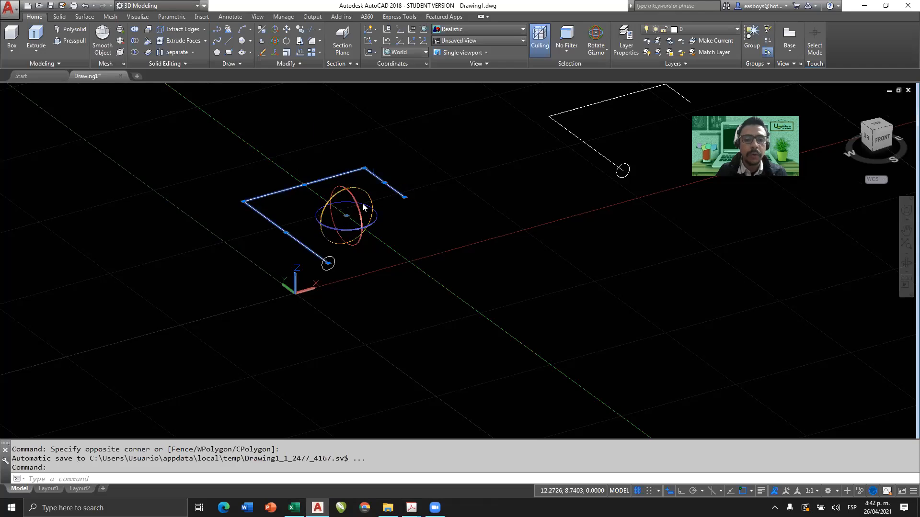
{"action": "key", "text": "Escape"}
{"action": "key", "text": "Escape"}
{"action": "key", "text": "Escape"}
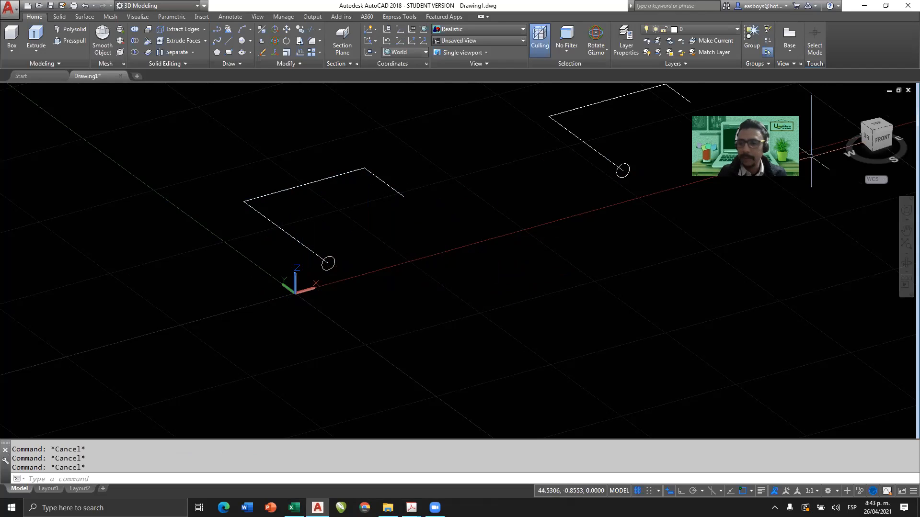
Extrude the circle near the origin with the Path option along the adjoining separate line.
{"action": "left_click", "coordinate": [871, 133]}
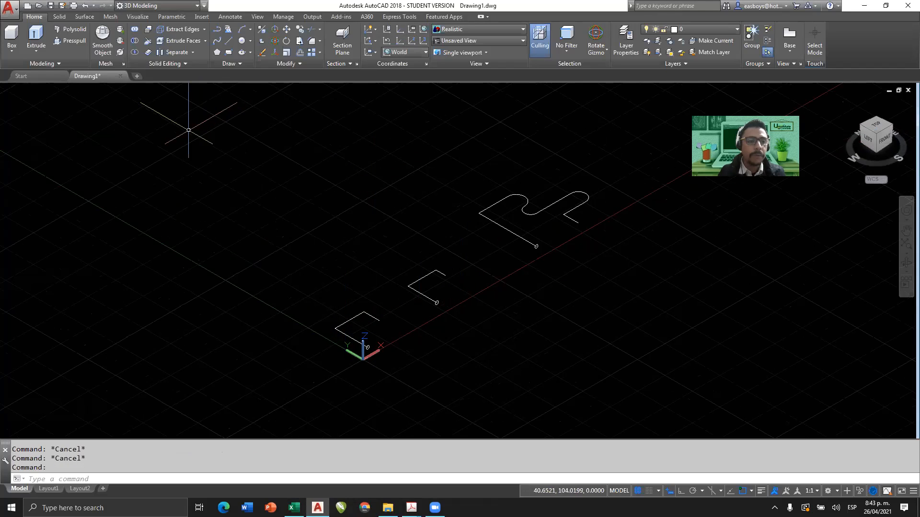
{"action": "scroll", "coordinate": [363, 357], "scroll_direction": "up", "scroll_amount": 3}
{"action": "scroll", "coordinate": [365, 355], "scroll_direction": "up", "scroll_amount": 4}
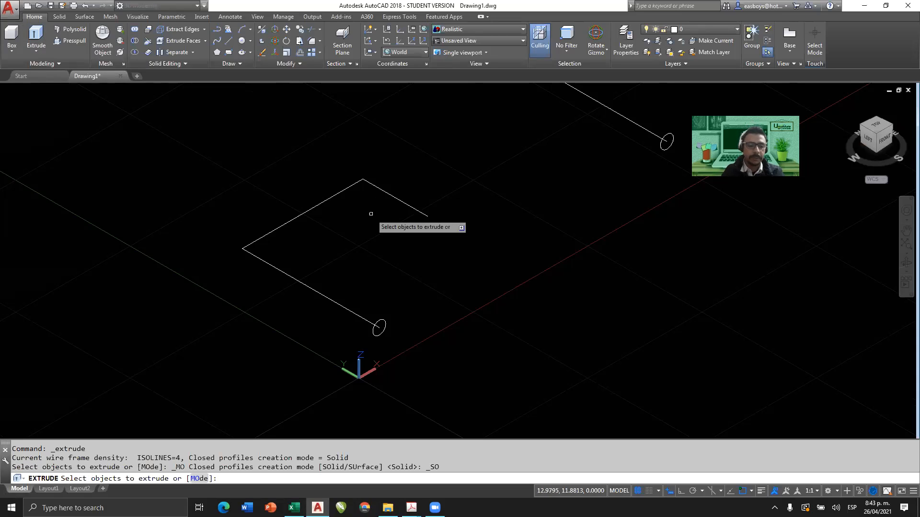
{"action": "left_click", "coordinate": [374, 332]}
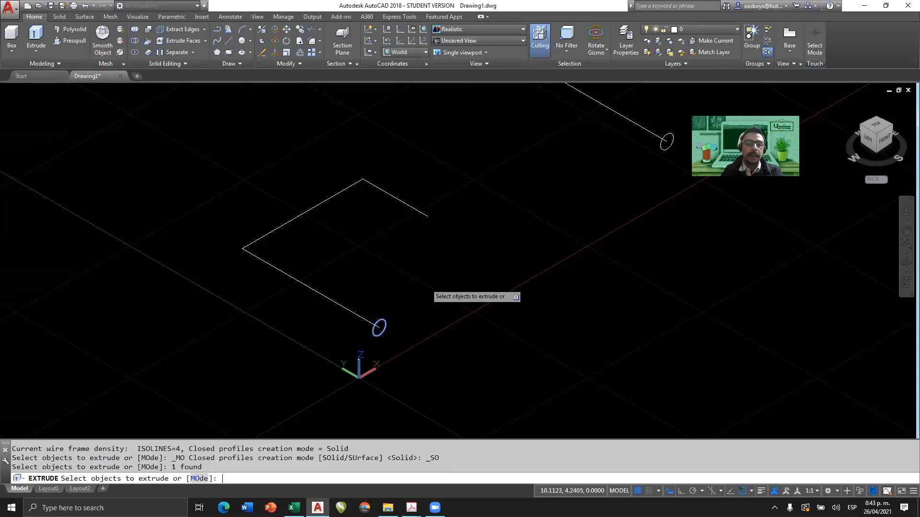
{"action": "key", "text": "Return"}
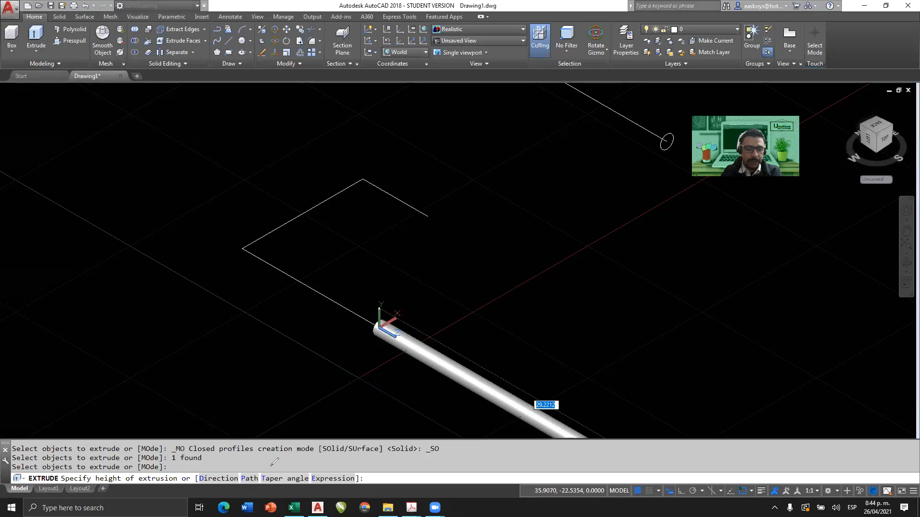
{"action": "mouse_move", "coordinate": [239, 458]}
{"action": "left_mouse_down"}
{"action": "mouse_move", "coordinate": [247, 498]}
{"action": "mouse_move", "coordinate": [284, 476]}
{"action": "mouse_move", "coordinate": [251, 448]}
{"action": "mouse_move", "coordinate": [262, 447]}
{"action": "mouse_move", "coordinate": [258, 359]}
{"action": "left_mouse_up"}
{"action": "mouse_move", "coordinate": [71, 306]}
{"action": "left_mouse_down"}
{"action": "mouse_move", "coordinate": [74, 326]}
{"action": "mouse_move", "coordinate": [92, 290]}
{"action": "mouse_move", "coordinate": [71, 306]}
{"action": "left_mouse_up"}
{"action": "mouse_move", "coordinate": [118, 280]}
{"action": "left_mouse_down"}
{"action": "mouse_move", "coordinate": [105, 321]}
{"action": "mouse_move", "coordinate": [145, 314]}
{"action": "mouse_move", "coordinate": [153, 284]}
{"action": "mouse_move", "coordinate": [202, 284]}
{"action": "mouse_move", "coordinate": [175, 332]}
{"action": "mouse_move", "coordinate": [207, 353]}
{"action": "mouse_move", "coordinate": [244, 333]}
{"action": "mouse_move", "coordinate": [244, 356]}
{"action": "left_mouse_up"}
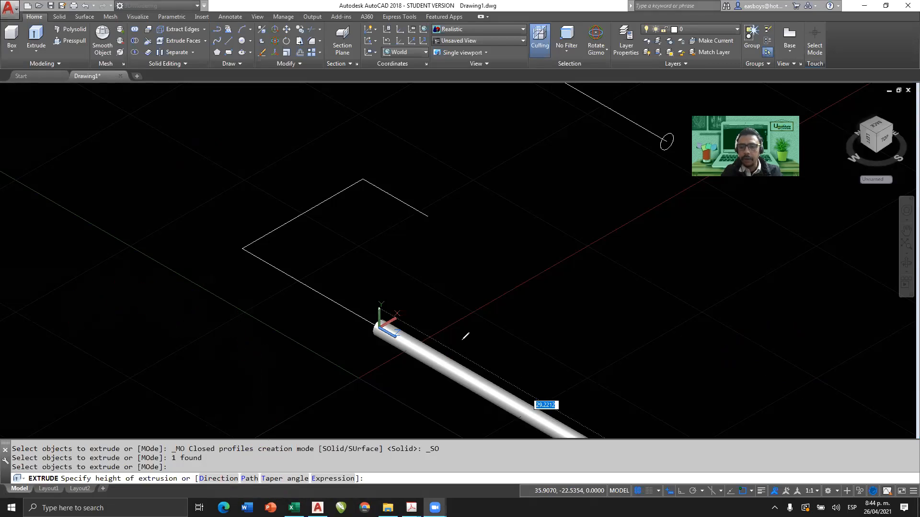
{"action": "left_click", "coordinate": [245, 481]}
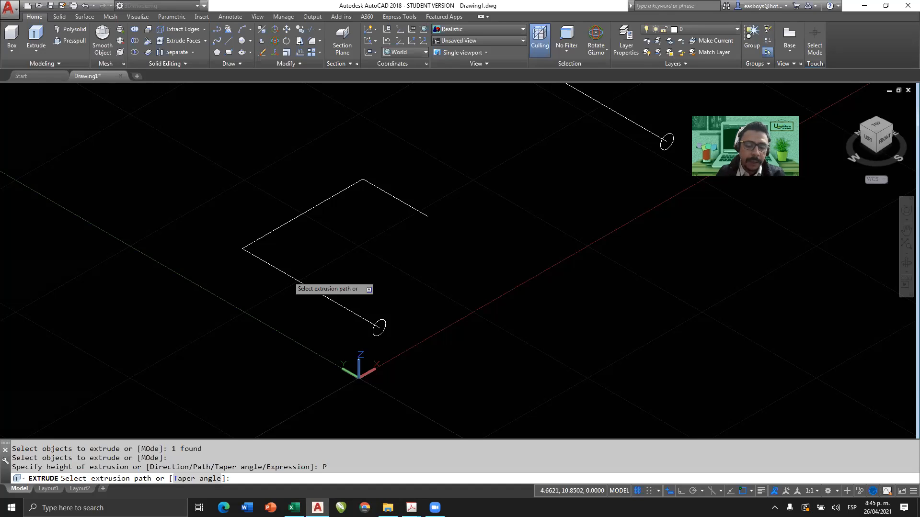
{"action": "left_click", "coordinate": [294, 281]}
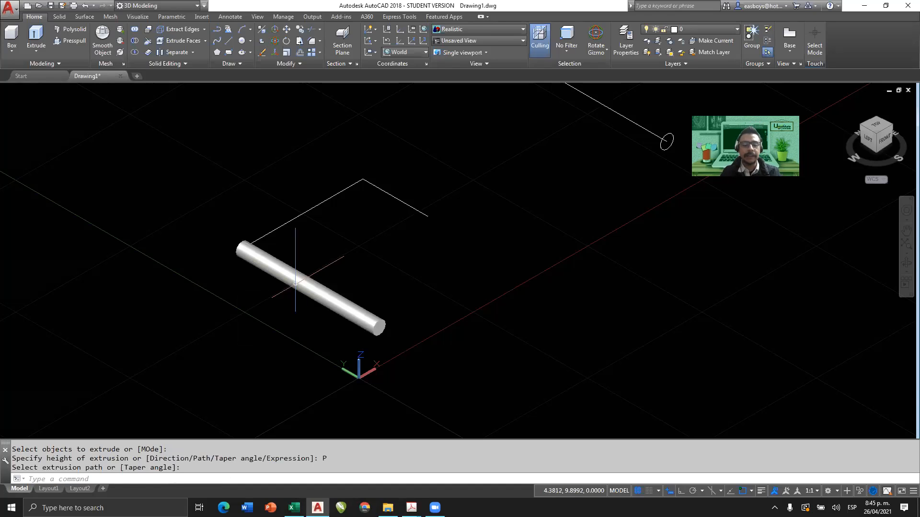
Examine the extruded cylinder from behind and from the front, especially where it meets the second line of the path.
{"action": "middle_click_drag", "start_coordinate": [274, 225], "coordinate": [440, 193], "text": "shift"}
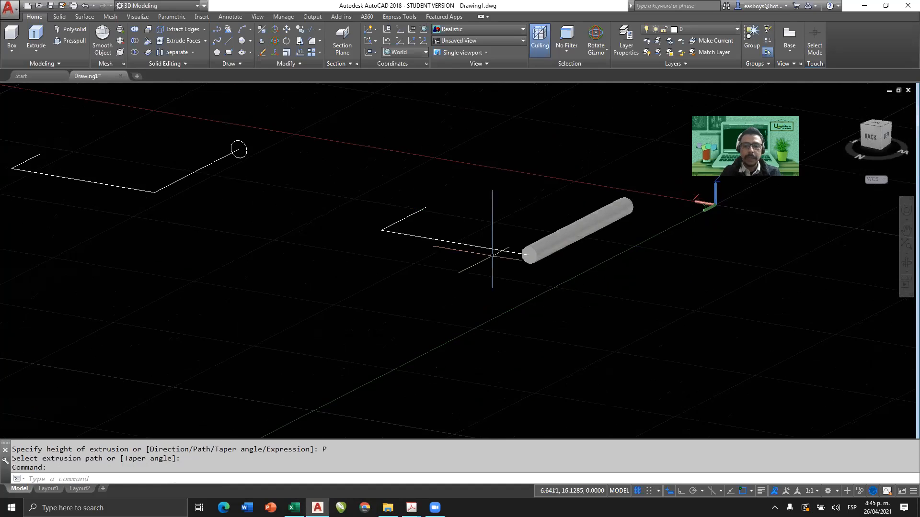
{"action": "scroll", "coordinate": [530, 248], "scroll_direction": "up", "scroll_amount": 6}
{"action": "scroll", "coordinate": [530, 252], "scroll_direction": "down", "scroll_amount": 8}
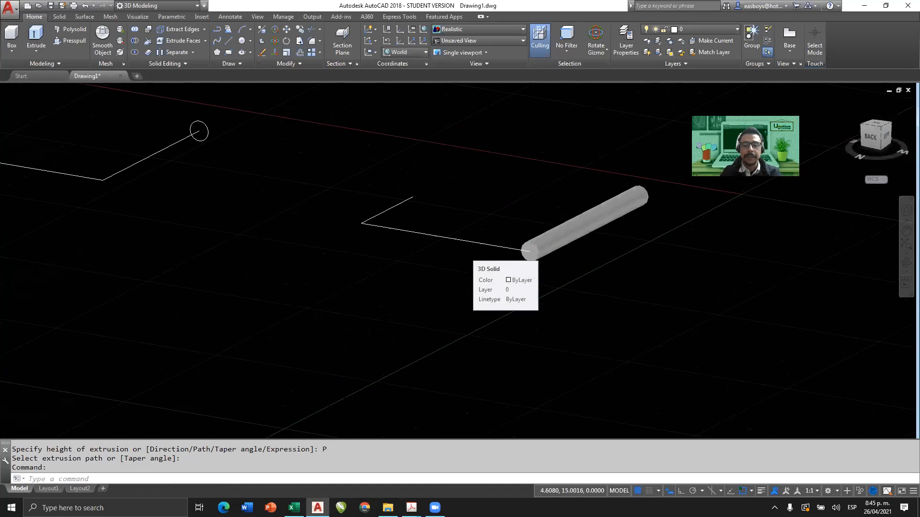
{"action": "middle_click_drag", "start_coordinate": [519, 242], "coordinate": [297, 208], "text": "shift"}
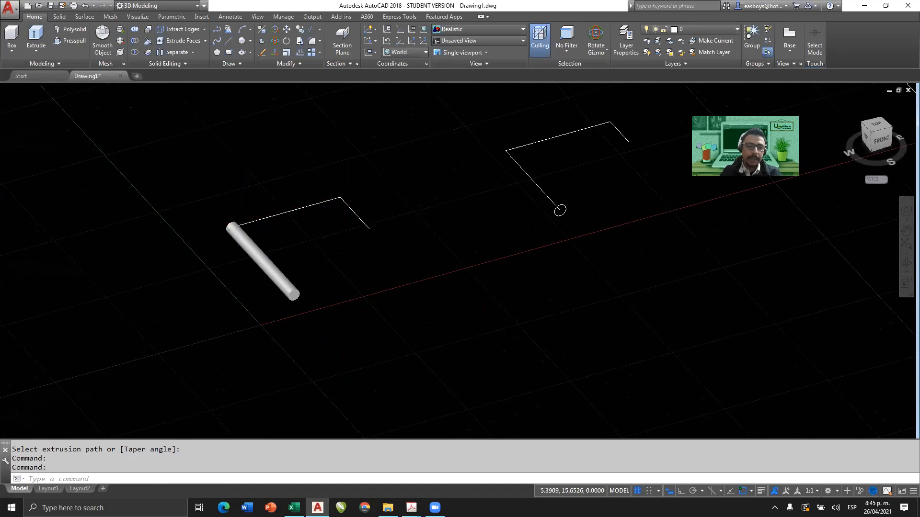
{"action": "scroll", "coordinate": [239, 223], "scroll_direction": "up", "scroll_amount": 5}
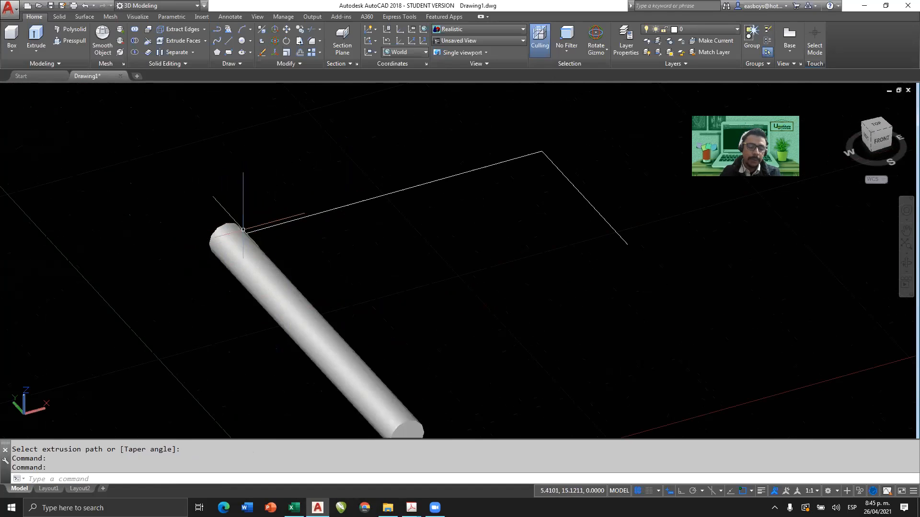
Select the neighbouring straight-segment polyline to check whether its segments form one object, and clear the selection.
{"action": "scroll", "coordinate": [242, 233], "scroll_direction": "down", "scroll_amount": 3}
{"action": "middle_click_drag", "start_coordinate": [544, 257], "coordinate": [424, 312]}
{"action": "middle_click_drag", "start_coordinate": [467, 291], "coordinate": [474, 277], "text": "shift"}
{"action": "scroll", "coordinate": [514, 248], "scroll_direction": "up", "scroll_amount": 3}
{"action": "middle_click_drag", "start_coordinate": [515, 249], "coordinate": [474, 297]}
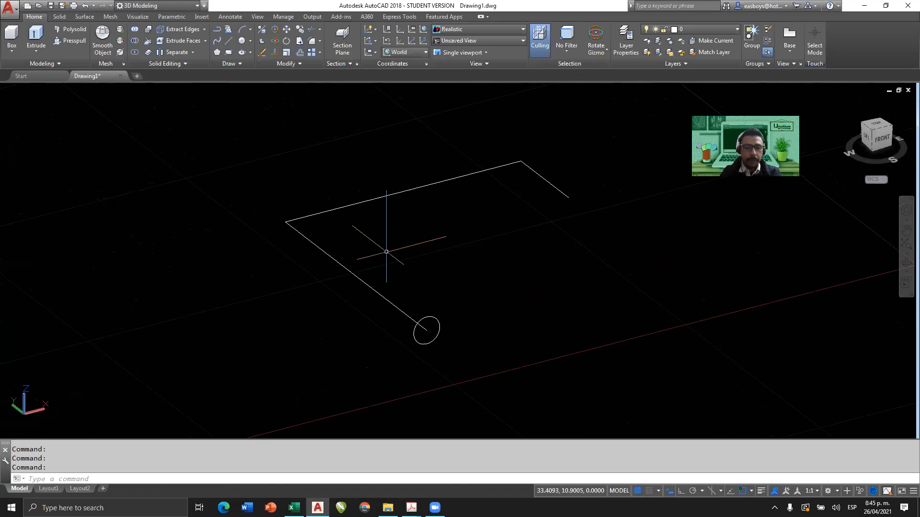
{"action": "middle_click_drag", "start_coordinate": [387, 251], "coordinate": [387, 257], "text": "shift"}
{"action": "left_click", "coordinate": [364, 247]}
{"action": "left_click", "coordinate": [330, 272]}
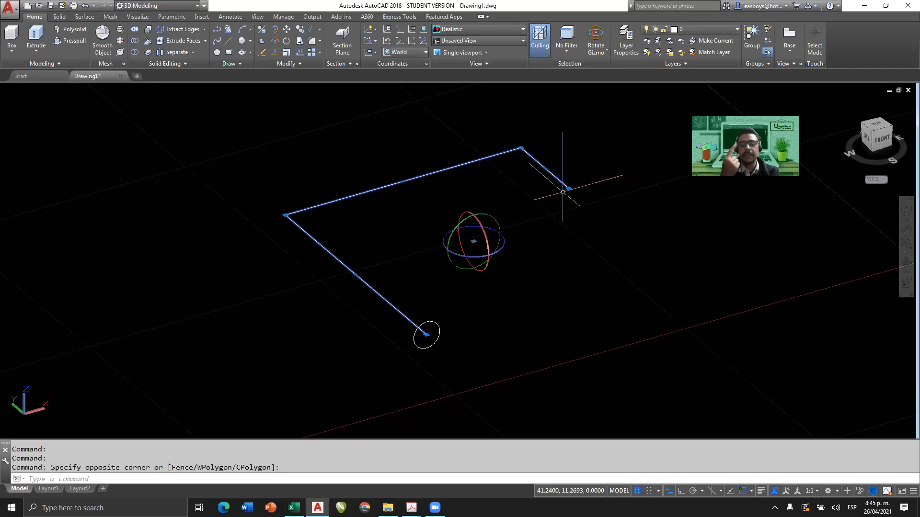
{"action": "key", "text": "Escape"}
{"action": "key", "text": "Escape"}
{"action": "key", "text": "Escape"}
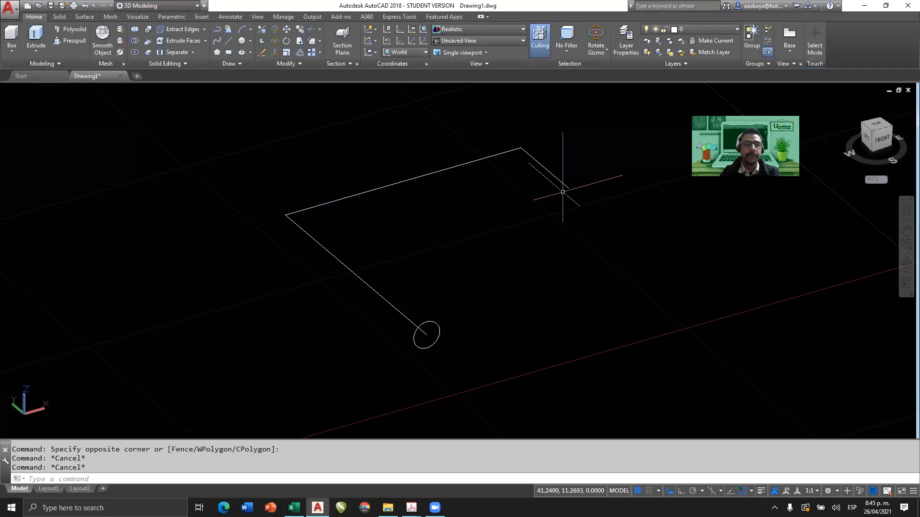
Extrude the circle at the straight-segment polyline's open end along the polyline with the Path option.
{"action": "left_click", "coordinate": [36, 33]}
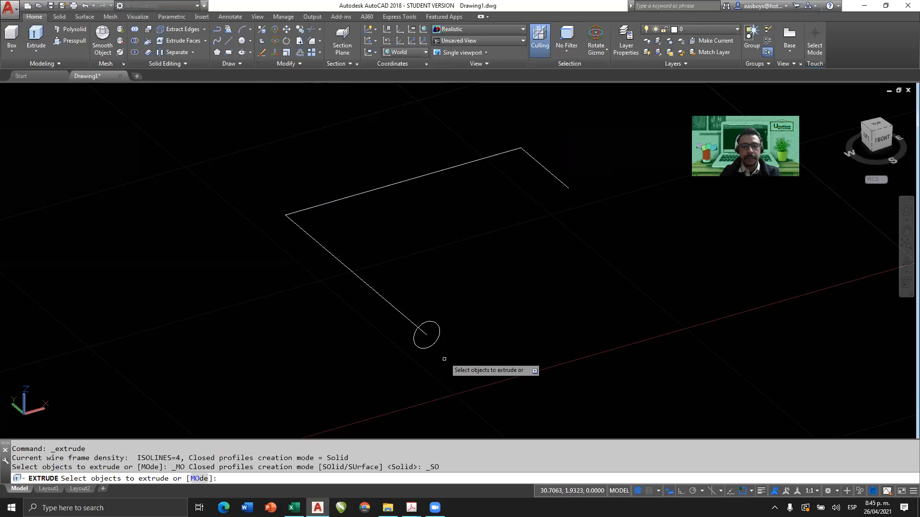
{"action": "left_click", "coordinate": [433, 344]}
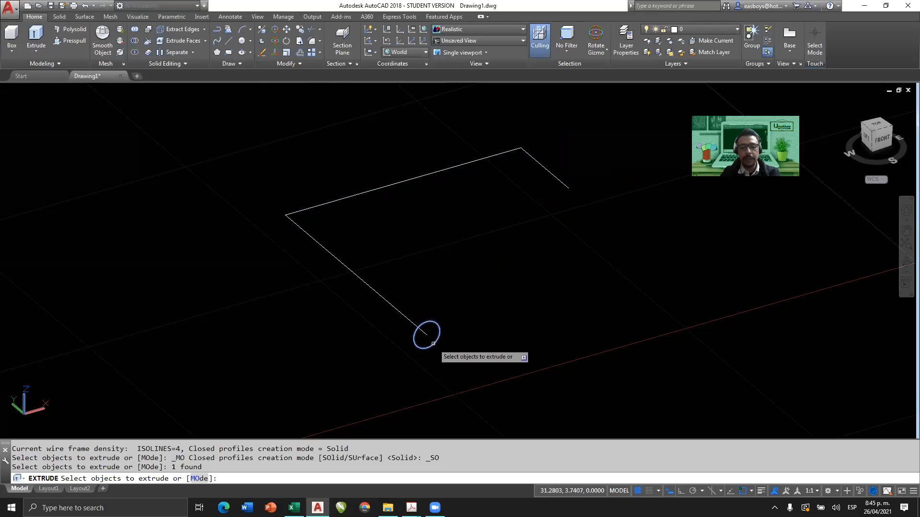
{"action": "key", "text": "Return"}
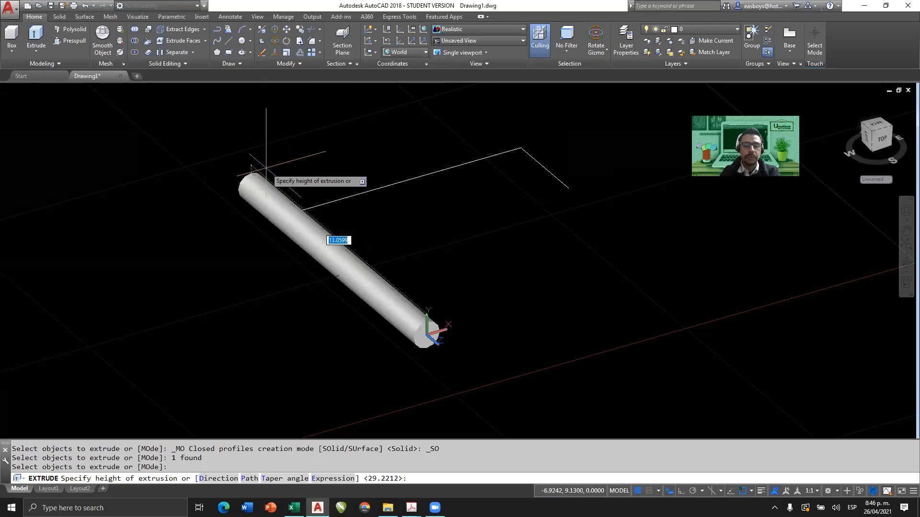
{"action": "left_click", "coordinate": [249, 478]}
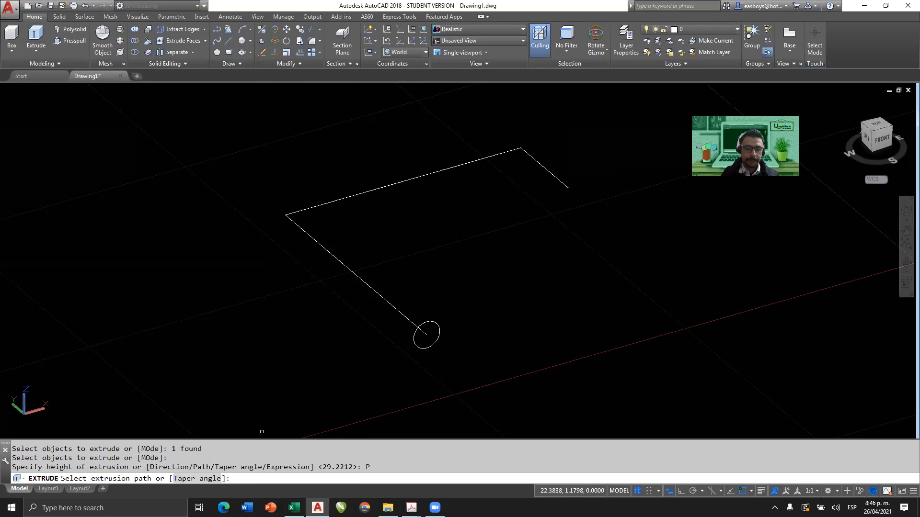
{"action": "left_click", "coordinate": [348, 269]}
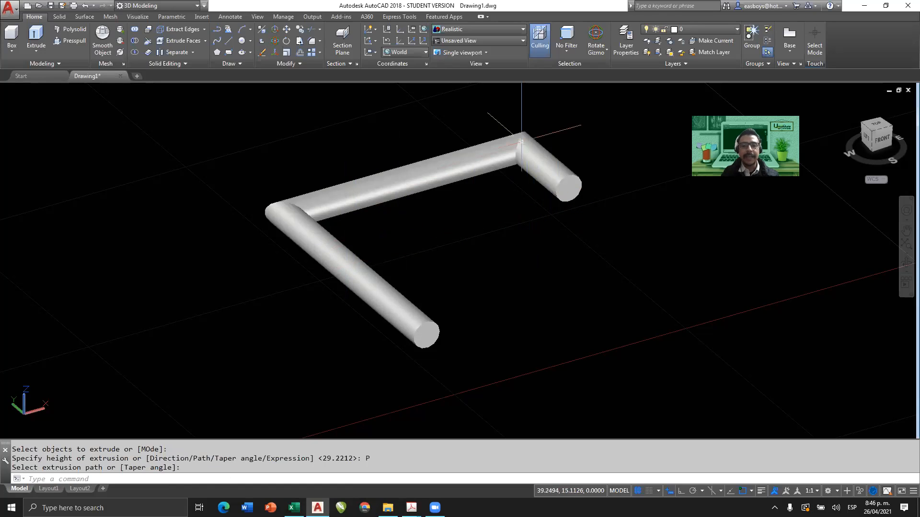
{"action": "middle_click_drag", "start_coordinate": [550, 214], "coordinate": [589, 157], "text": "shift"}
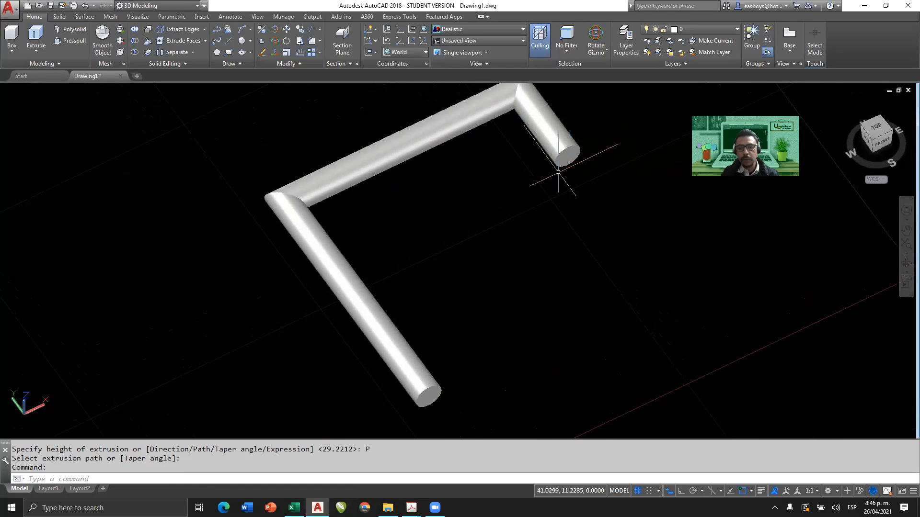
Extrude the circle at the curved polyline's open end along that polyline with the Path option.
{"action": "scroll", "coordinate": [564, 180], "scroll_direction": "down", "scroll_amount": 4}
{"action": "middle_click_drag", "start_coordinate": [563, 181], "coordinate": [176, 401]}
{"action": "key", "text": "Escape"}
{"action": "middle_click_drag", "start_coordinate": [441, 281], "coordinate": [400, 253], "text": "shift"}
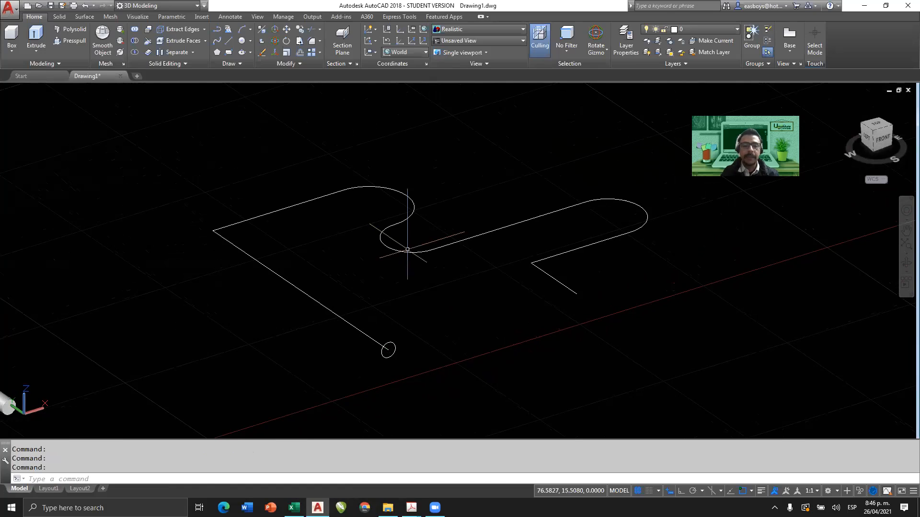
{"action": "left_click", "coordinate": [37, 33]}
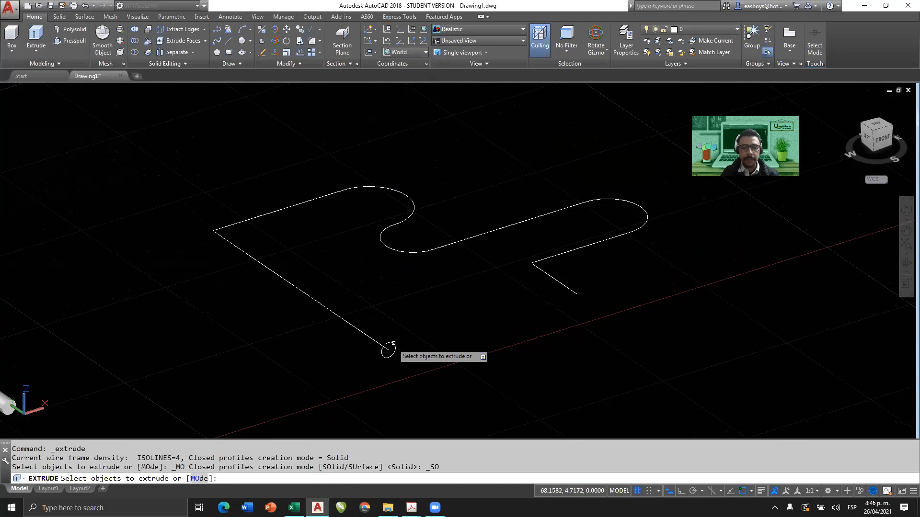
{"action": "left_click", "coordinate": [383, 357]}
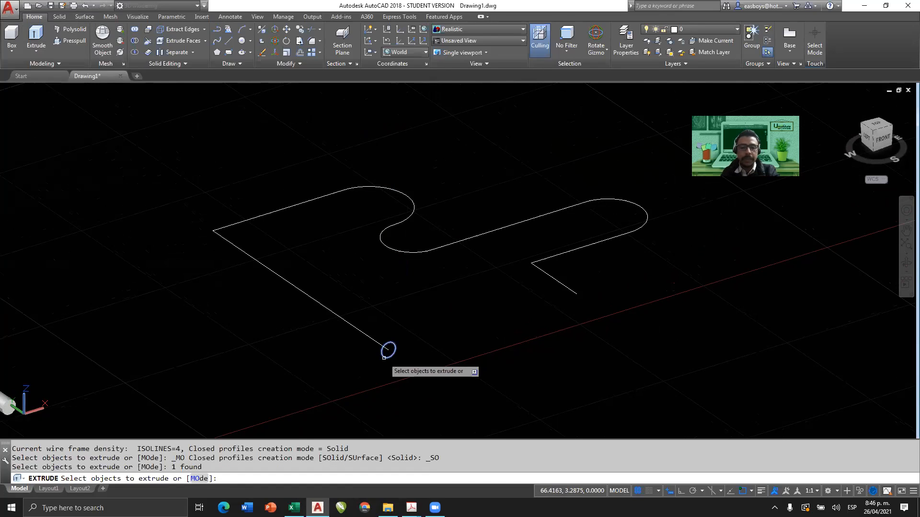
{"action": "key", "text": "Return"}
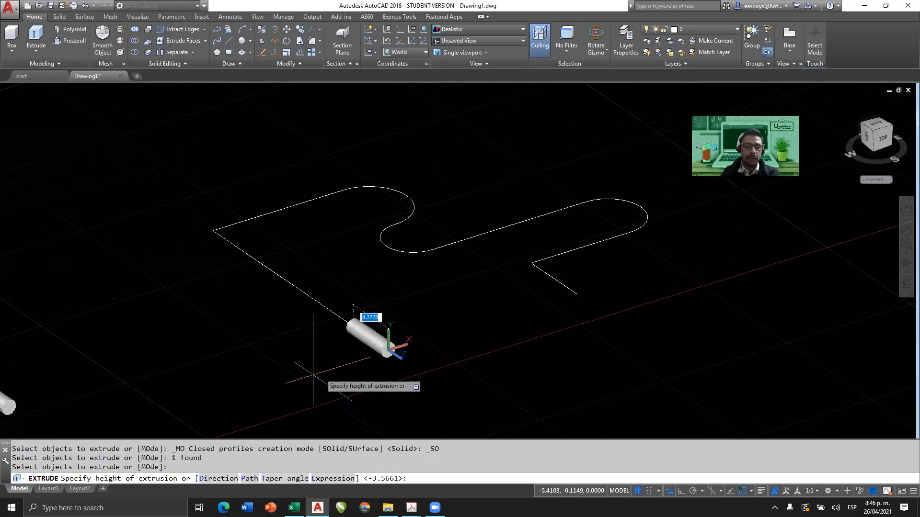
{"action": "left_click", "coordinate": [250, 479]}
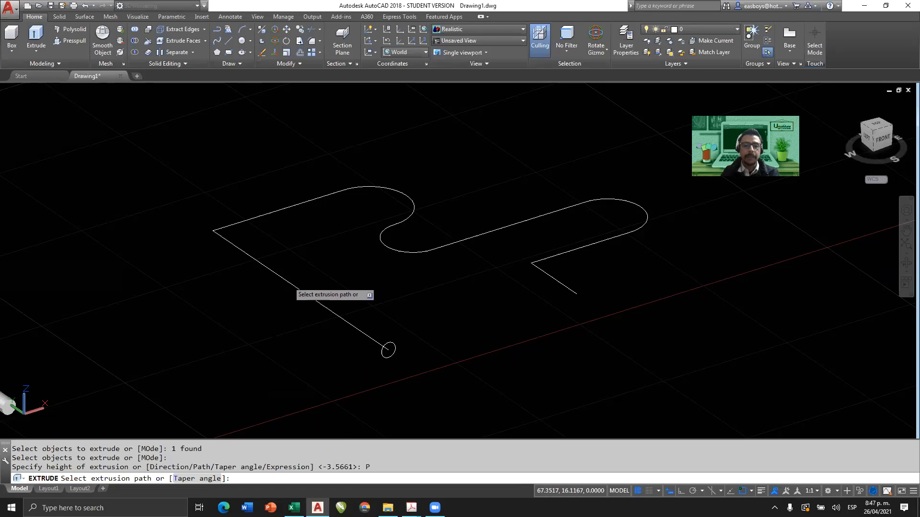
{"action": "left_click", "coordinate": [293, 286]}
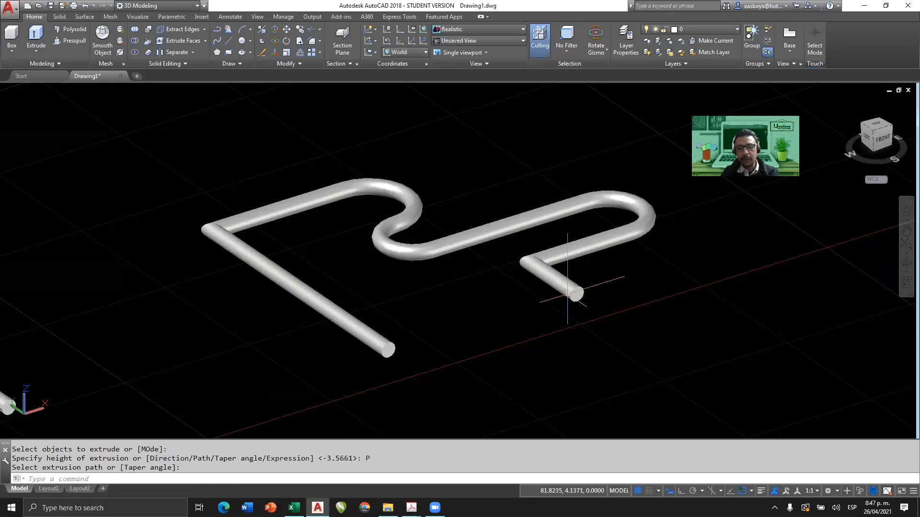
Examine the curved tube from several angles, focusing on its rounded bends, sharp corners and open ends.
{"action": "middle_click_drag", "start_coordinate": [590, 318], "coordinate": [588, 336], "text": "shift"}
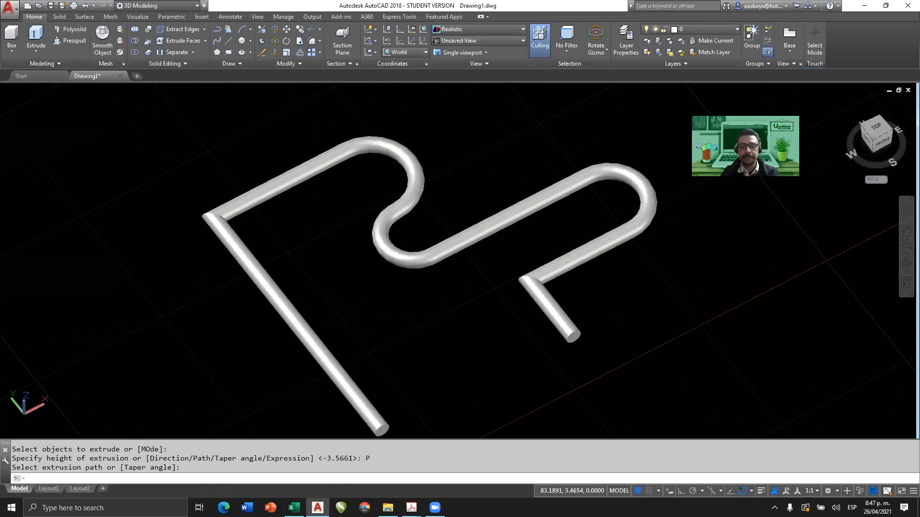
{"action": "scroll", "coordinate": [587, 336], "scroll_direction": "up", "scroll_amount": 2}
{"action": "scroll", "coordinate": [565, 308], "scroll_direction": "down", "scroll_amount": 5}
{"action": "middle_click_drag", "start_coordinate": [509, 323], "coordinate": [551, 302], "text": "shift"}
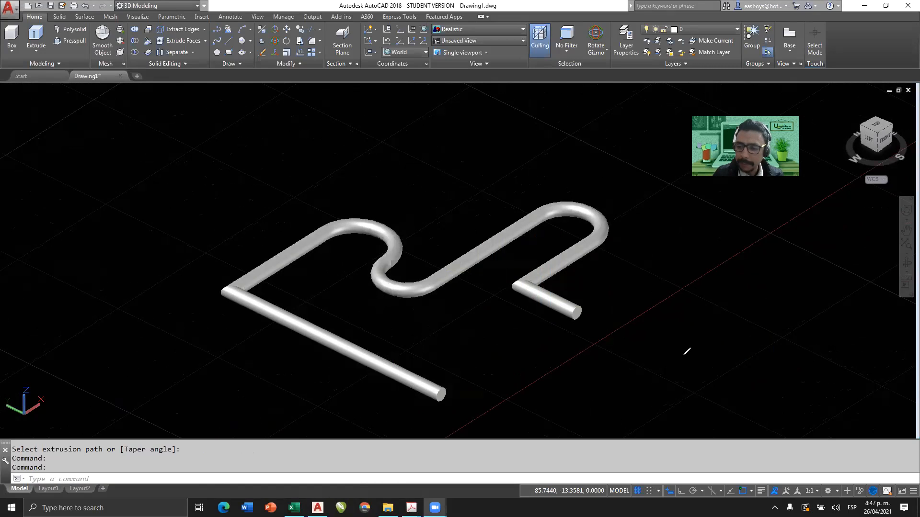
{"action": "middle_click_drag", "start_coordinate": [436, 332], "coordinate": [442, 349], "text": "shift"}
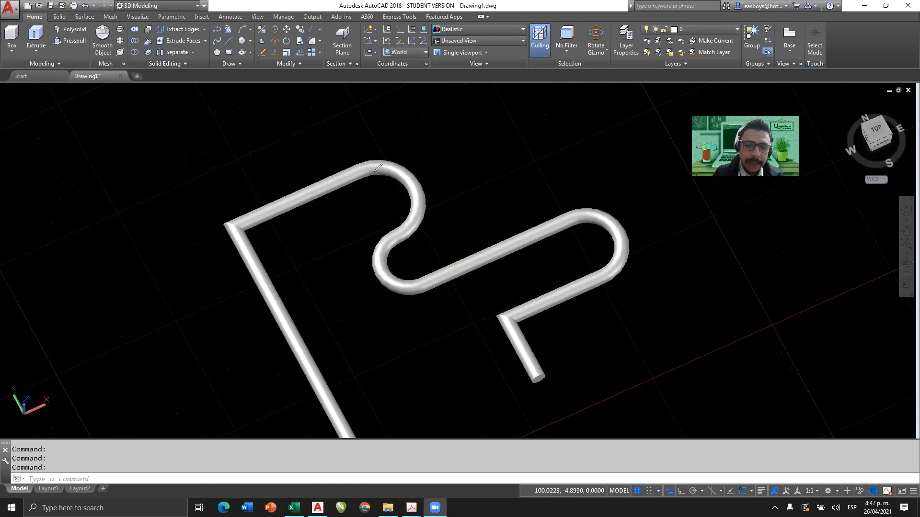
{"action": "mouse_move", "coordinate": [361, 168]}
{"action": "left_mouse_down"}
{"action": "mouse_move", "coordinate": [406, 184]}
{"action": "mouse_move", "coordinate": [403, 226]}
{"action": "mouse_move", "coordinate": [382, 270]}
{"action": "mouse_move", "coordinate": [407, 284]}
{"action": "left_mouse_up"}
{"action": "mouse_move", "coordinate": [572, 219]}
{"action": "left_mouse_down"}
{"action": "mouse_move", "coordinate": [622, 244]}
{"action": "mouse_move", "coordinate": [600, 266]}
{"action": "left_mouse_up"}
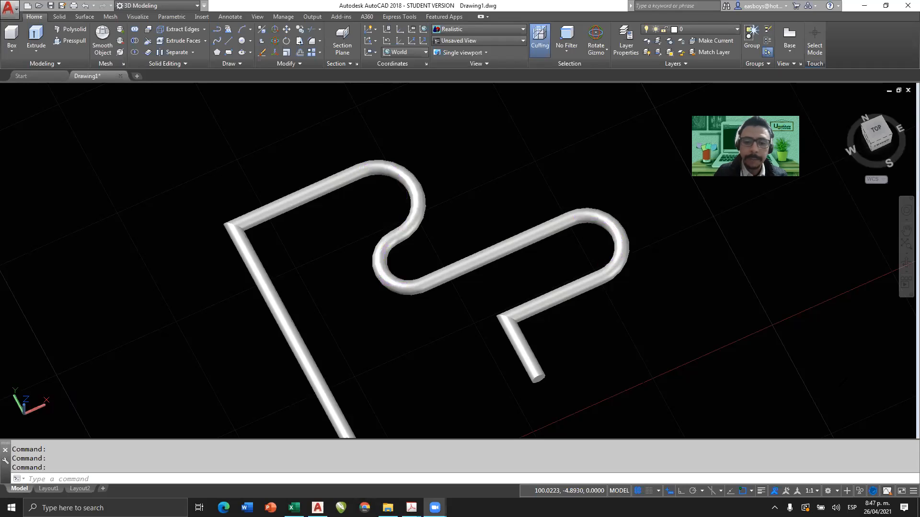
{"action": "middle_click_drag", "start_coordinate": [450, 256], "coordinate": [450, 216]}
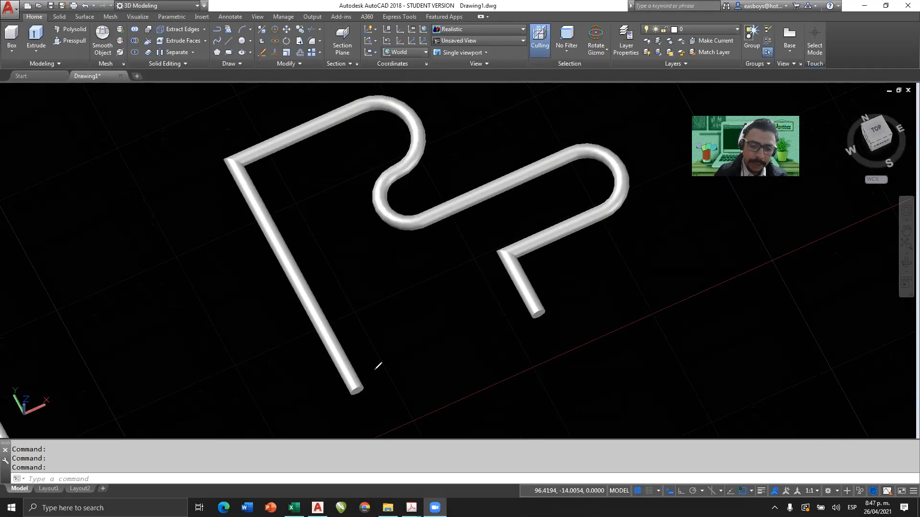
{"action": "mouse_move", "coordinate": [373, 365]}
{"action": "left_mouse_down"}
{"action": "mouse_move", "coordinate": [325, 385]}
{"action": "mouse_move", "coordinate": [358, 425]}
{"action": "mouse_move", "coordinate": [414, 380]}
{"action": "mouse_move", "coordinate": [358, 364]}
{"action": "left_mouse_up"}
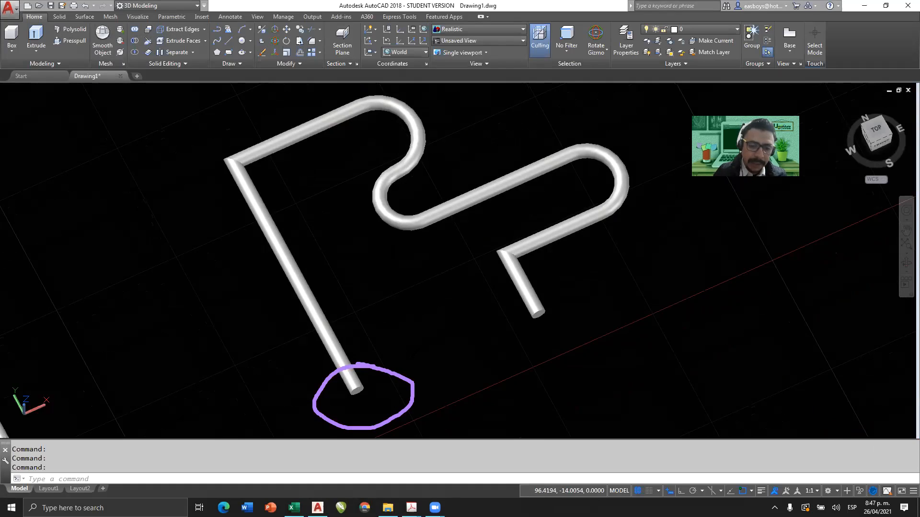
{"action": "mouse_move", "coordinate": [408, 372]}
{"action": "left_mouse_down"}
{"action": "mouse_move", "coordinate": [298, 169]}
{"action": "mouse_move", "coordinate": [329, 163]}
{"action": "left_mouse_up"}
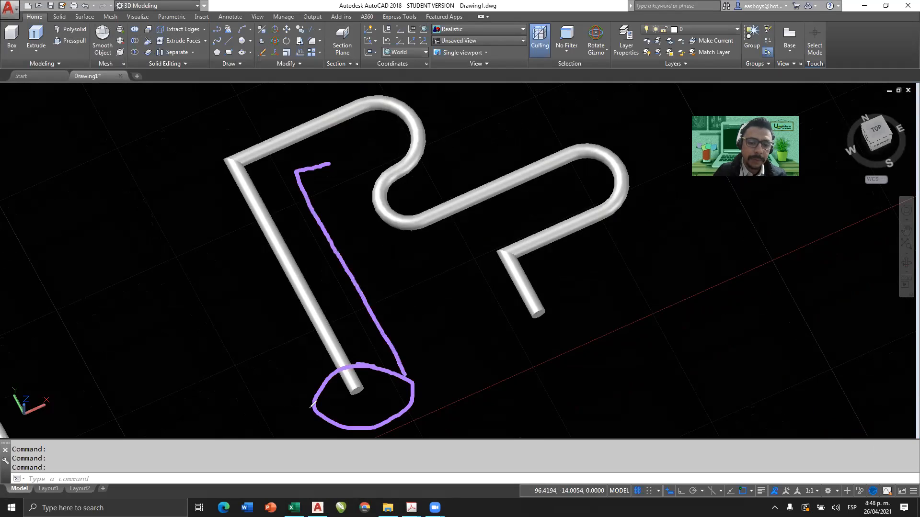
{"action": "mouse_move", "coordinate": [313, 406]}
{"action": "left_mouse_down"}
{"action": "mouse_move", "coordinate": [194, 141]}
{"action": "mouse_move", "coordinate": [290, 110]}
{"action": "left_mouse_up"}
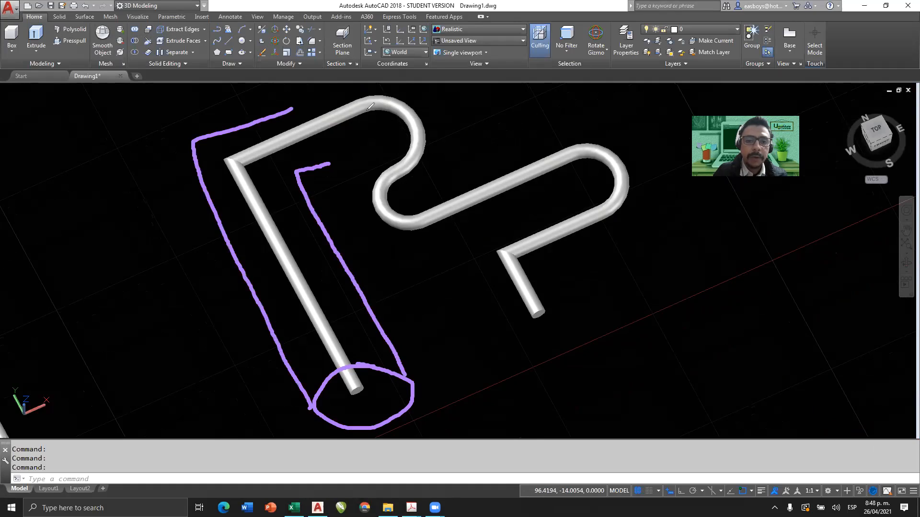
{"action": "mouse_move", "coordinate": [345, 144]}
{"action": "left_mouse_down"}
{"action": "mouse_move", "coordinate": [380, 135]}
{"action": "mouse_move", "coordinate": [352, 156]}
{"action": "mouse_move", "coordinate": [359, 211]}
{"action": "left_mouse_up"}
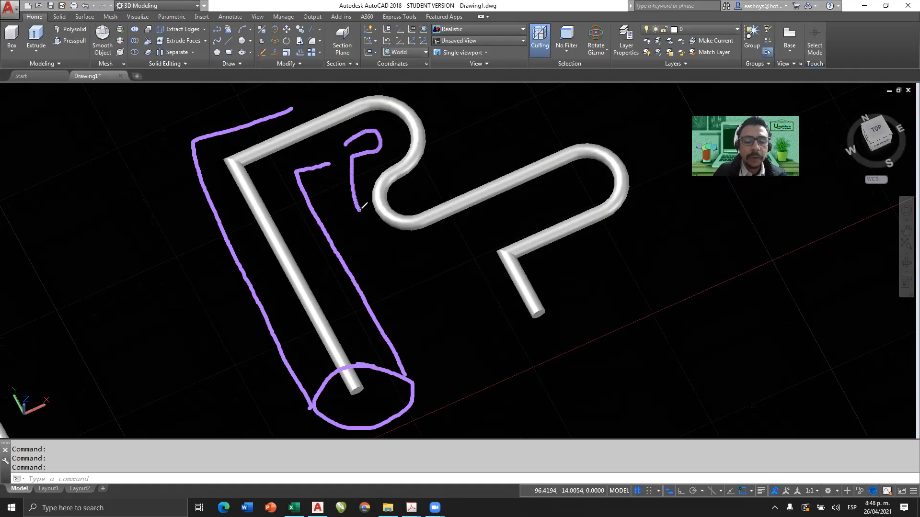
{"action": "left_click_drag", "start_coordinate": [320, 164], "coordinate": [354, 146]}
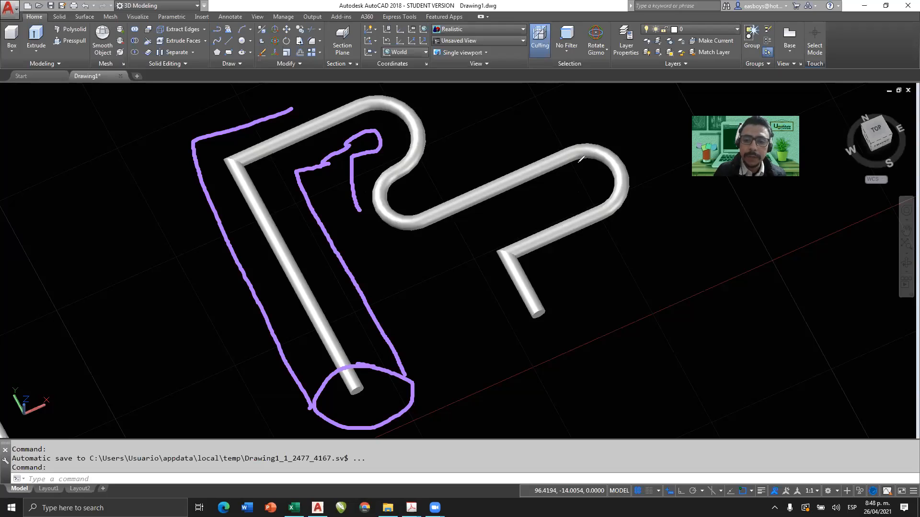
{"action": "mouse_move", "coordinate": [562, 135]}
{"action": "left_mouse_down"}
{"action": "mouse_move", "coordinate": [569, 150]}
{"action": "mouse_move", "coordinate": [542, 161]}
{"action": "mouse_move", "coordinate": [565, 134]}
{"action": "mouse_move", "coordinate": [571, 148]}
{"action": "mouse_move", "coordinate": [647, 147]}
{"action": "mouse_move", "coordinate": [639, 205]}
{"action": "mouse_move", "coordinate": [605, 237]}
{"action": "mouse_move", "coordinate": [615, 246]}
{"action": "left_mouse_up"}
{"action": "mouse_move", "coordinate": [592, 186]}
{"action": "left_mouse_down"}
{"action": "mouse_move", "coordinate": [568, 173]}
{"action": "mouse_move", "coordinate": [588, 242]}
{"action": "mouse_move", "coordinate": [610, 216]}
{"action": "mouse_move", "coordinate": [578, 163]}
{"action": "left_mouse_up"}
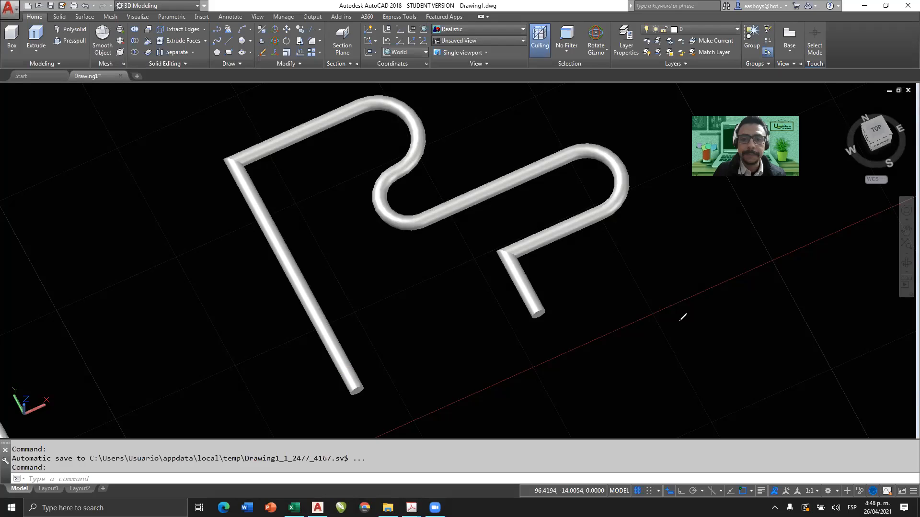
Draw a solid box with the Box command behind the three tubes in the southwest isometric view, setting its corners and height freehand.
{"action": "scroll", "coordinate": [421, 247], "scroll_direction": "down", "scroll_amount": 5}
{"action": "middle_click_drag", "start_coordinate": [421, 246], "coordinate": [408, 216], "text": "shift"}
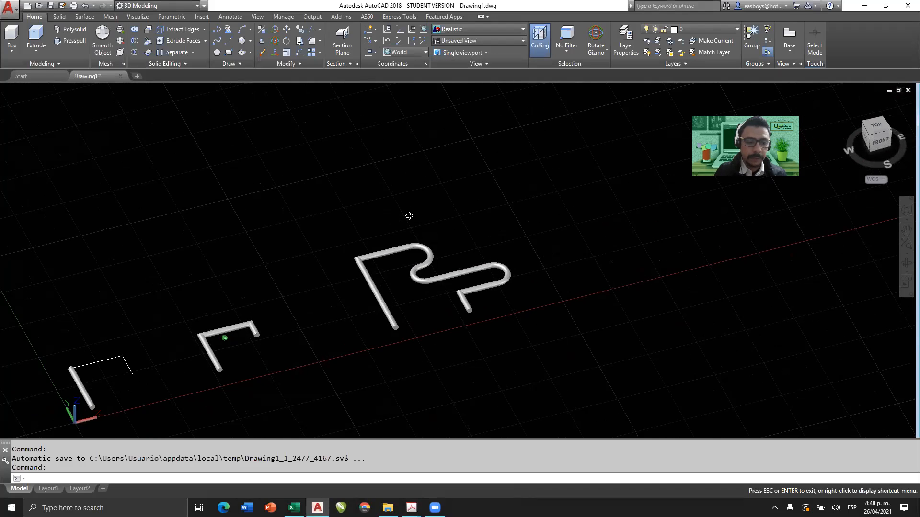
{"action": "left_click", "coordinate": [869, 136]}
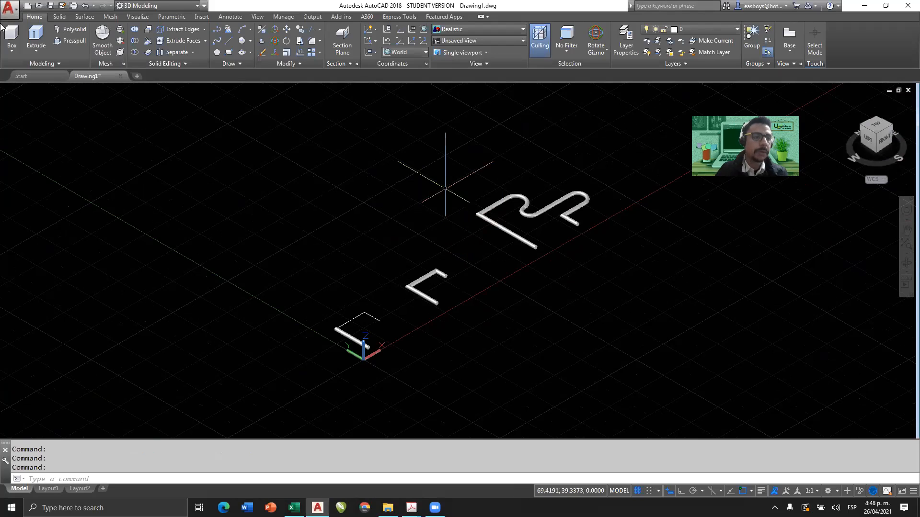
{"action": "left_click", "coordinate": [11, 50]}
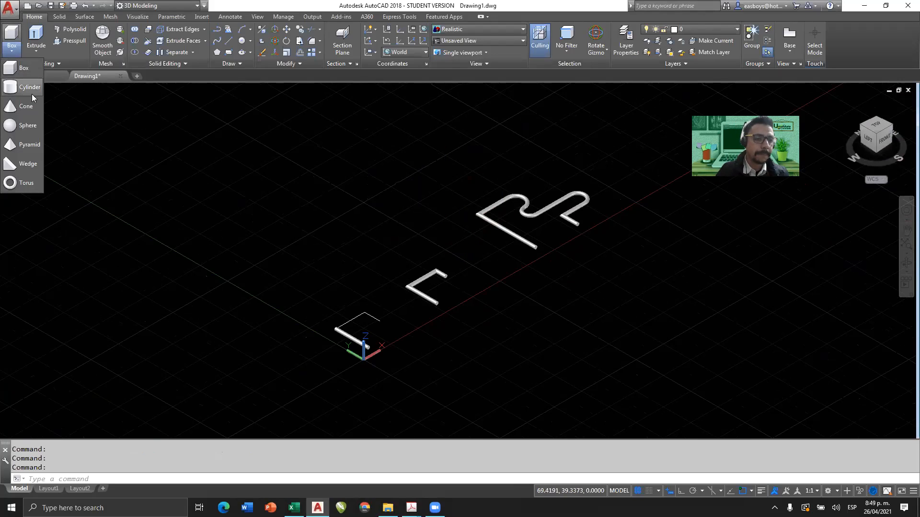
{"action": "left_click", "coordinate": [21, 68]}
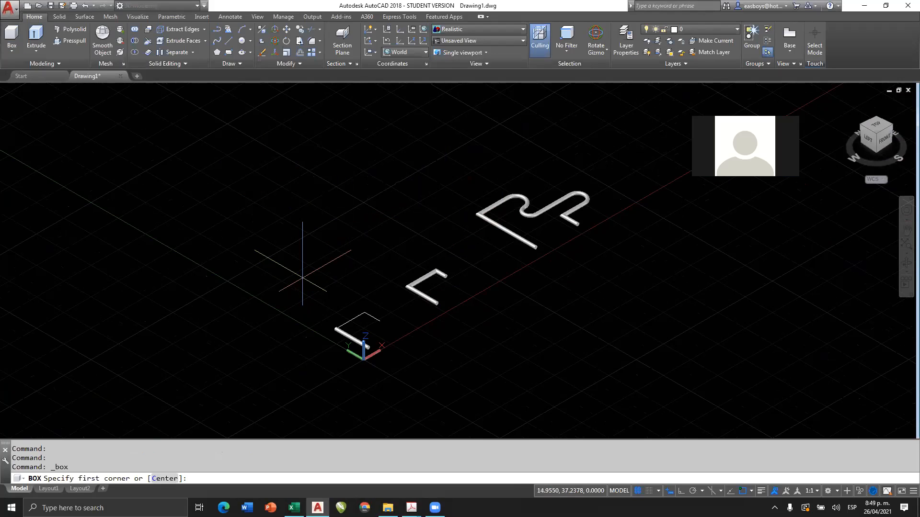
{"action": "left_click", "coordinate": [303, 277]}
{"action": "left_click", "coordinate": [310, 211]}
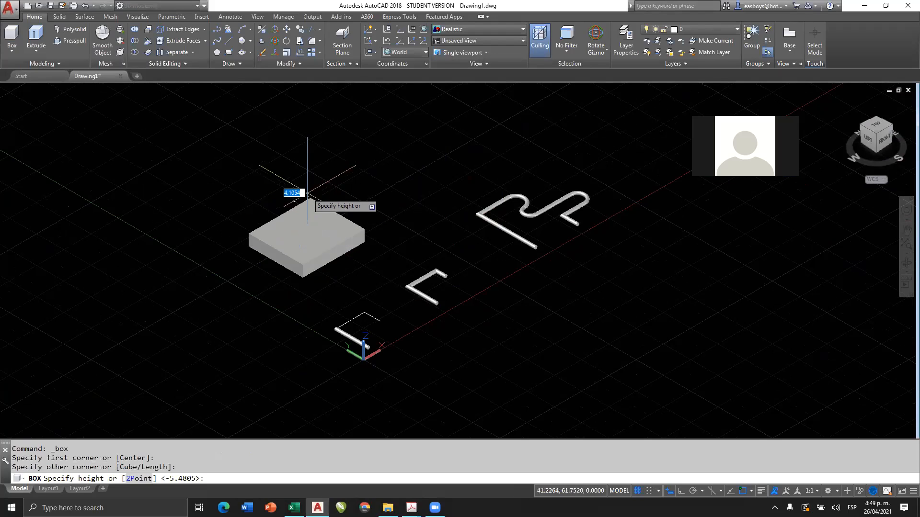
{"action": "key", "text": "Escape"}
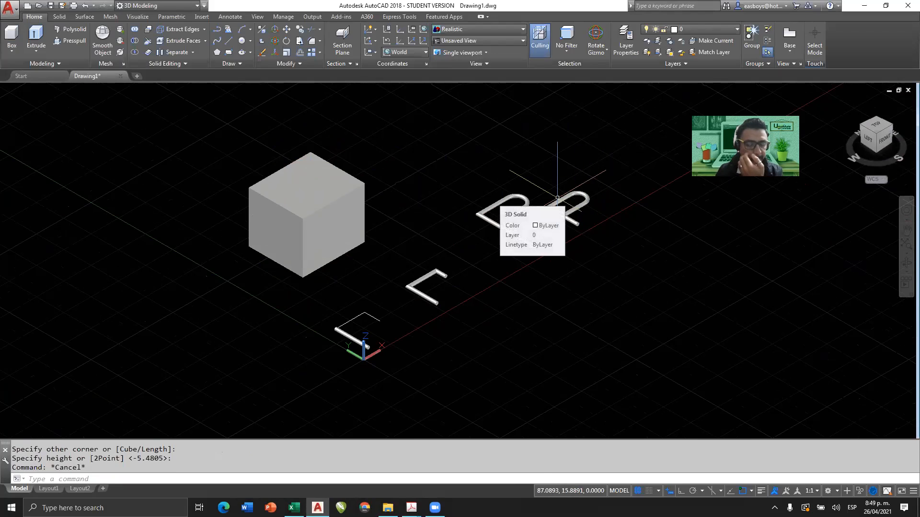
Examine the bends, corners and ends of the curved tube in the isometric view, and compare it with the other solids.
{"action": "scroll", "coordinate": [560, 199], "scroll_direction": "up", "scroll_amount": 2}
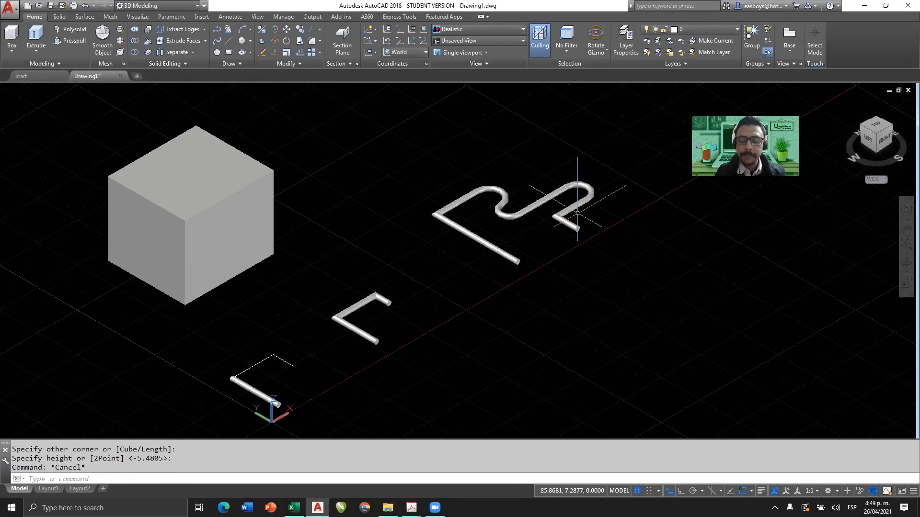
{"action": "scroll", "coordinate": [578, 213], "scroll_direction": "up", "scroll_amount": 4}
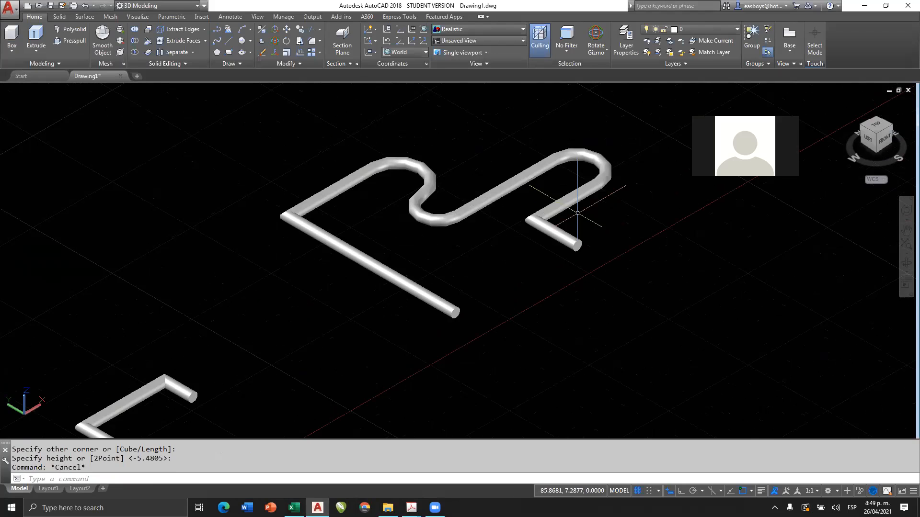
{"action": "key", "text": "XF86AudioRaiseVolume"}
{"action": "key", "text": "XF86AudioRaiseVolume"}
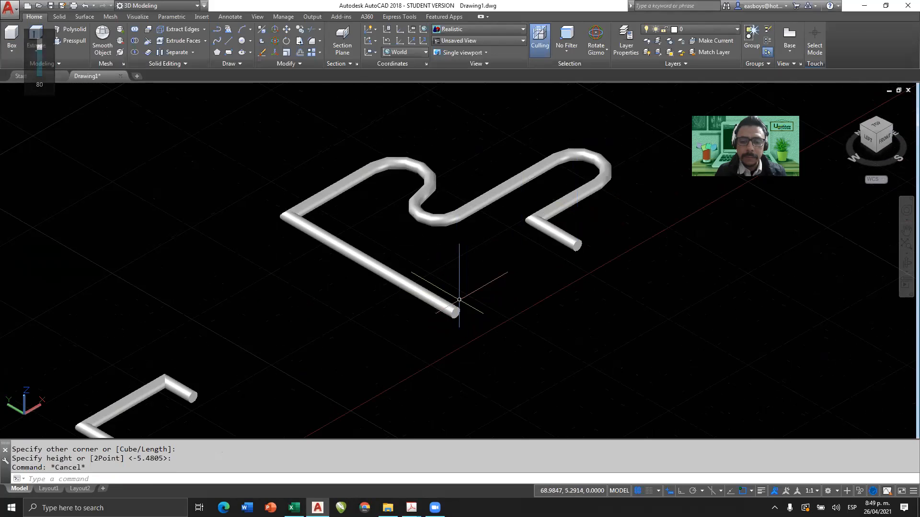
{"action": "scroll", "coordinate": [463, 304], "scroll_direction": "up", "scroll_amount": 5}
{"action": "scroll", "coordinate": [456, 307], "scroll_direction": "down", "scroll_amount": 4}
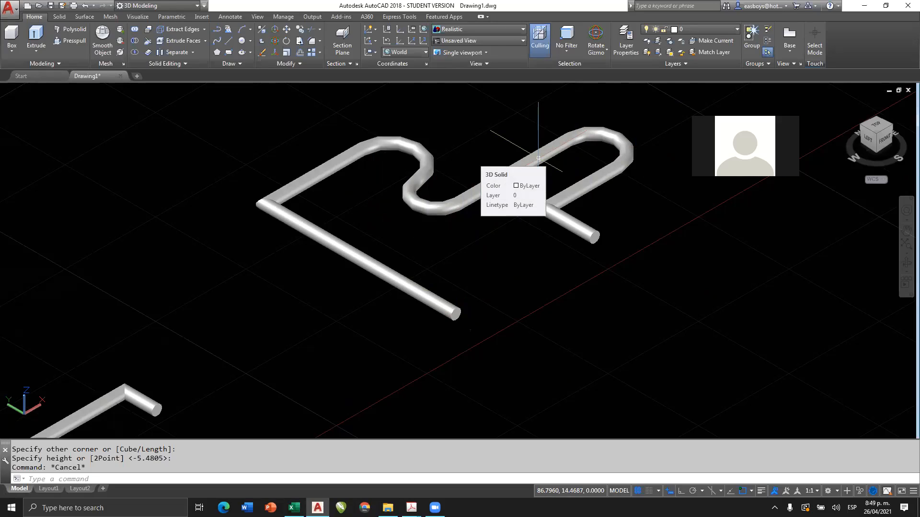
{"action": "scroll", "coordinate": [538, 157], "scroll_direction": "down", "scroll_amount": 5}
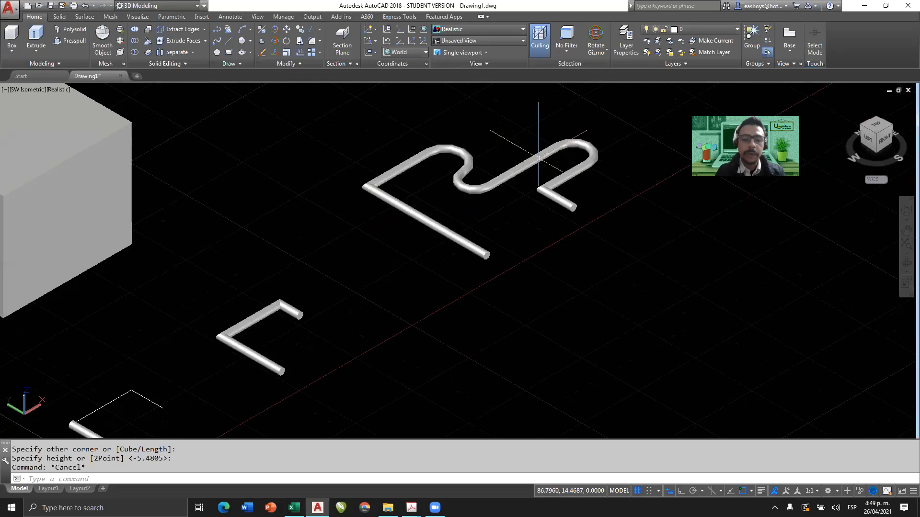
{"action": "middle_click_drag", "start_coordinate": [502, 277], "coordinate": [504, 276]}
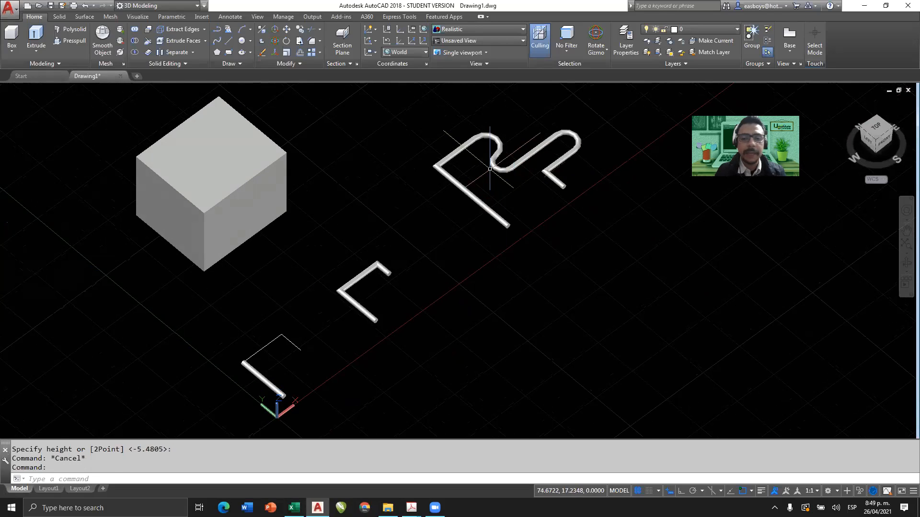
In the top view, draw a five-segment orthogonal polyline east of the curved tube, with its long horizontal segment about 31.5 units.
{"action": "left_click", "coordinate": [879, 136]}
{"action": "left_click_drag", "start_coordinate": [468, 311], "coordinate": [398, 310]}
{"action": "key", "text": "Escape"}
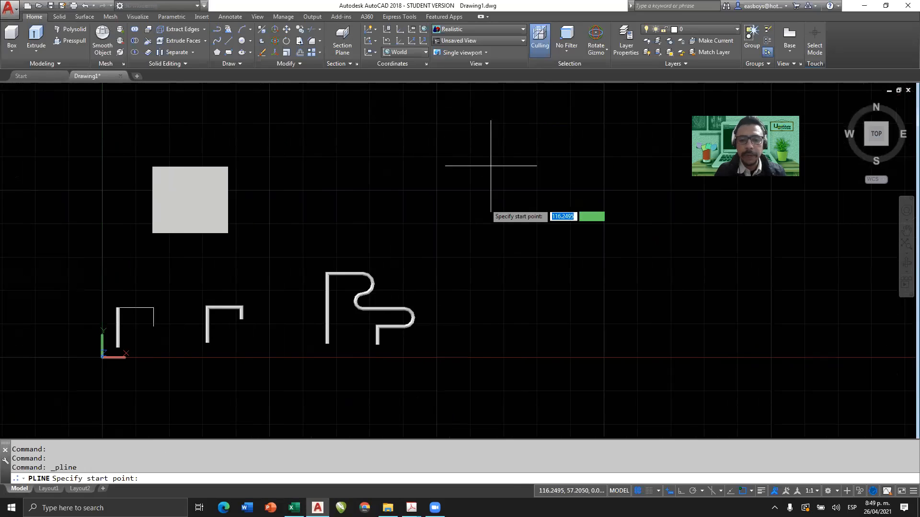
{"action": "left_click", "coordinate": [491, 305]}
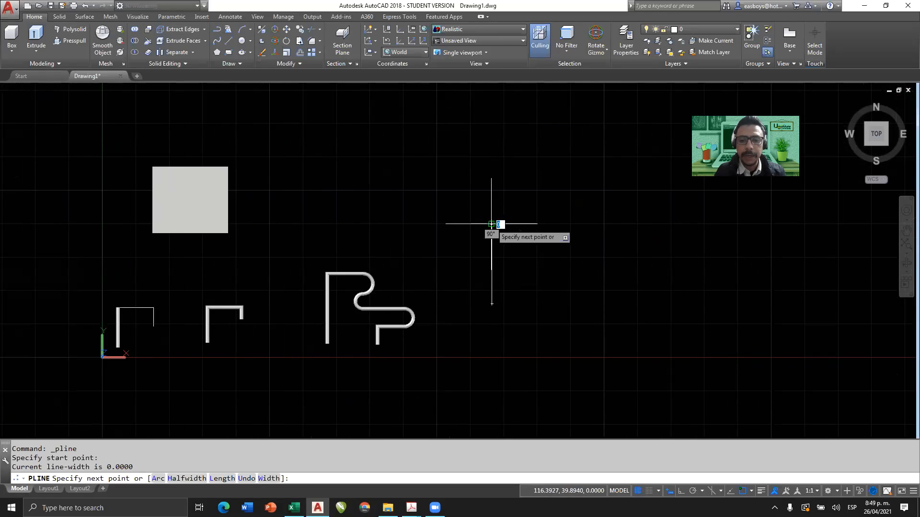
{"action": "left_click", "coordinate": [491, 223]}
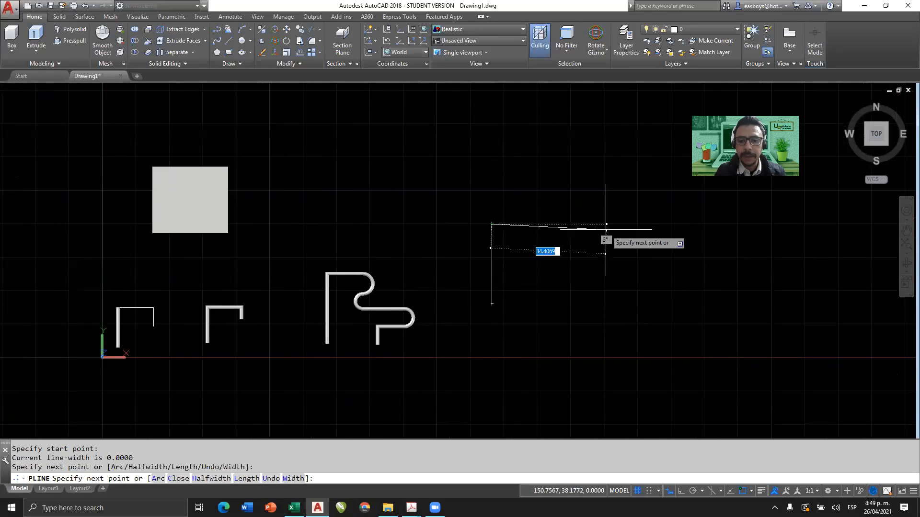
{"action": "key", "text": "F8"}
{"action": "left_click", "coordinate": [599, 253]}
{"action": "left_click", "coordinate": [596, 253]}
{"action": "left_click", "coordinate": [568, 272]}
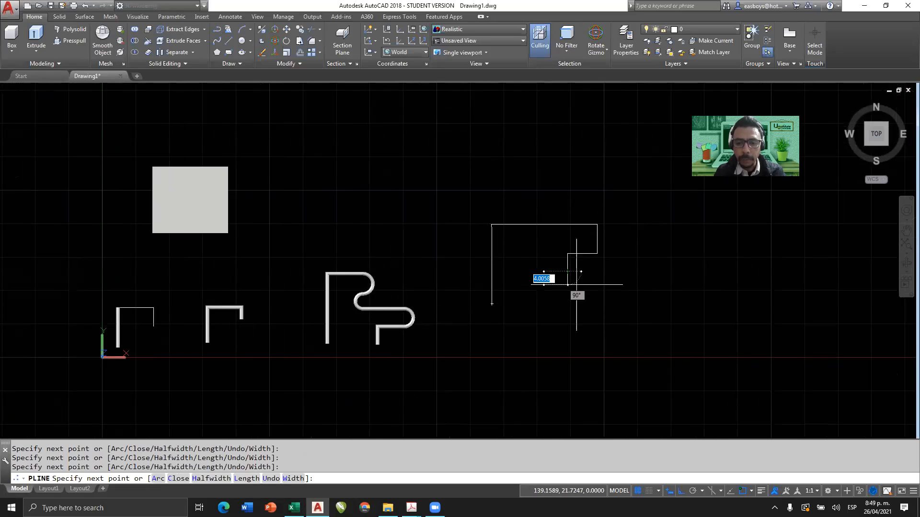
{"action": "key", "text": "Escape"}
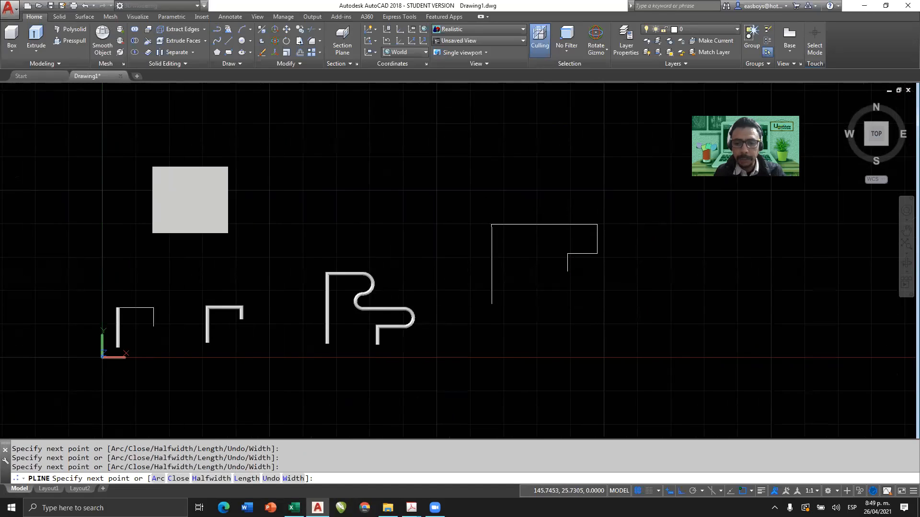
Draw a second polyline from the first one's inner end: about 7 units down, straight east, two opposing arcs north, east and long south segments.
{"action": "key", "text": "Return"}
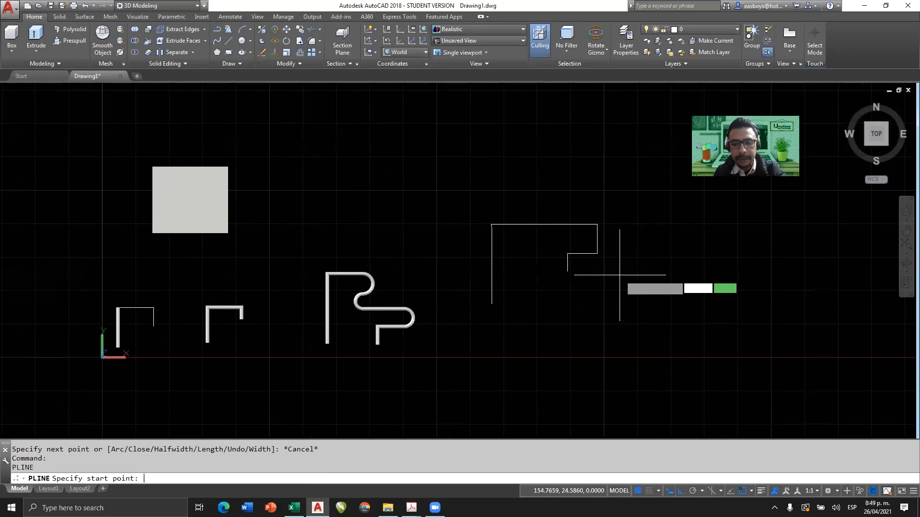
{"action": "left_click", "coordinate": [567, 272]}
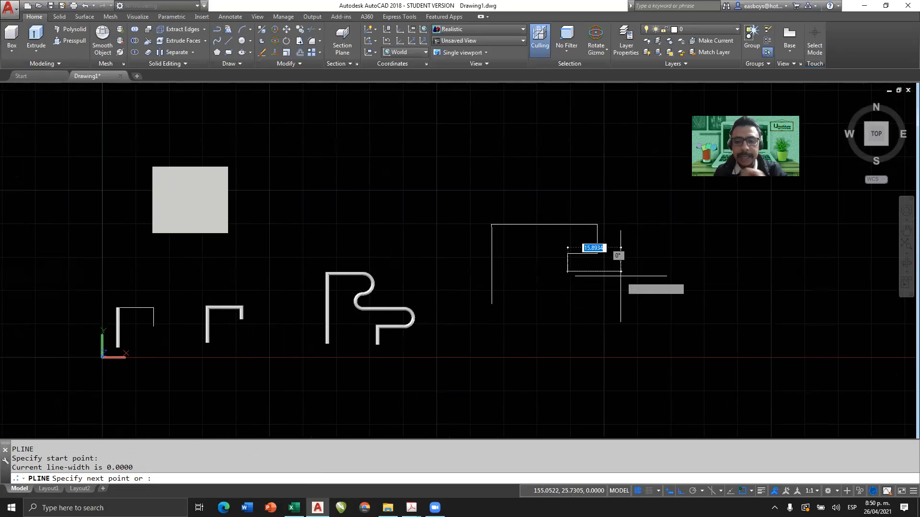
{"action": "left_click", "coordinate": [572, 295]}
{"action": "left_click", "coordinate": [642, 294]}
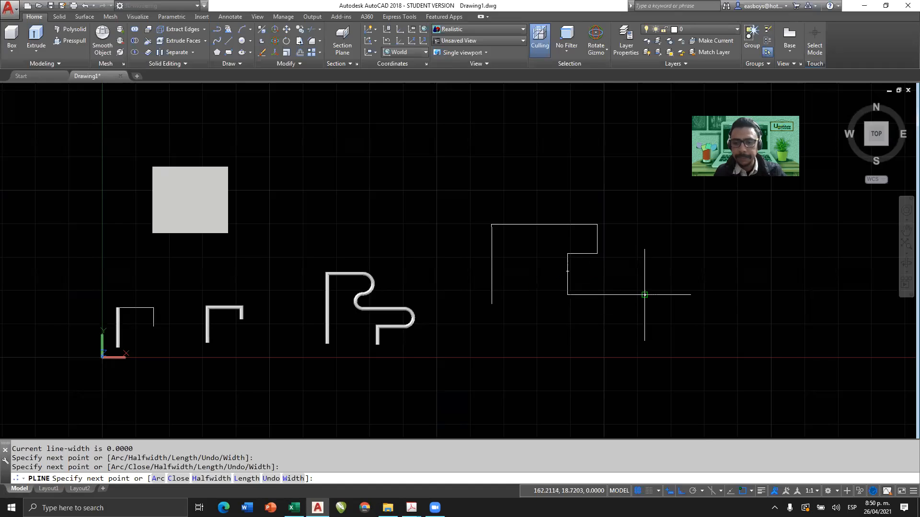
{"action": "type", "text": "a"}
{"action": "key", "text": "Return"}
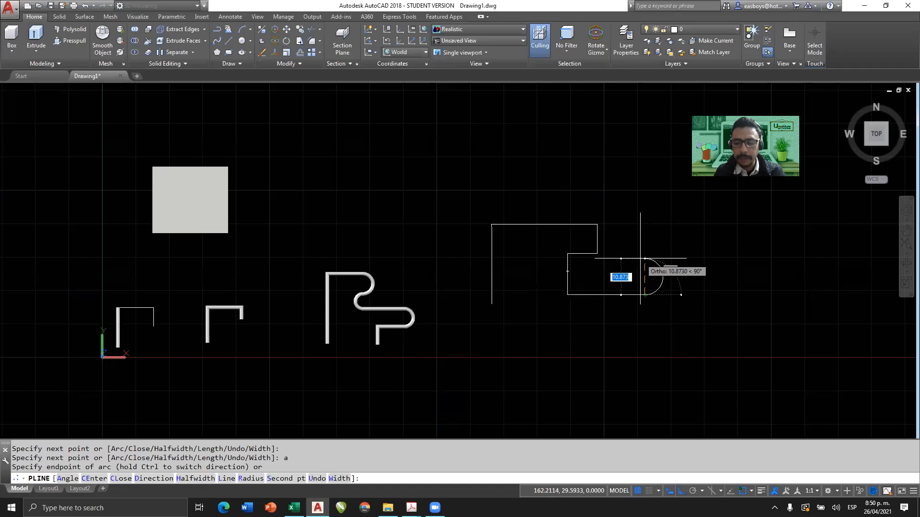
{"action": "left_click", "coordinate": [643, 259]}
{"action": "left_click", "coordinate": [645, 228]}
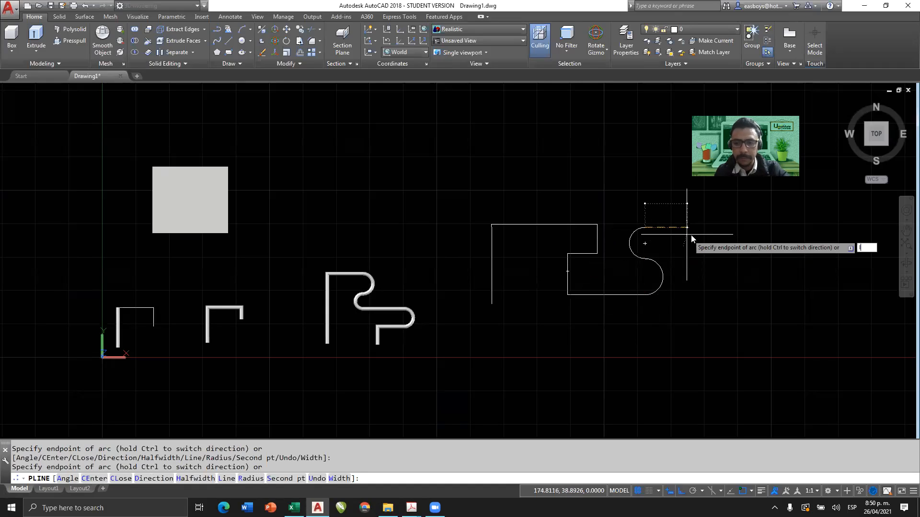
{"action": "type", "text": "l"}
{"action": "key", "text": "Return"}
{"action": "left_click", "coordinate": [720, 233]}
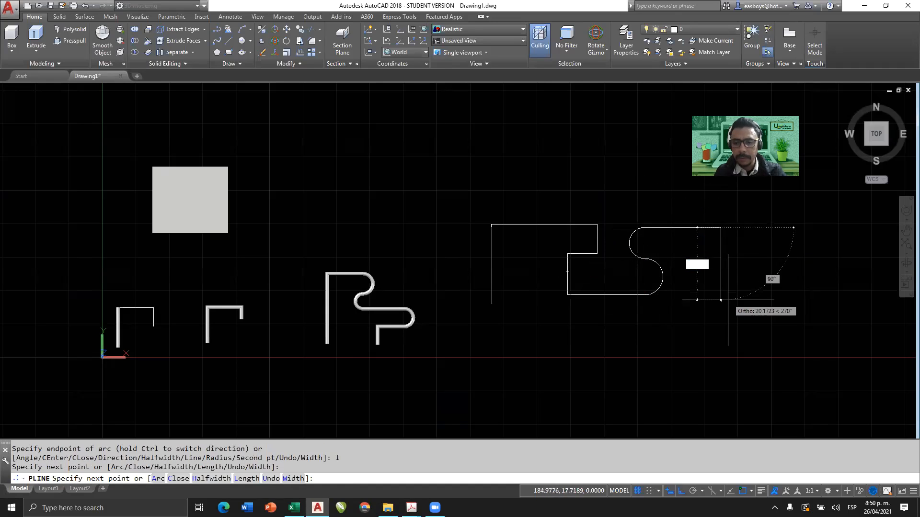
{"action": "left_click", "coordinate": [727, 322]}
{"action": "key", "text": "Return"}
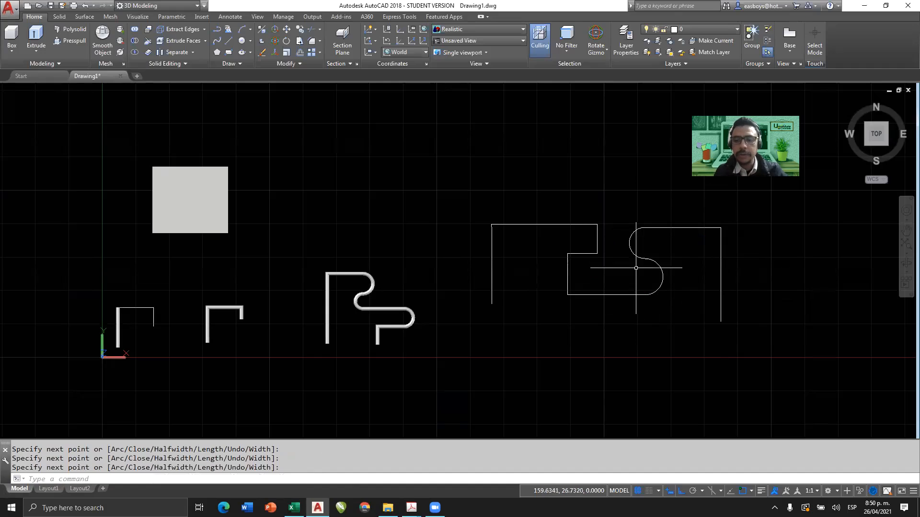
Select the straight-segment polyline and the one with arcs in turn to check whether they are separate objects, and clear the selection.
{"action": "left_click", "coordinate": [539, 233]}
{"action": "left_click", "coordinate": [524, 211]}
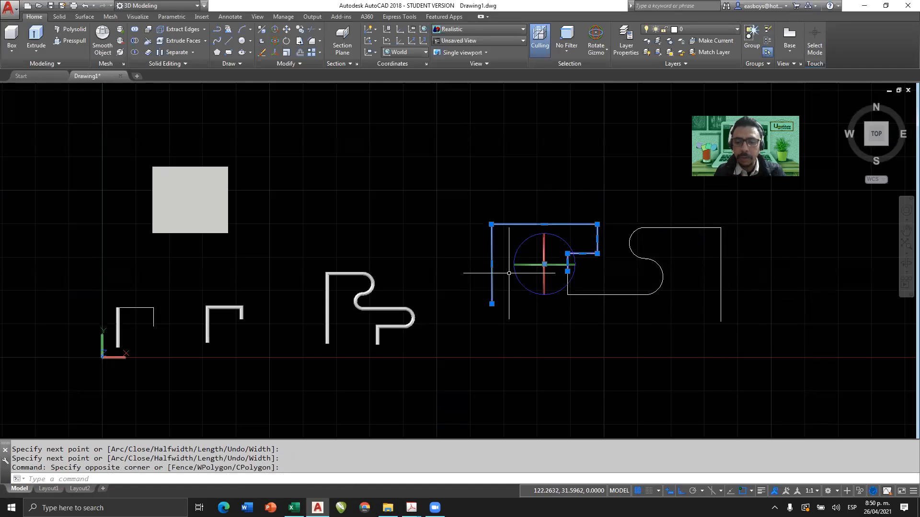
{"action": "key", "text": "Escape"}
{"action": "key", "text": "Escape"}
{"action": "left_click", "coordinate": [604, 289]}
{"action": "left_click", "coordinate": [589, 316]}
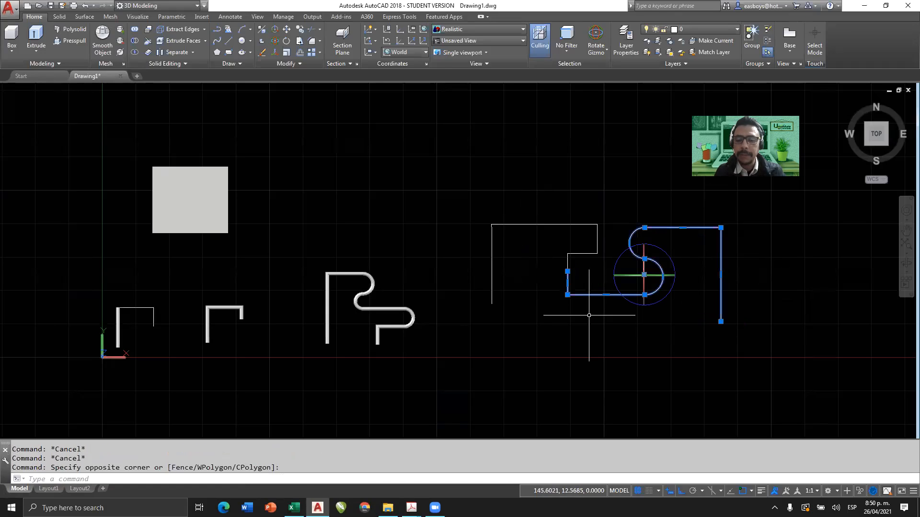
{"action": "key", "text": "Escape"}
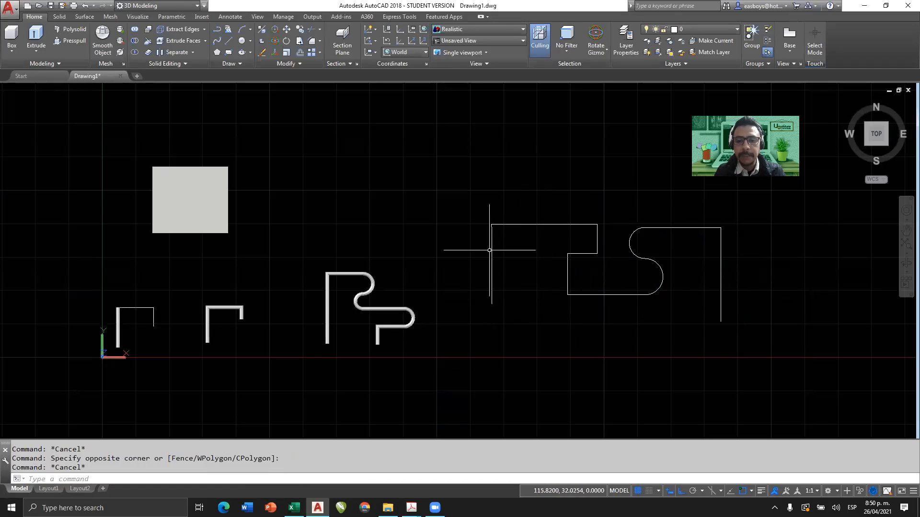
Select the straight-segment polyline again, inspect where it meets the polyline with arcs, and clear the selection.
{"action": "left_click", "coordinate": [576, 254]}
{"action": "scroll", "coordinate": [576, 255], "scroll_direction": "up", "scroll_amount": 5}
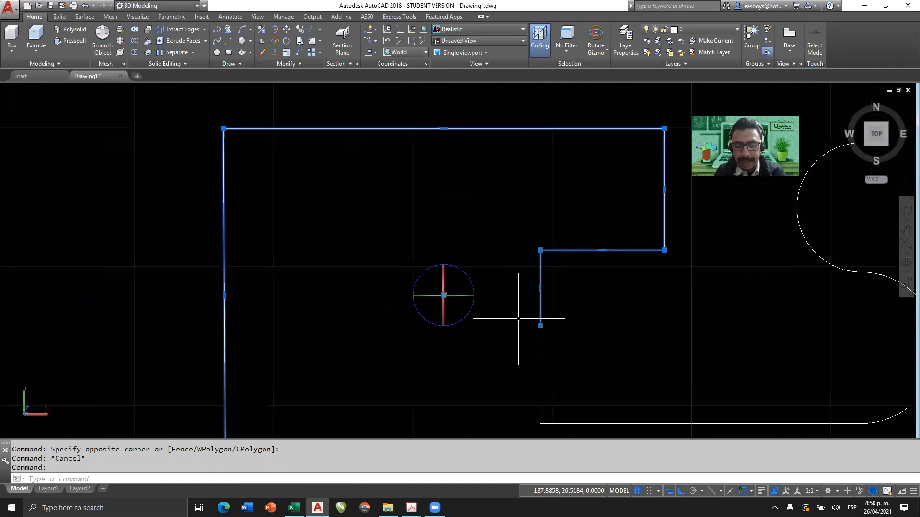
{"action": "scroll", "coordinate": [560, 309], "scroll_direction": "down", "scroll_amount": 4}
{"action": "key", "text": "Escape"}
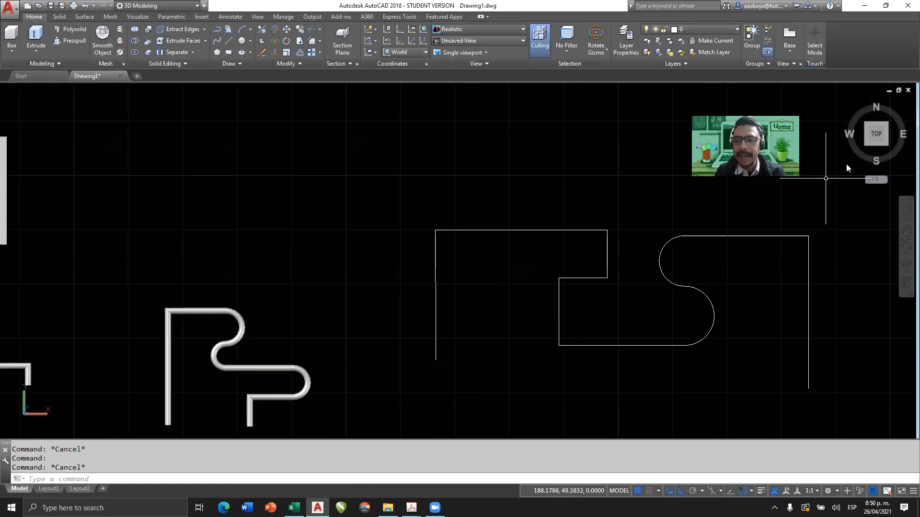
In an isometric view, draw a small circle on the Front UCS centred at the straight-segment polyline's free end, and restore the World UCS.
{"action": "left_click", "coordinate": [866, 143]}
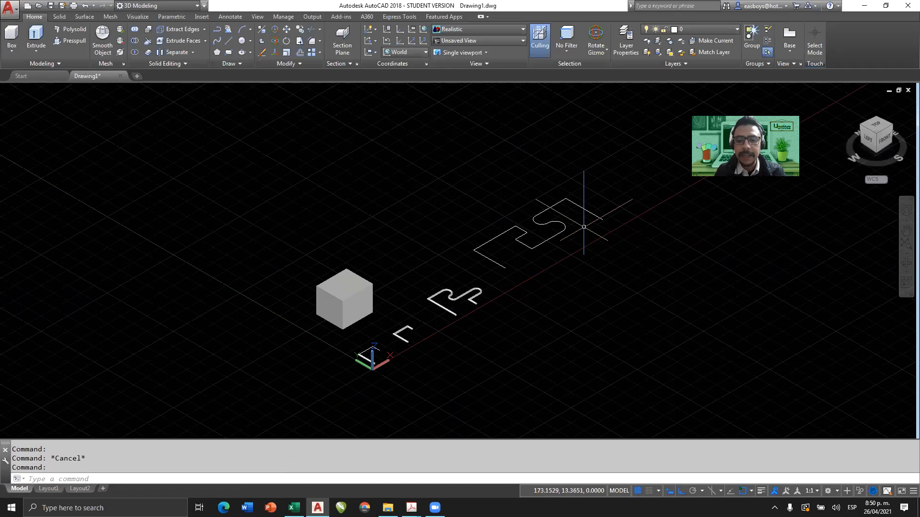
{"action": "scroll", "coordinate": [503, 256], "scroll_direction": "up", "scroll_amount": 5}
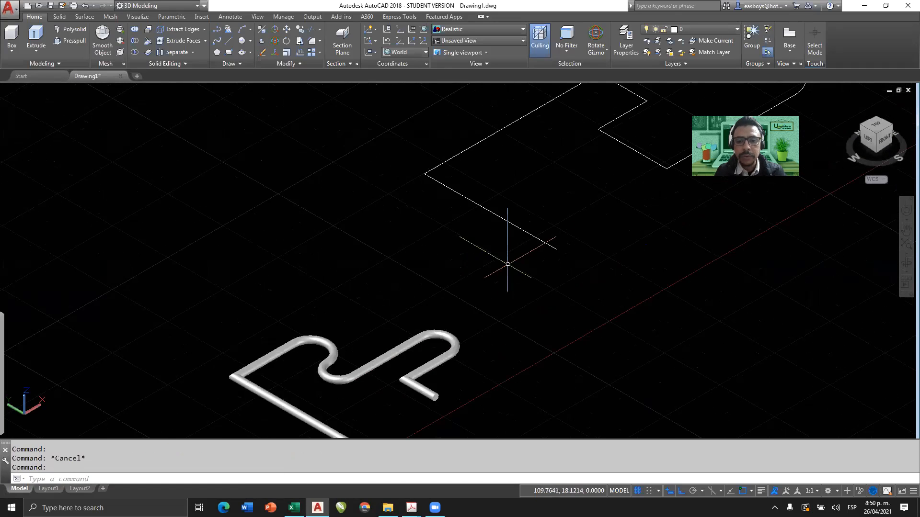
{"action": "left_click", "coordinate": [411, 51]}
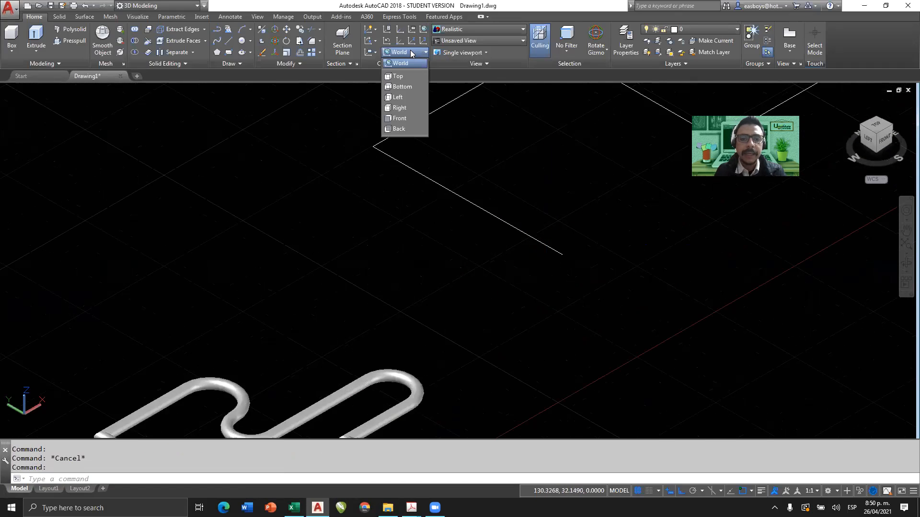
{"action": "left_click", "coordinate": [407, 118]}
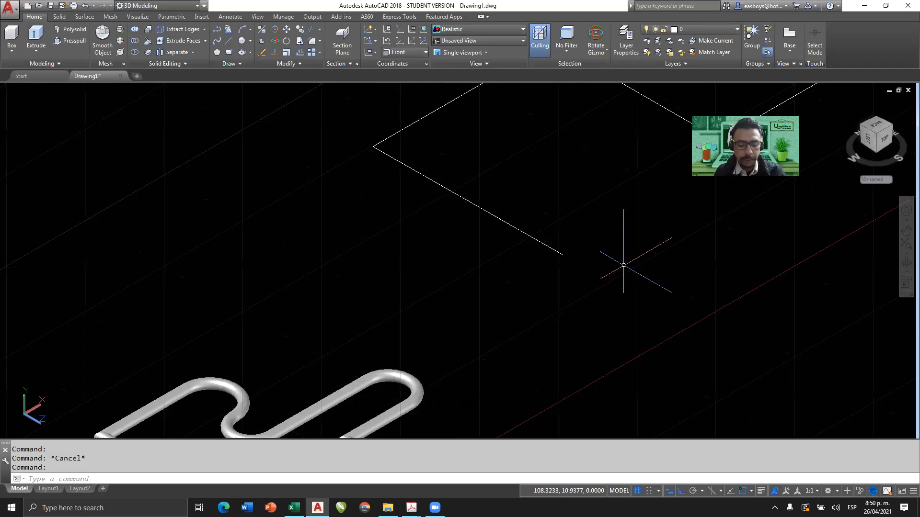
{"action": "type", "text": "C"}
{"action": "key", "text": "Return"}
{"action": "left_click", "coordinate": [562, 254]}
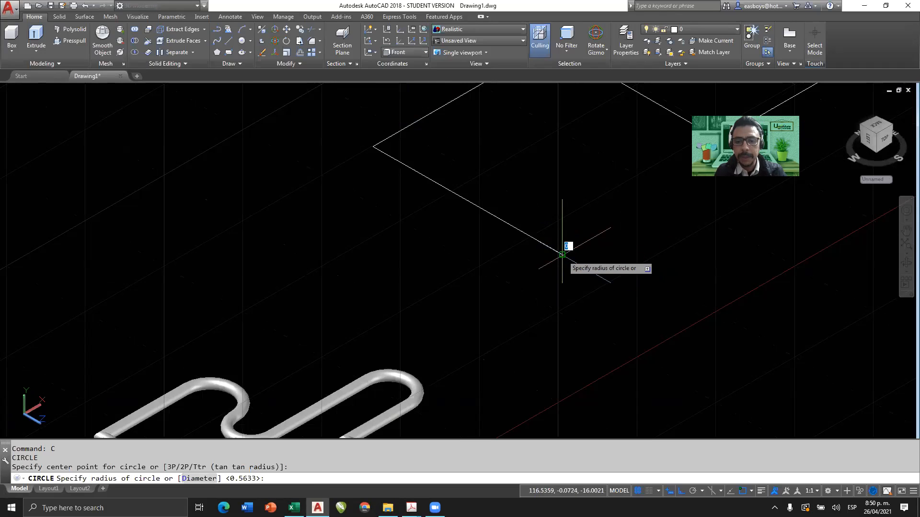
{"action": "left_click", "coordinate": [564, 253]}
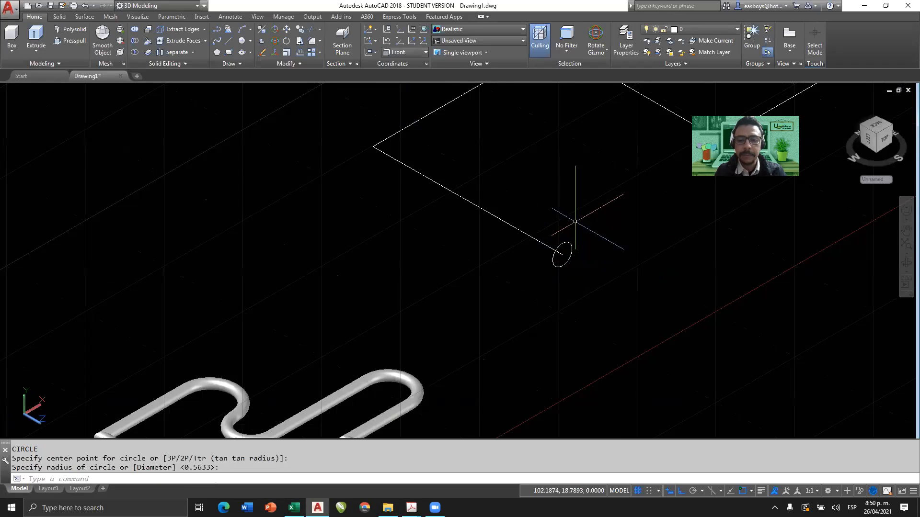
{"action": "left_click", "coordinate": [424, 30]}
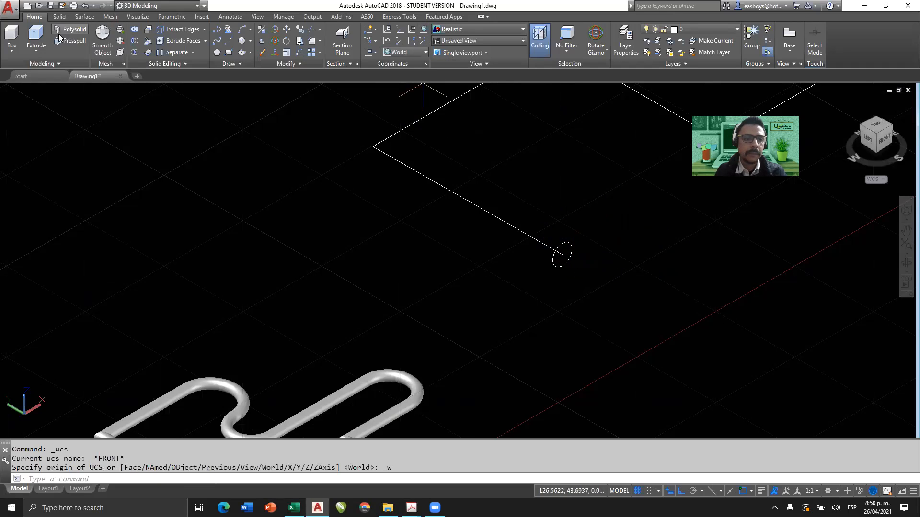
Extrude the circle as a solid using the straight-segment polyline as the path, and undo the extrusion.
{"action": "left_click", "coordinate": [36, 35]}
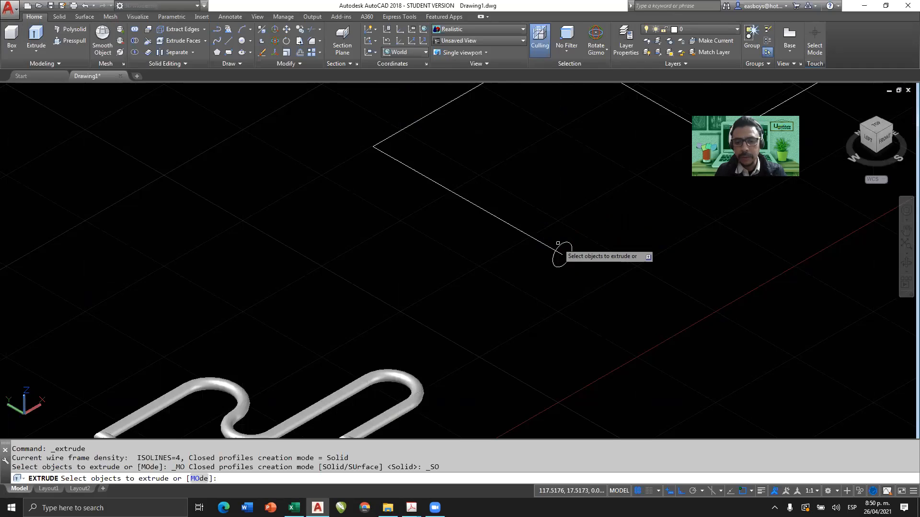
{"action": "left_click", "coordinate": [564, 243]}
{"action": "key", "text": "Return"}
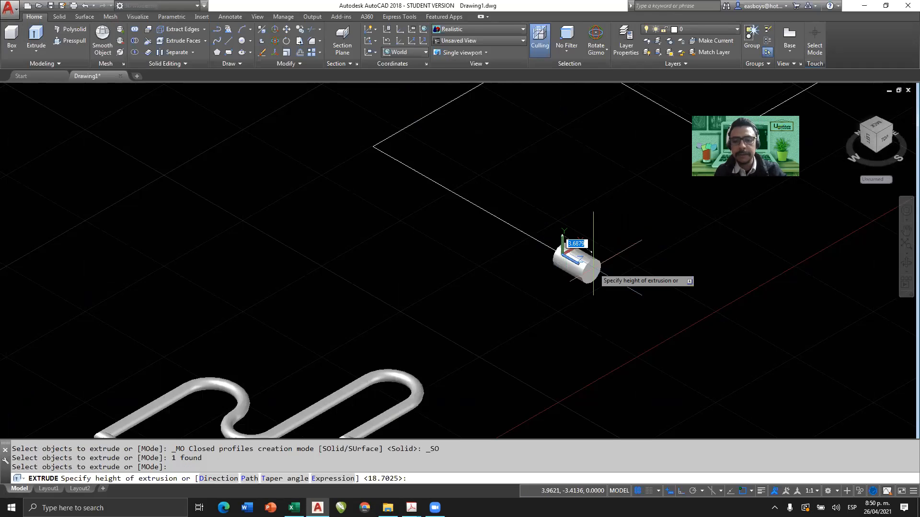
{"action": "middle_click_drag", "start_coordinate": [598, 269], "coordinate": [451, 358]}
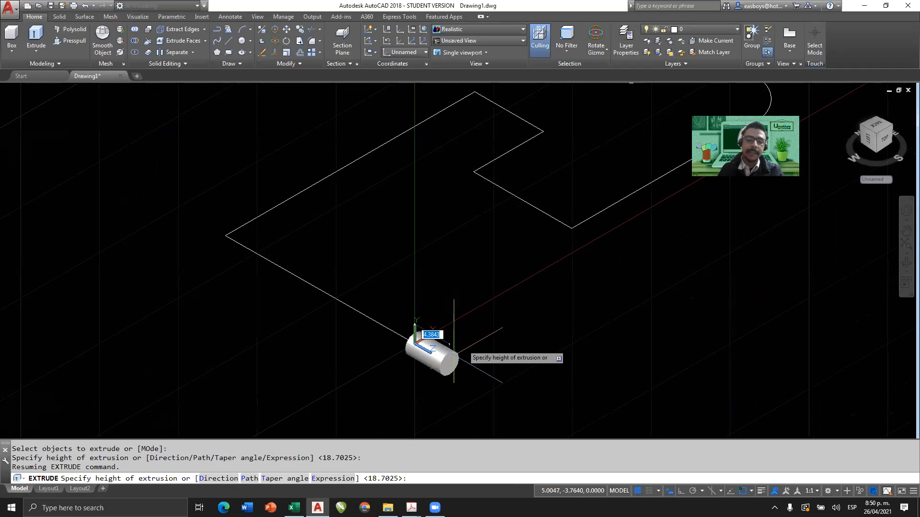
{"action": "left_click", "coordinate": [254, 479]}
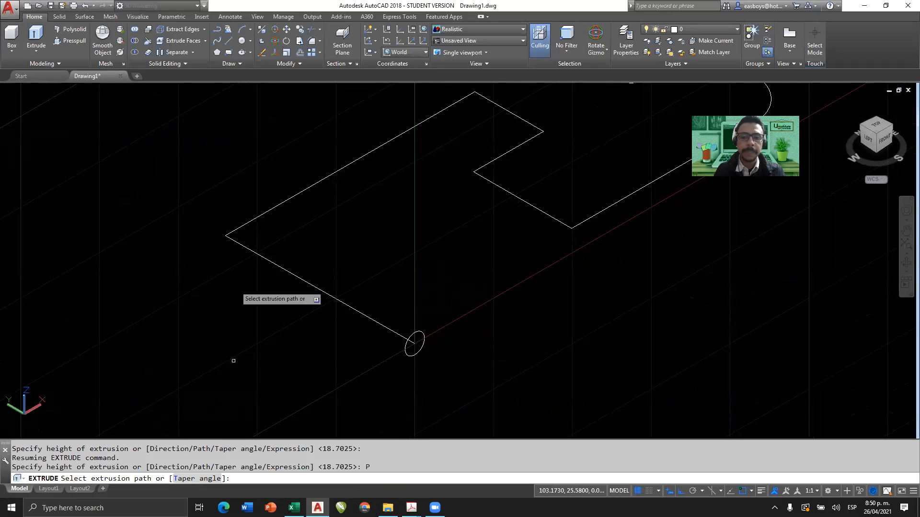
{"action": "left_click", "coordinate": [278, 205]}
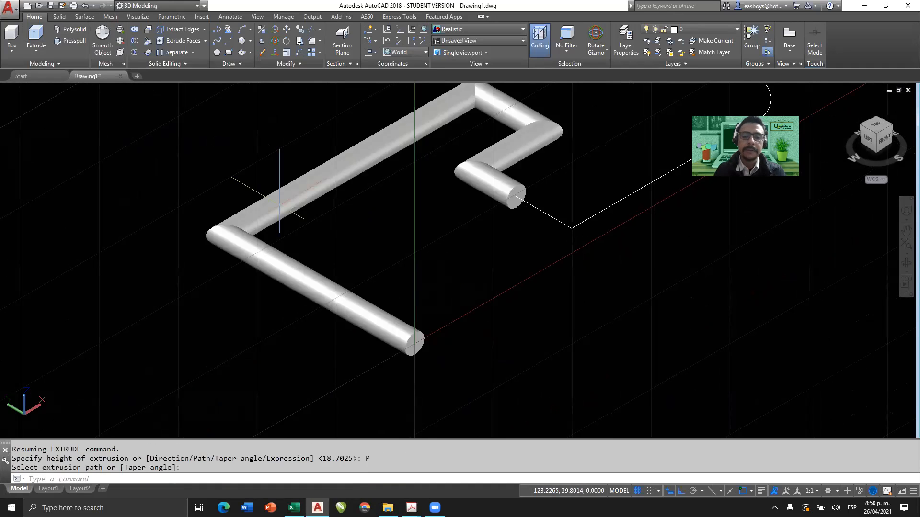
{"action": "middle_click_drag", "start_coordinate": [504, 191], "coordinate": [425, 230]}
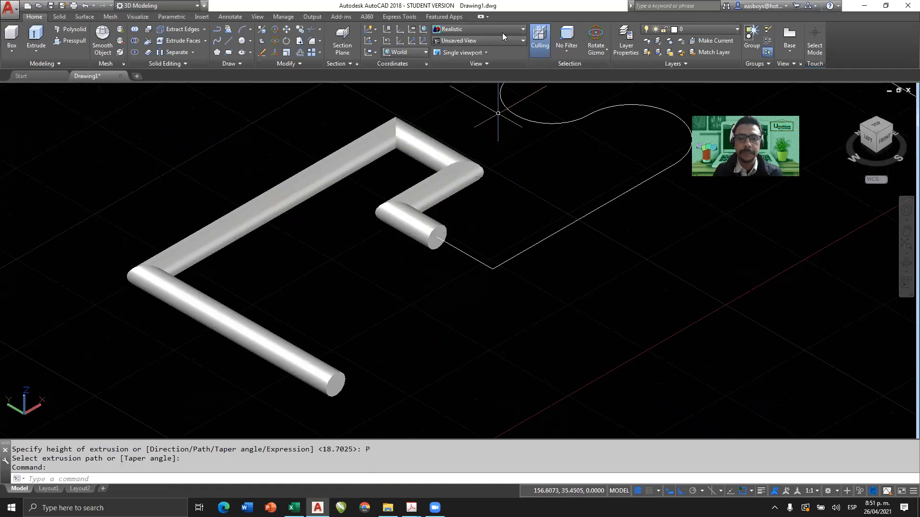
{"action": "key", "text": "ctrl+z"}
{"action": "key", "text": "ctrl+z"}
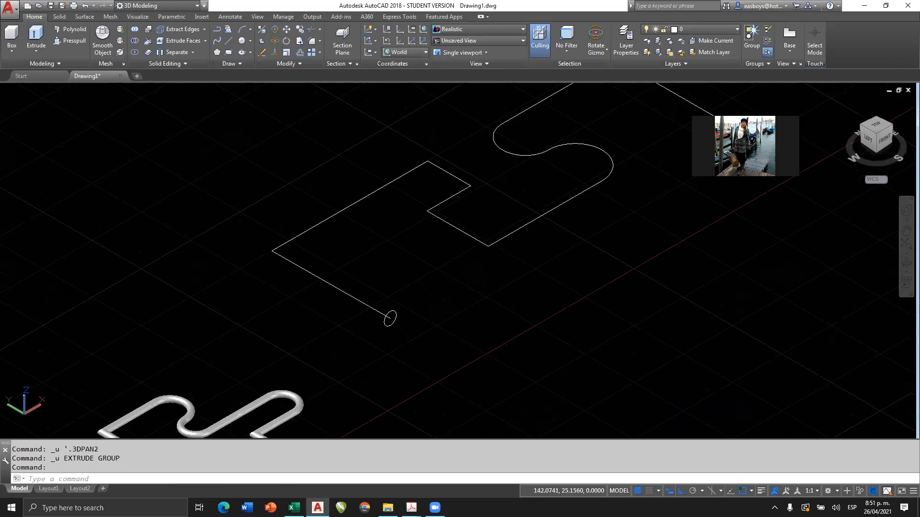
Select the straight-segment polyline and the polyline with arcs in turn to check the extent of each path, clearing each selection.
{"action": "middle_click_drag", "start_coordinate": [471, 220], "coordinate": [438, 232]}
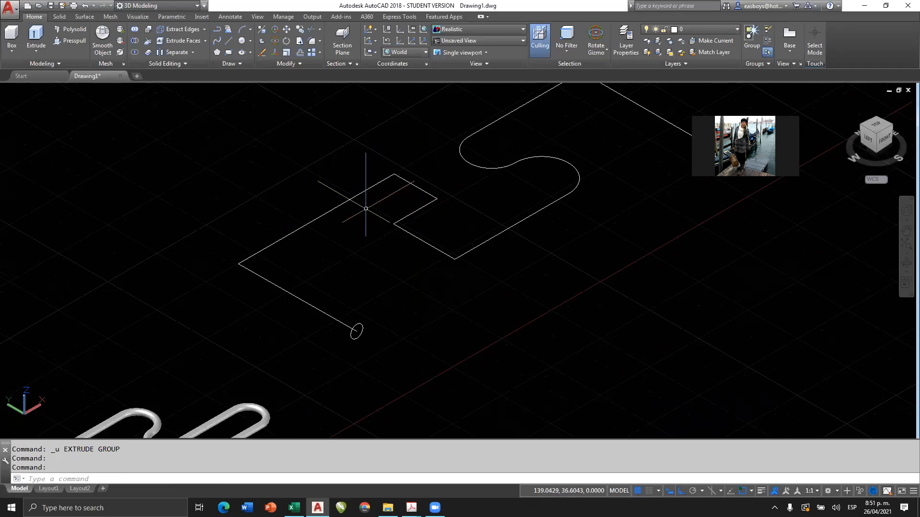
{"action": "left_click", "coordinate": [342, 203]}
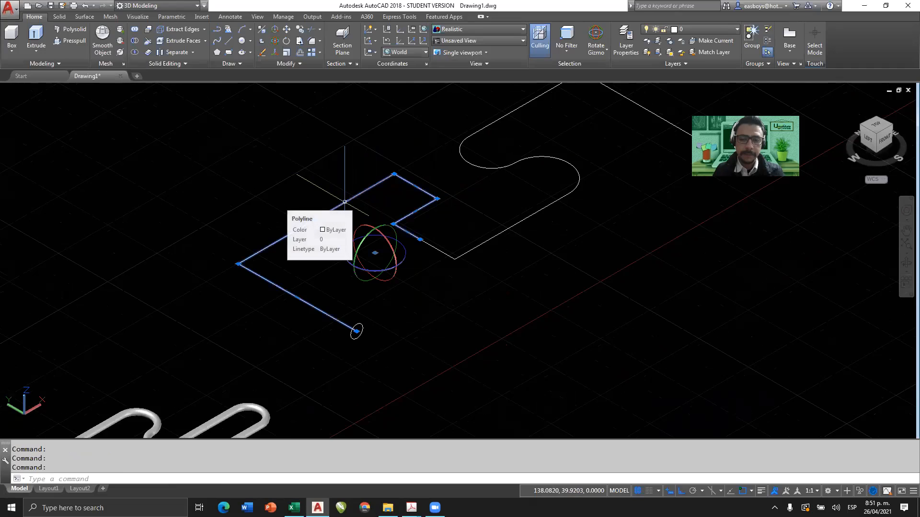
{"action": "key", "text": "Escape"}
{"action": "key", "text": "Escape"}
{"action": "left_click", "coordinate": [484, 240]}
{"action": "key", "text": "Escape"}
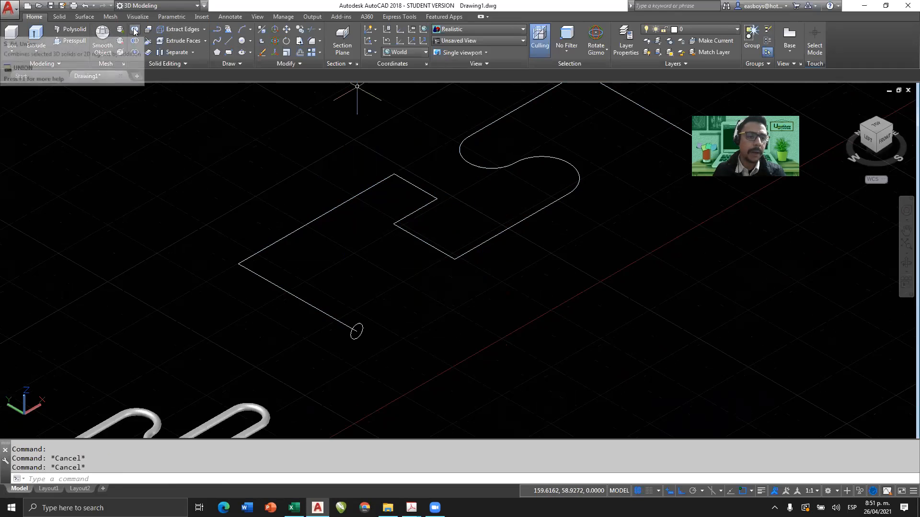
Extrude the same circle using the separate polyline with arcs as the path, and undo that extrusion.
{"action": "left_click", "coordinate": [36, 36]}
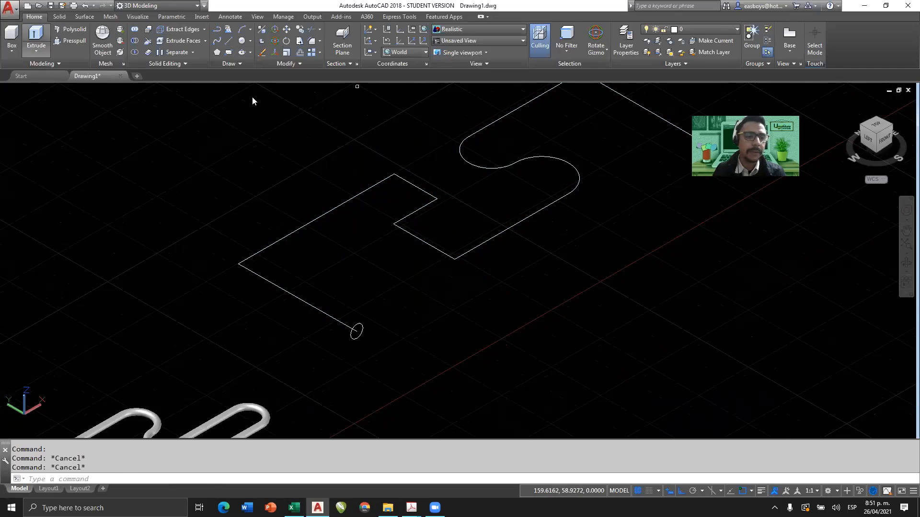
{"action": "left_click", "coordinate": [356, 324]}
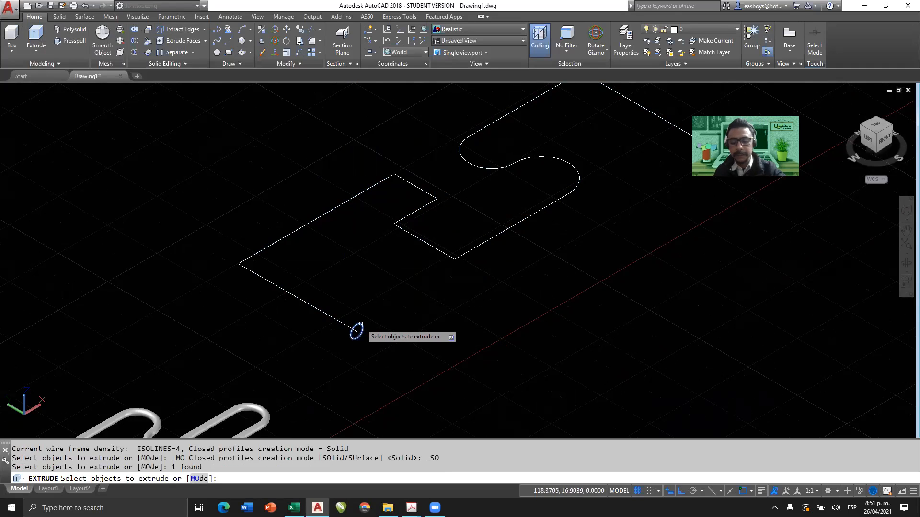
{"action": "key", "text": "Return"}
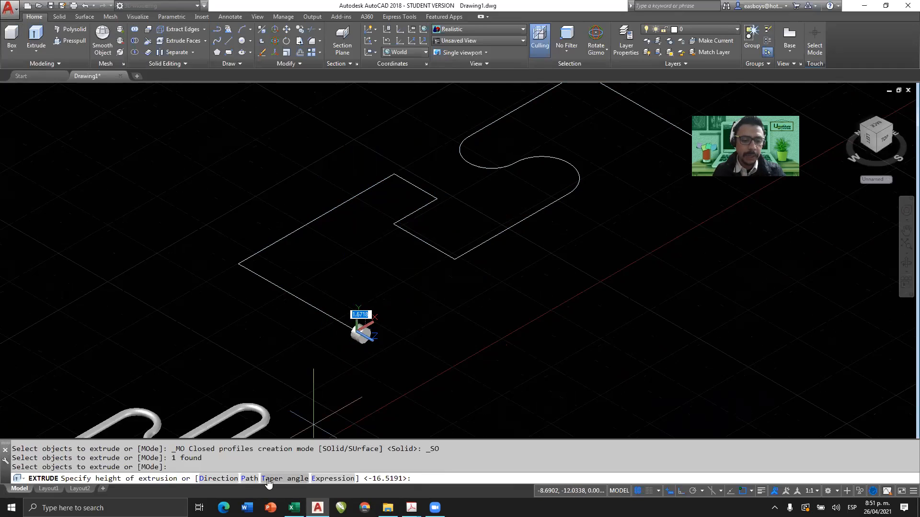
{"action": "left_click", "coordinate": [249, 479]}
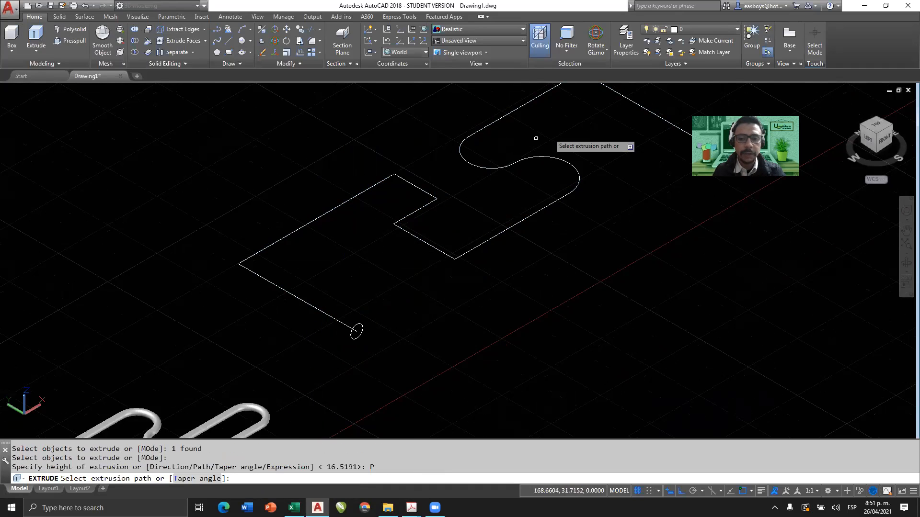
{"action": "left_click", "coordinate": [557, 203]}
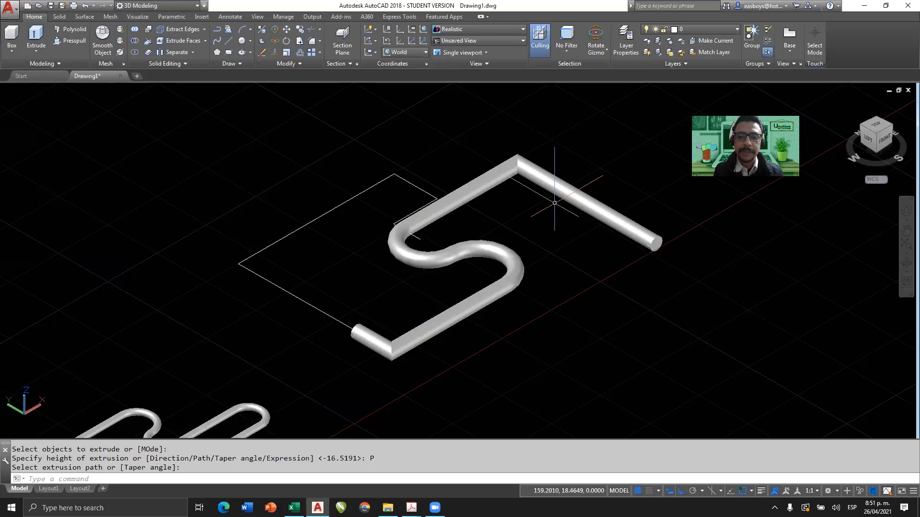
{"action": "key", "text": "ctrl+z"}
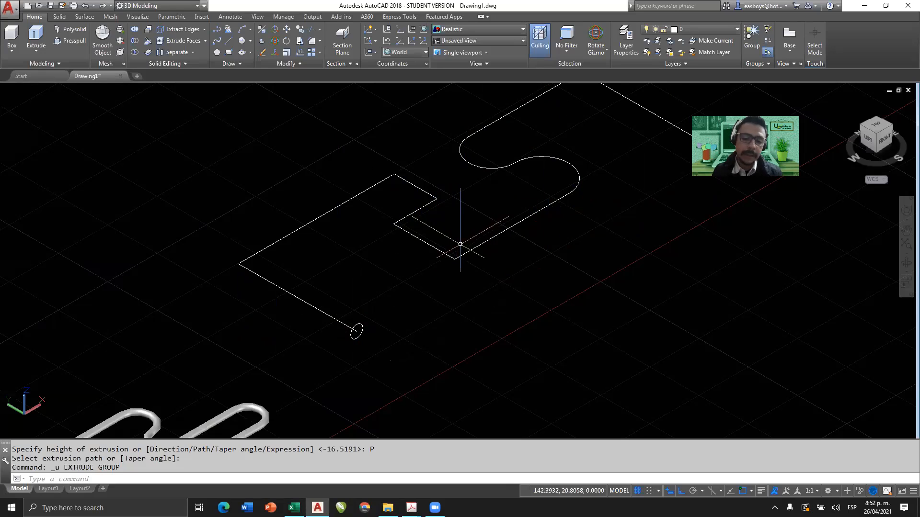
Select the polyline with arcs to examine where it begins relative to the straight-segment polyline, and clear the selection.
{"action": "left_click", "coordinate": [511, 226]}
{"action": "mouse_move", "coordinate": [512, 227]}
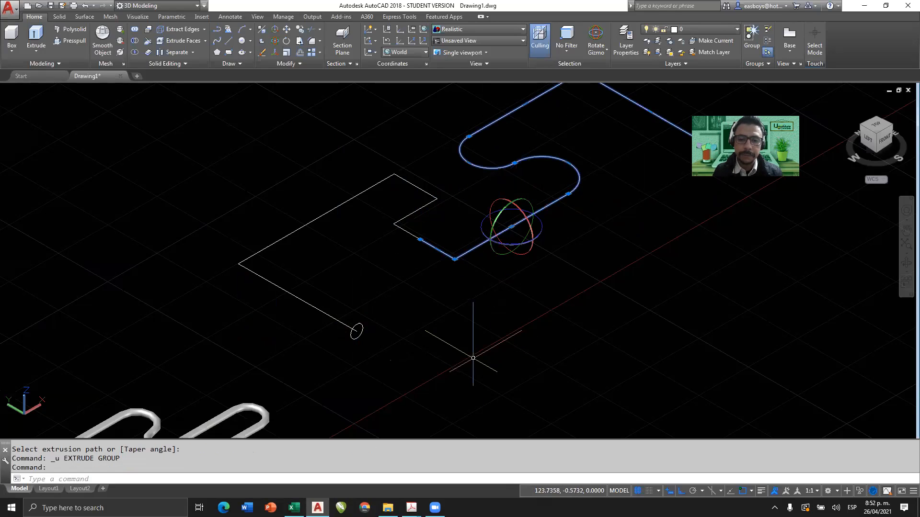
{"action": "key", "text": "Escape"}
{"action": "key", "text": "Escape"}
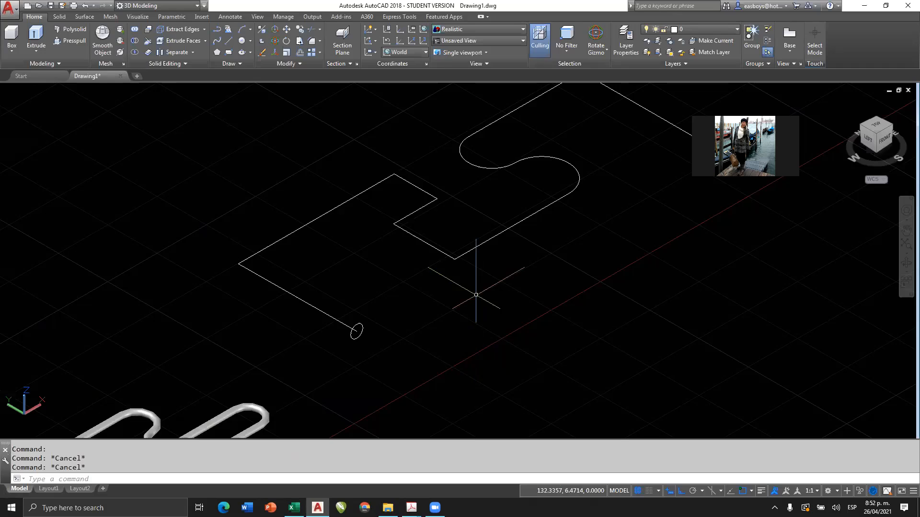
Set the model's visual style to X-Ray, with the box and the free space beside it in view.
{"action": "scroll", "coordinate": [479, 291], "scroll_direction": "down", "scroll_amount": 2}
{"action": "scroll", "coordinate": [479, 291], "scroll_direction": "down", "scroll_amount": 7}
{"action": "middle_click_drag", "start_coordinate": [443, 312], "coordinate": [534, 258]}
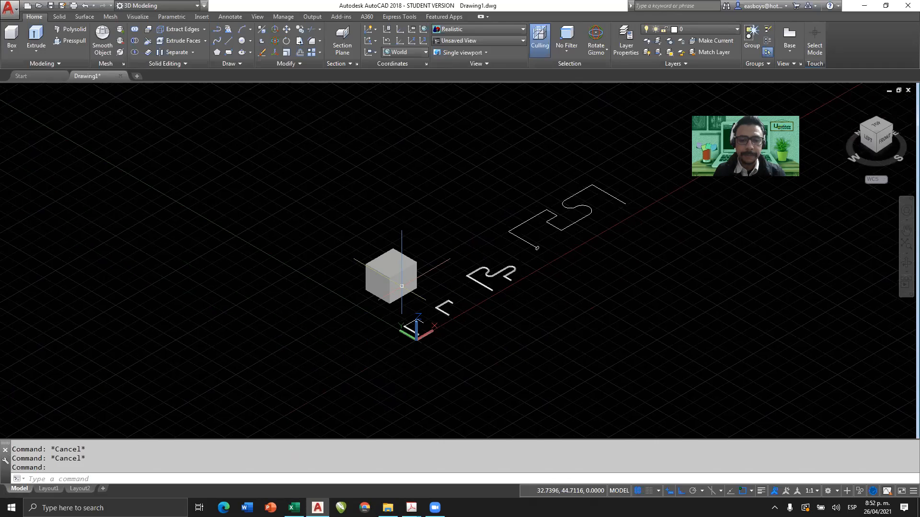
{"action": "scroll", "coordinate": [401, 287], "scroll_direction": "up", "scroll_amount": 8}
{"action": "left_click", "coordinate": [482, 29]}
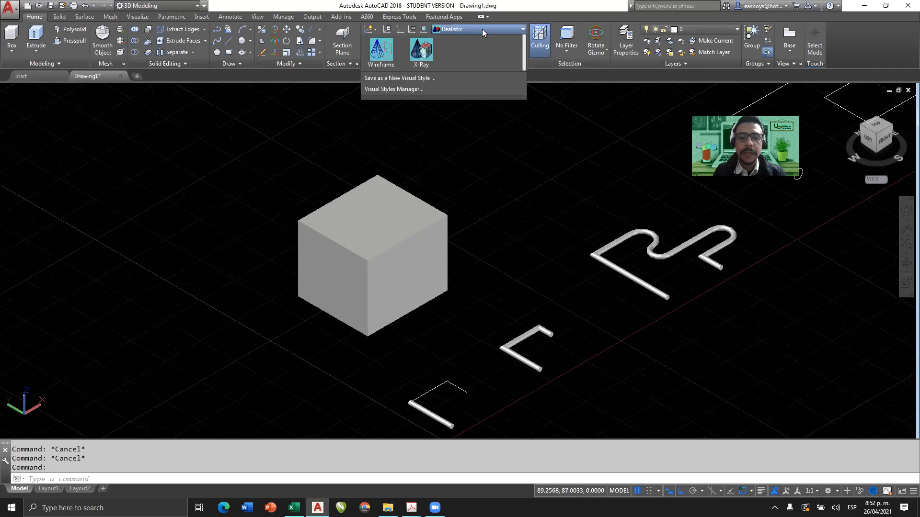
{"action": "left_click", "coordinate": [422, 117]}
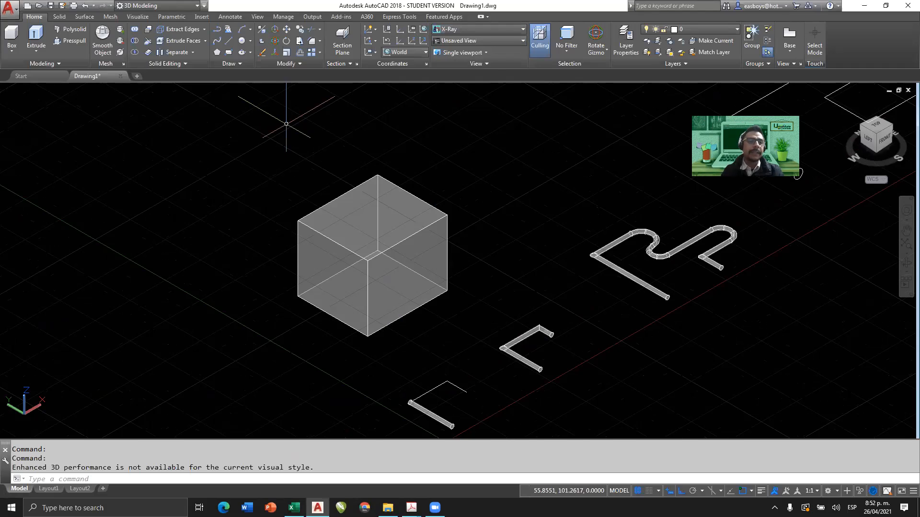
{"action": "middle_click_drag", "start_coordinate": [422, 175], "coordinate": [597, 281]}
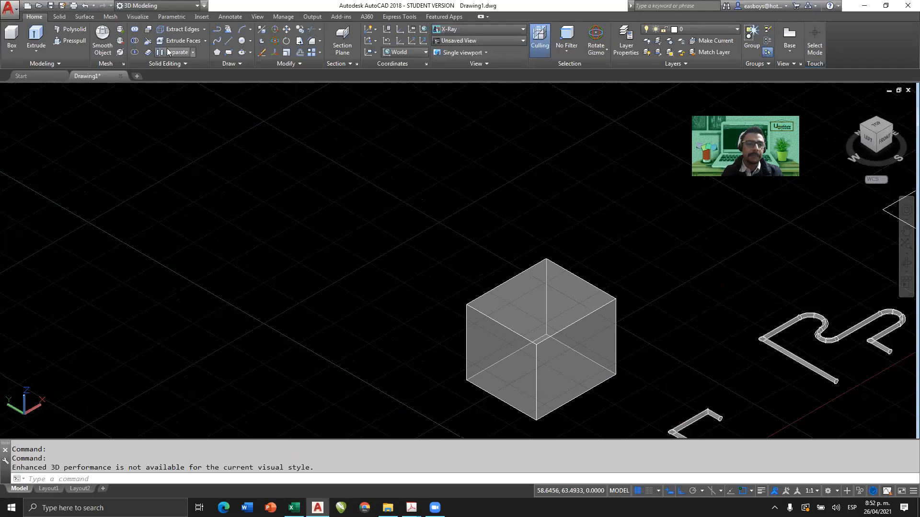
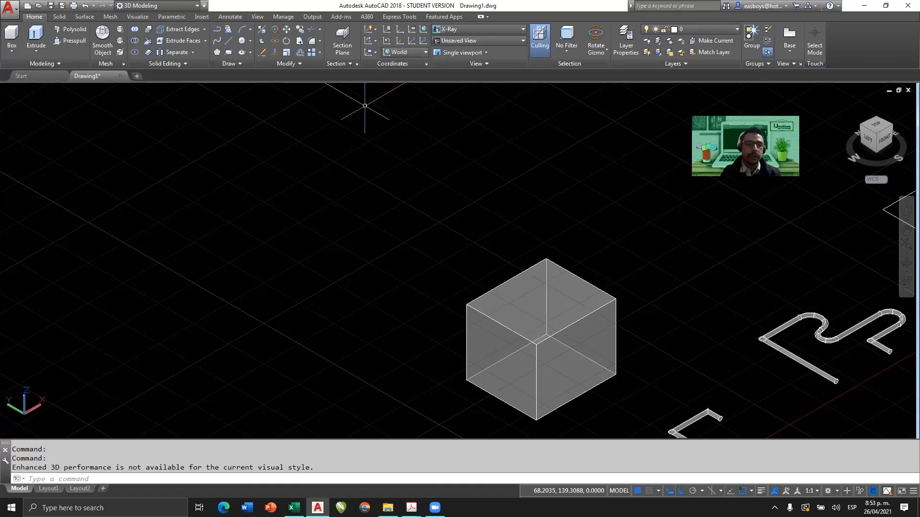
Create a solid cylinder with a radius of about 20 and a height of about 10 units in the free space beside the box.
{"action": "left_click", "coordinate": [12, 51]}
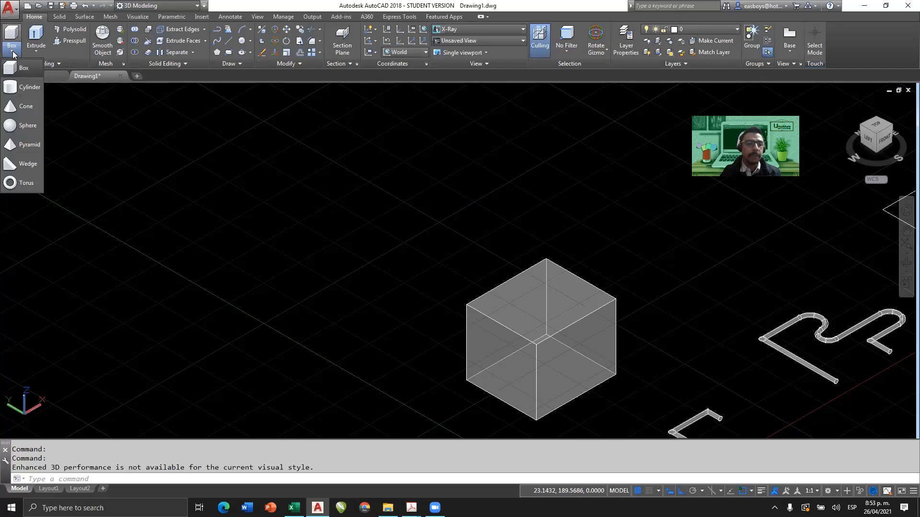
{"action": "left_click", "coordinate": [25, 88]}
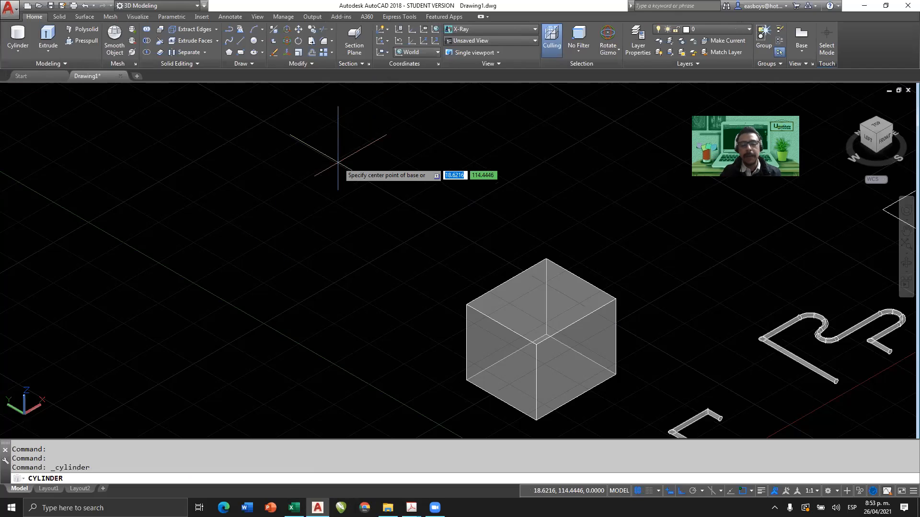
{"action": "left_click", "coordinate": [367, 191]}
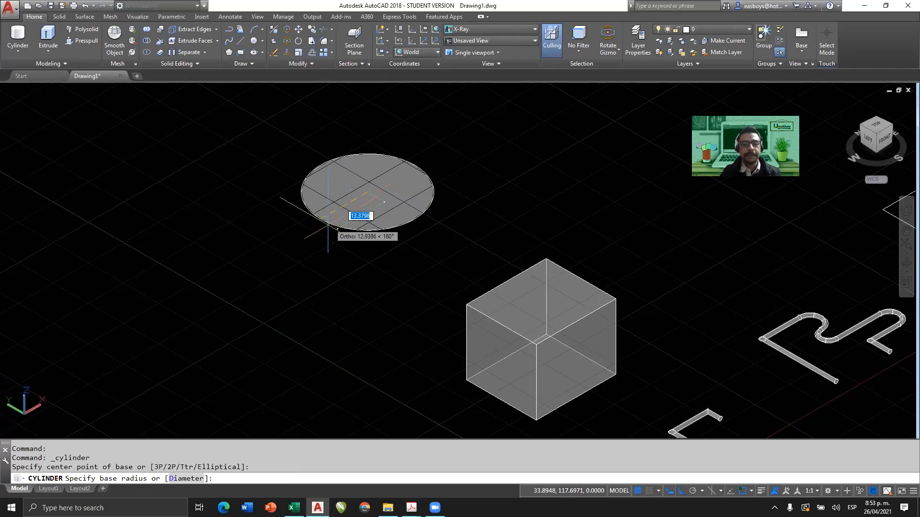
{"action": "left_click", "coordinate": [311, 236]}
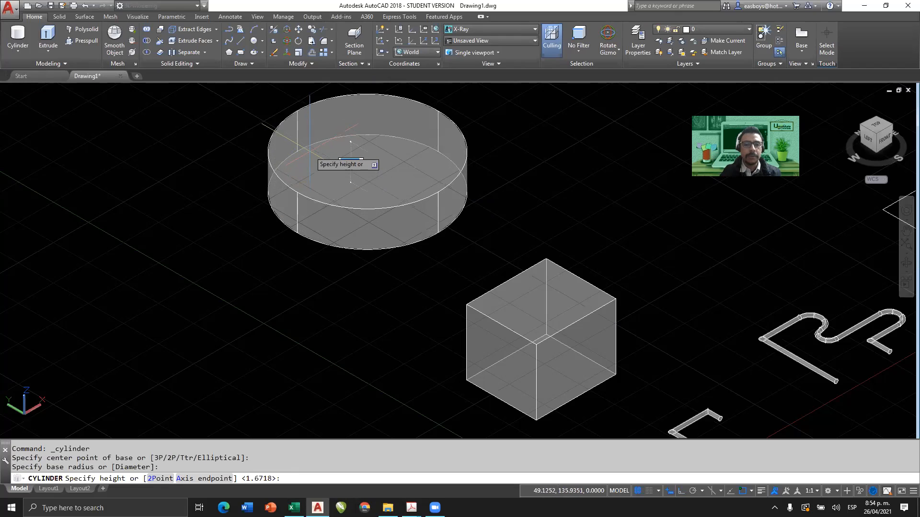
{"action": "left_click", "coordinate": [351, 163]}
{"action": "middle_click_drag", "start_coordinate": [437, 221], "coordinate": [563, 259]}
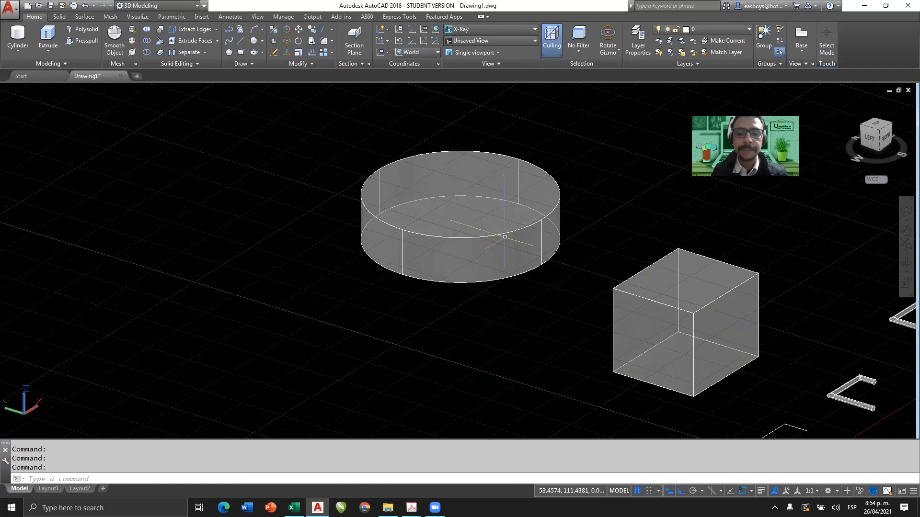
{"action": "scroll", "coordinate": [451, 261], "scroll_direction": "up", "scroll_amount": 3}
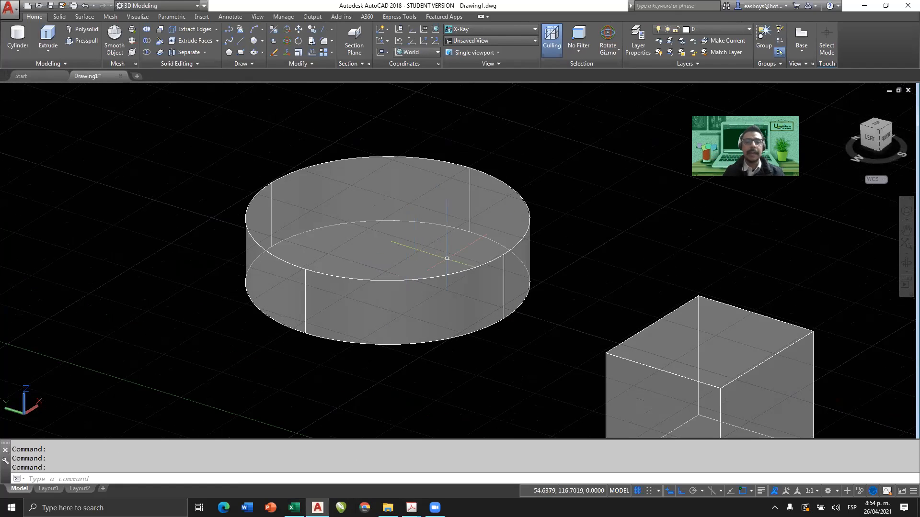
Compare the cylinder and box in the Realistic and Shades of Gray visual styles, and return the view to X-Ray.
{"action": "left_click", "coordinate": [492, 31]}
{"action": "left_click", "coordinate": [511, 52]}
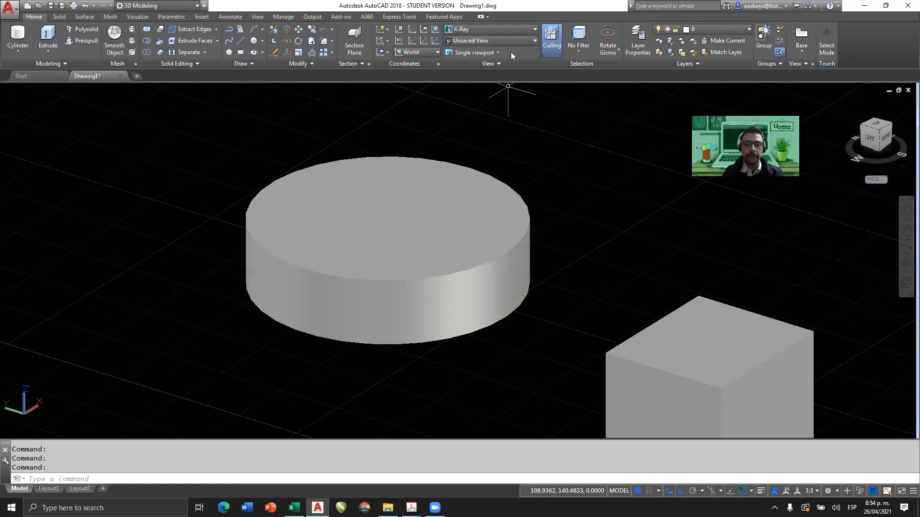
{"action": "left_click", "coordinate": [496, 28]}
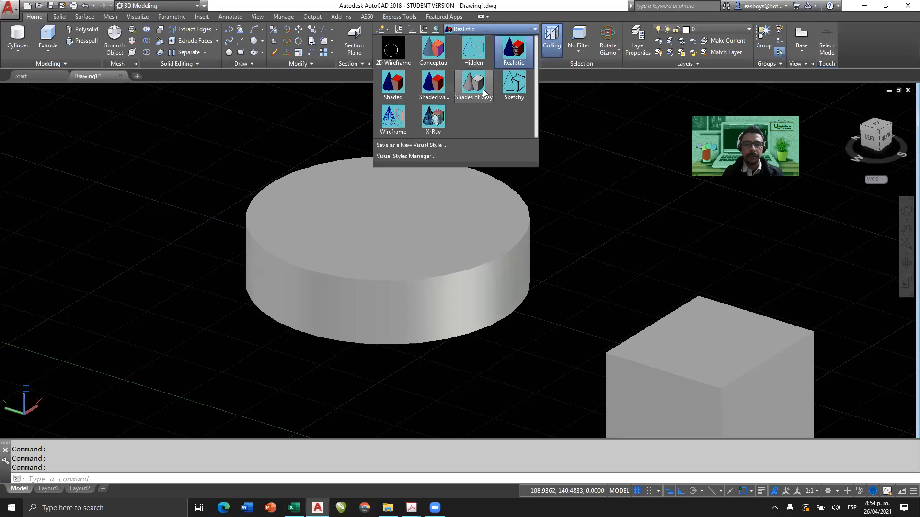
{"action": "left_click", "coordinate": [474, 79]}
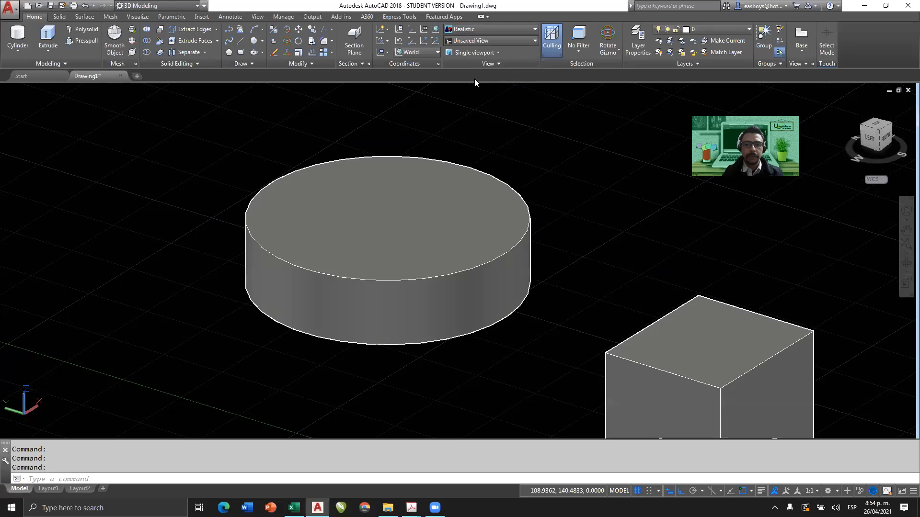
{"action": "left_click", "coordinate": [509, 29]}
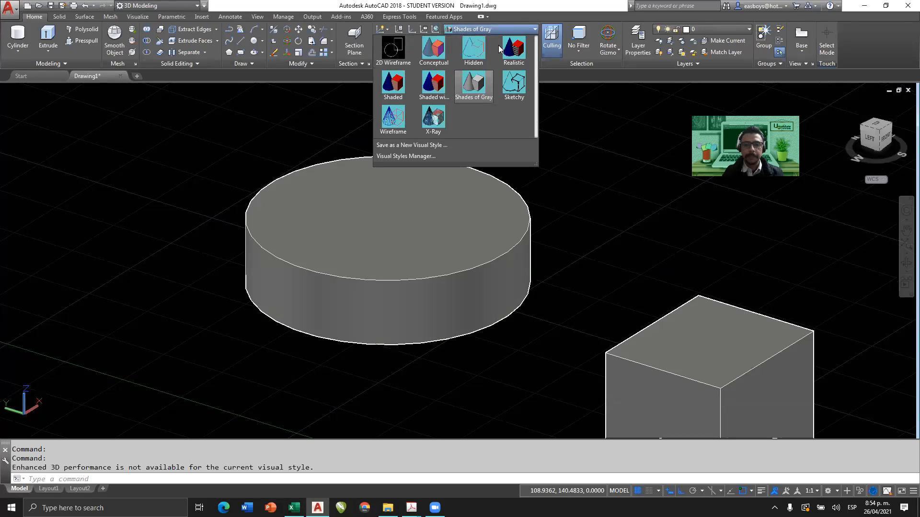
{"action": "left_click", "coordinate": [433, 117]}
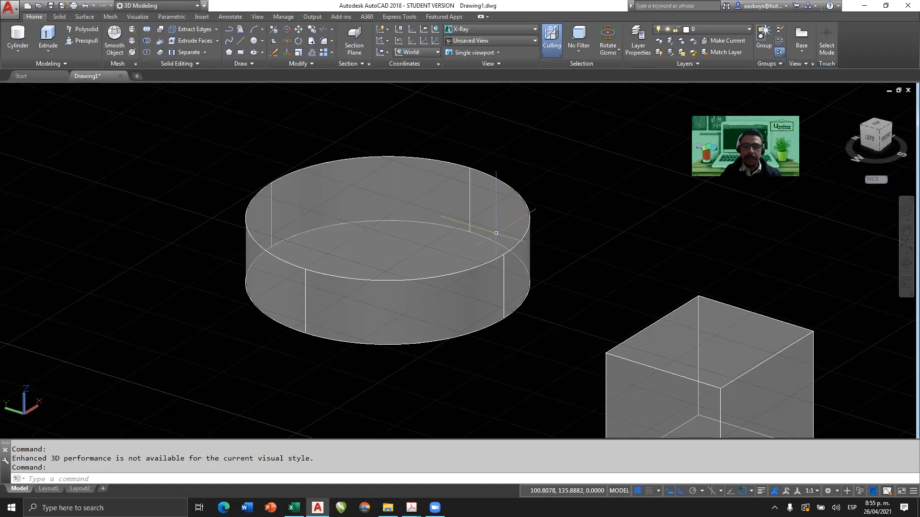
{"action": "mouse_move", "coordinate": [403, 384]}
{"action": "left_mouse_down"}
{"action": "mouse_move", "coordinate": [630, 244]}
{"action": "mouse_move", "coordinate": [623, 280]}
{"action": "mouse_move", "coordinate": [166, 250]}
{"action": "mouse_move", "coordinate": [98, 218]}
{"action": "left_mouse_up"}
{"action": "mouse_move", "coordinate": [99, 258]}
{"action": "left_mouse_down"}
{"action": "mouse_move", "coordinate": [101, 206]}
{"action": "mouse_move", "coordinate": [138, 192]}
{"action": "left_mouse_up"}
{"action": "left_click", "coordinate": [58, 135]}
{"action": "left_click_drag", "start_coordinate": [59, 134], "coordinate": [89, 154]}
{"action": "left_click_drag", "start_coordinate": [100, 112], "coordinate": [82, 179]}
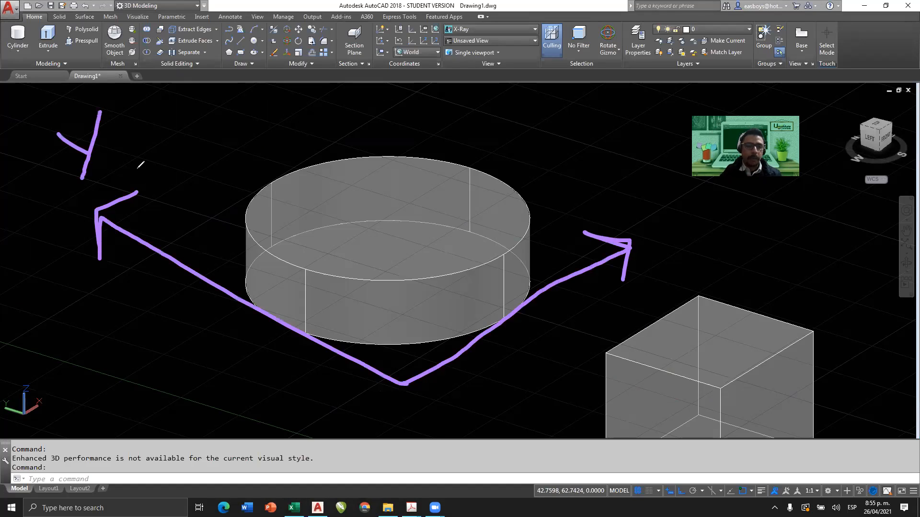
{"action": "mouse_move", "coordinate": [620, 207]}
{"action": "left_mouse_down"}
{"action": "mouse_move", "coordinate": [695, 230]}
{"action": "mouse_move", "coordinate": [670, 247]}
{"action": "left_mouse_up"}
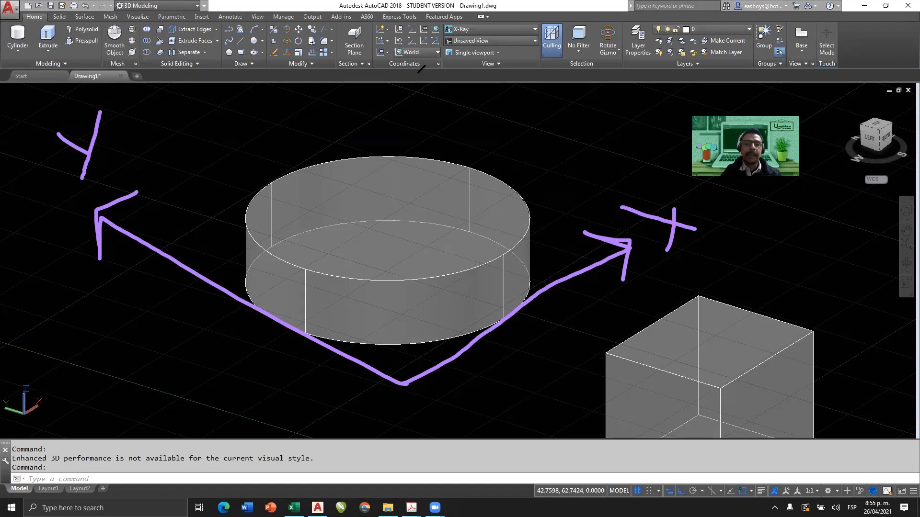
{"action": "mouse_move", "coordinate": [394, 10]}
{"action": "left_mouse_down"}
{"action": "mouse_move", "coordinate": [393, 140]}
{"action": "mouse_move", "coordinate": [424, 115]}
{"action": "left_mouse_up"}
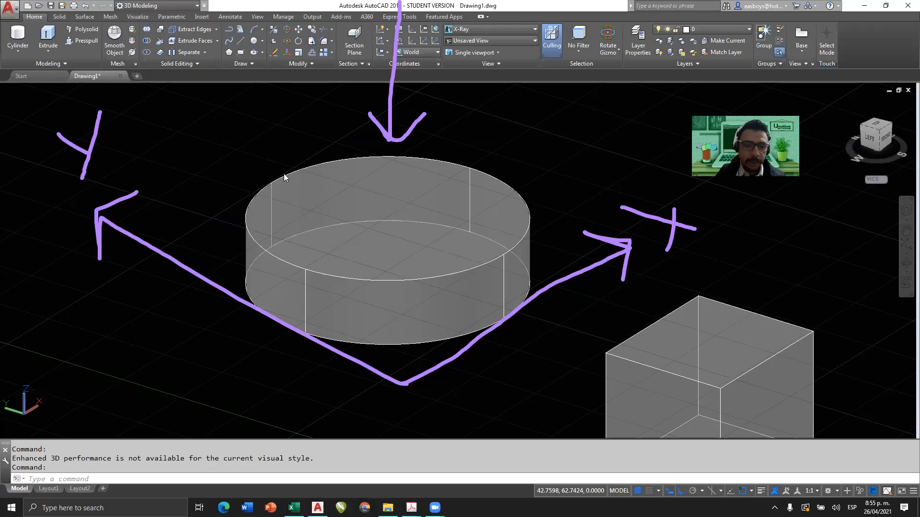
{"action": "mouse_move", "coordinate": [284, 176]}
{"action": "left_mouse_down"}
{"action": "mouse_move", "coordinate": [365, 195]}
{"action": "mouse_move", "coordinate": [484, 246]}
{"action": "mouse_move", "coordinate": [508, 300]}
{"action": "left_mouse_up"}
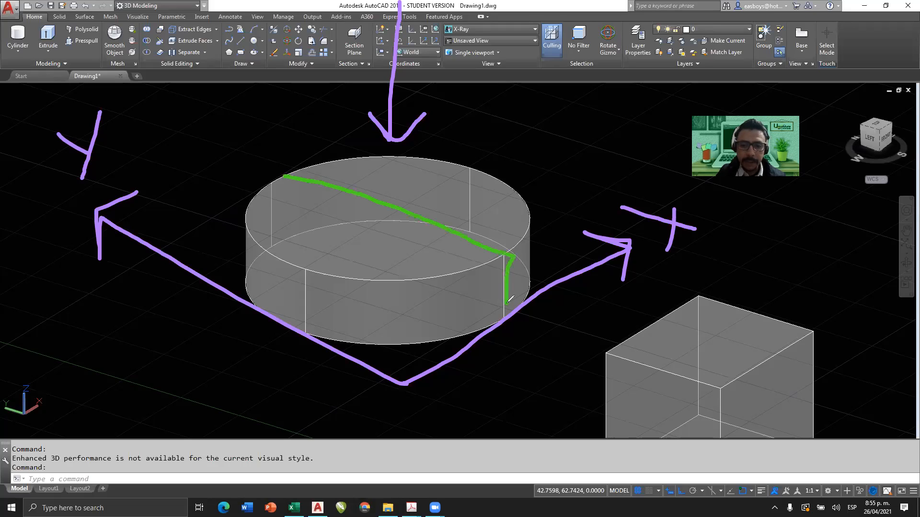
{"action": "mouse_move", "coordinate": [281, 174]}
{"action": "left_mouse_down"}
{"action": "mouse_move", "coordinate": [286, 241]}
{"action": "mouse_move", "coordinate": [325, 254]}
{"action": "left_mouse_up"}
{"action": "left_click_drag", "start_coordinate": [337, 258], "coordinate": [373, 265]}
{"action": "left_click_drag", "start_coordinate": [401, 274], "coordinate": [502, 310]}
{"action": "mouse_move", "coordinate": [470, 167]}
{"action": "left_mouse_down"}
{"action": "mouse_move", "coordinate": [289, 261]}
{"action": "mouse_move", "coordinate": [290, 322]}
{"action": "mouse_move", "coordinate": [341, 297]}
{"action": "left_mouse_up"}
{"action": "left_click_drag", "start_coordinate": [355, 287], "coordinate": [369, 280]}
{"action": "left_click_drag", "start_coordinate": [381, 274], "coordinate": [474, 222]}
{"action": "left_click_drag", "start_coordinate": [469, 167], "coordinate": [467, 209]}
{"action": "left_click_drag", "start_coordinate": [467, 213], "coordinate": [468, 236]}
{"action": "mouse_move", "coordinate": [383, 155]}
{"action": "left_mouse_down"}
{"action": "mouse_move", "coordinate": [415, 311]}
{"action": "mouse_move", "coordinate": [407, 333]}
{"action": "mouse_move", "coordinate": [399, 330]}
{"action": "left_mouse_up"}
{"action": "left_click", "coordinate": [394, 314]}
{"action": "left_click_drag", "start_coordinate": [390, 294], "coordinate": [385, 242]}
{"action": "left_click_drag", "start_coordinate": [384, 228], "coordinate": [378, 201]}
{"action": "left_click_drag", "start_coordinate": [378, 187], "coordinate": [379, 145]}
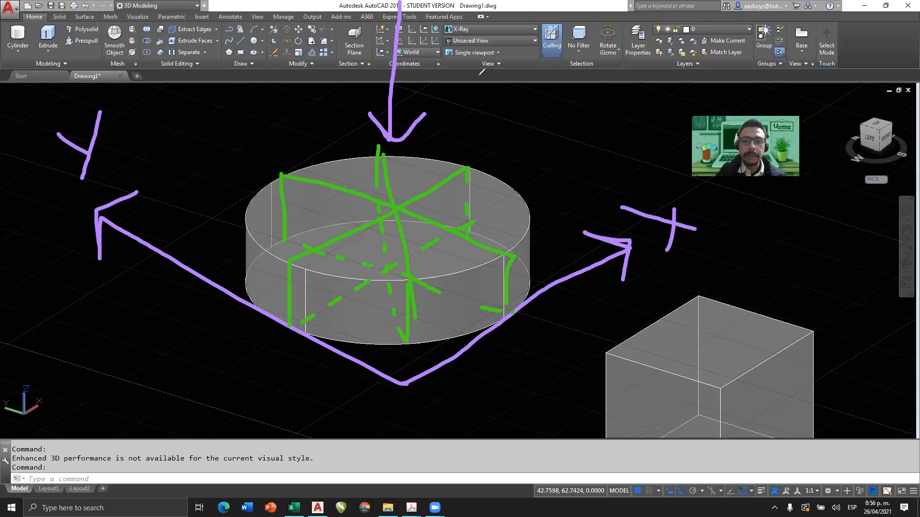
{"action": "left_click", "coordinate": [806, 349]}
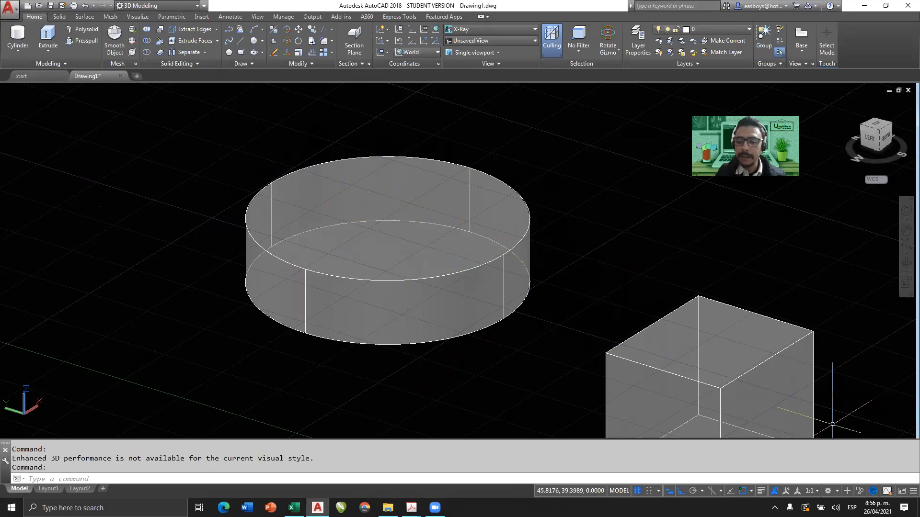
{"action": "left_click_drag", "start_coordinate": [267, 183], "coordinate": [388, 213]}
{"action": "mouse_move", "coordinate": [488, 242]}
{"action": "left_mouse_down"}
{"action": "mouse_move", "coordinate": [502, 249]}
{"action": "mouse_move", "coordinate": [509, 317]}
{"action": "left_mouse_up"}
{"action": "mouse_move", "coordinate": [270, 192]}
{"action": "left_mouse_down"}
{"action": "mouse_move", "coordinate": [272, 230]}
{"action": "mouse_move", "coordinate": [318, 253]}
{"action": "left_mouse_up"}
{"action": "left_click_drag", "start_coordinate": [327, 255], "coordinate": [342, 258]}
{"action": "left_click_drag", "start_coordinate": [361, 262], "coordinate": [470, 292]}
{"action": "left_click_drag", "start_coordinate": [481, 294], "coordinate": [490, 297]}
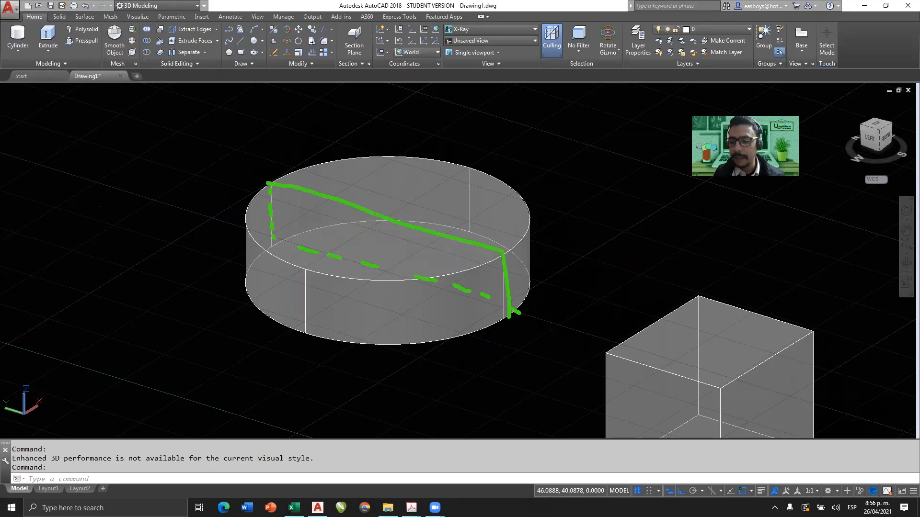
{"action": "left_click", "coordinate": [829, 353]}
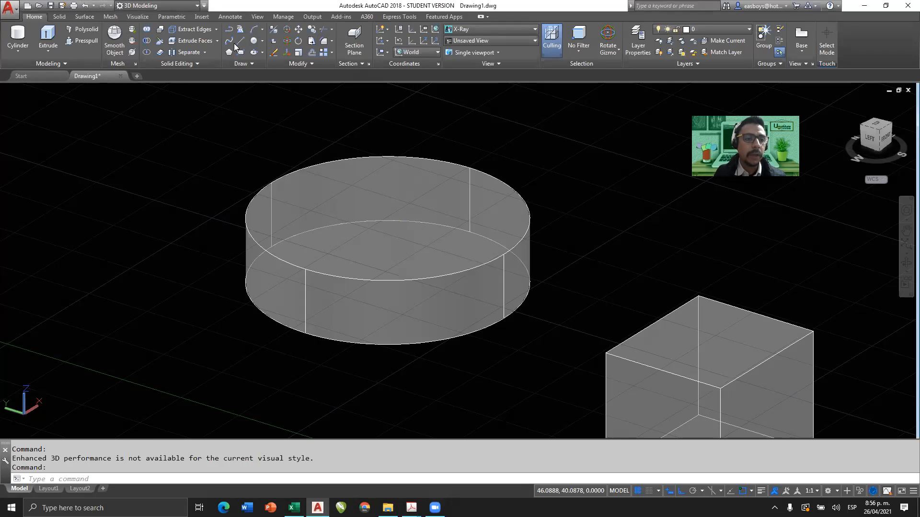
Slice the cylinder vertically through two opposite quadrant points of its top face along the Y direction, keeping both sides.
{"action": "left_click", "coordinate": [159, 44]}
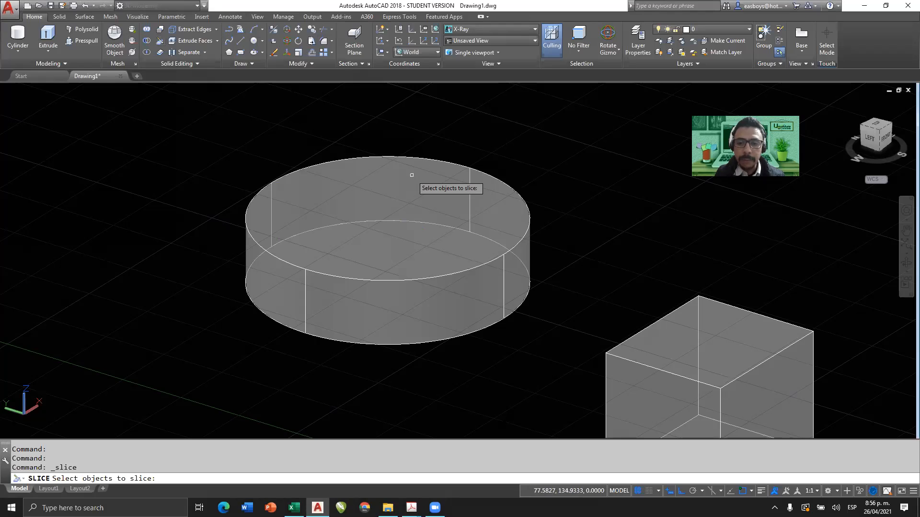
{"action": "left_click", "coordinate": [412, 175]}
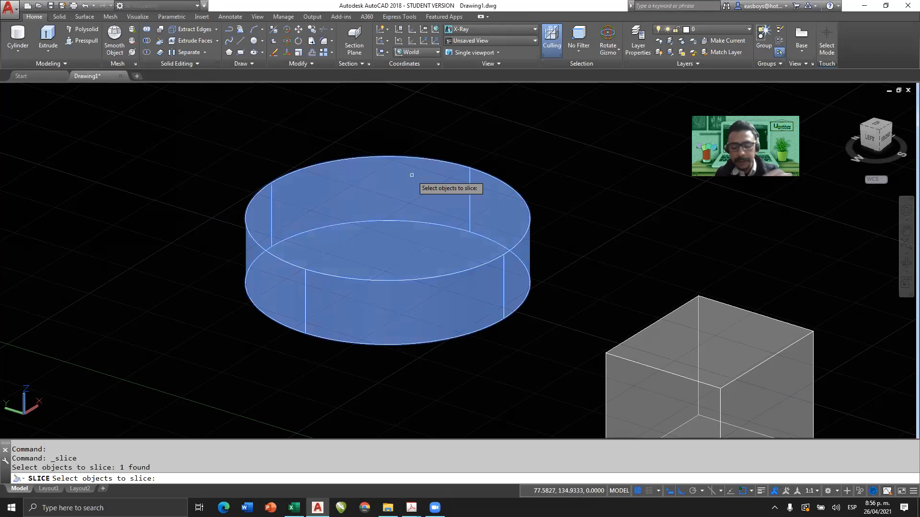
{"action": "key", "text": "Return"}
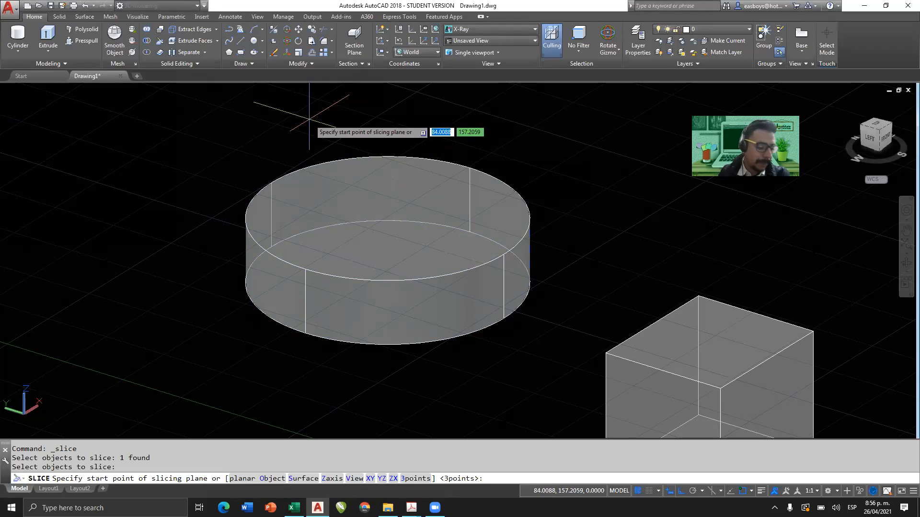
{"action": "left_click", "coordinate": [271, 183]}
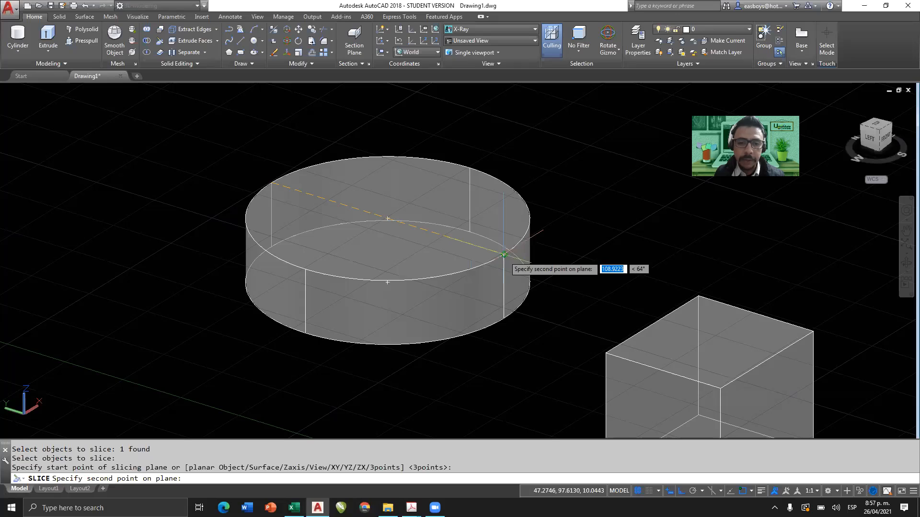
{"action": "left_click", "coordinate": [503, 254]}
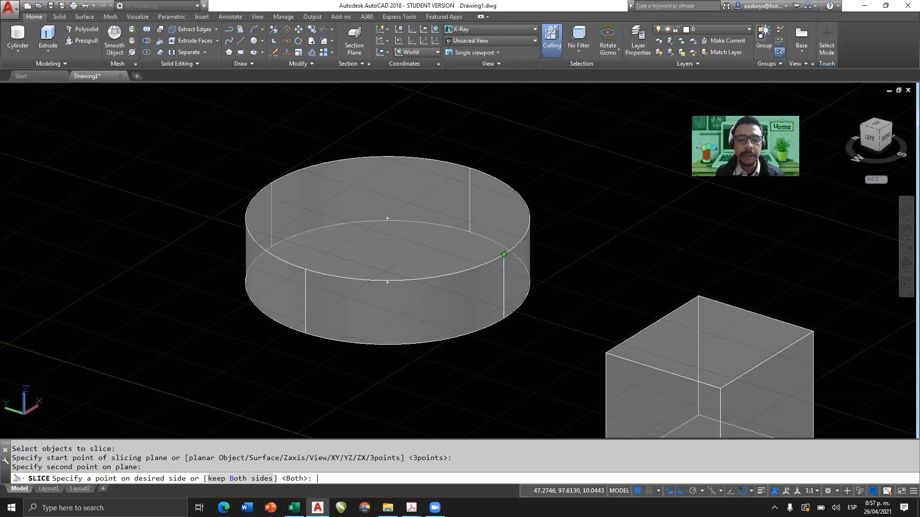
{"action": "key", "text": "Return"}
Move the front half of the sliced cylinder about 42 units along the Y axis with the Move gizmo, and clear the selection.
{"action": "middle_click_drag", "start_coordinate": [353, 267], "coordinate": [354, 303], "text": "shift"}
{"action": "left_click", "coordinate": [355, 303]}
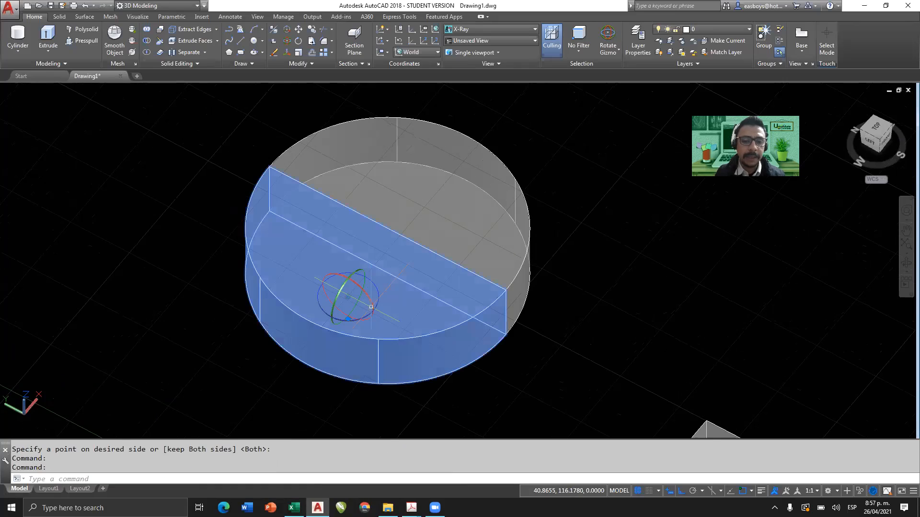
{"action": "left_click", "coordinate": [608, 49]}
{"action": "left_click", "coordinate": [593, 72]}
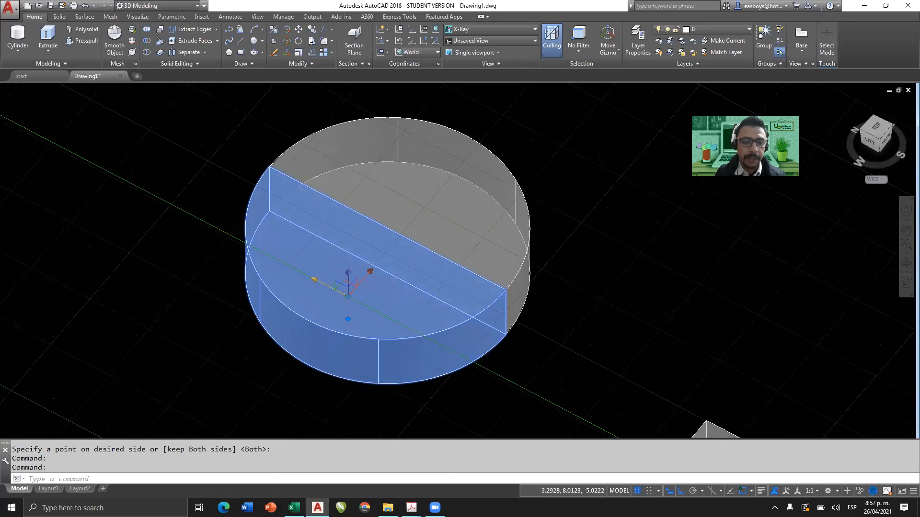
{"action": "left_click", "coordinate": [314, 283]}
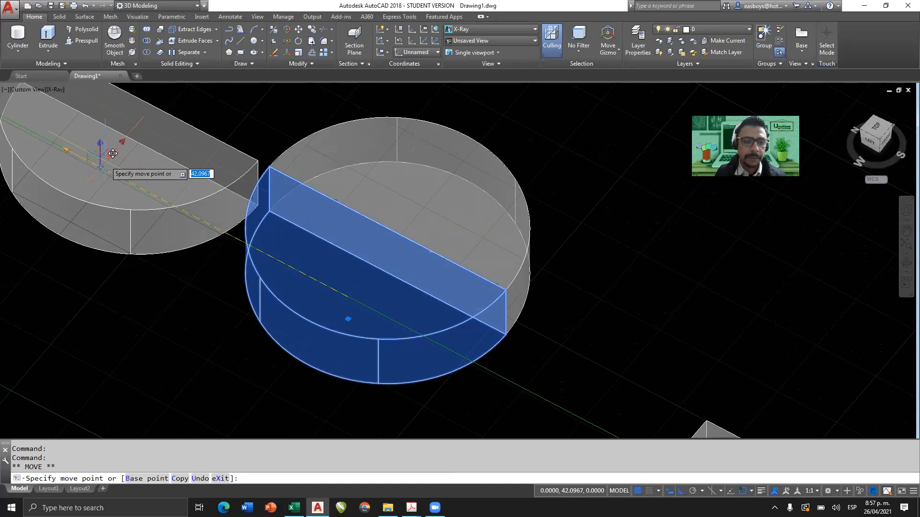
{"action": "left_click", "coordinate": [111, 153]}
{"action": "middle_click_drag", "start_coordinate": [360, 273], "coordinate": [369, 362], "text": "shift"}
{"action": "key", "text": "Escape"}
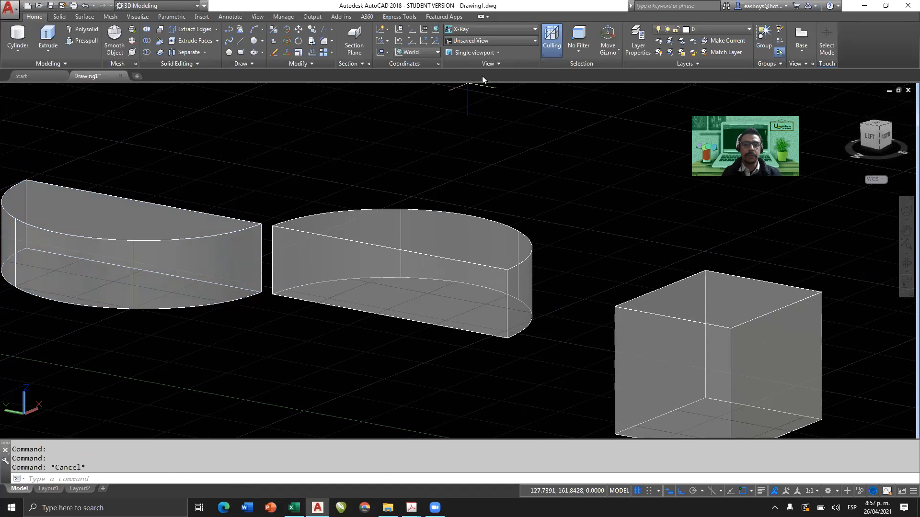
Set the visual style to Shades of Gray and examine the two separated cylinder halves from several angles.
{"action": "left_click", "coordinate": [489, 29]}
{"action": "left_click", "coordinate": [478, 85]}
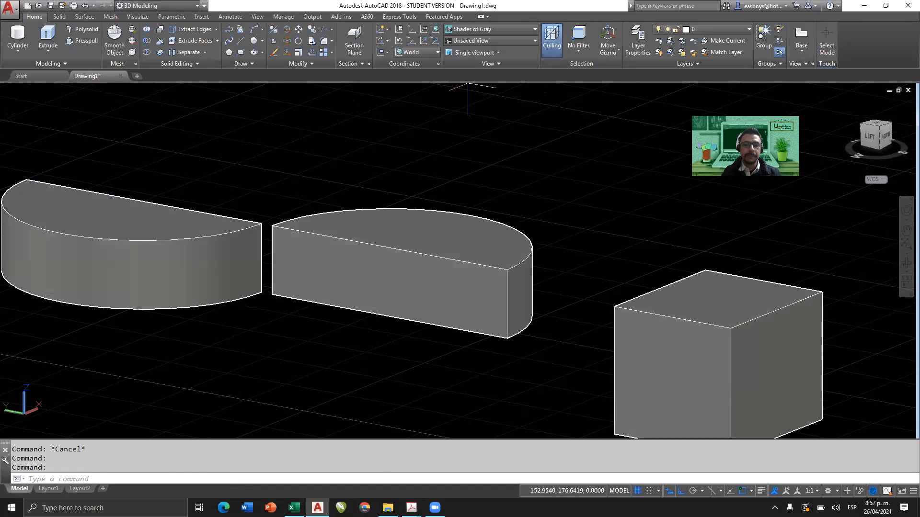
{"action": "middle_click_drag", "start_coordinate": [405, 164], "coordinate": [372, 273], "text": "shift"}
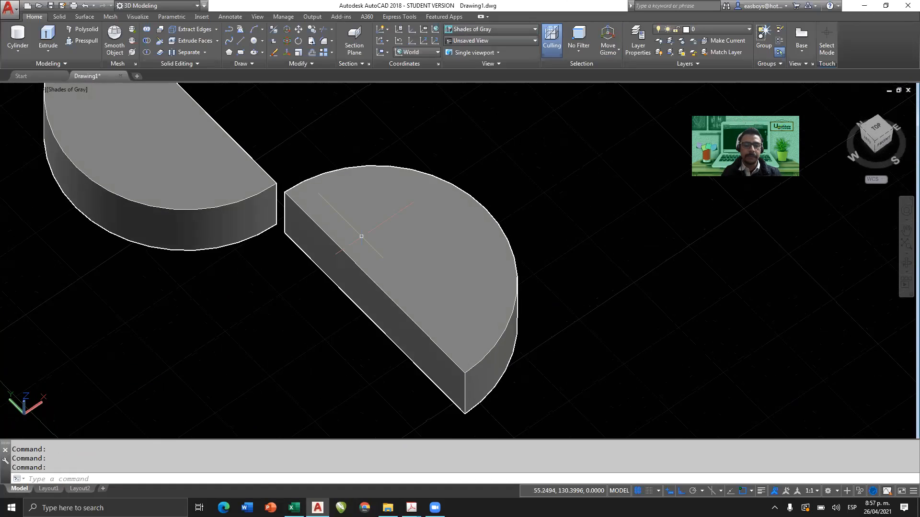
{"action": "scroll", "coordinate": [361, 236], "scroll_direction": "down", "scroll_amount": 3}
{"action": "scroll", "coordinate": [362, 236], "scroll_direction": "up", "scroll_amount": 2}
{"action": "scroll", "coordinate": [359, 232], "scroll_direction": "down", "scroll_amount": 1}
{"action": "scroll", "coordinate": [360, 230], "scroll_direction": "down", "scroll_amount": 2}
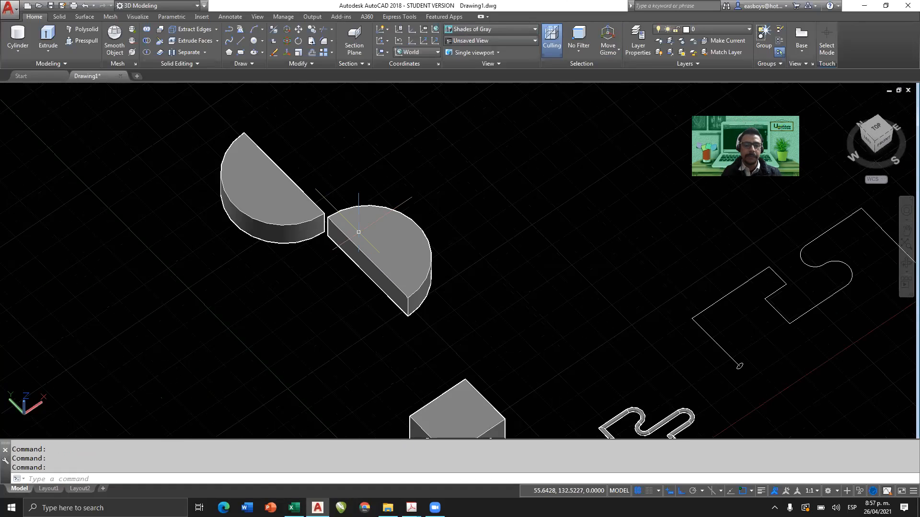
{"action": "scroll", "coordinate": [364, 223], "scroll_direction": "up", "scroll_amount": 4}
{"action": "middle_click_drag", "start_coordinate": [369, 214], "coordinate": [390, 189], "text": "shift"}
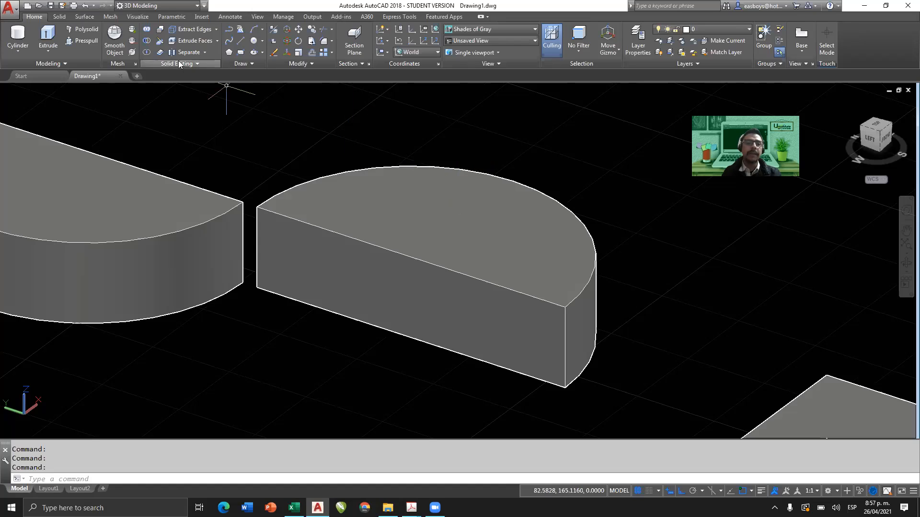
Slice the half cylinder through the midpoints of its top face's arc and straight edge, keeping both sides.
{"action": "left_click", "coordinate": [158, 43]}
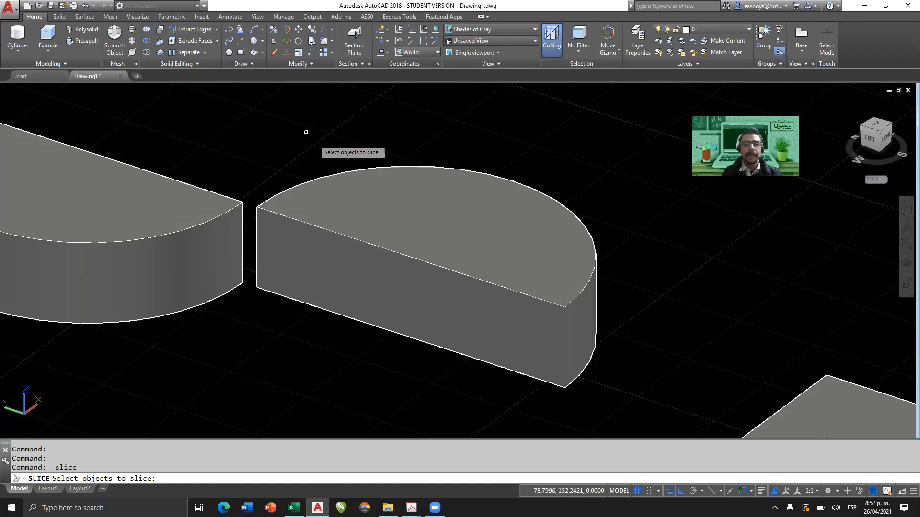
{"action": "left_click", "coordinate": [494, 202]}
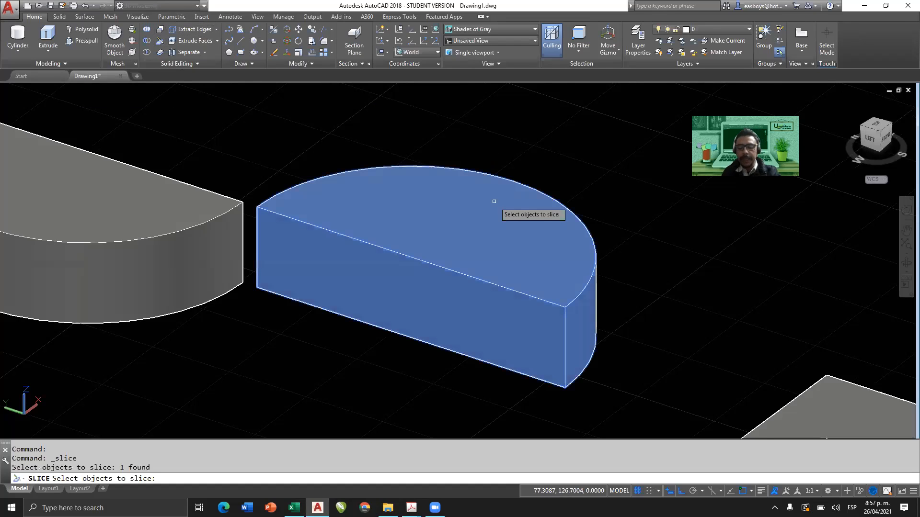
{"action": "key", "text": "Return"}
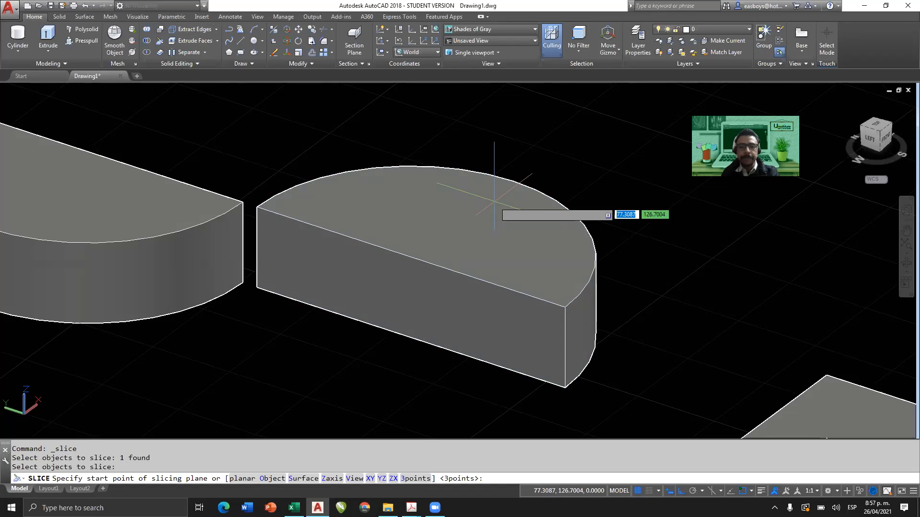
{"action": "left_click", "coordinate": [512, 182]}
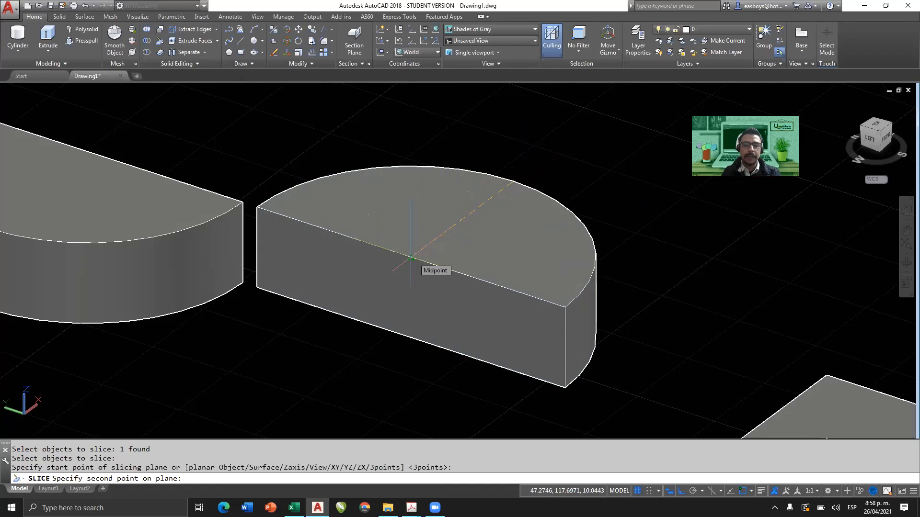
{"action": "left_click", "coordinate": [411, 259]}
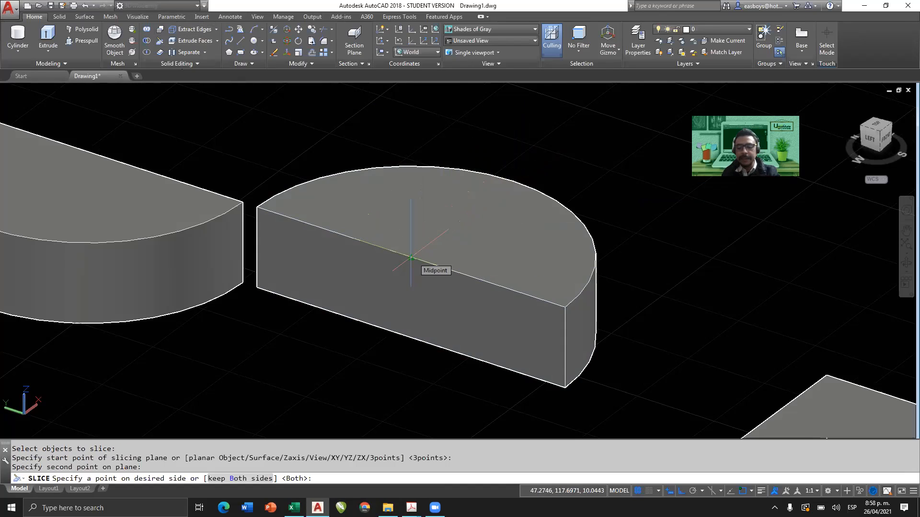
{"action": "key", "text": "Return"}
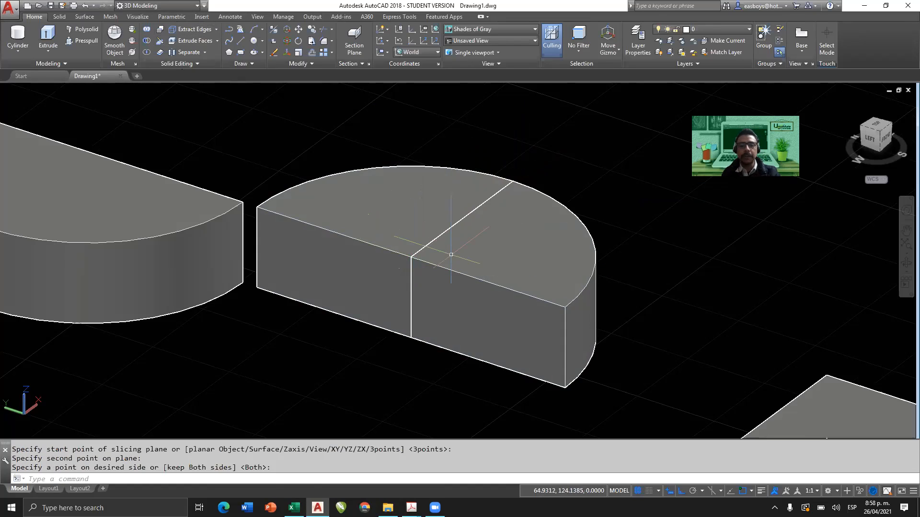
Move the front quarter of the sliced half cylinder along the X axis, away from the other quarter, and clear the selection.
{"action": "left_click", "coordinate": [574, 263]}
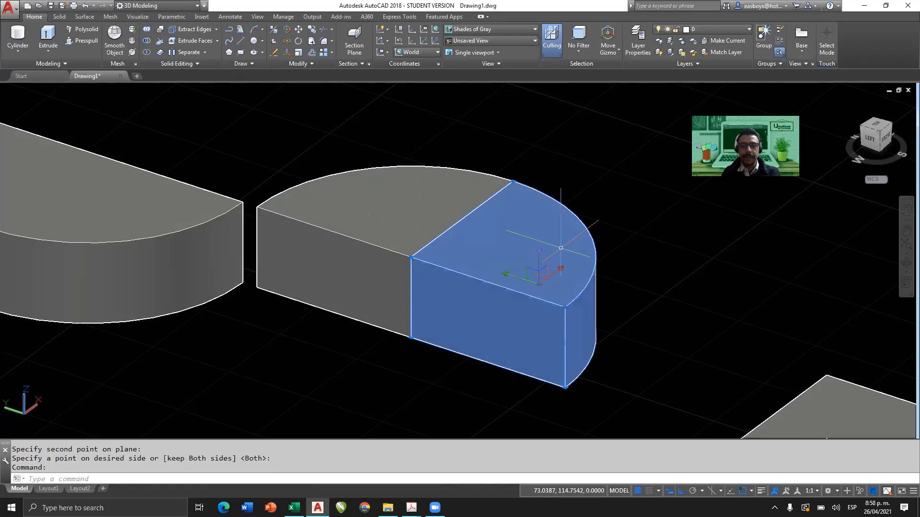
{"action": "left_click", "coordinate": [564, 271]}
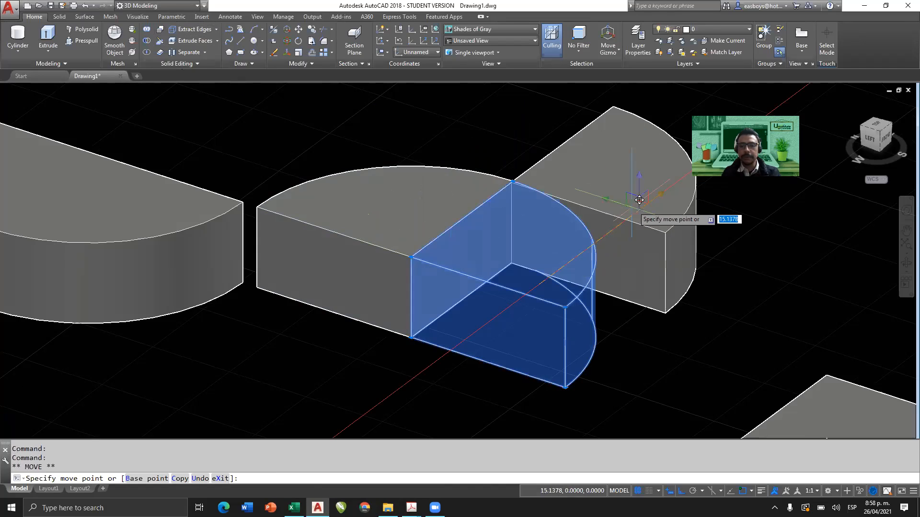
{"action": "left_click", "coordinate": [650, 194]}
{"action": "scroll", "coordinate": [567, 281], "scroll_direction": "down", "scroll_amount": 5}
{"action": "middle_click_drag", "start_coordinate": [567, 286], "coordinate": [354, 254], "text": "shift"}
{"action": "key", "text": "Escape"}
{"action": "key", "text": "Escape"}
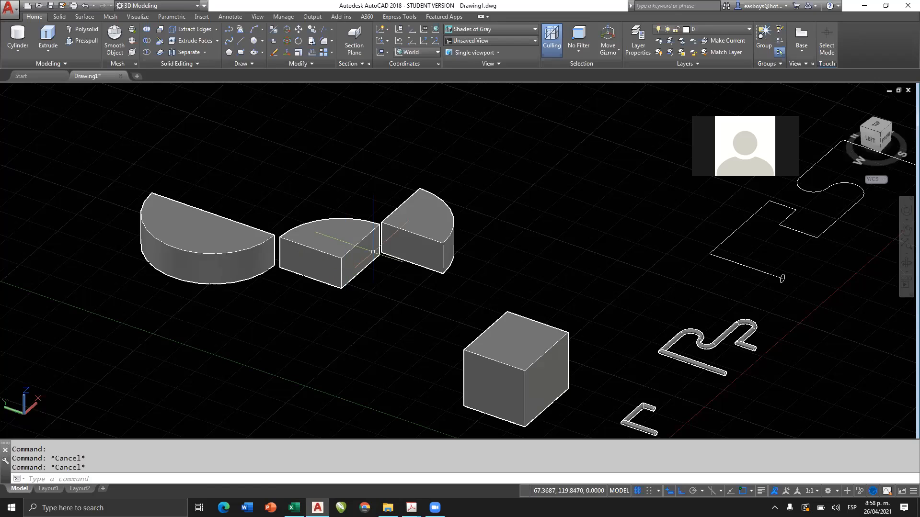
Delete the three cylinder pieces, leaving the box and the extruded paths in the drawing.
{"action": "middle_click_drag", "start_coordinate": [431, 297], "coordinate": [425, 226]}
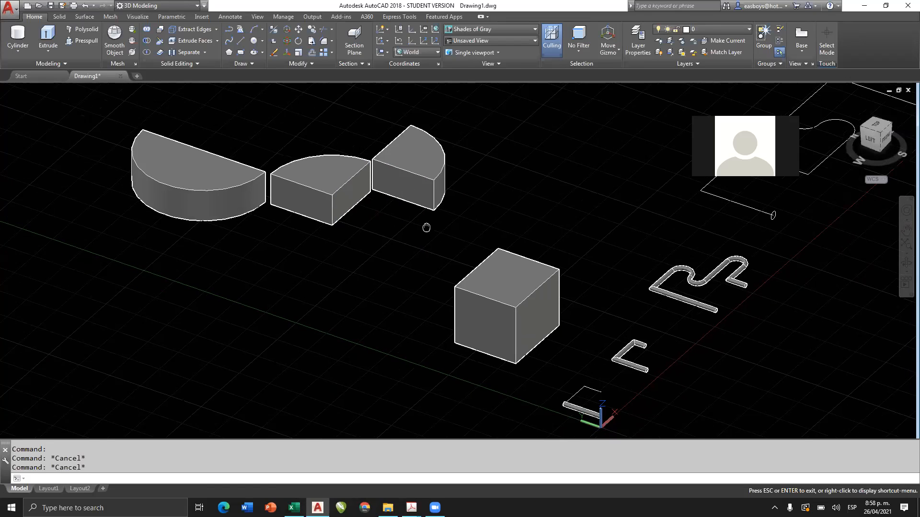
{"action": "middle_click_drag", "start_coordinate": [537, 289], "coordinate": [491, 299], "text": "shift"}
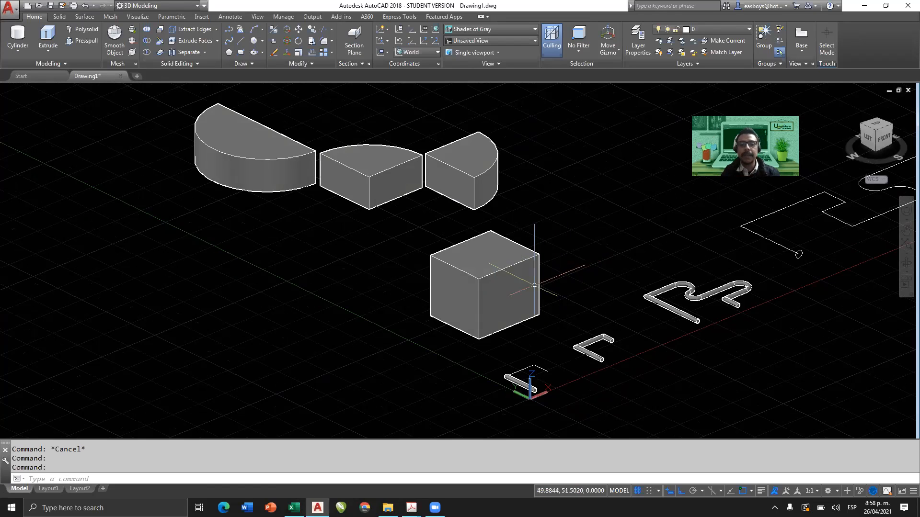
{"action": "middle_click_drag", "start_coordinate": [554, 275], "coordinate": [493, 263], "text": "shift"}
{"action": "left_click", "coordinate": [507, 122]}
{"action": "left_click", "coordinate": [341, 192]}
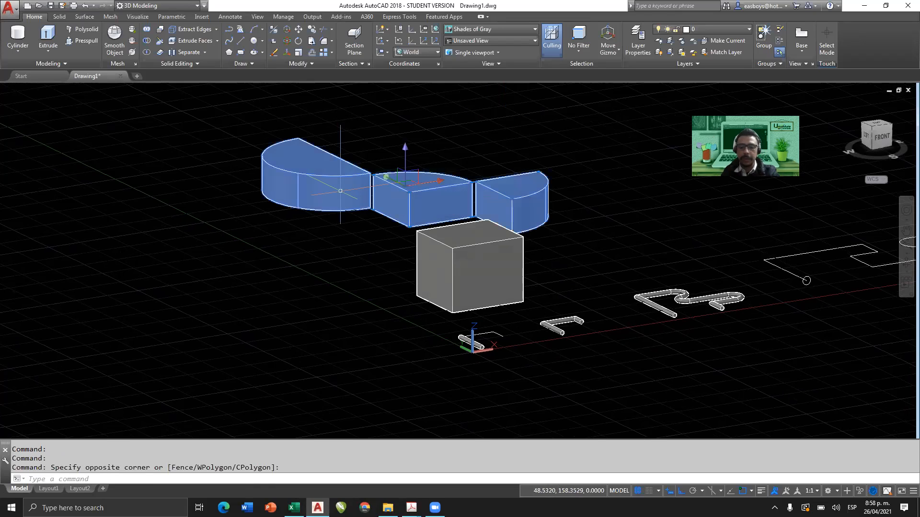
{"action": "key", "text": "Delete"}
{"action": "scroll", "coordinate": [471, 278], "scroll_direction": "up", "scroll_amount": 3}
{"action": "scroll", "coordinate": [479, 288], "scroll_direction": "up", "scroll_amount": 2}
{"action": "mouse_move", "coordinate": [481, 290]}
{"action": "middle_mouse_down", "text": "shift"}
{"action": "mouse_move", "coordinate": [475, 276]}
{"action": "mouse_move", "coordinate": [487, 276]}
{"action": "middle_mouse_up", "text": "shift"}
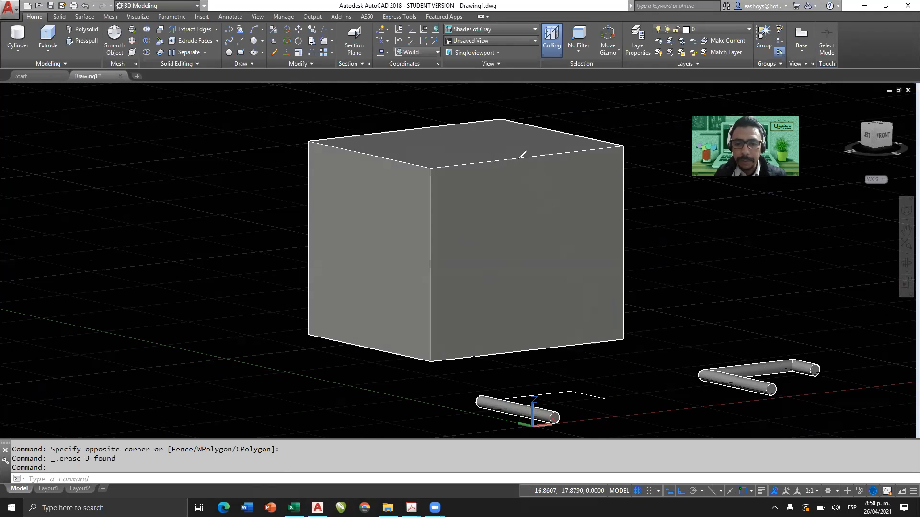
{"action": "mouse_move", "coordinate": [528, 156]}
{"action": "left_mouse_down"}
{"action": "mouse_move", "coordinate": [509, 167]}
{"action": "mouse_move", "coordinate": [439, 259]}
{"action": "left_mouse_up"}
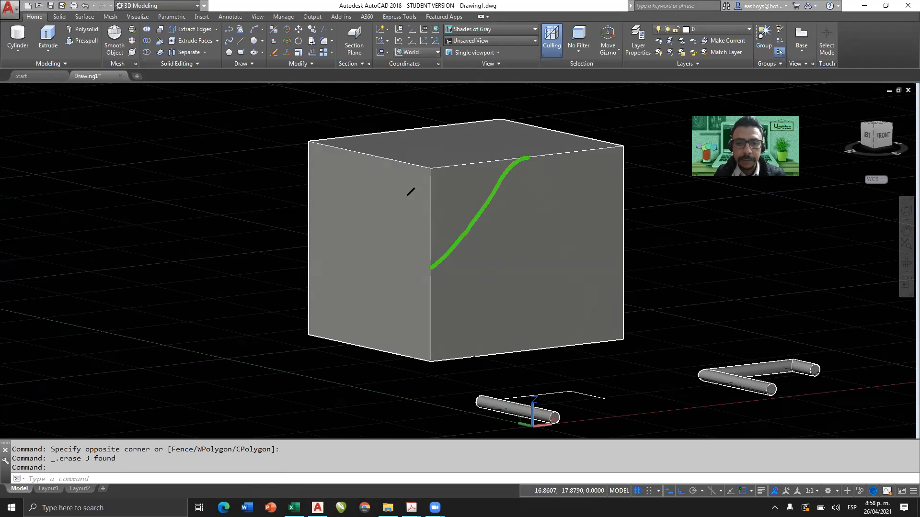
{"action": "left_click_drag", "start_coordinate": [498, 149], "coordinate": [398, 132]}
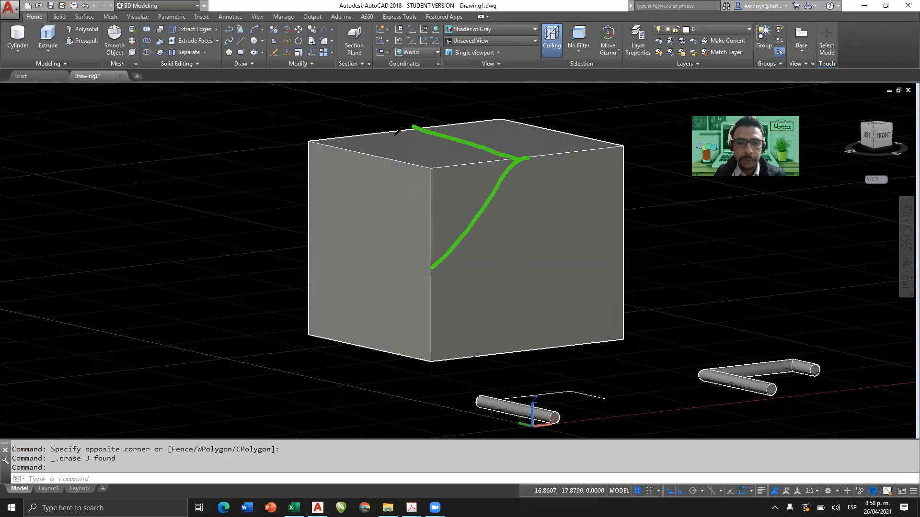
{"action": "mouse_move", "coordinate": [310, 141]}
{"action": "left_mouse_down"}
{"action": "mouse_move", "coordinate": [420, 128]}
{"action": "mouse_move", "coordinate": [367, 152]}
{"action": "mouse_move", "coordinate": [431, 169]}
{"action": "left_mouse_up"}
{"action": "mouse_move", "coordinate": [306, 142]}
{"action": "left_mouse_down"}
{"action": "mouse_move", "coordinate": [305, 248]}
{"action": "mouse_move", "coordinate": [432, 268]}
{"action": "left_mouse_up"}
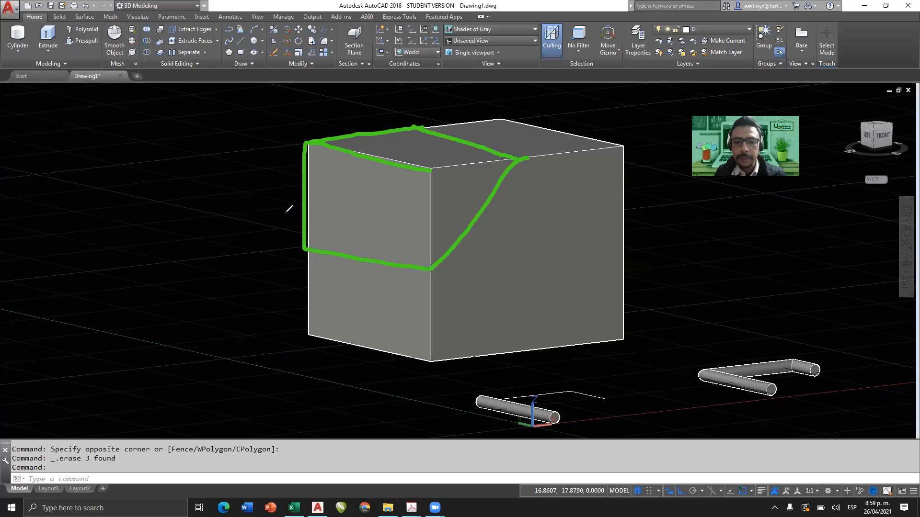
{"action": "left_click_drag", "start_coordinate": [431, 169], "coordinate": [429, 268]}
{"action": "left_click_drag", "start_coordinate": [431, 171], "coordinate": [515, 158]}
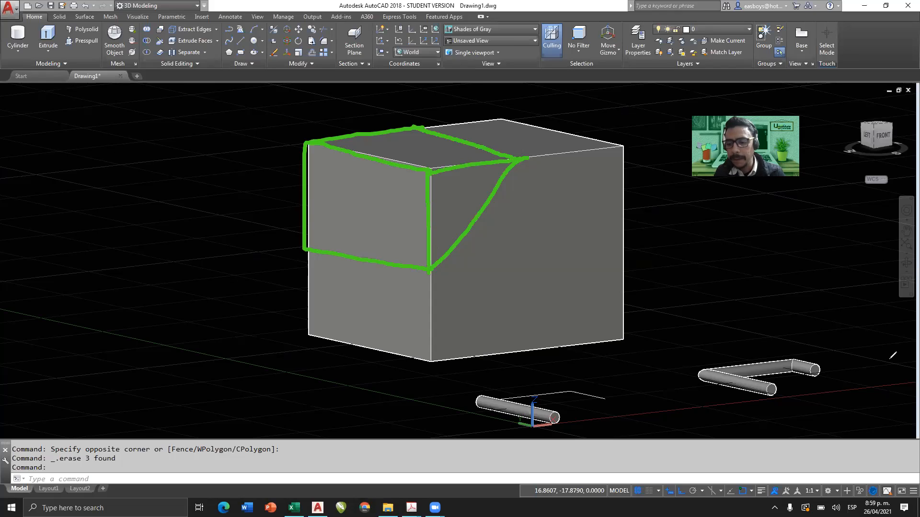
{"action": "mouse_move", "coordinate": [430, 125]}
{"action": "left_mouse_down"}
{"action": "mouse_move", "coordinate": [521, 154]}
{"action": "mouse_move", "coordinate": [608, 144]}
{"action": "left_mouse_up"}
{"action": "mouse_move", "coordinate": [443, 126]}
{"action": "left_mouse_down"}
{"action": "mouse_move", "coordinate": [503, 115]}
{"action": "mouse_move", "coordinate": [616, 146]}
{"action": "mouse_move", "coordinate": [621, 245]}
{"action": "left_mouse_up"}
{"action": "left_click_drag", "start_coordinate": [523, 156], "coordinate": [619, 234]}
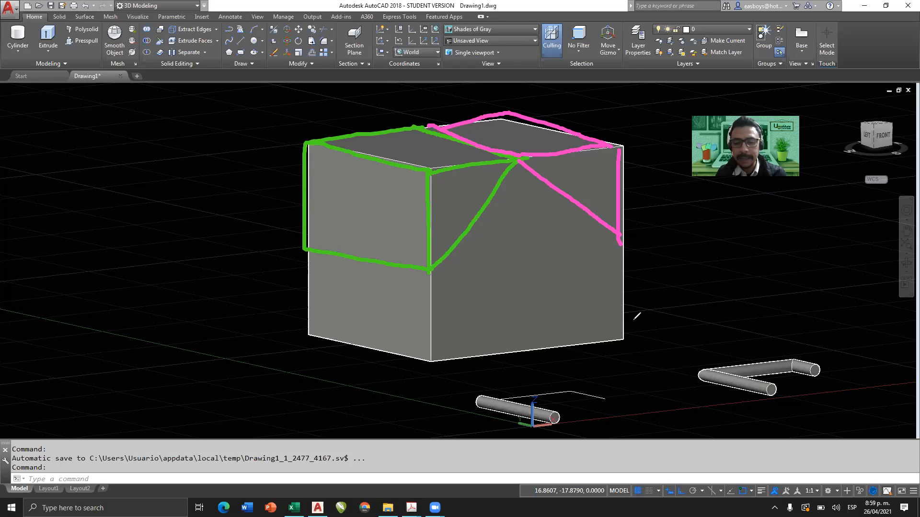
{"action": "mouse_move", "coordinate": [441, 359]}
{"action": "left_mouse_down"}
{"action": "mouse_move", "coordinate": [599, 343]}
{"action": "mouse_move", "coordinate": [702, 314]}
{"action": "mouse_move", "coordinate": [718, 340]}
{"action": "left_mouse_up"}
{"action": "left_click_drag", "start_coordinate": [738, 307], "coordinate": [749, 309]}
{"action": "left_click_drag", "start_coordinate": [767, 298], "coordinate": [737, 340]}
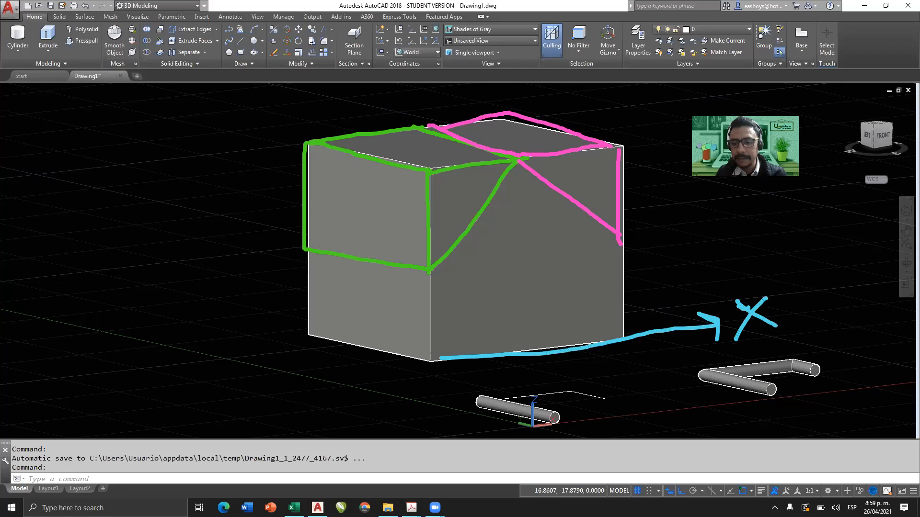
{"action": "mouse_move", "coordinate": [432, 360]}
{"action": "left_mouse_down"}
{"action": "mouse_move", "coordinate": [431, 82]}
{"action": "mouse_move", "coordinate": [455, 76]}
{"action": "mouse_move", "coordinate": [463, 88]}
{"action": "left_mouse_up"}
{"action": "mouse_move", "coordinate": [460, 54]}
{"action": "left_mouse_down"}
{"action": "mouse_move", "coordinate": [493, 68]}
{"action": "mouse_move", "coordinate": [490, 85]}
{"action": "left_mouse_up"}
{"action": "mouse_move", "coordinate": [437, 367]}
{"action": "left_mouse_down"}
{"action": "mouse_move", "coordinate": [512, 386]}
{"action": "mouse_move", "coordinate": [544, 413]}
{"action": "mouse_move", "coordinate": [579, 416]}
{"action": "left_mouse_up"}
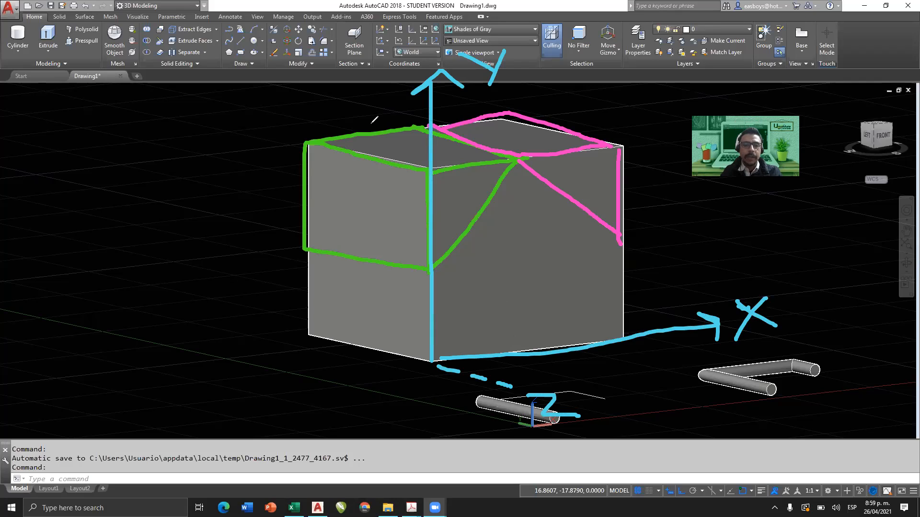
{"action": "key", "text": "Escape"}
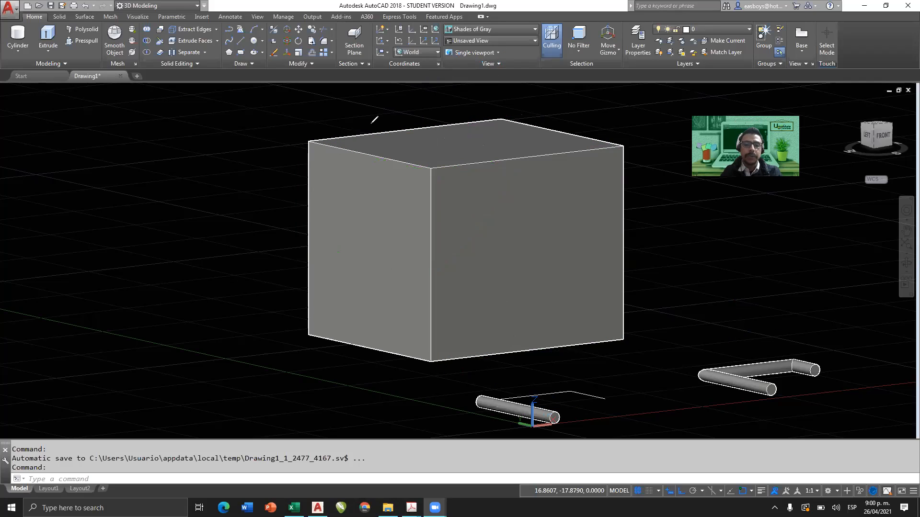
Set the user coordinate system to World.
{"action": "middle_click_drag", "start_coordinate": [443, 182], "coordinate": [393, 246], "text": "shift"}
{"action": "scroll", "coordinate": [437, 200], "scroll_direction": "down", "scroll_amount": 2}
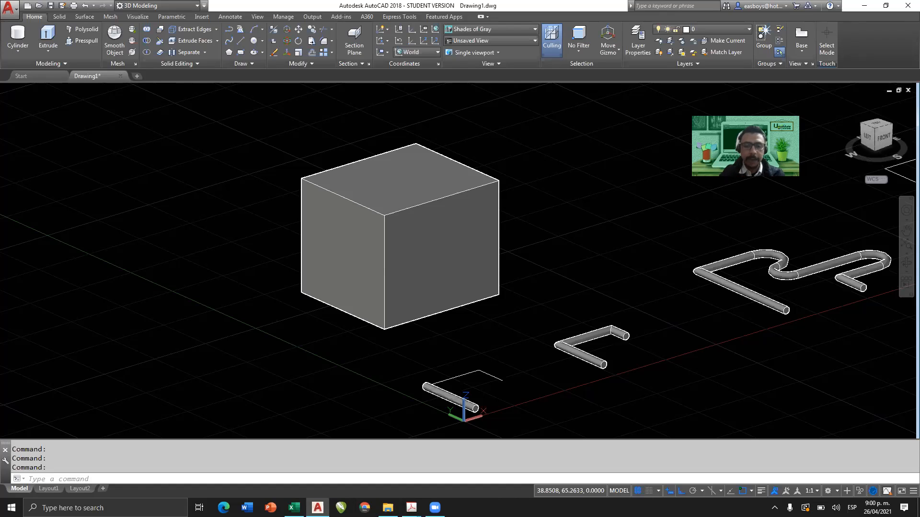
{"action": "scroll", "coordinate": [417, 241], "scroll_direction": "up", "scroll_amount": 2}
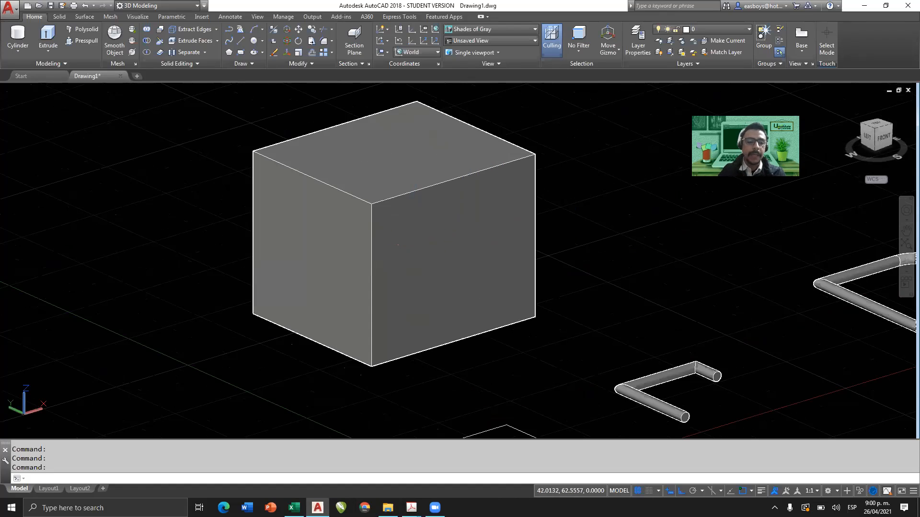
{"action": "middle_click_drag", "start_coordinate": [295, 375], "coordinate": [323, 376]}
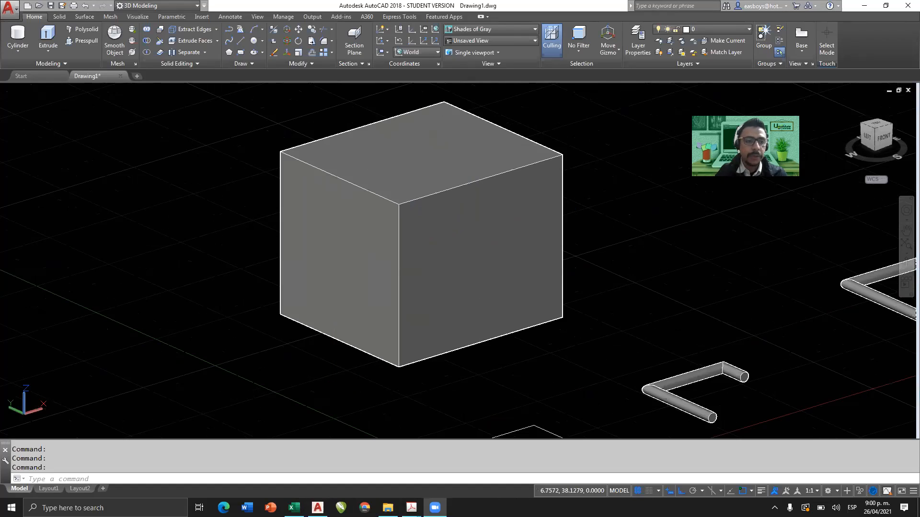
{"action": "left_click", "coordinate": [436, 30]}
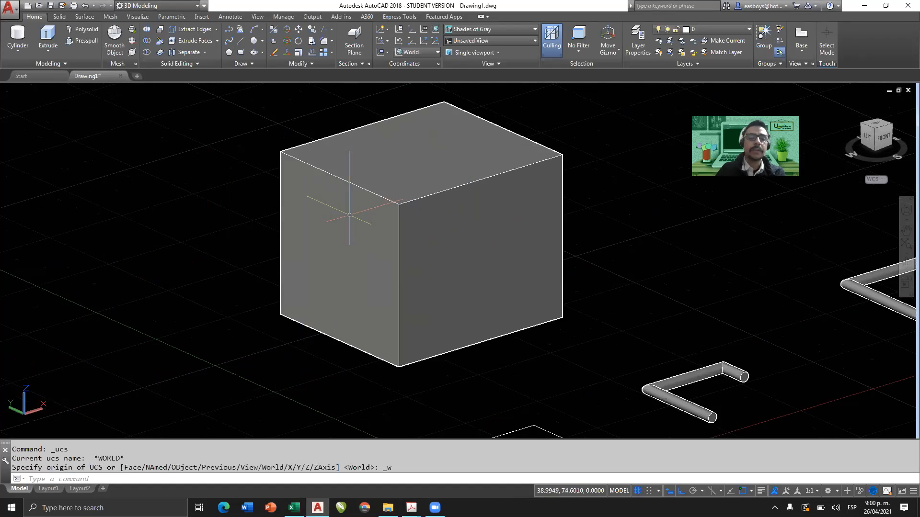
Try to slice the box through the midpoints of its front face's top edge and near vertical edge, with Ortho off, keeping both sides.
{"action": "left_click", "coordinate": [158, 45]}
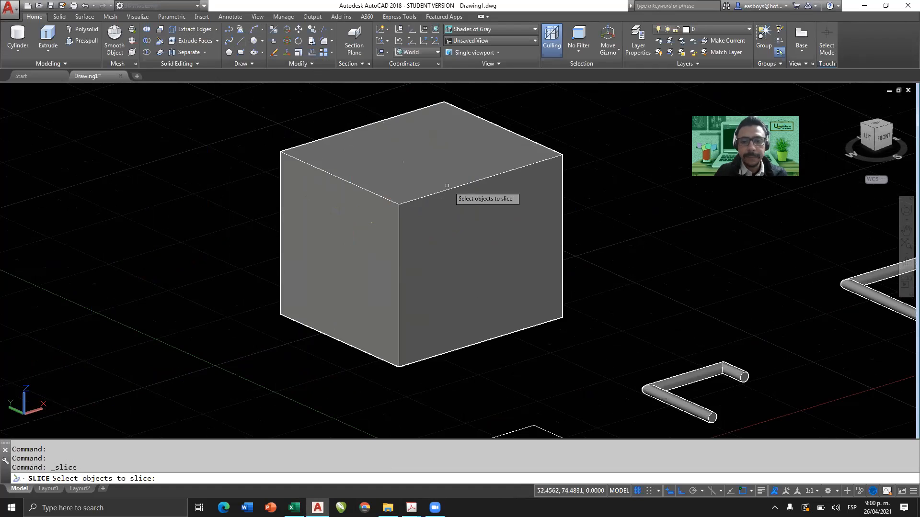
{"action": "left_click", "coordinate": [468, 193]}
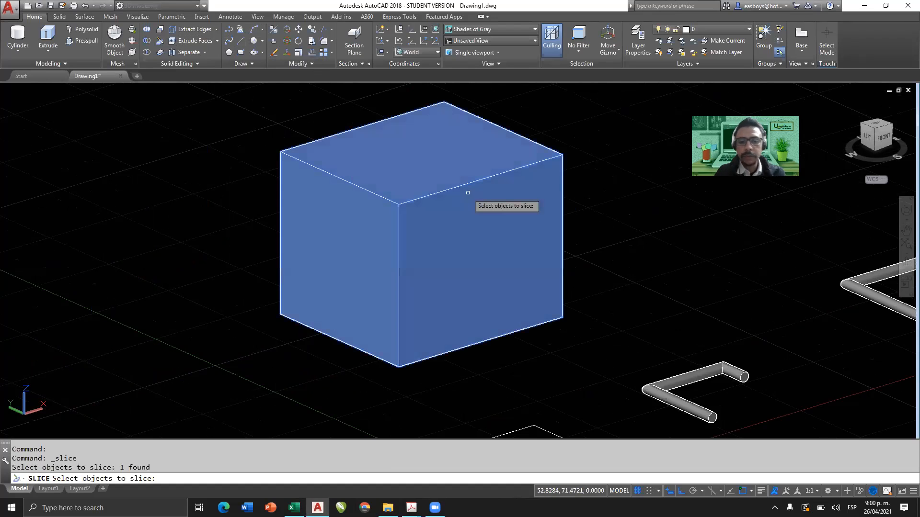
{"action": "key", "text": "Return"}
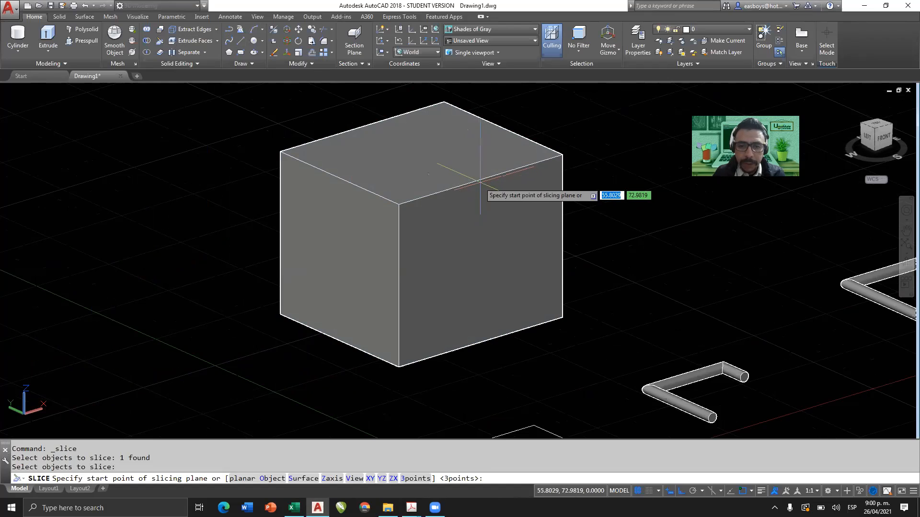
{"action": "left_click", "coordinate": [479, 180]}
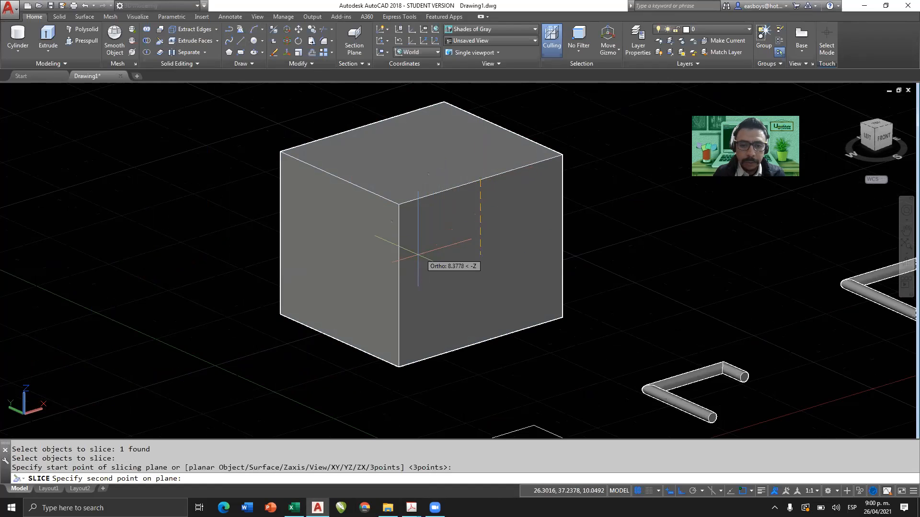
{"action": "key", "text": "F8"}
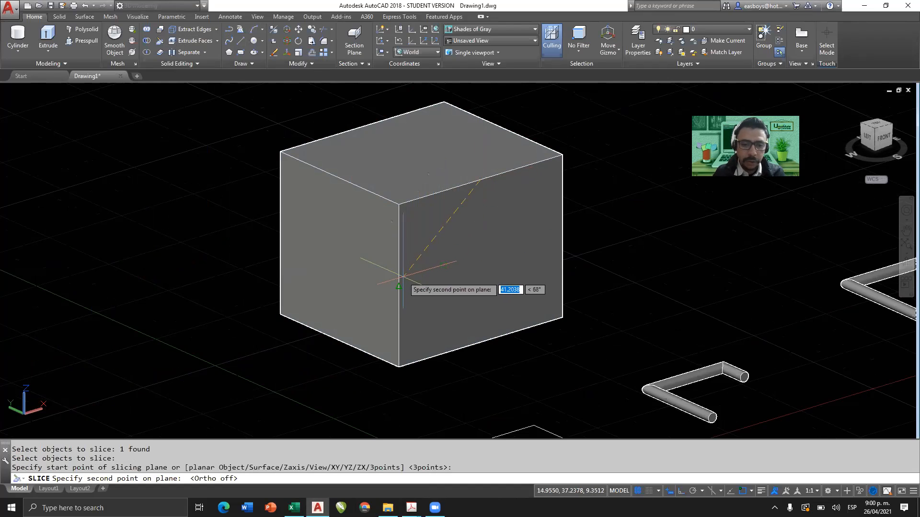
{"action": "left_click", "coordinate": [399, 280]}
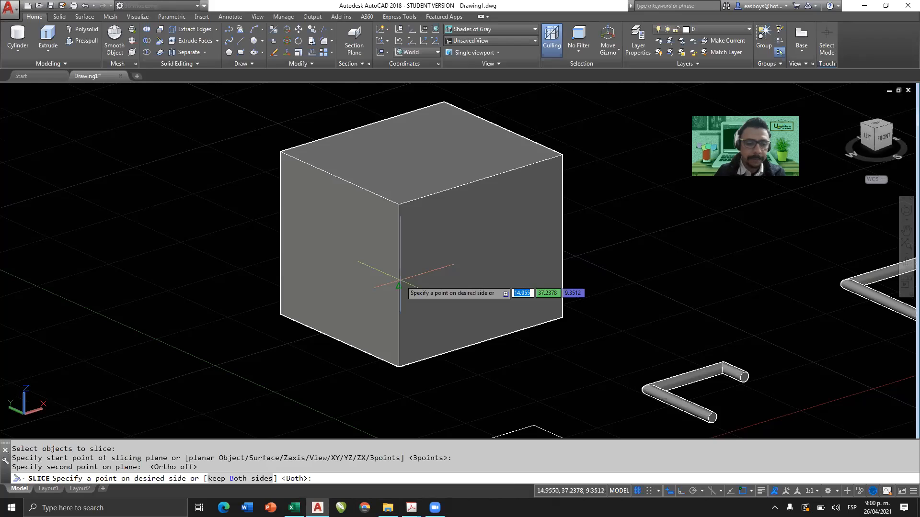
{"action": "key", "text": "Return"}
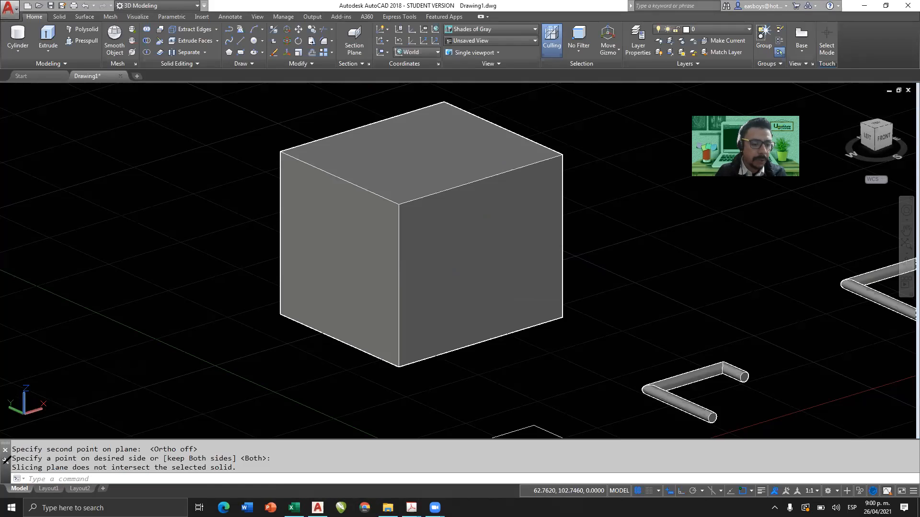
{"action": "mouse_move", "coordinate": [47, 452]}
{"action": "left_mouse_down"}
{"action": "mouse_move", "coordinate": [266, 454]}
{"action": "mouse_move", "coordinate": [276, 482]}
{"action": "left_mouse_up"}
{"action": "mouse_move", "coordinate": [117, 419]}
{"action": "left_mouse_down"}
{"action": "mouse_move", "coordinate": [132, 442]}
{"action": "mouse_move", "coordinate": [150, 420]}
{"action": "mouse_move", "coordinate": [133, 316]}
{"action": "left_mouse_up"}
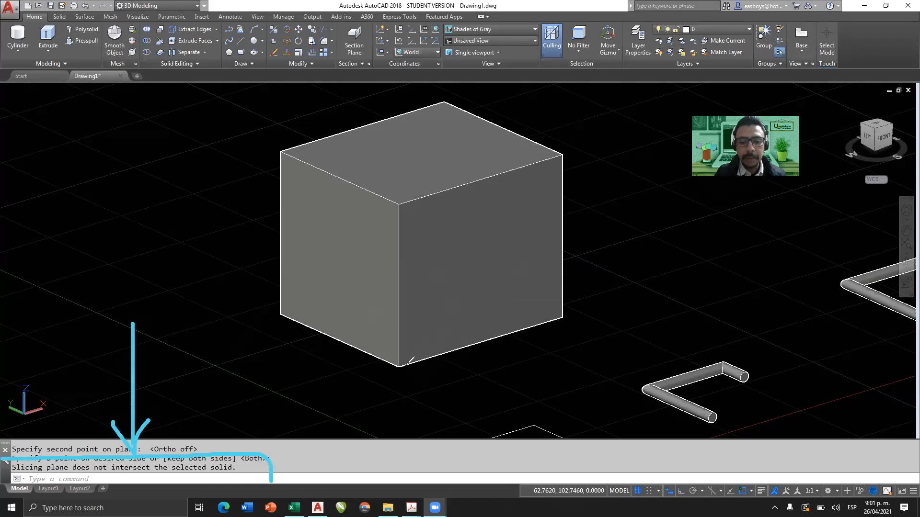
{"action": "mouse_move", "coordinate": [398, 367]}
{"action": "left_mouse_down"}
{"action": "mouse_move", "coordinate": [611, 297]}
{"action": "mouse_move", "coordinate": [596, 289]}
{"action": "mouse_move", "coordinate": [614, 310]}
{"action": "left_mouse_up"}
{"action": "mouse_move", "coordinate": [631, 273]}
{"action": "left_mouse_down"}
{"action": "mouse_move", "coordinate": [653, 282]}
{"action": "mouse_move", "coordinate": [631, 293]}
{"action": "left_mouse_up"}
{"action": "left_click_drag", "start_coordinate": [397, 367], "coordinate": [398, 156]}
{"action": "mouse_move", "coordinate": [380, 162]}
{"action": "left_mouse_down"}
{"action": "mouse_move", "coordinate": [394, 155]}
{"action": "mouse_move", "coordinate": [408, 168]}
{"action": "mouse_move", "coordinate": [426, 153]}
{"action": "left_mouse_up"}
{"action": "left_click_drag", "start_coordinate": [434, 141], "coordinate": [423, 170]}
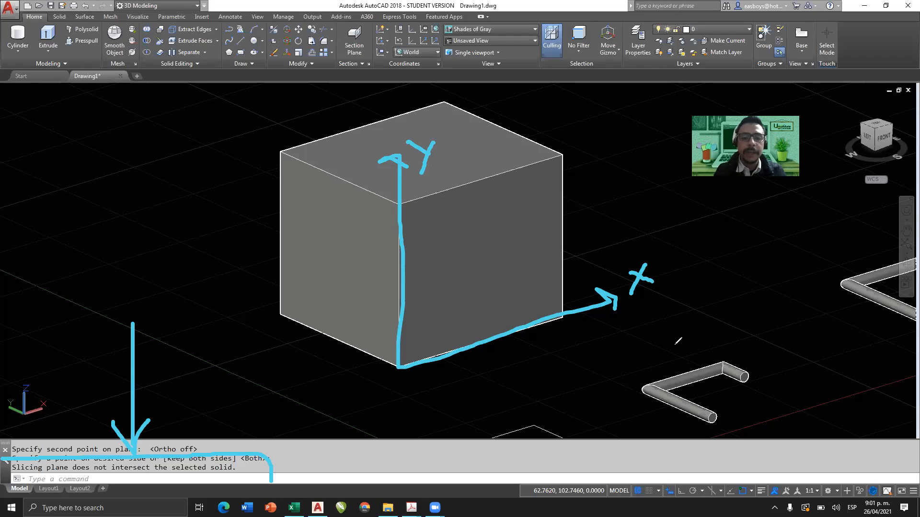
{"action": "left_click", "coordinate": [394, 137]}
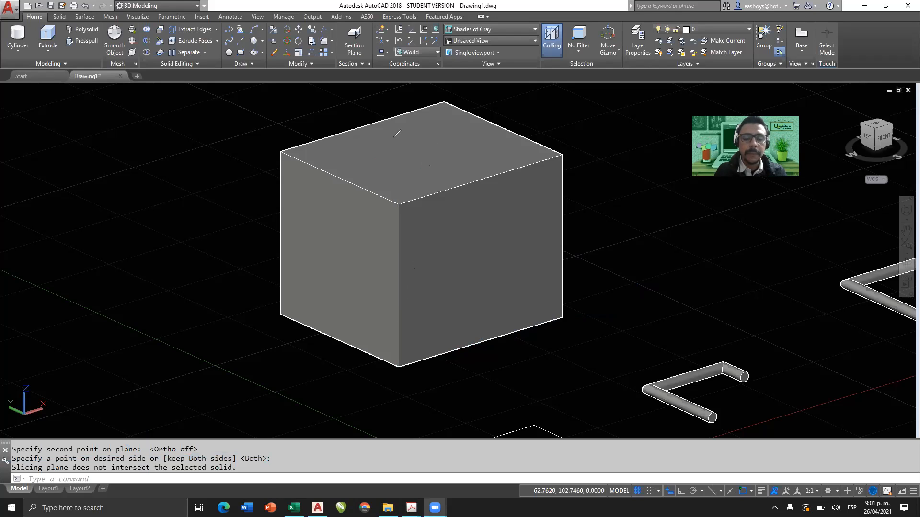
Try the Front preset for the user coordinate system and return it to World.
{"action": "left_click", "coordinate": [429, 51]}
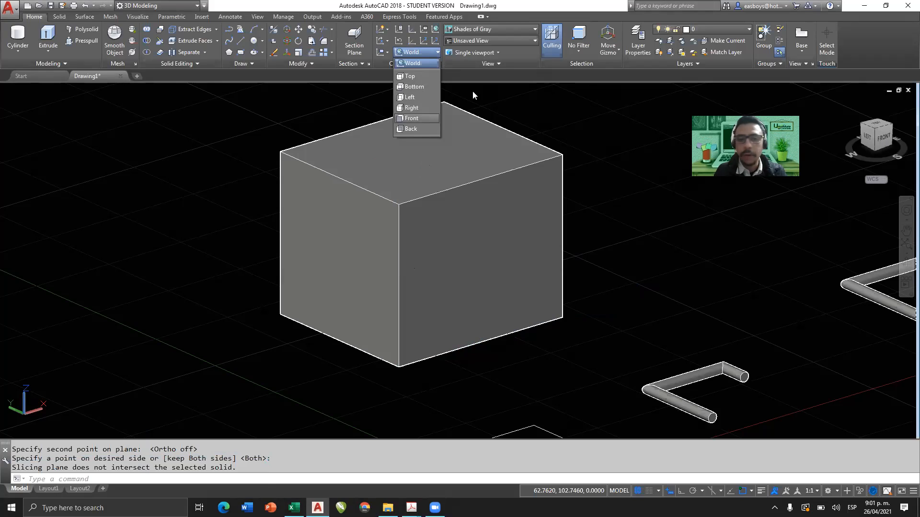
{"action": "left_click", "coordinate": [413, 119]}
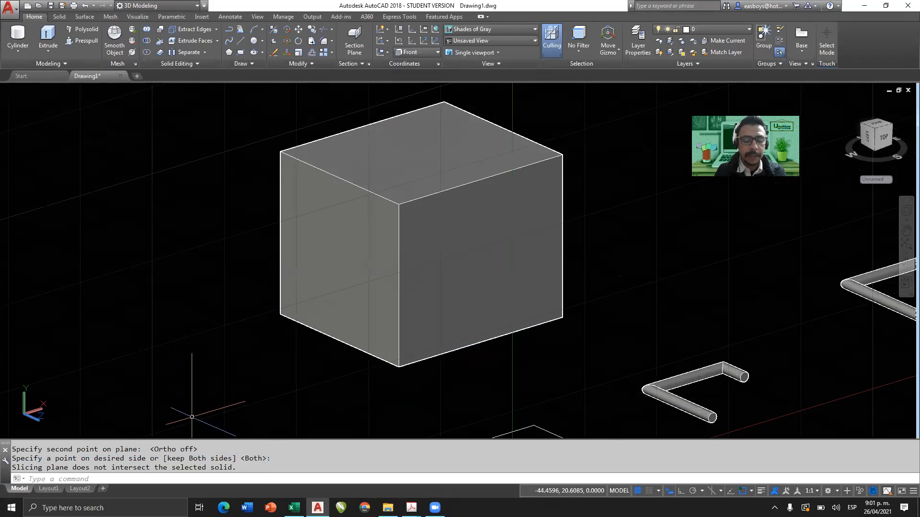
{"action": "left_click", "coordinate": [435, 30]}
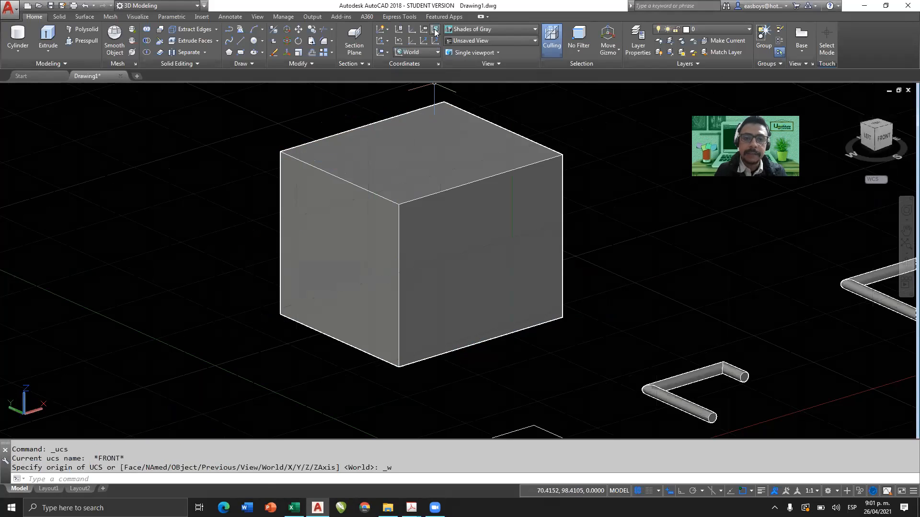
Align the user coordinate system to the box's front face with the Face option, accept it, and reset it to World.
{"action": "left_click", "coordinate": [387, 52]}
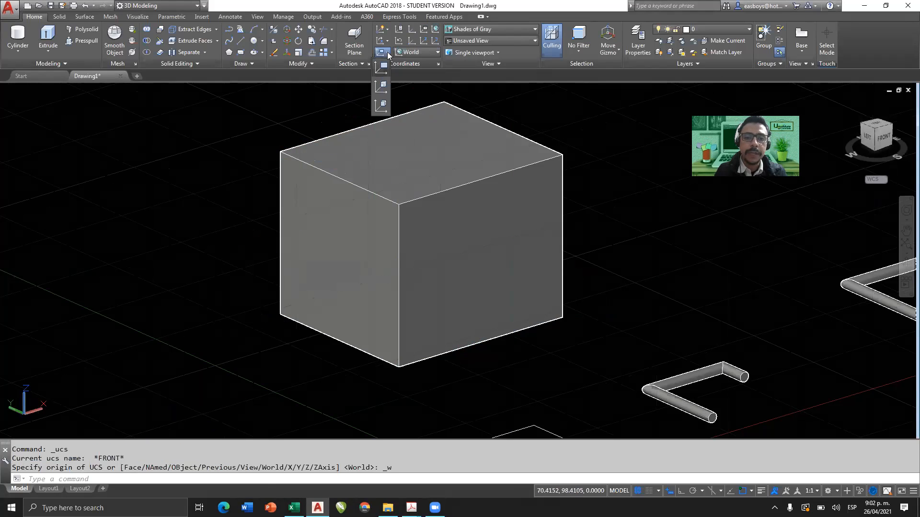
{"action": "left_click", "coordinate": [384, 108]}
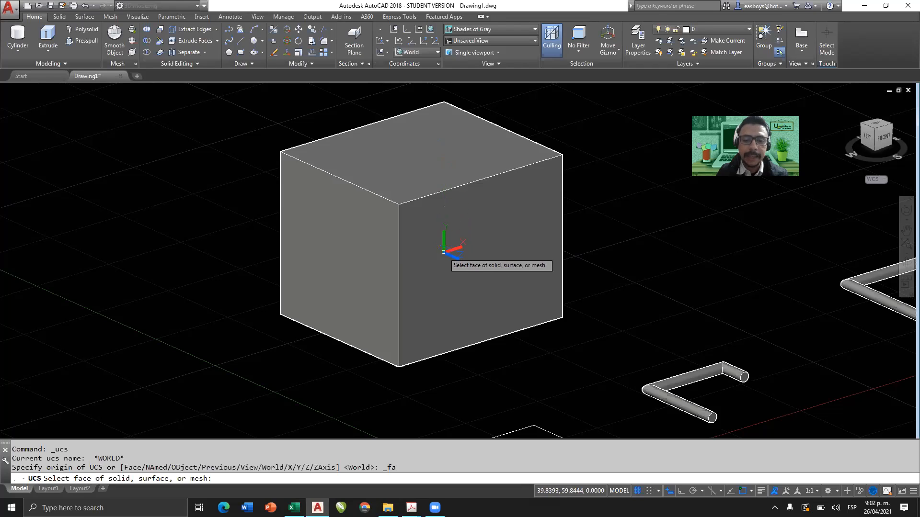
{"action": "left_click", "coordinate": [439, 302]}
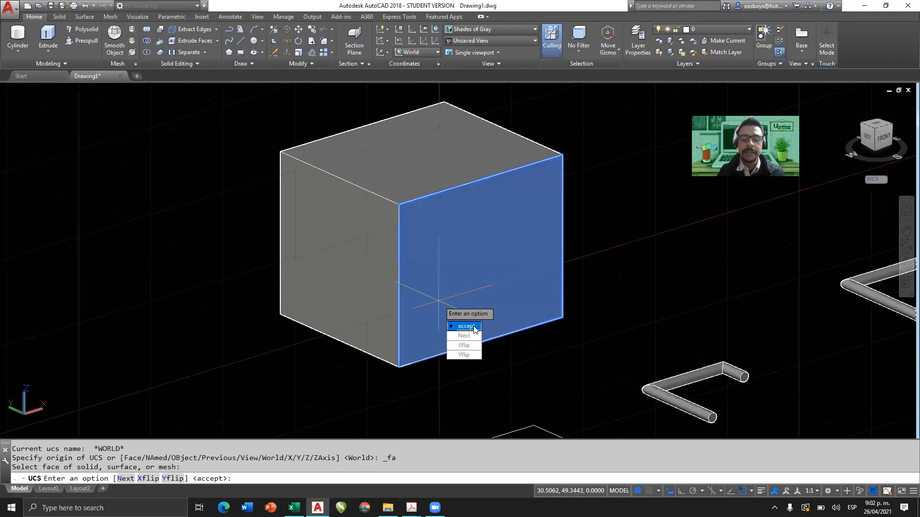
{"action": "left_click", "coordinate": [464, 326]}
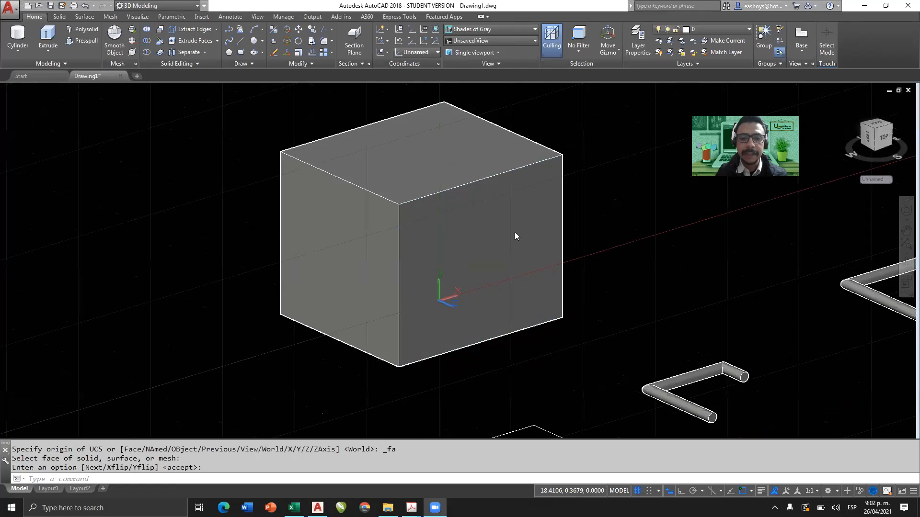
{"action": "left_click", "coordinate": [436, 30]}
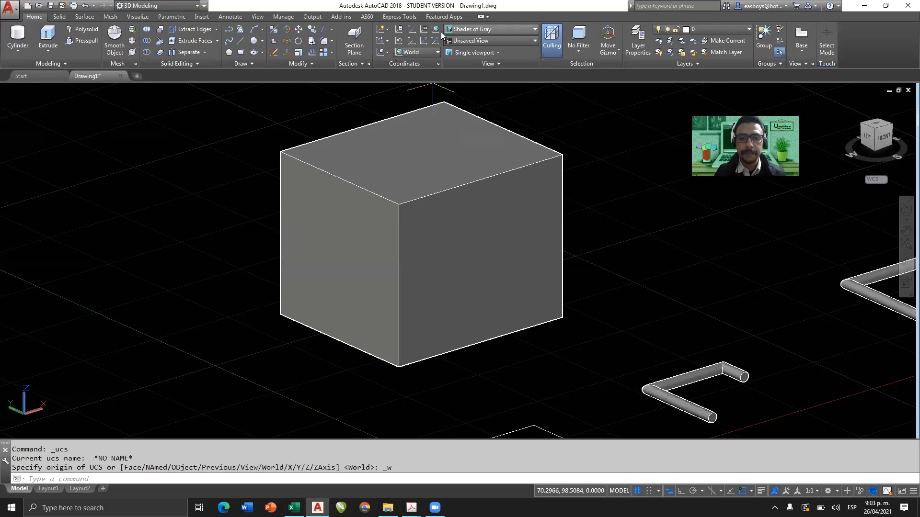
Define a 3-point UCS on the box's front face: origin at the near lower corner, X along the bottom edge, Y up the near vertical edge.
{"action": "left_click", "coordinate": [435, 42]}
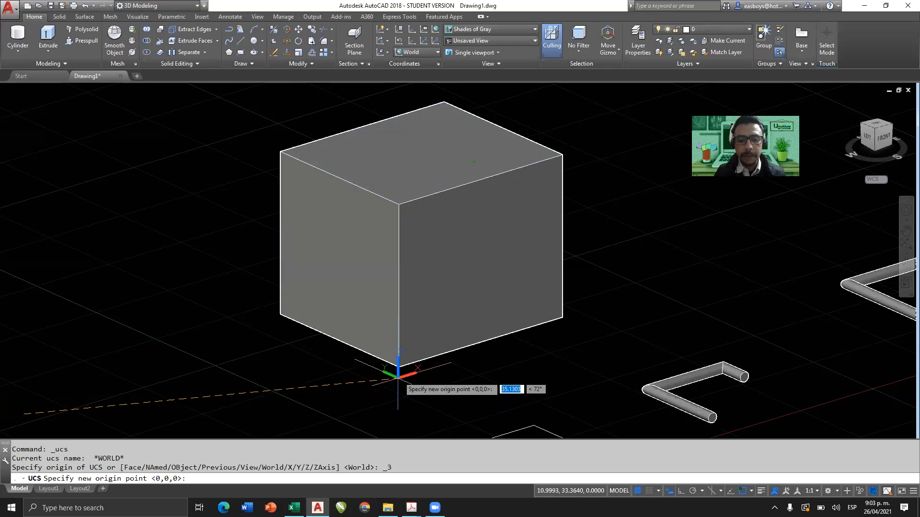
{"action": "left_click", "coordinate": [399, 365]}
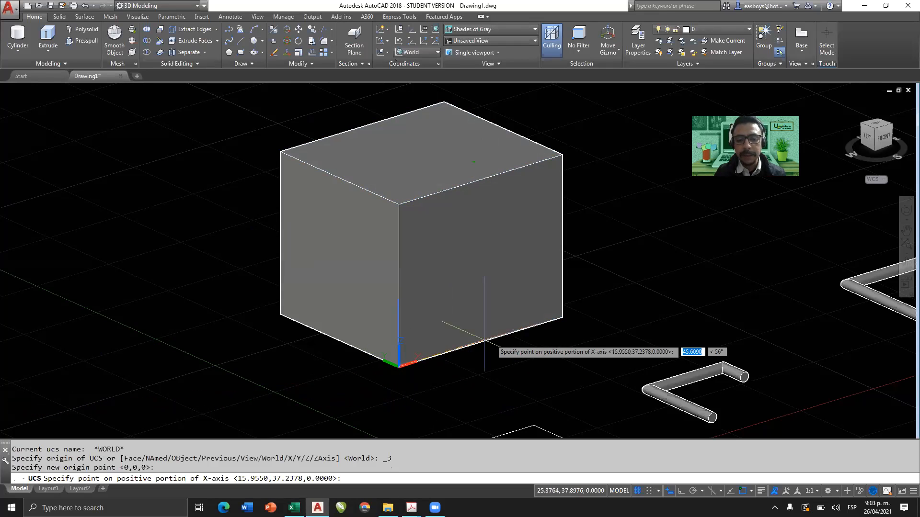
{"action": "left_click", "coordinate": [562, 317]}
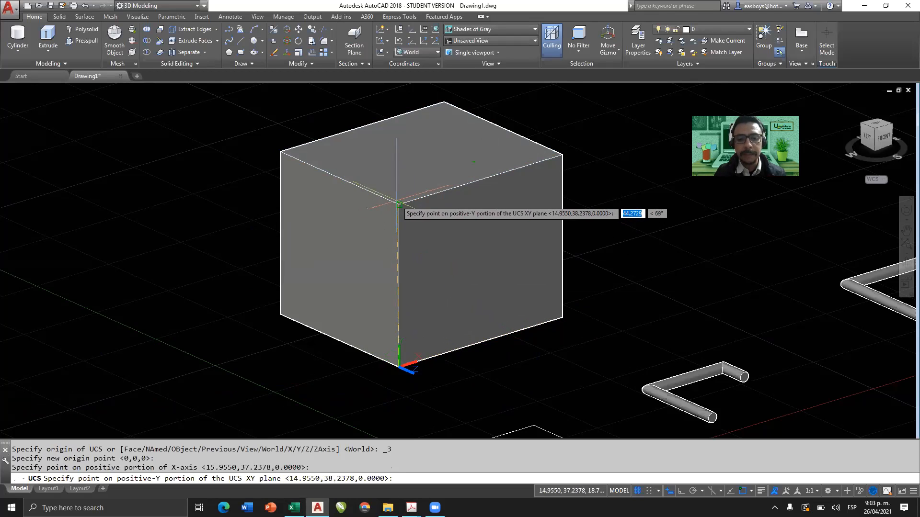
{"action": "left_click", "coordinate": [398, 205]}
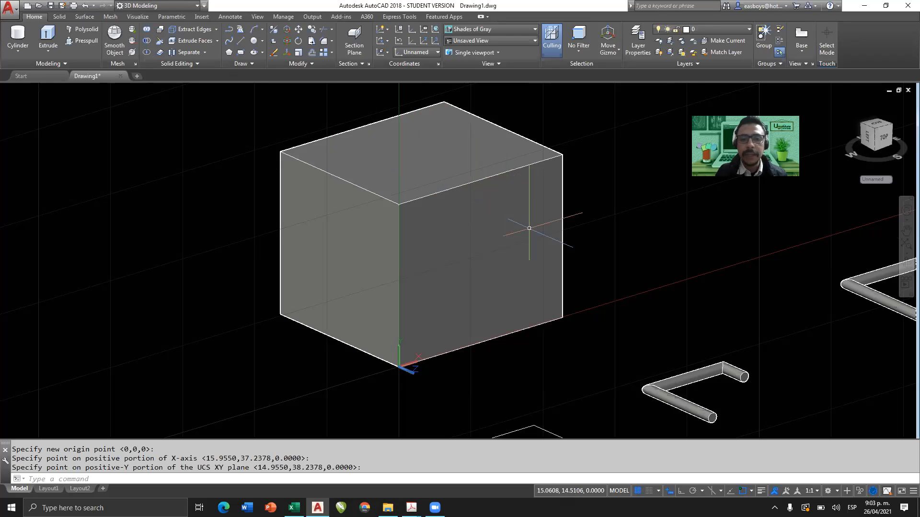
{"action": "left_click_drag", "start_coordinate": [477, 183], "coordinate": [400, 293]}
{"action": "left_click_drag", "start_coordinate": [473, 186], "coordinate": [575, 238]}
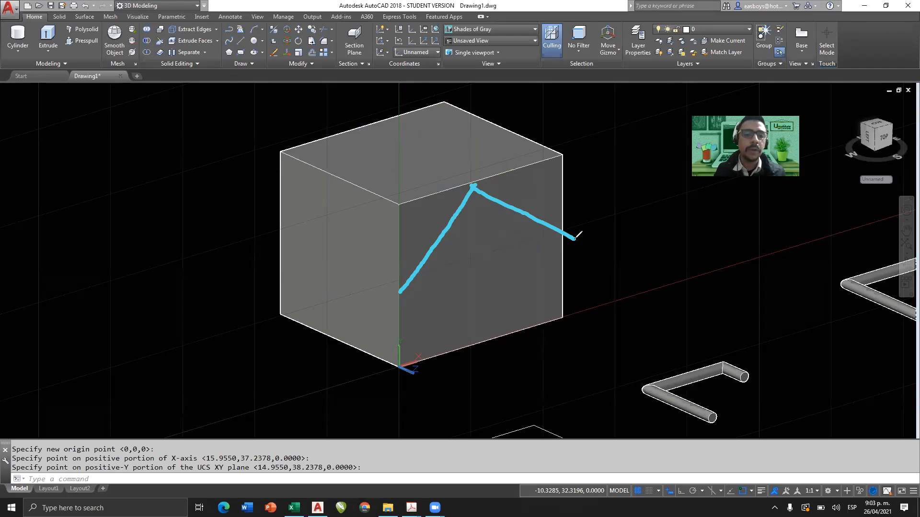
{"action": "left_click", "coordinate": [387, 146]}
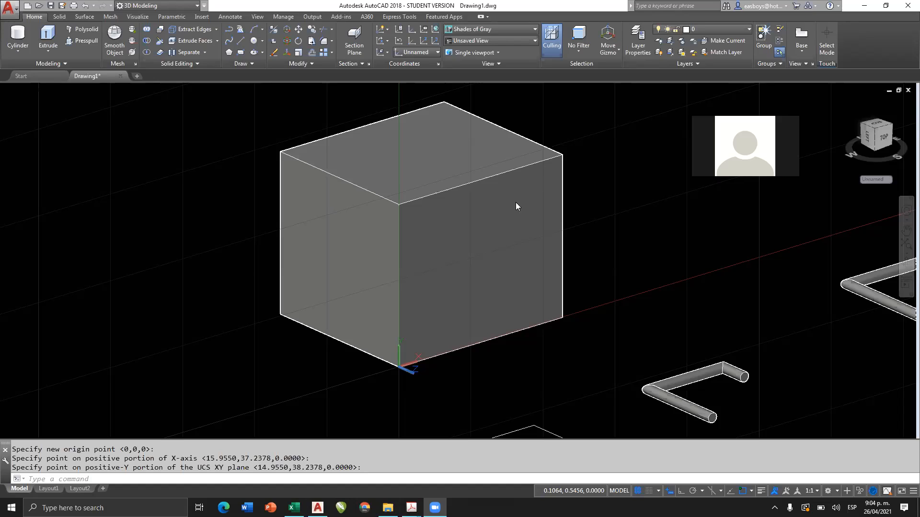
Slice the box through the midpoints of its front face's top edge and near vertical edge, keeping both sides.
{"action": "left_click", "coordinate": [160, 45]}
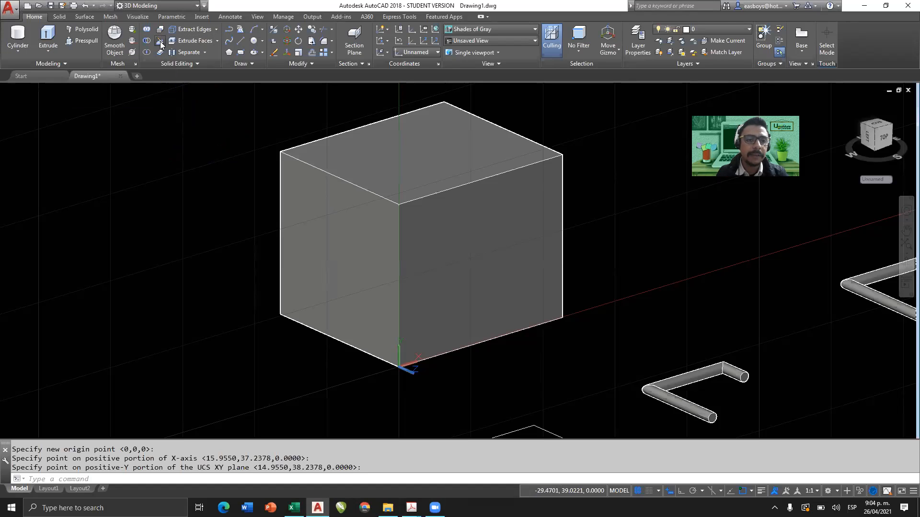
{"action": "left_click", "coordinate": [492, 213]}
{"action": "key", "text": "Return"}
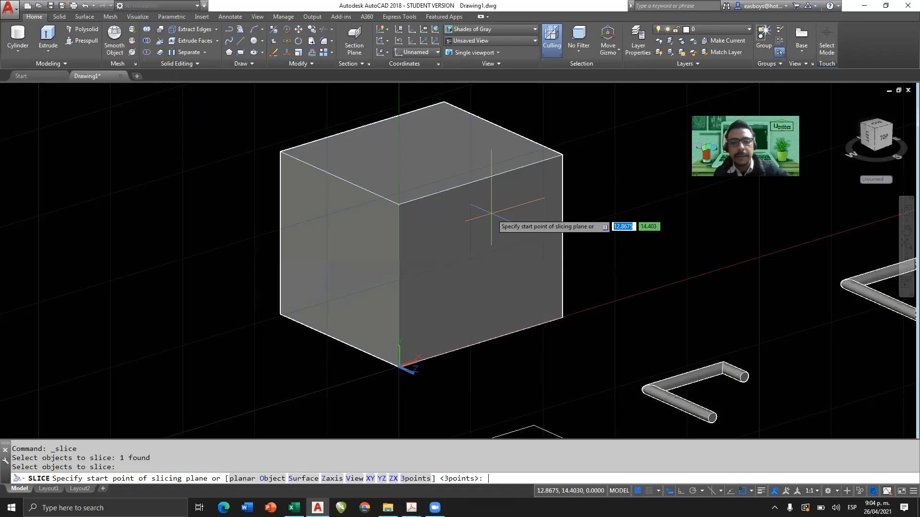
{"action": "left_click", "coordinate": [479, 180]}
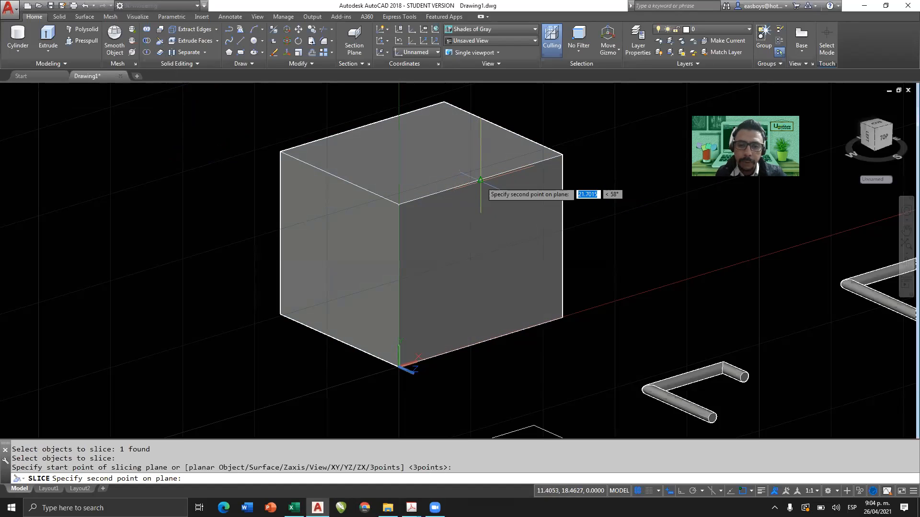
{"action": "left_click", "coordinate": [399, 286]}
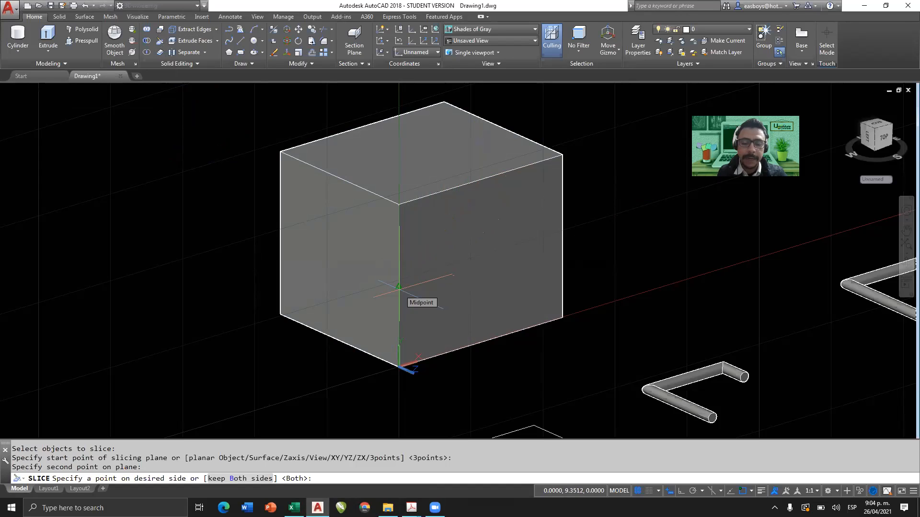
{"action": "key", "text": "Return"}
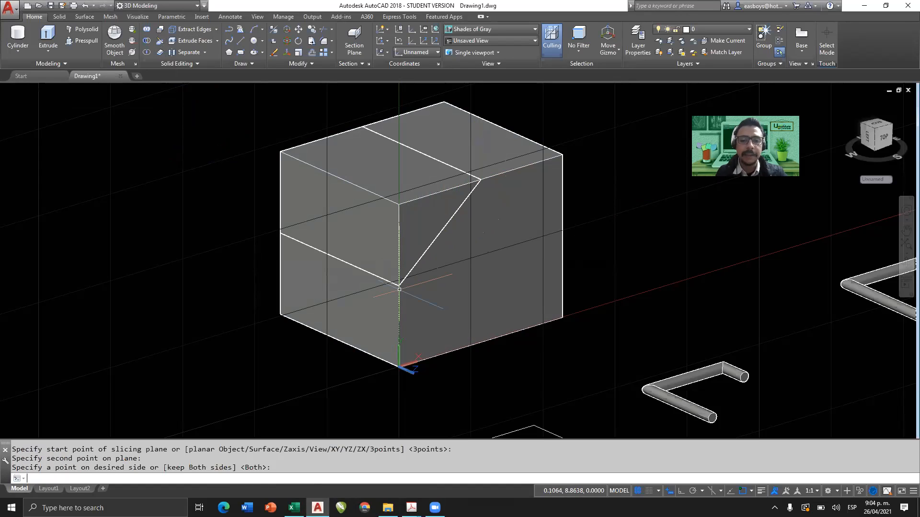
Move the cut-off upper corner wedge away from the box, out past its left side.
{"action": "left_click", "coordinate": [407, 203]}
{"action": "type", "text": "m"}
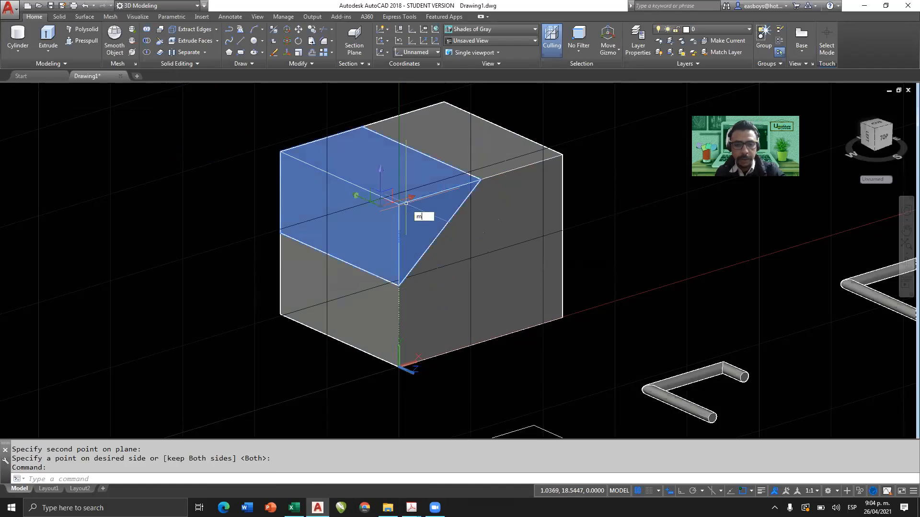
{"action": "key", "text": "Return"}
{"action": "left_click", "coordinate": [407, 211]}
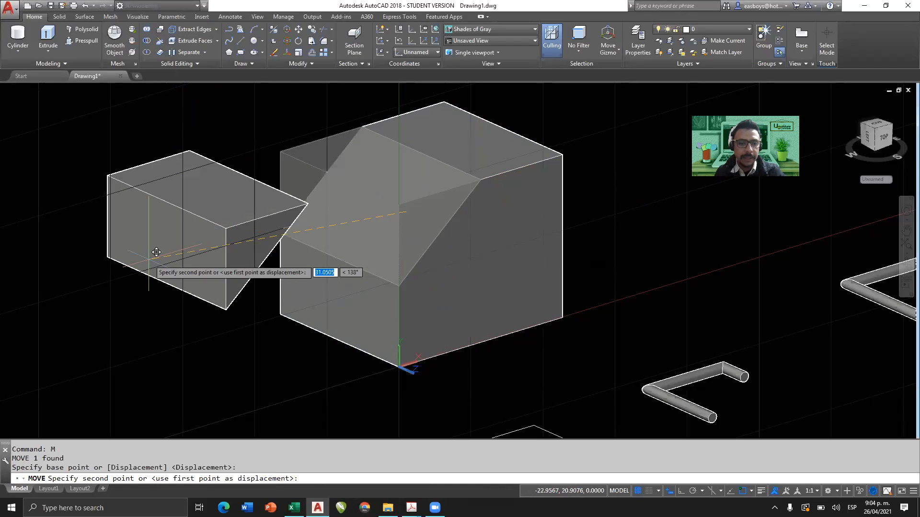
{"action": "left_click", "coordinate": [70, 276]}
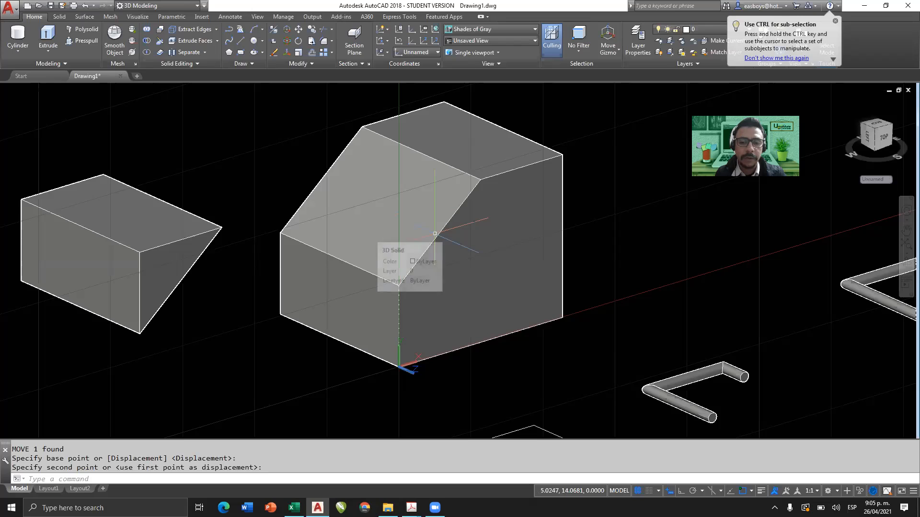
Slice the remaining solid from the front face's apex to the midpoint of its far vertical edge, keeping both sides.
{"action": "left_click", "coordinate": [159, 42]}
{"action": "left_click", "coordinate": [527, 200]}
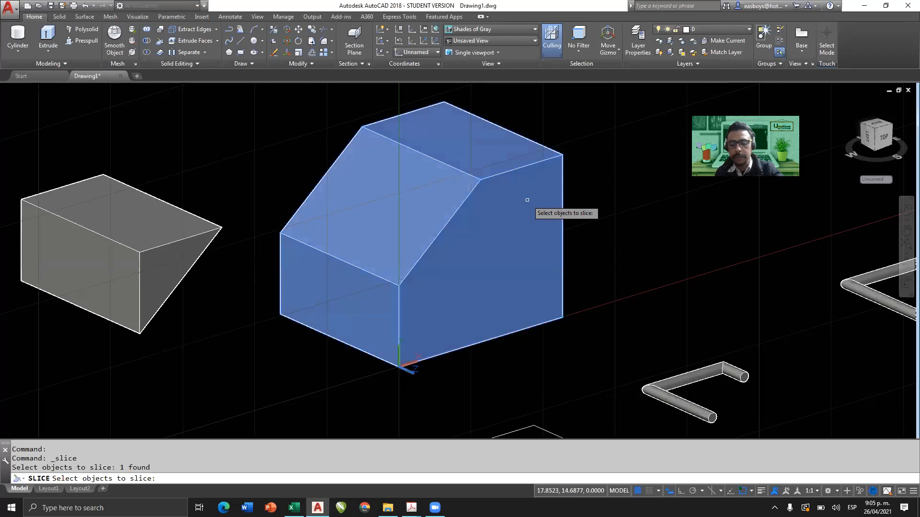
{"action": "key", "text": "Return"}
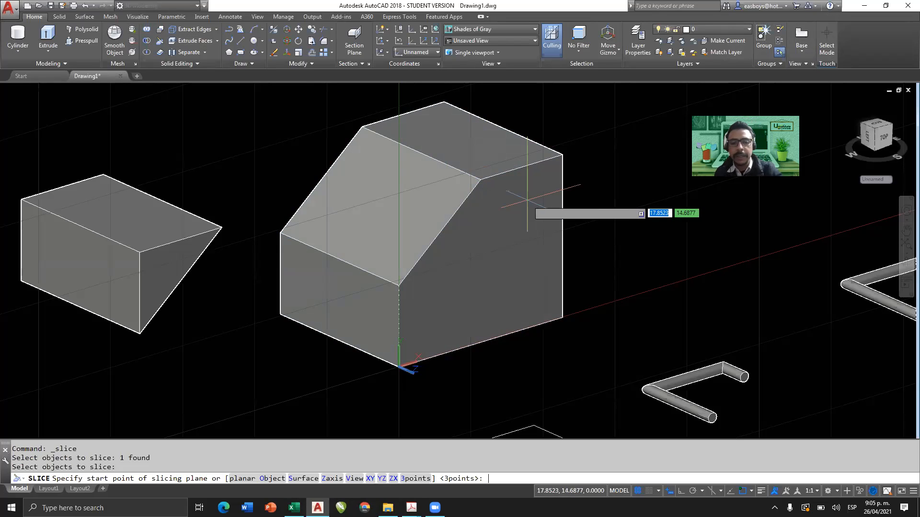
{"action": "left_click", "coordinate": [480, 179]}
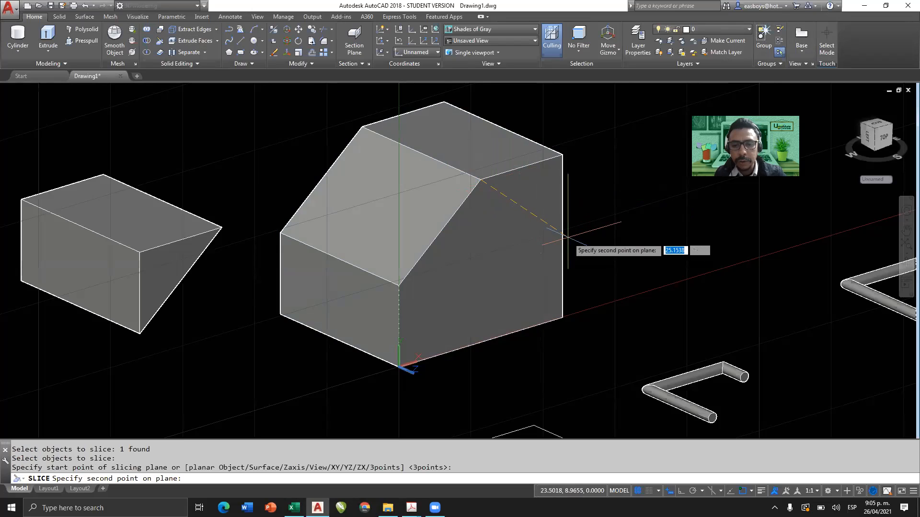
{"action": "left_click", "coordinate": [562, 237]}
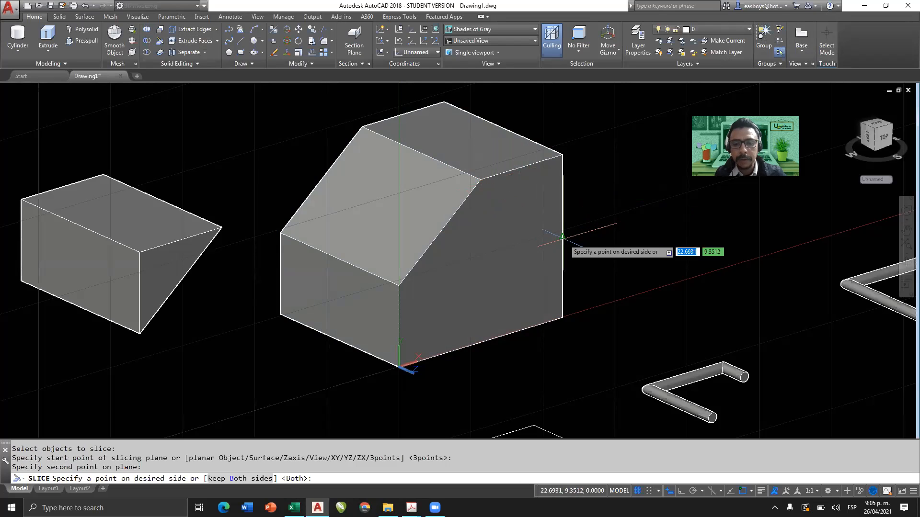
{"action": "left_click", "coordinate": [548, 190]}
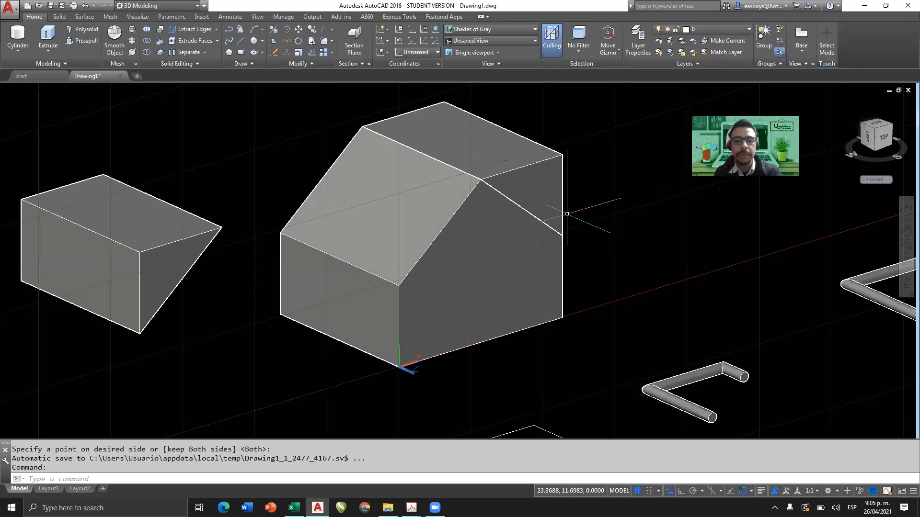
Move the second cut-off corner wedge off the solid, toward the first detached wedge.
{"action": "left_click", "coordinate": [548, 182]}
{"action": "type", "text": "m"}
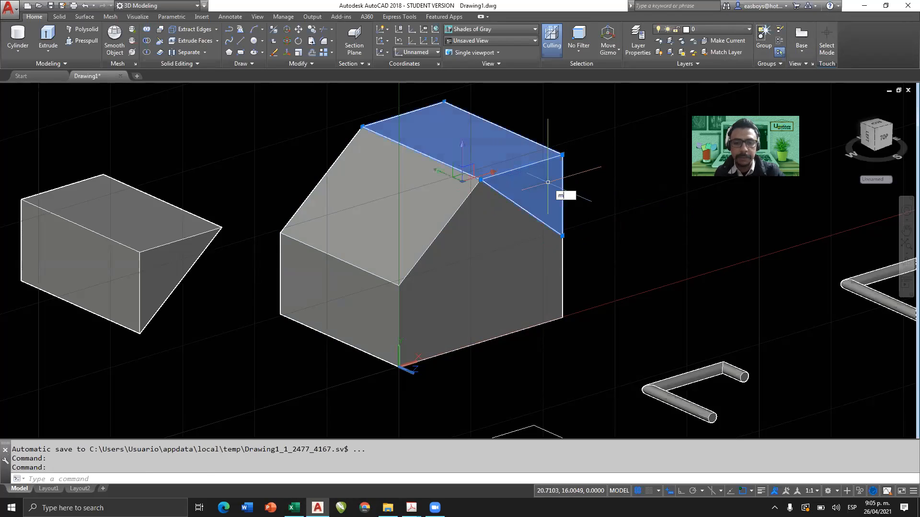
{"action": "key", "text": "Return"}
{"action": "left_click", "coordinate": [531, 182]}
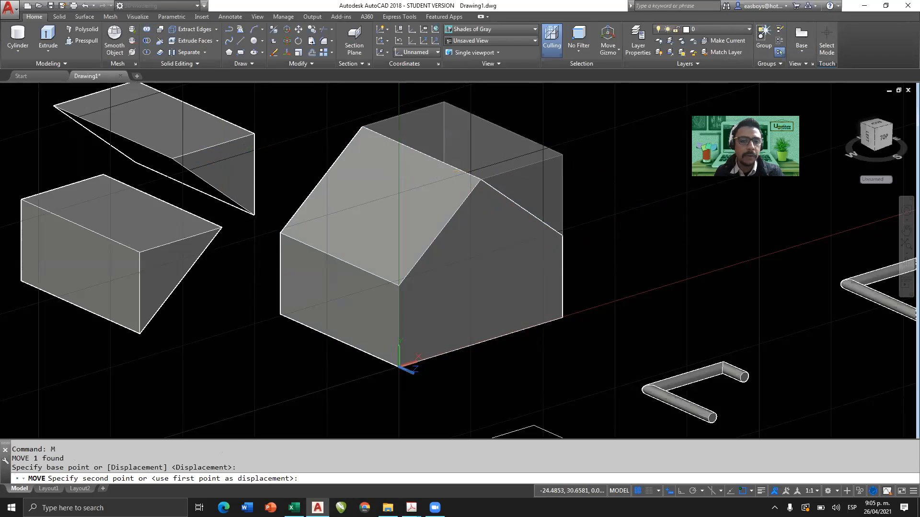
{"action": "left_click", "coordinate": [196, 219]}
Delete both detached corner wedges, leaving the house-shaped solid.
{"action": "left_click", "coordinate": [196, 220]}
{"action": "key", "text": "Delete"}
{"action": "left_click", "coordinate": [223, 152]}
{"action": "key", "text": "Delete"}
Set the user coordinate system back to World.
{"action": "scroll", "coordinate": [432, 249], "scroll_direction": "down", "scroll_amount": 2}
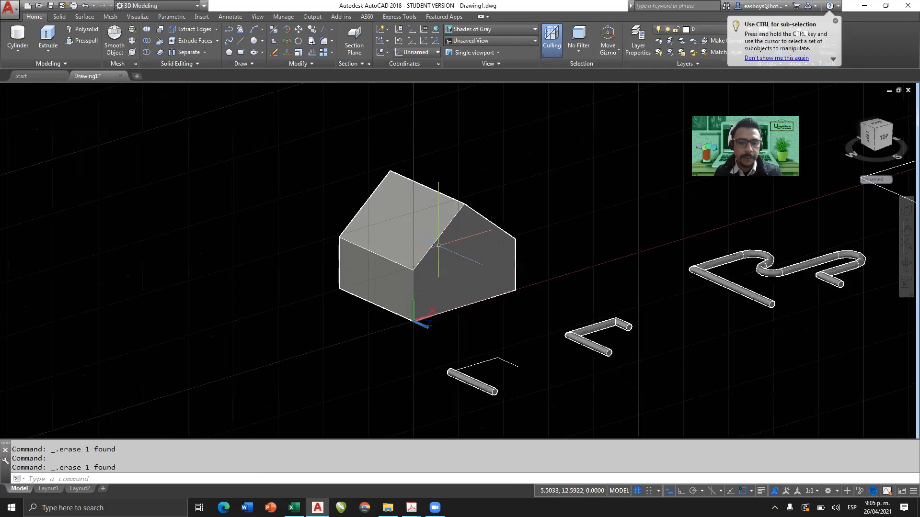
{"action": "mouse_move", "coordinate": [464, 274]}
{"action": "middle_mouse_down", "text": "shift"}
{"action": "mouse_move", "coordinate": [546, 322]}
{"action": "mouse_move", "coordinate": [393, 246]}
{"action": "mouse_move", "coordinate": [451, 267]}
{"action": "middle_mouse_up", "text": "shift"}
{"action": "scroll", "coordinate": [452, 267], "scroll_direction": "up", "scroll_amount": 3}
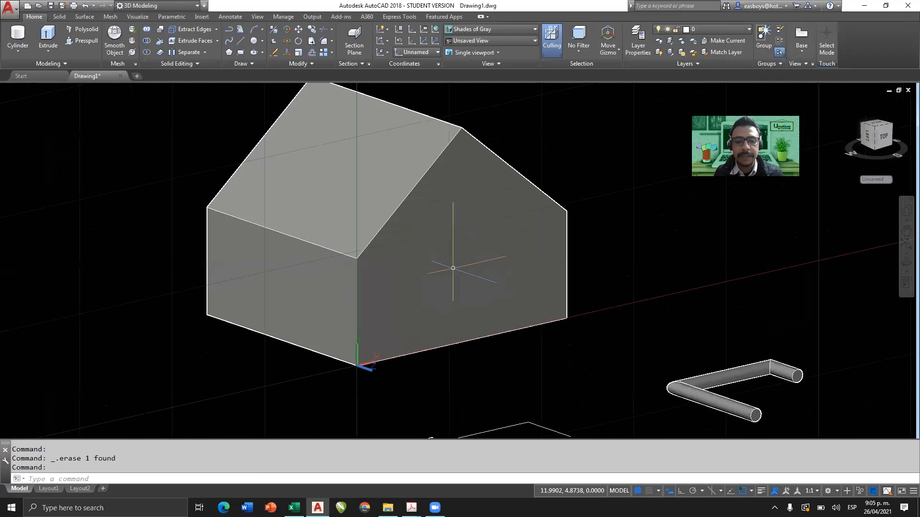
{"action": "left_click", "coordinate": [436, 29]}
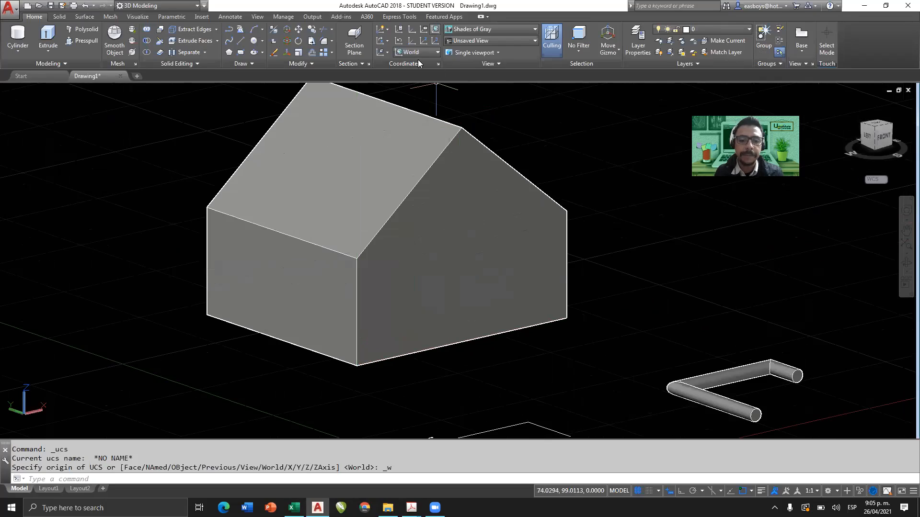
{"action": "scroll", "coordinate": [477, 244], "scroll_direction": "down", "scroll_amount": 3}
{"action": "middle_click_drag", "start_coordinate": [470, 261], "coordinate": [402, 272], "text": "shift"}
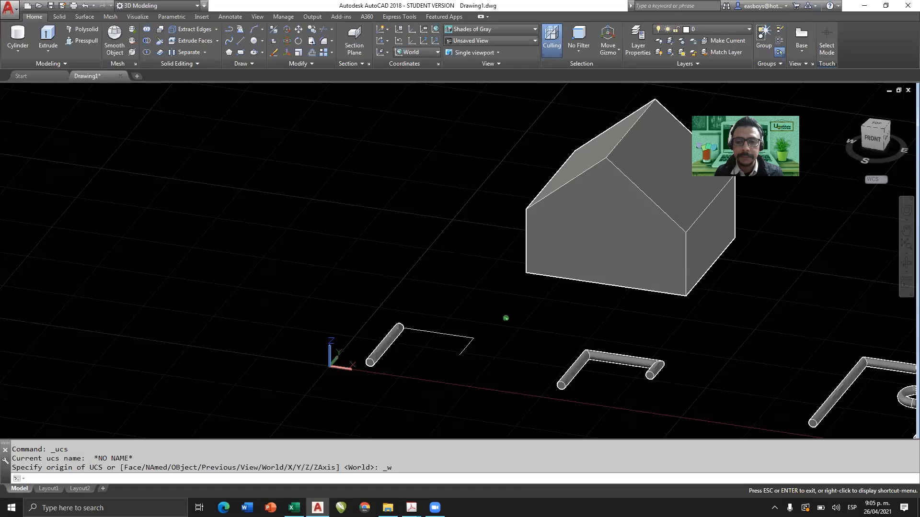
{"action": "middle_click_drag", "start_coordinate": [556, 215], "coordinate": [526, 250]}
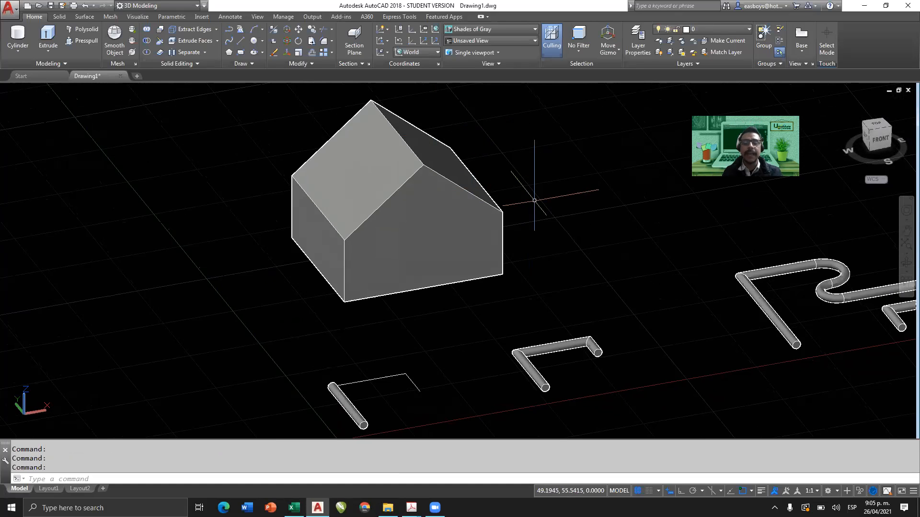
{"action": "middle_click_drag", "start_coordinate": [472, 211], "coordinate": [447, 203], "text": "shift"}
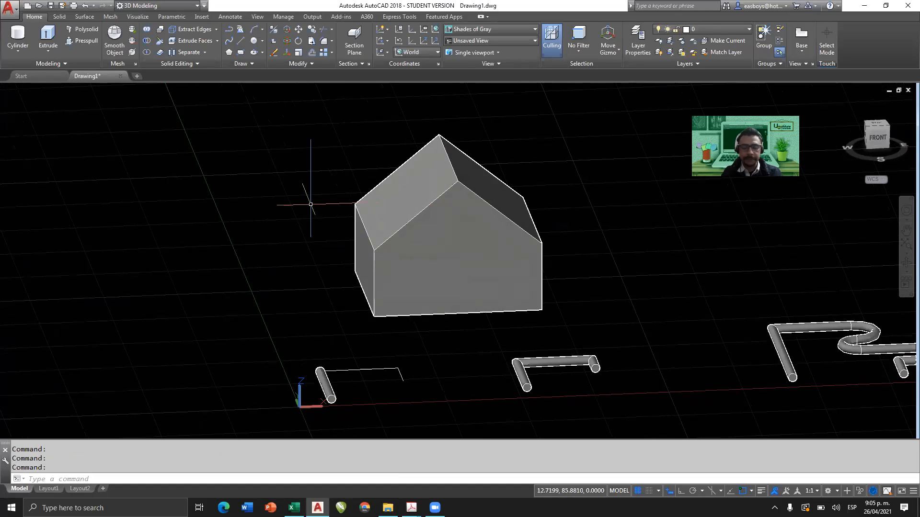
Undo the World UCS change, both wedge deletions, the second wedge's move and the second corner slice.
{"action": "mouse_move", "coordinate": [411, 508]}
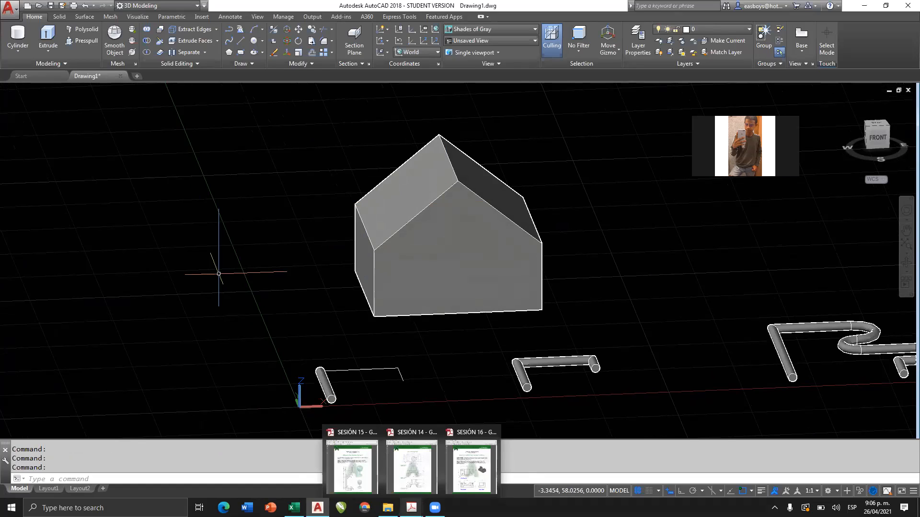
{"action": "key", "text": "ctrl+z"}
{"action": "key", "text": "ctrl+z"}
{"action": "key", "text": "ctrl+z"}
{"action": "key", "text": "ctrl+z"}
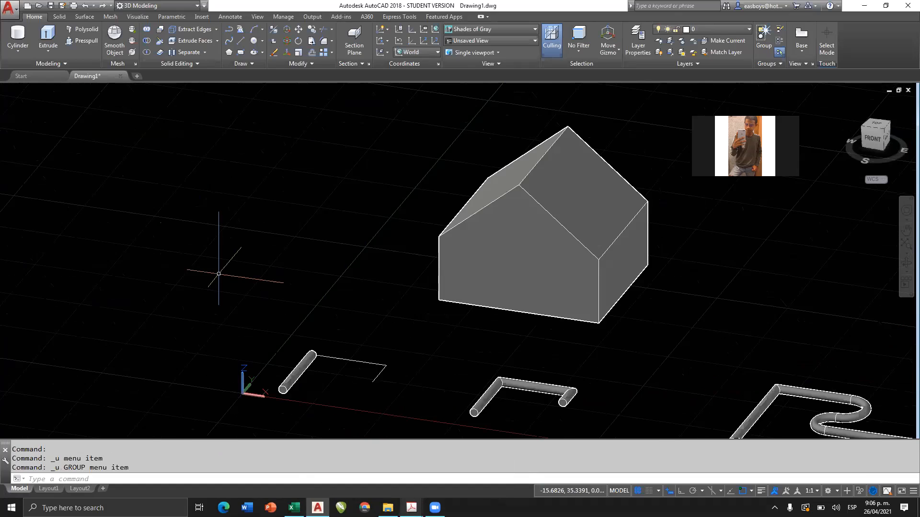
{"action": "key", "text": "ctrl+z"}
{"action": "key", "text": "ctrl+z"}
{"action": "key", "text": "ctrl+z"}
{"action": "key", "text": "ctrl+z"}
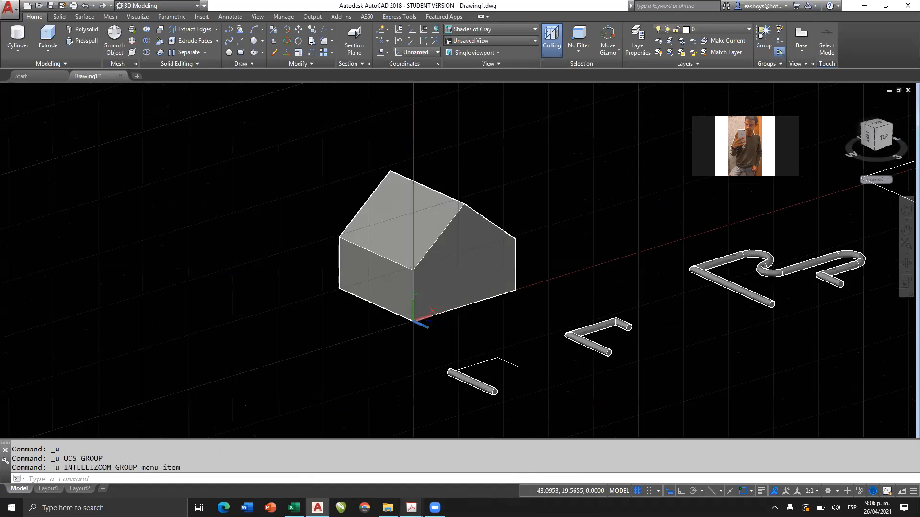
{"action": "key", "text": "ctrl+z"}
{"action": "key", "text": "ctrl+z"}
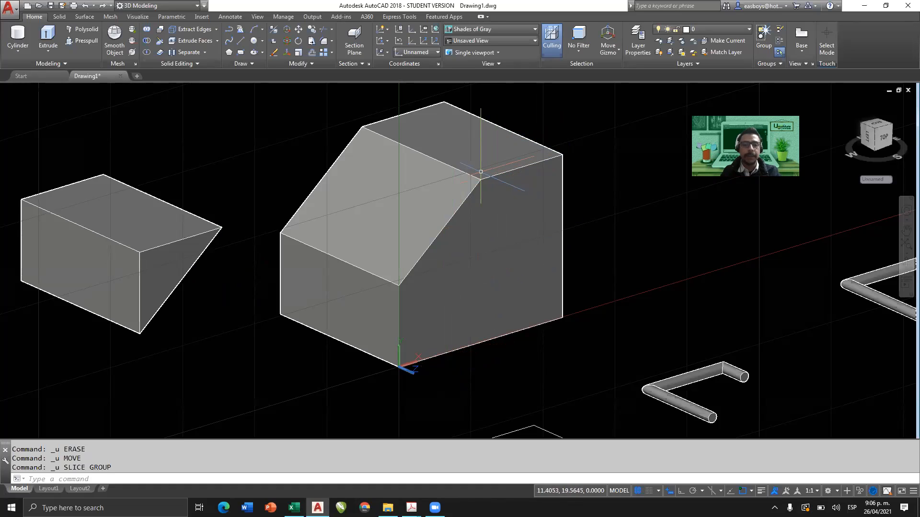
Slice the remaining solid from the front face's upper slope corner to the midpoint of its far vertical edge, keeping both sides.
{"action": "left_click", "coordinate": [160, 46]}
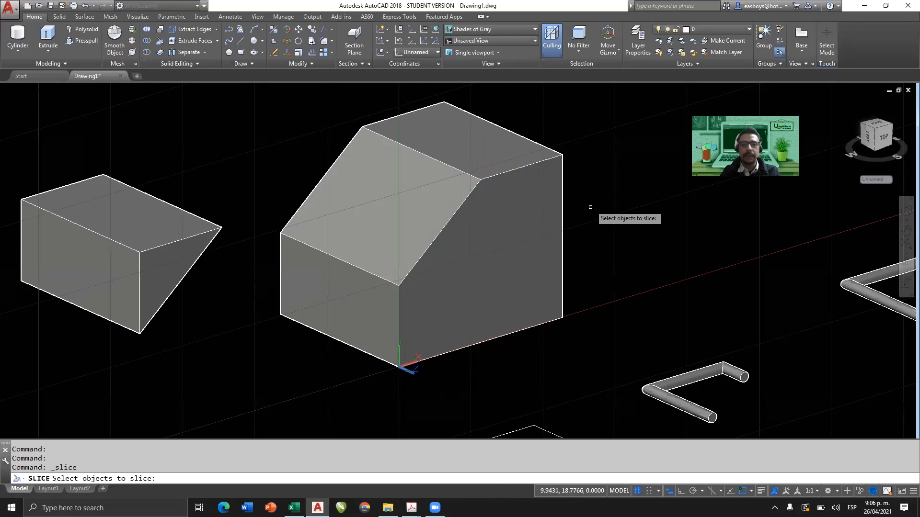
{"action": "left_click", "coordinate": [526, 201]}
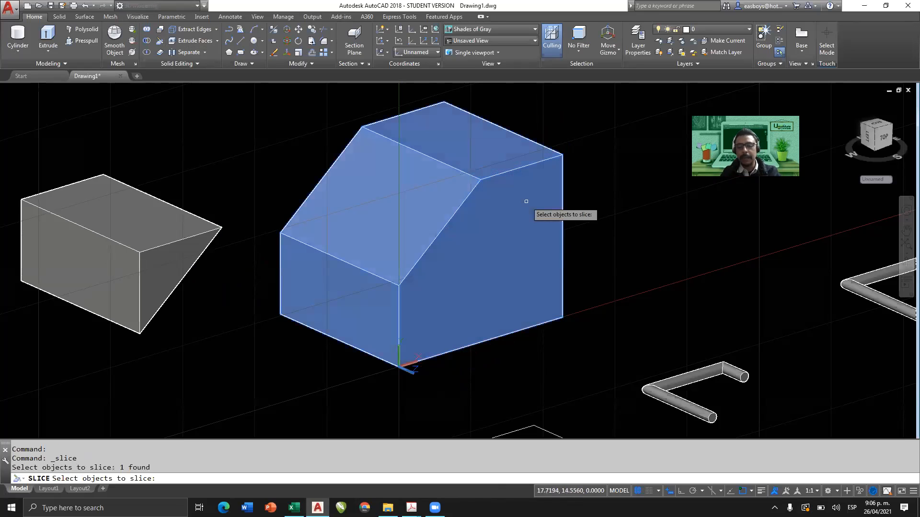
{"action": "key", "text": "Return"}
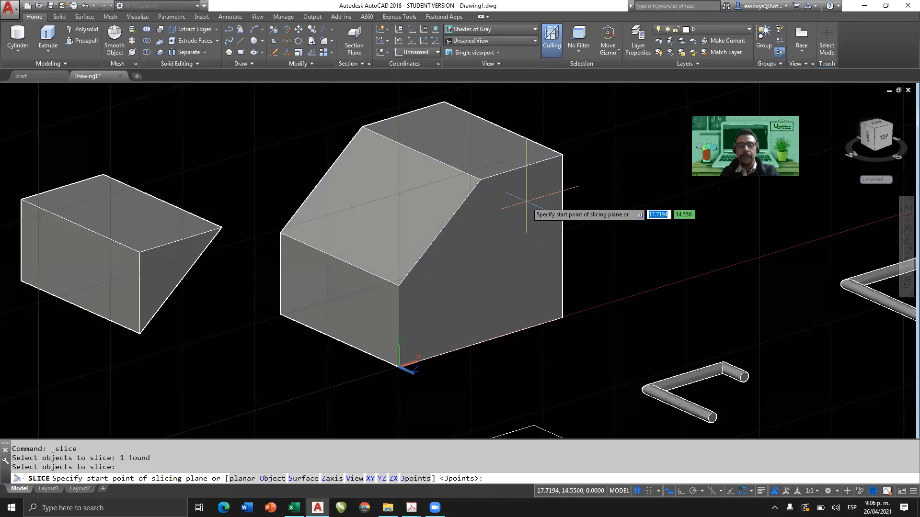
{"action": "left_click", "coordinate": [481, 180]}
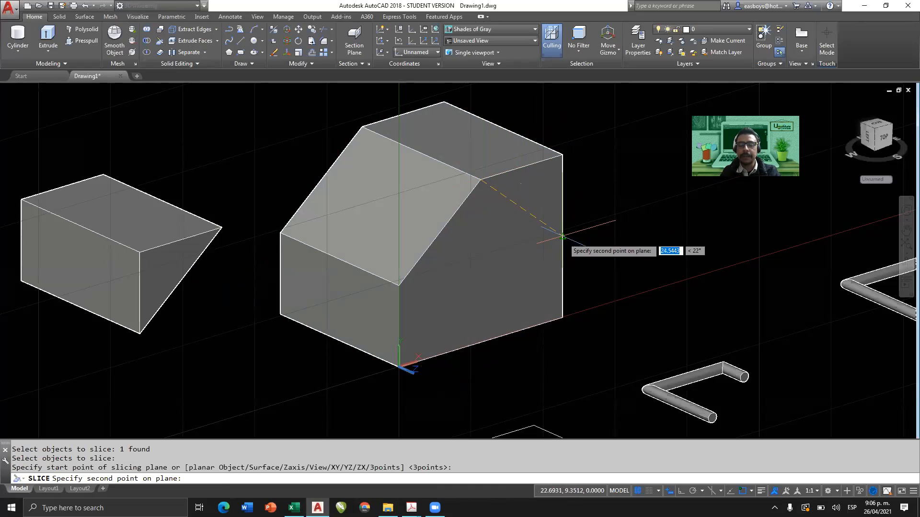
{"action": "left_click", "coordinate": [563, 237]}
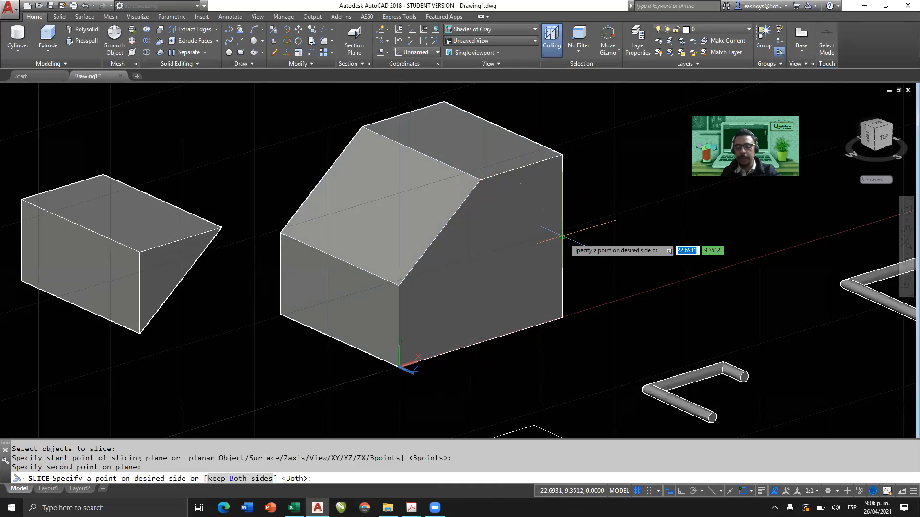
{"action": "middle_click_drag", "start_coordinate": [562, 237], "coordinate": [554, 195], "text": "shift"}
{"action": "key", "text": "Return"}
Delete the newly sliced corner wedge and the earlier detached wedge.
{"action": "left_click", "coordinate": [560, 202]}
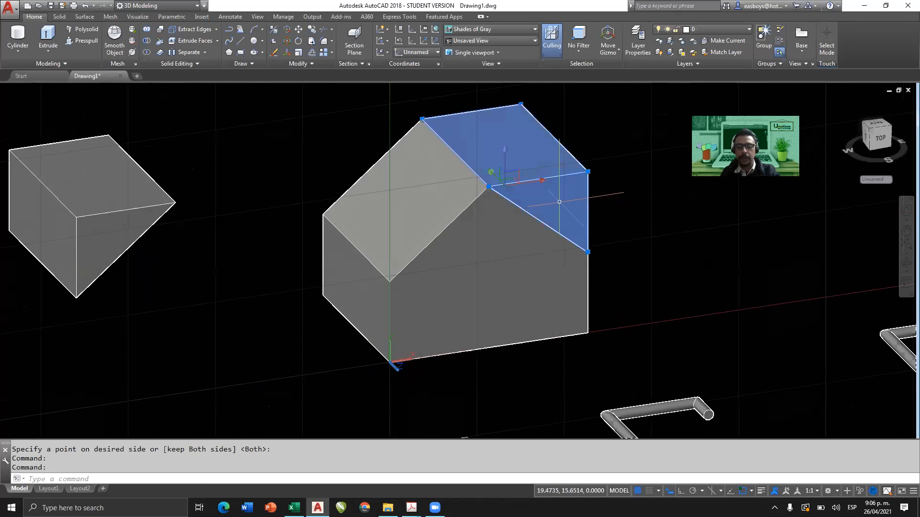
{"action": "key", "text": "Delete"}
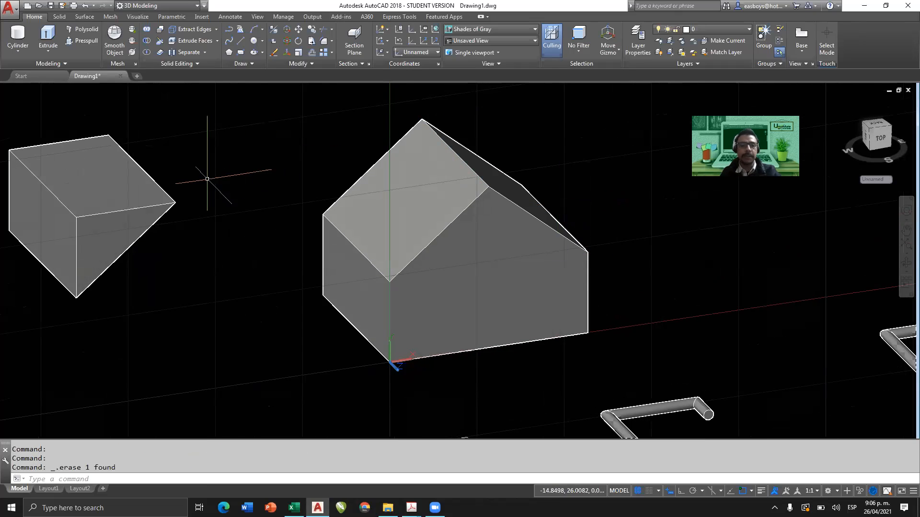
{"action": "left_click", "coordinate": [118, 190]}
{"action": "key", "text": "Delete"}
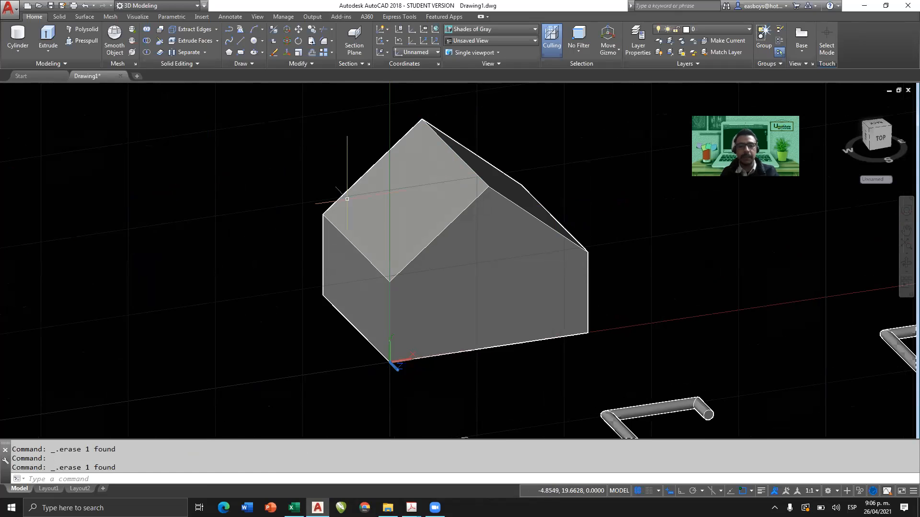
Restore the World coordinate system.
{"action": "middle_click_drag", "start_coordinate": [530, 267], "coordinate": [479, 230], "text": "shift"}
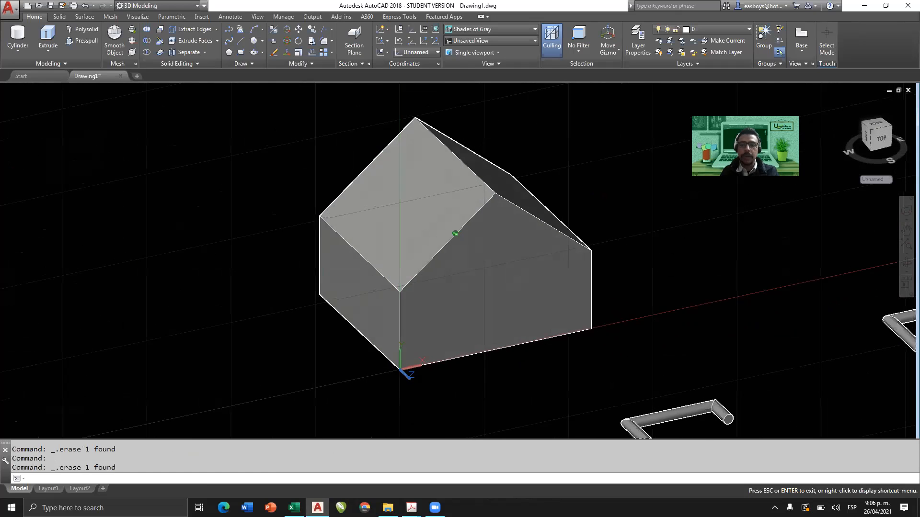
{"action": "left_click", "coordinate": [435, 30]}
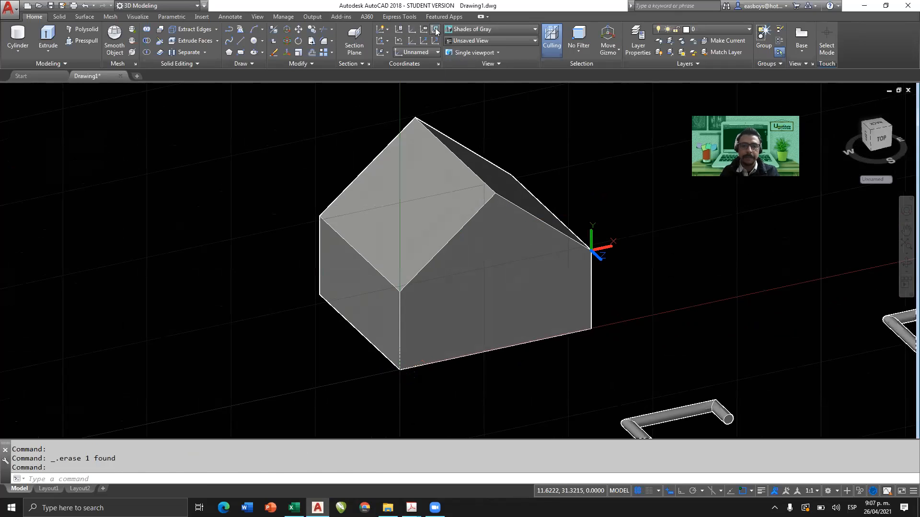
{"action": "scroll", "coordinate": [454, 279], "scroll_direction": "down", "scroll_amount": 2}
{"action": "scroll", "coordinate": [454, 279], "scroll_direction": "down", "scroll_amount": 2}
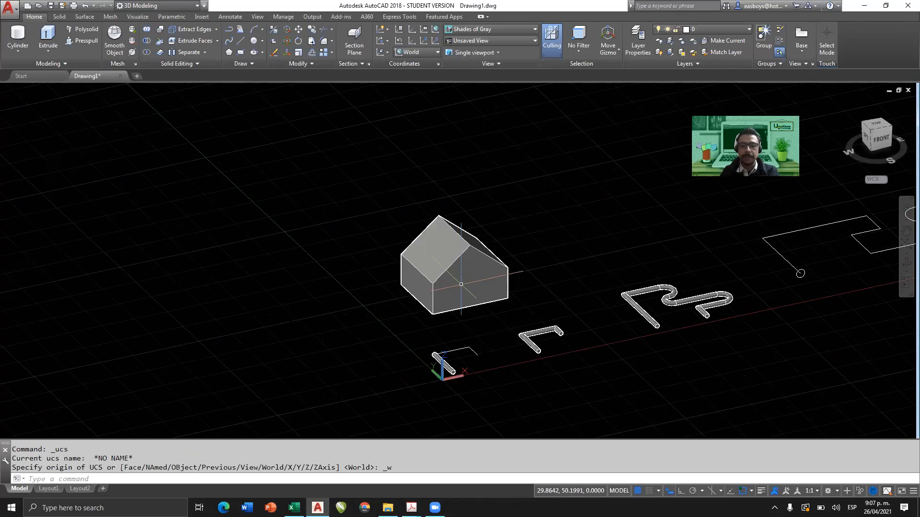
Delete the curved swept pipe and the unextruded circle with its path lines along the X axis.
{"action": "middle_click_drag", "start_coordinate": [453, 279], "coordinate": [413, 289], "text": "shift"}
{"action": "scroll", "coordinate": [542, 305], "scroll_direction": "down", "scroll_amount": 2}
{"action": "scroll", "coordinate": [468, 334], "scroll_direction": "up", "scroll_amount": 3}
{"action": "scroll", "coordinate": [479, 301], "scroll_direction": "down", "scroll_amount": 4}
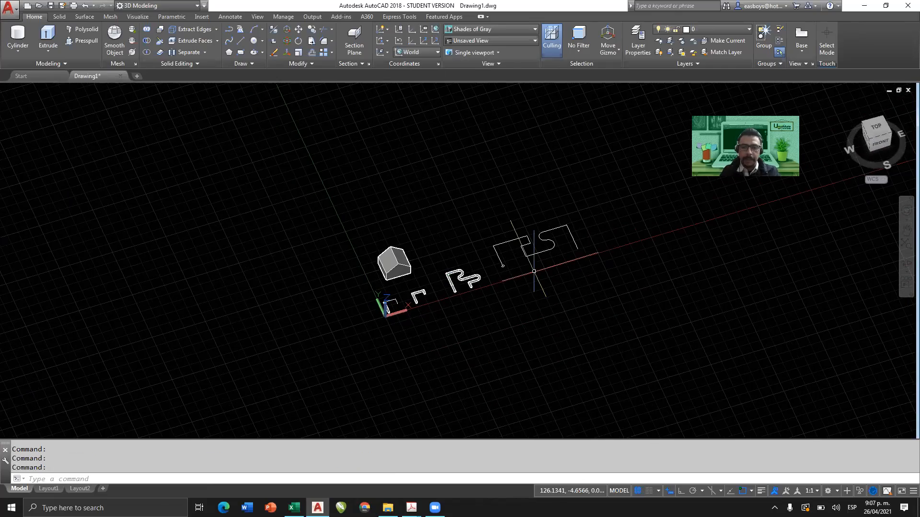
{"action": "left_click", "coordinate": [589, 211]}
{"action": "left_click", "coordinate": [433, 314]}
{"action": "key", "text": "Delete"}
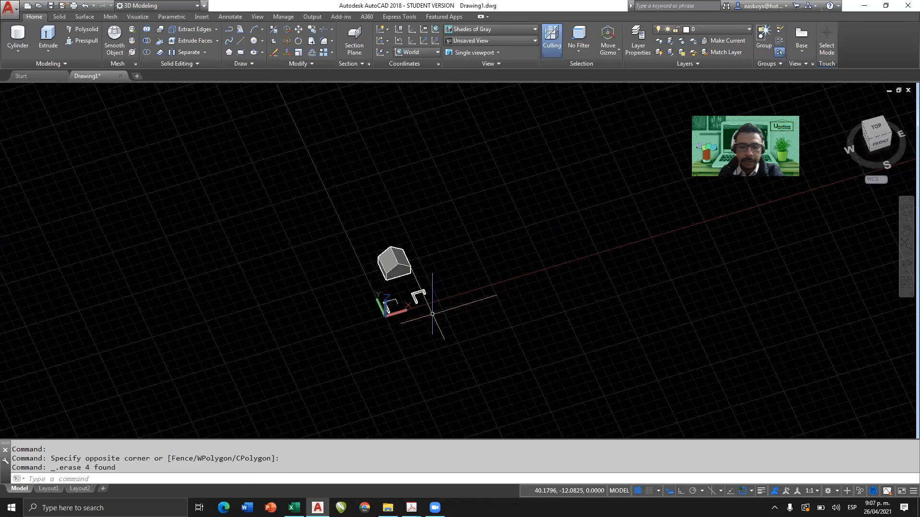
Delete the short bent pipe, and the straight extrusion with its leftover path near the origin.
{"action": "scroll", "coordinate": [487, 236], "scroll_direction": "up", "scroll_amount": 4}
{"action": "left_click", "coordinate": [595, 174]}
{"action": "left_click", "coordinate": [506, 224]}
{"action": "key", "text": "Delete"}
{"action": "left_click", "coordinate": [467, 208]}
{"action": "left_click", "coordinate": [373, 273]}
{"action": "key", "text": "Delete"}
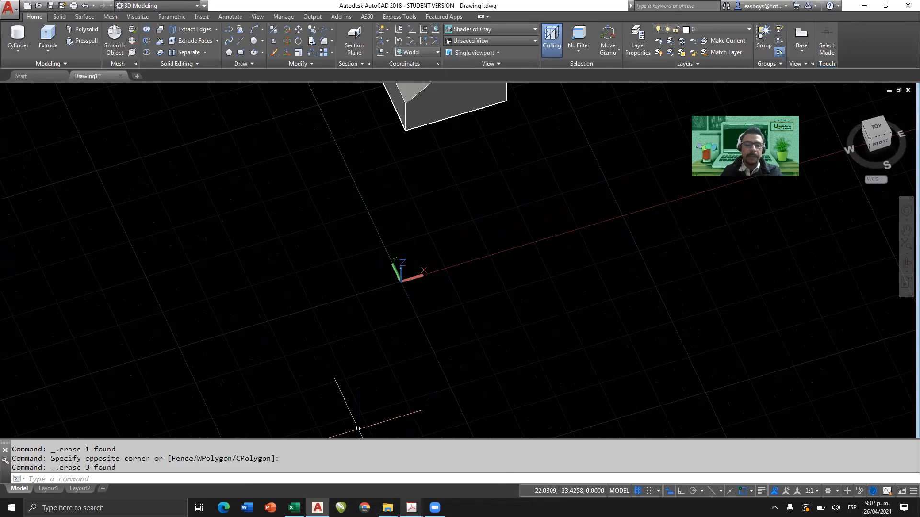
Switch to the SESIÓN 15 exercise guide in Adobe Acrobat and review exercise 15.1's dimensioned goblet profile.
{"action": "mouse_move", "coordinate": [411, 508]}
{"action": "left_click", "coordinate": [351, 471]}
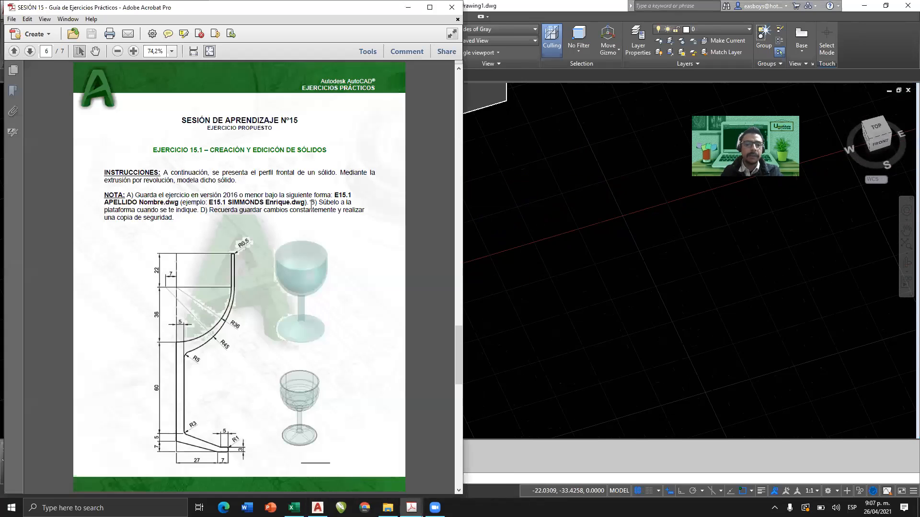
{"action": "key", "text": "super+shift+s"}
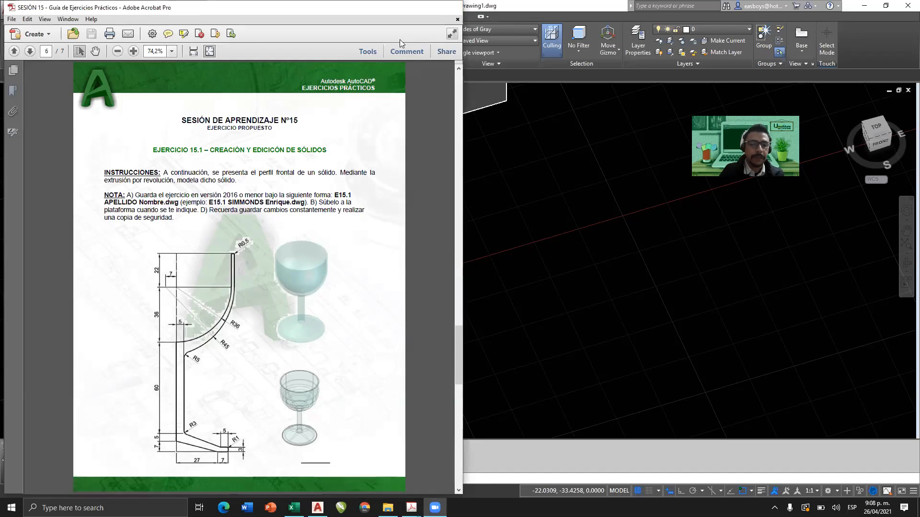
Bring up the SESIÓN 16 exercise guide in a maximized window and review exercises 16.1 and 16.2.
{"action": "left_click", "coordinate": [411, 502]}
{"action": "mouse_move", "coordinate": [410, 505]}
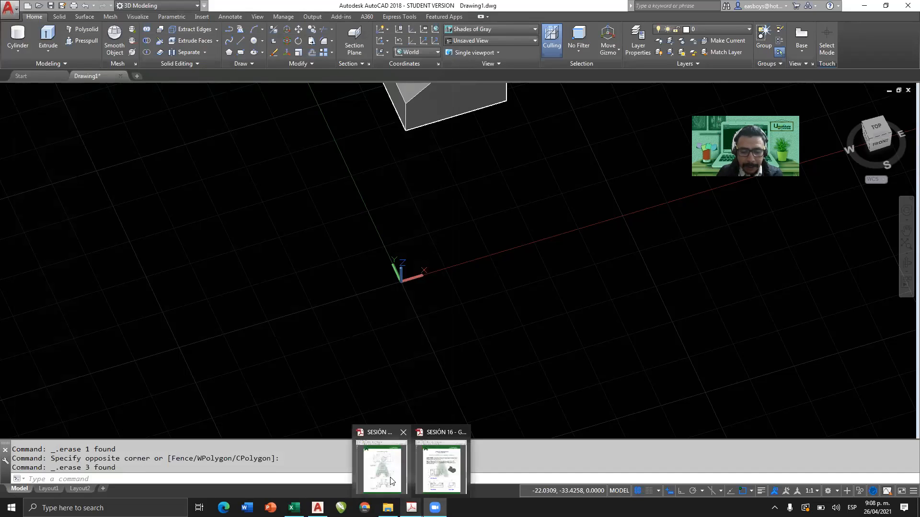
{"action": "left_click", "coordinate": [440, 462]}
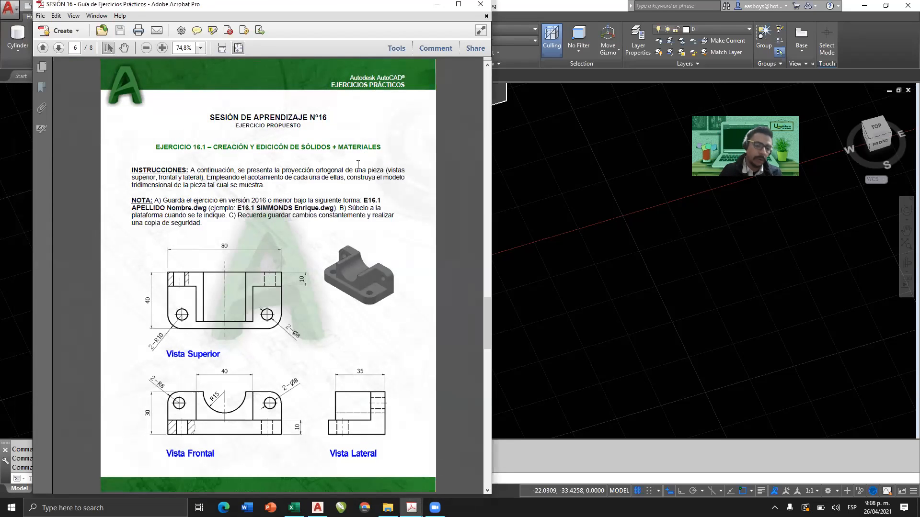
{"action": "left_click", "coordinate": [459, 6]}
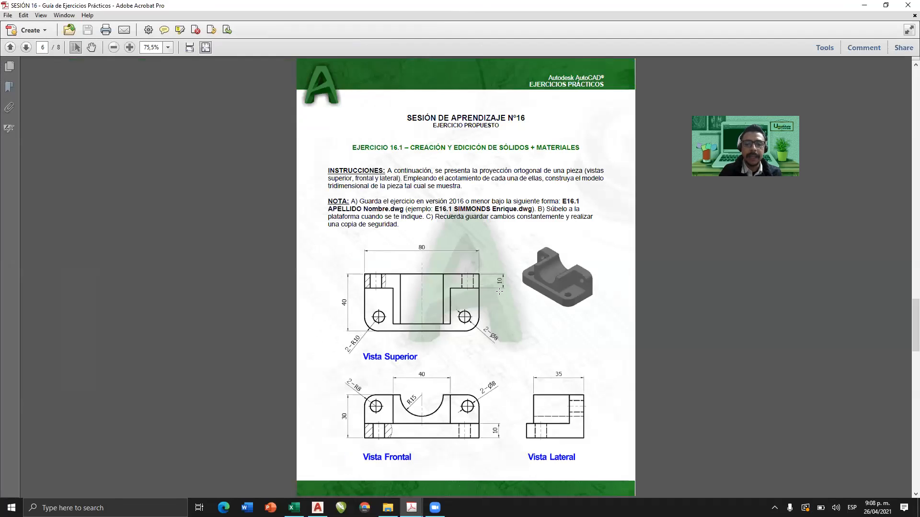
{"action": "scroll", "coordinate": [499, 290], "scroll_direction": "down", "scroll_amount": 3}
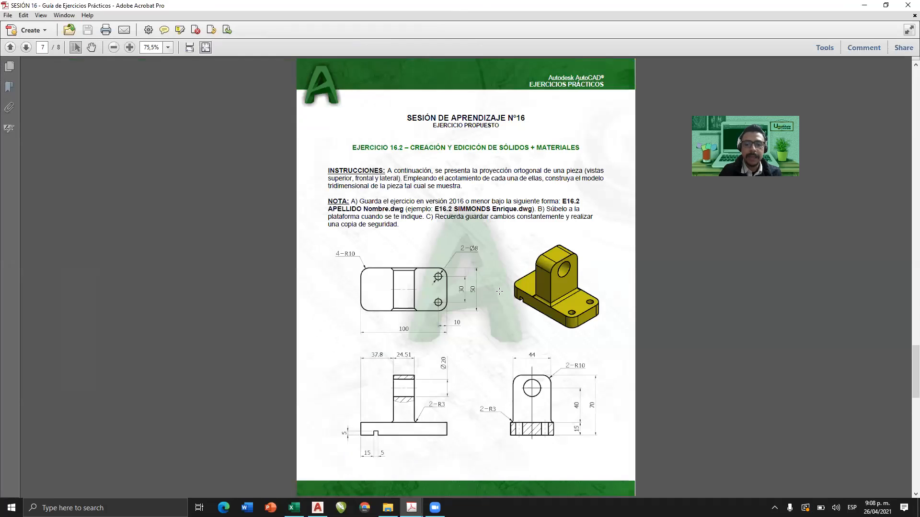
{"action": "scroll", "coordinate": [499, 291], "scroll_direction": "up", "scroll_amount": 3}
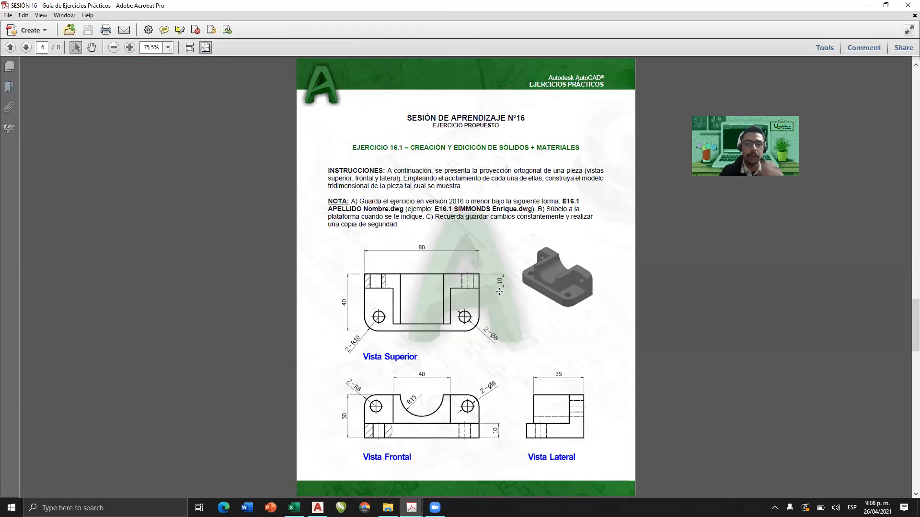
{"action": "scroll", "coordinate": [504, 377], "scroll_direction": "up", "scroll_amount": 1, "text": "ctrl"}
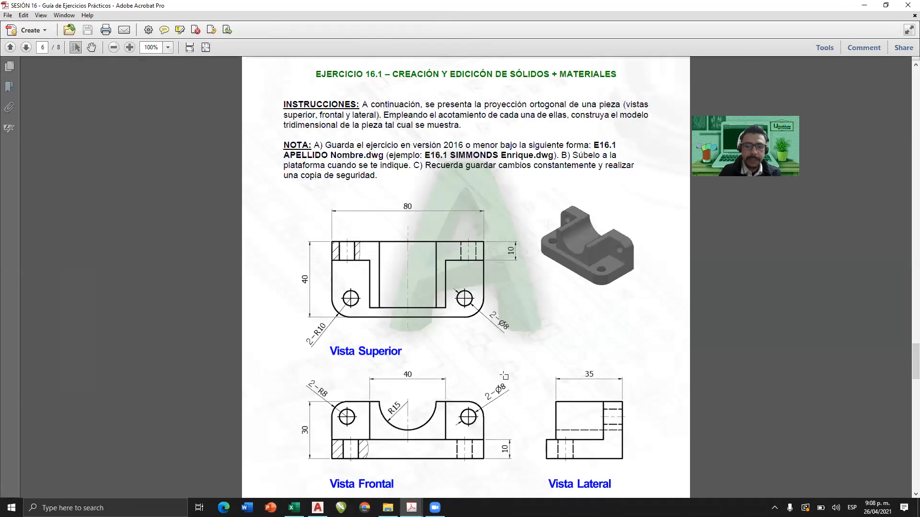
Examine exercise 16.1's dimensioned top, front and side views at 150% magnification.
{"action": "scroll", "coordinate": [504, 377], "scroll_direction": "up", "scroll_amount": 1, "text": "ctrl"}
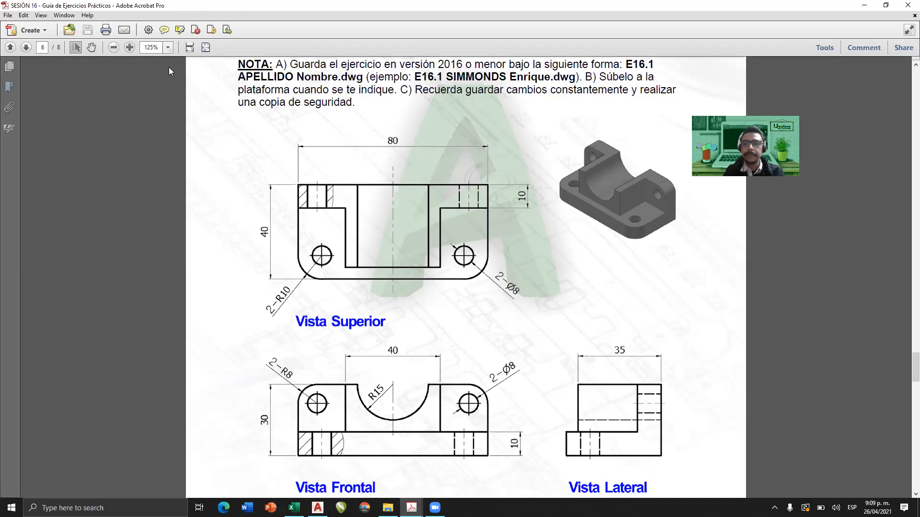
{"action": "left_click", "coordinate": [189, 47]}
{"action": "scroll", "coordinate": [293, 195], "scroll_direction": "down", "scroll_amount": 5}
{"action": "scroll", "coordinate": [295, 201], "scroll_direction": "down", "scroll_amount": 2, "text": "ctrl"}
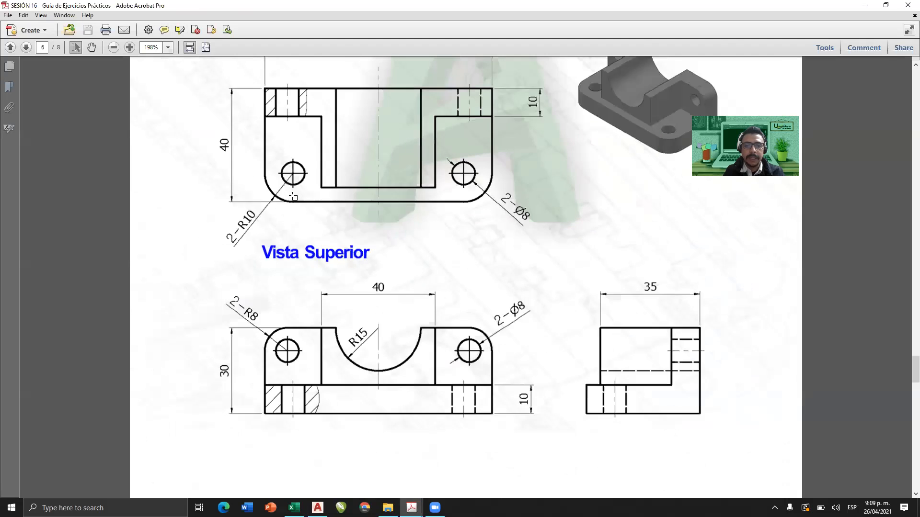
{"action": "scroll", "coordinate": [297, 206], "scroll_direction": "up", "scroll_amount": 2}
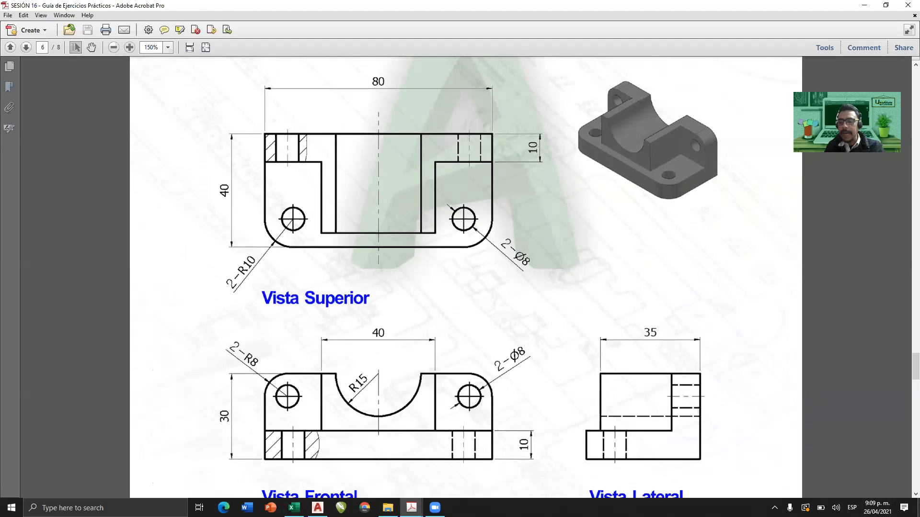
{"action": "scroll", "coordinate": [906, 497], "scroll_direction": "down", "scroll_amount": 2}
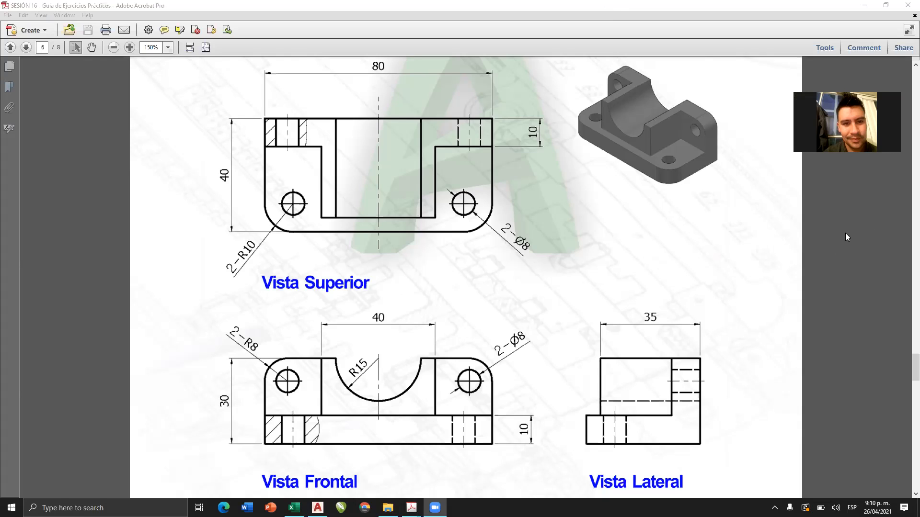
{"action": "key", "text": "XF86AudioRaiseVolume"}
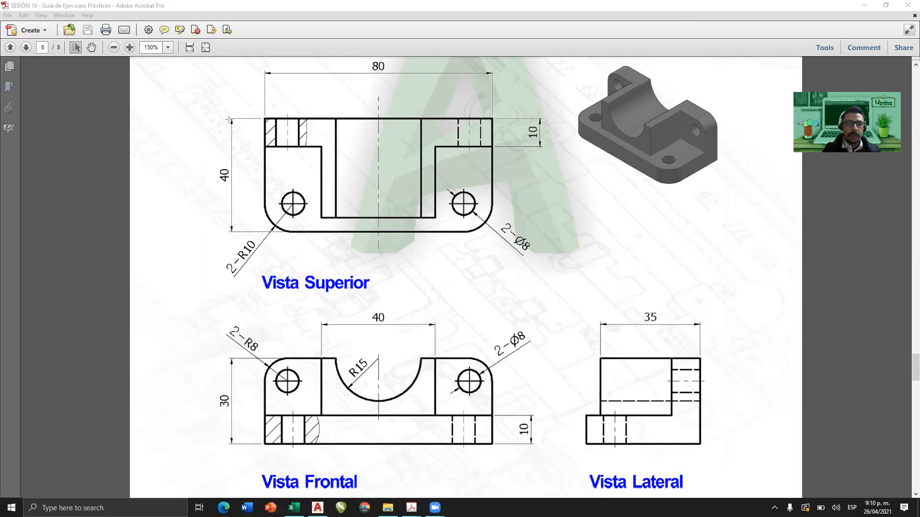
Outline exercise 16.1's Vista Superior with a pink rectangle, and remove the trial line along its 10-unit rear strip.
{"action": "mouse_move", "coordinate": [262, 115]}
{"action": "left_mouse_down"}
{"action": "mouse_move", "coordinate": [498, 222]}
{"action": "mouse_move", "coordinate": [492, 231]}
{"action": "left_mouse_up"}
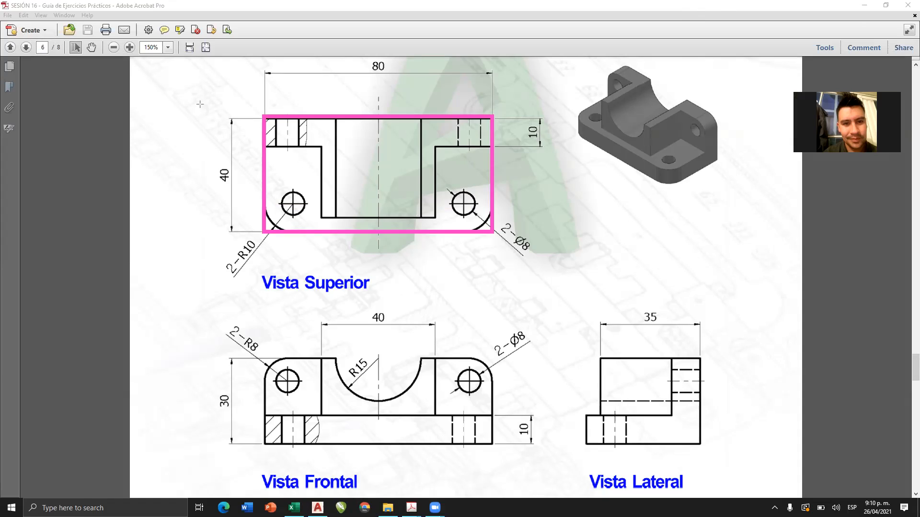
{"action": "left_click_drag", "start_coordinate": [267, 147], "coordinate": [489, 146]}
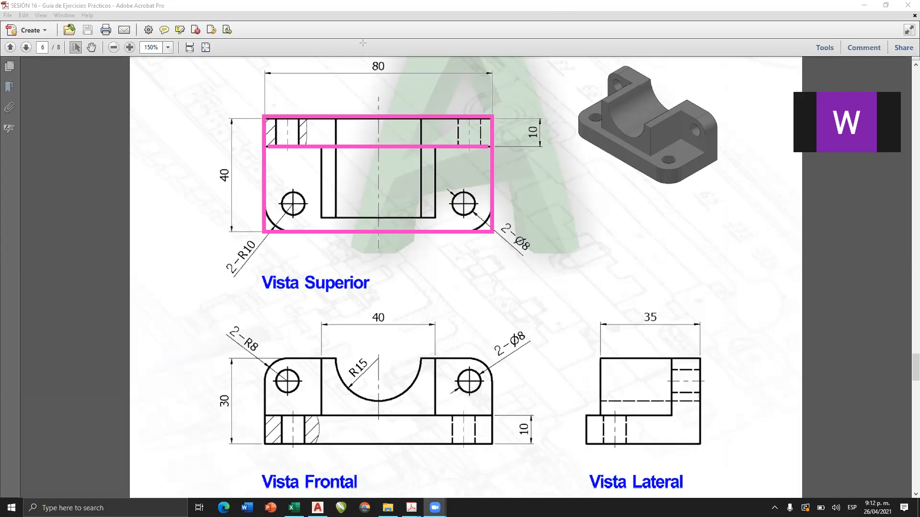
{"action": "left_click", "coordinate": [389, 150]}
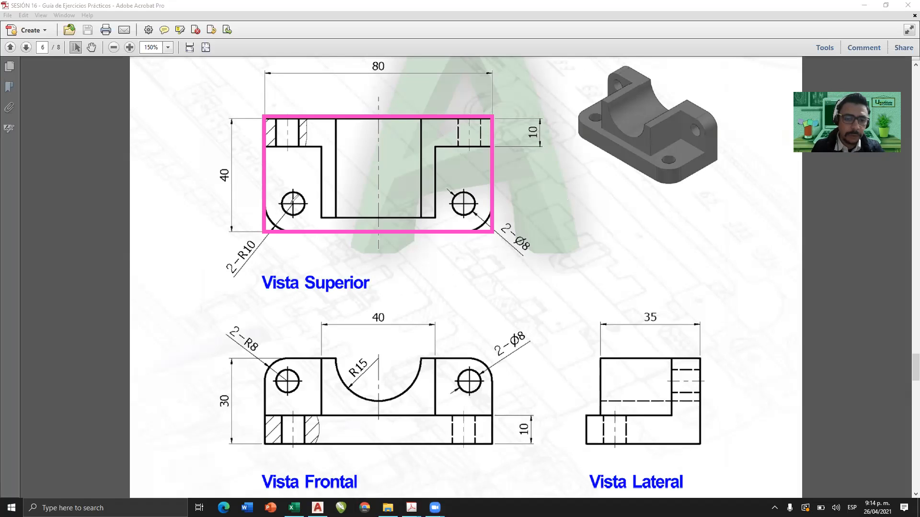
Circle the two Ø8 base holes in pink on both the Vista Superior and the isometric view.
{"action": "mouse_move", "coordinate": [288, 185]}
{"action": "left_mouse_down"}
{"action": "mouse_move", "coordinate": [307, 192]}
{"action": "mouse_move", "coordinate": [282, 190]}
{"action": "left_mouse_up"}
{"action": "mouse_move", "coordinate": [472, 188]}
{"action": "left_mouse_down"}
{"action": "mouse_move", "coordinate": [451, 213]}
{"action": "mouse_move", "coordinate": [461, 190]}
{"action": "left_mouse_up"}
{"action": "mouse_move", "coordinate": [675, 153]}
{"action": "left_mouse_down"}
{"action": "mouse_move", "coordinate": [658, 162]}
{"action": "mouse_move", "coordinate": [670, 158]}
{"action": "left_mouse_up"}
{"action": "left_click_drag", "start_coordinate": [599, 109], "coordinate": [596, 112]}
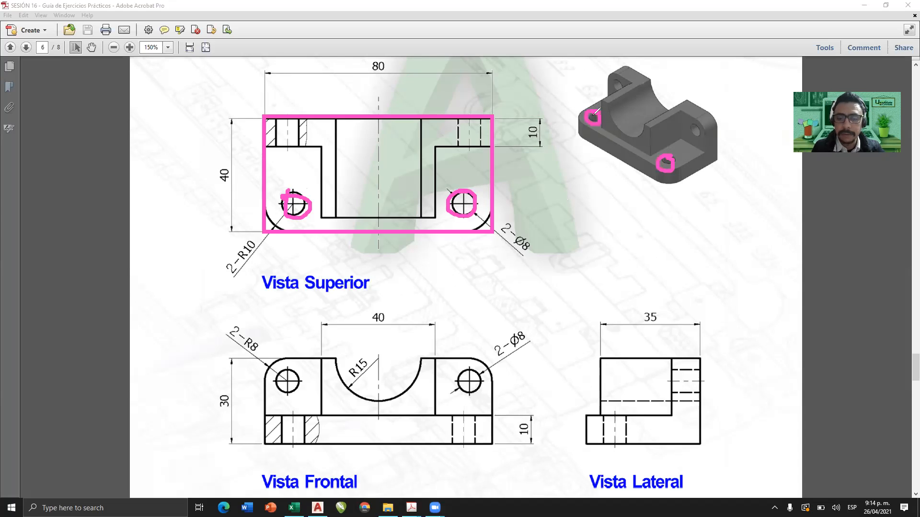
Replace the earlier markup with a pink trace of an R10 corner and its hole centre on the Vista Superior, and add a red arrow.
{"action": "left_click", "coordinate": [546, 82]}
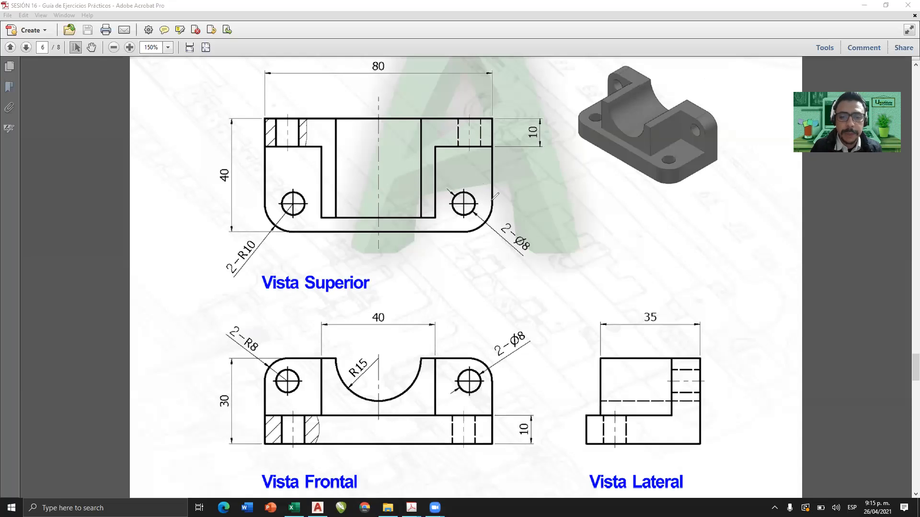
{"action": "mouse_move", "coordinate": [604, 205]}
{"action": "left_mouse_down"}
{"action": "mouse_move", "coordinate": [636, 208]}
{"action": "mouse_move", "coordinate": [601, 202]}
{"action": "mouse_move", "coordinate": [609, 208]}
{"action": "left_mouse_up"}
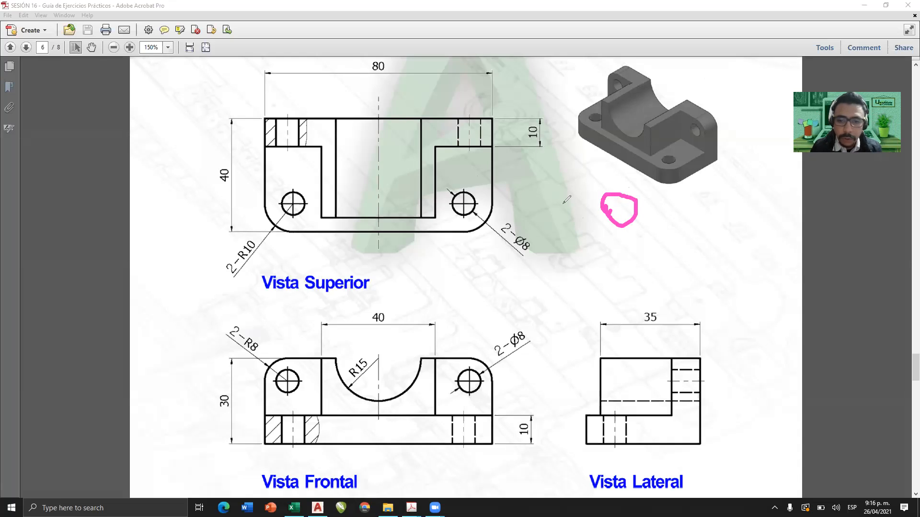
{"action": "left_click", "coordinate": [463, 204]}
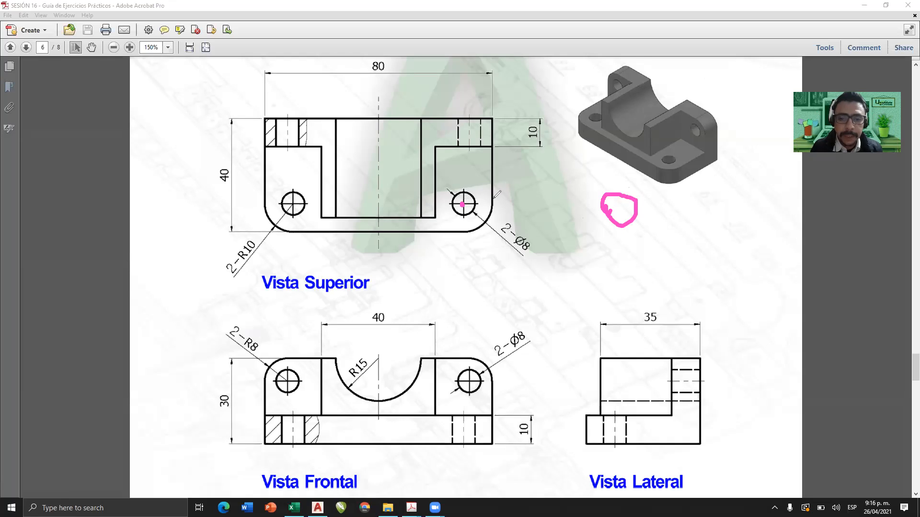
{"action": "mouse_move", "coordinate": [494, 194]}
{"action": "left_mouse_down"}
{"action": "mouse_move", "coordinate": [490, 216]}
{"action": "mouse_move", "coordinate": [459, 231]}
{"action": "left_mouse_up"}
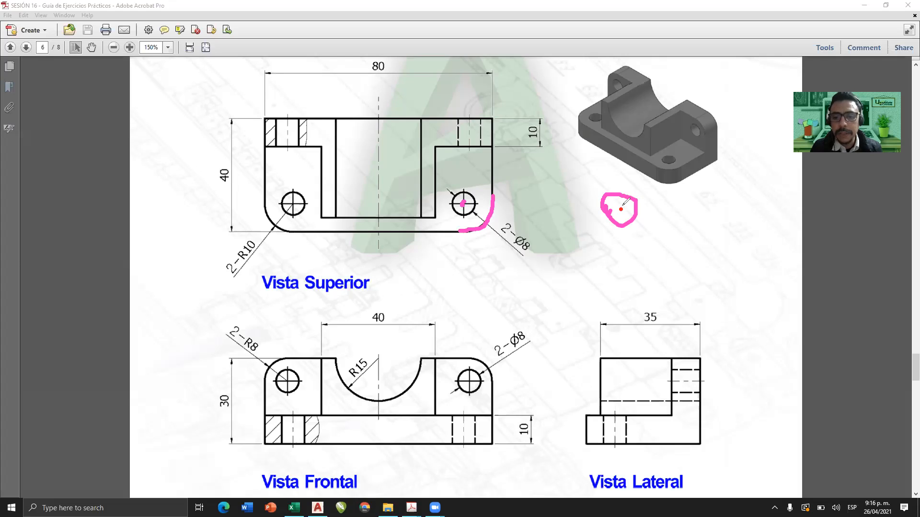
{"action": "mouse_move", "coordinate": [621, 209]}
{"action": "left_mouse_down"}
{"action": "mouse_move", "coordinate": [525, 187]}
{"action": "mouse_move", "coordinate": [472, 197]}
{"action": "mouse_move", "coordinate": [481, 207]}
{"action": "left_mouse_up"}
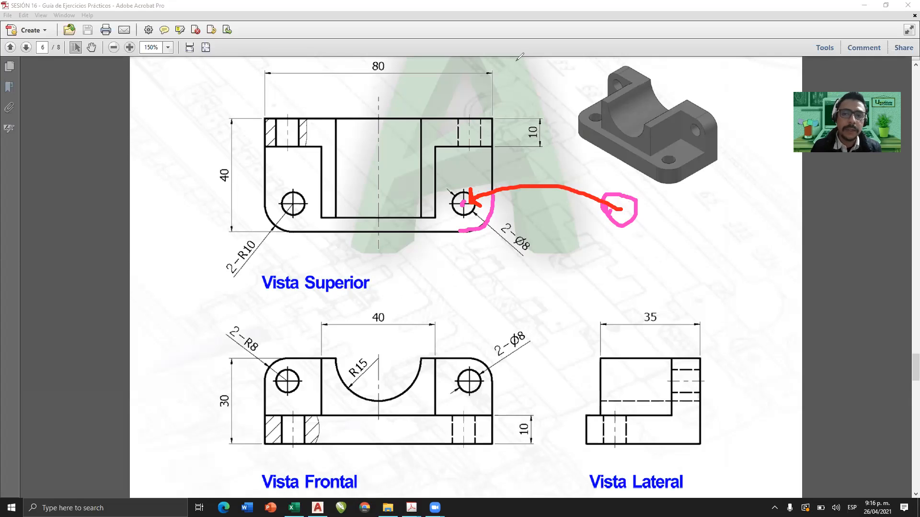
{"action": "left_click", "coordinate": [306, 53]}
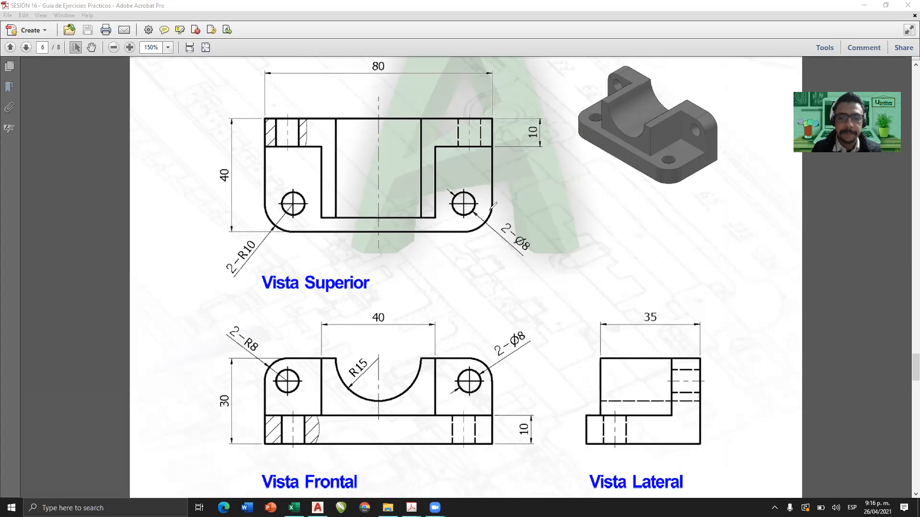
Trace the same R10 corner in red and draw its radius from the Ø8 hole's centre to the arc.
{"action": "mouse_move", "coordinate": [492, 202]}
{"action": "left_mouse_down"}
{"action": "mouse_move", "coordinate": [488, 218]}
{"action": "mouse_move", "coordinate": [460, 231]}
{"action": "left_mouse_up"}
{"action": "left_click", "coordinate": [462, 204]}
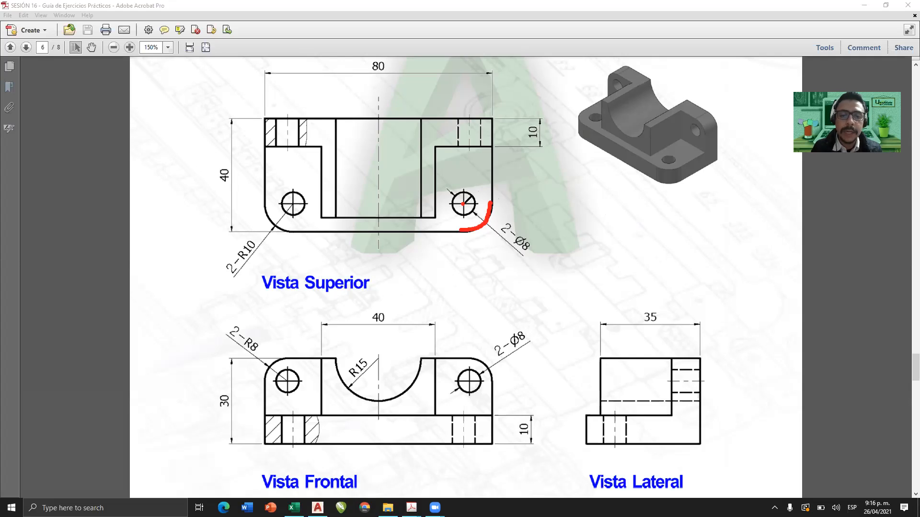
{"action": "mouse_move", "coordinate": [463, 204]}
{"action": "left_mouse_down"}
{"action": "mouse_move", "coordinate": [492, 204]}
{"action": "mouse_move", "coordinate": [489, 212]}
{"action": "left_mouse_up"}
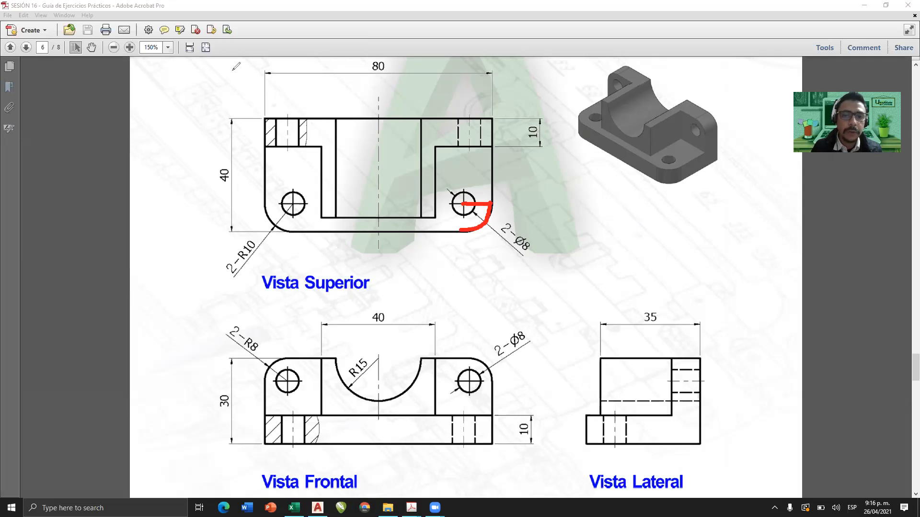
{"action": "left_click_drag", "start_coordinate": [463, 207], "coordinate": [466, 204]}
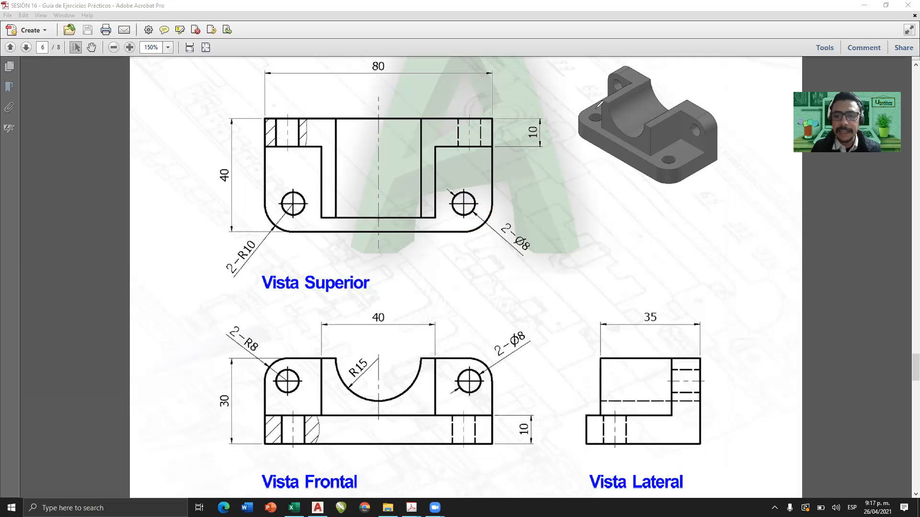
Mark the base edges and Ø8 holes in purple across the isometric view and Vista Superior, and clear all the markup.
{"action": "mouse_move", "coordinate": [591, 106]}
{"action": "left_mouse_down"}
{"action": "mouse_move", "coordinate": [574, 124]}
{"action": "mouse_move", "coordinate": [651, 157]}
{"action": "mouse_move", "coordinate": [684, 147]}
{"action": "left_mouse_up"}
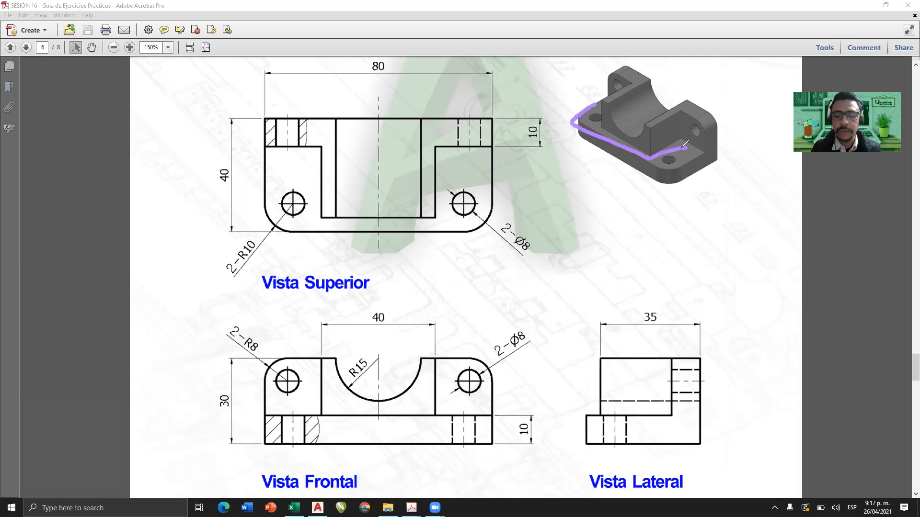
{"action": "mouse_move", "coordinate": [469, 190]}
{"action": "left_mouse_down"}
{"action": "mouse_move", "coordinate": [457, 199]}
{"action": "mouse_move", "coordinate": [480, 197]}
{"action": "mouse_move", "coordinate": [467, 192]}
{"action": "mouse_move", "coordinate": [478, 200]}
{"action": "left_mouse_up"}
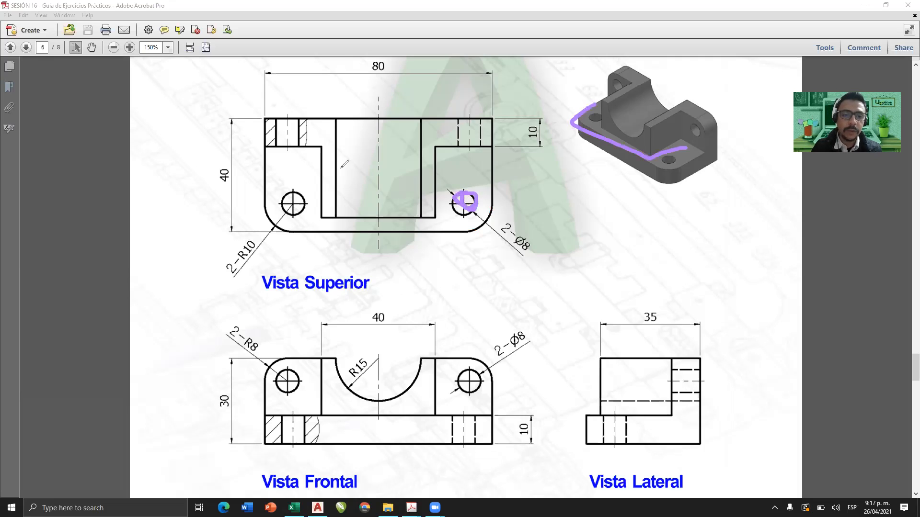
{"action": "mouse_move", "coordinate": [293, 193]}
{"action": "left_mouse_down"}
{"action": "mouse_move", "coordinate": [307, 207]}
{"action": "mouse_move", "coordinate": [283, 206]}
{"action": "left_mouse_up"}
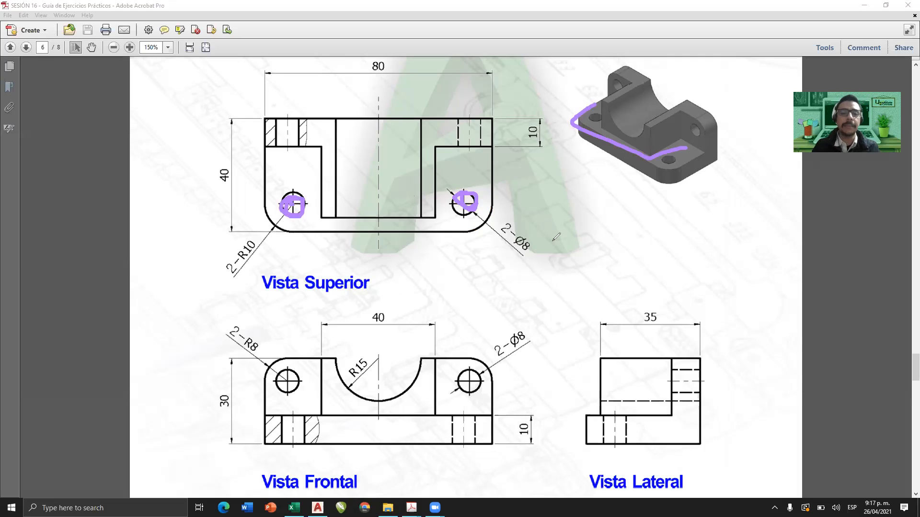
{"action": "mouse_move", "coordinate": [263, 127]}
{"action": "left_mouse_down"}
{"action": "mouse_move", "coordinate": [268, 226]}
{"action": "mouse_move", "coordinate": [396, 236]}
{"action": "left_mouse_up"}
{"action": "mouse_move", "coordinate": [290, 205]}
{"action": "left_mouse_down"}
{"action": "mouse_move", "coordinate": [299, 211]}
{"action": "mouse_move", "coordinate": [294, 199]}
{"action": "left_mouse_up"}
{"action": "left_click_drag", "start_coordinate": [472, 193], "coordinate": [453, 226]}
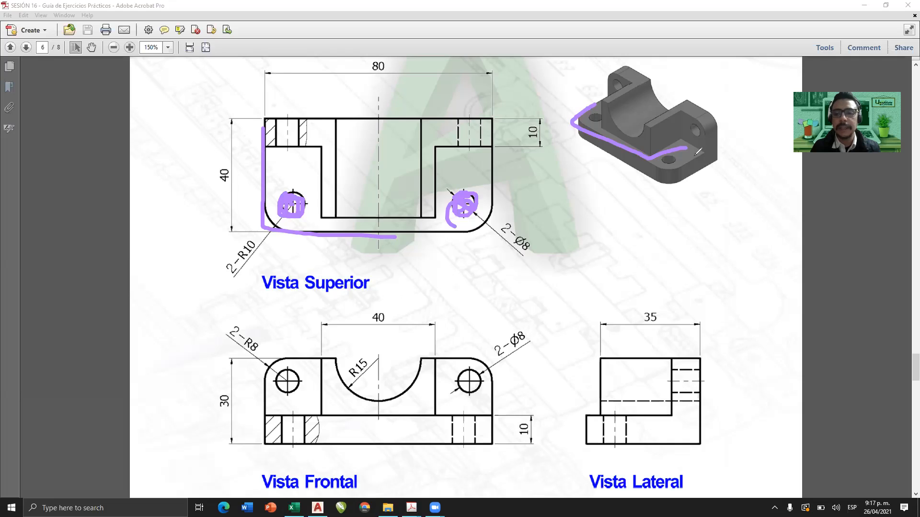
{"action": "mouse_move", "coordinate": [689, 160]}
{"action": "left_mouse_down"}
{"action": "mouse_move", "coordinate": [716, 181]}
{"action": "mouse_move", "coordinate": [694, 152]}
{"action": "left_mouse_up"}
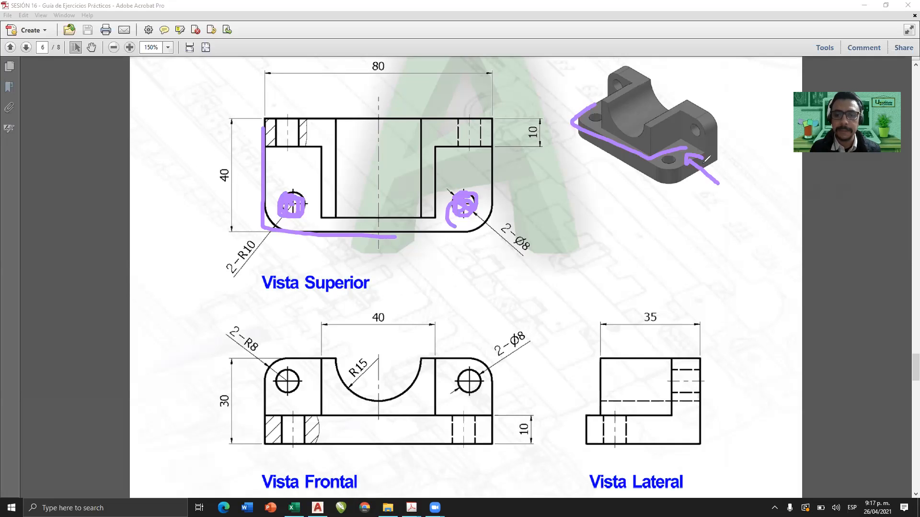
{"action": "left_click", "coordinate": [301, 15]}
{"action": "left_click", "coordinate": [340, 1]}
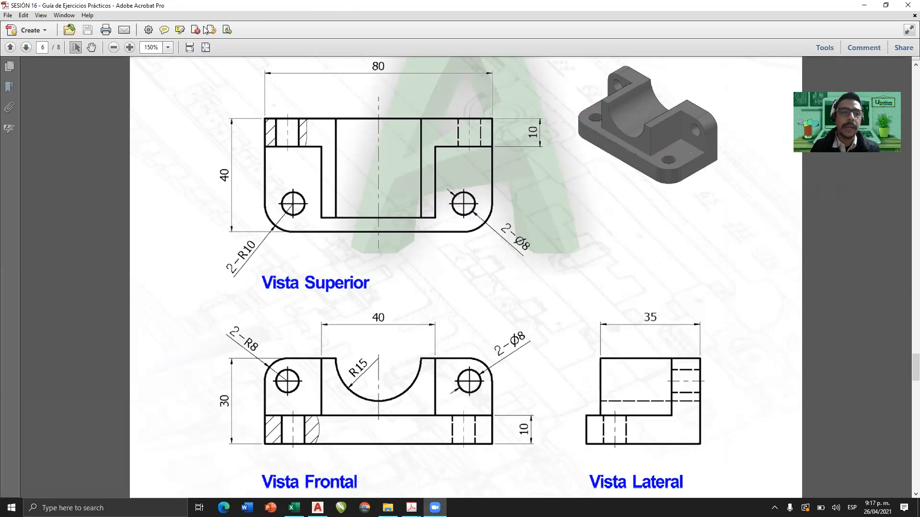
Arrange the exercise guide and AutoCAD side by side, with exercise 16.1's dimensioned views framed at 125% magnification.
{"action": "key", "text": "super+Left"}
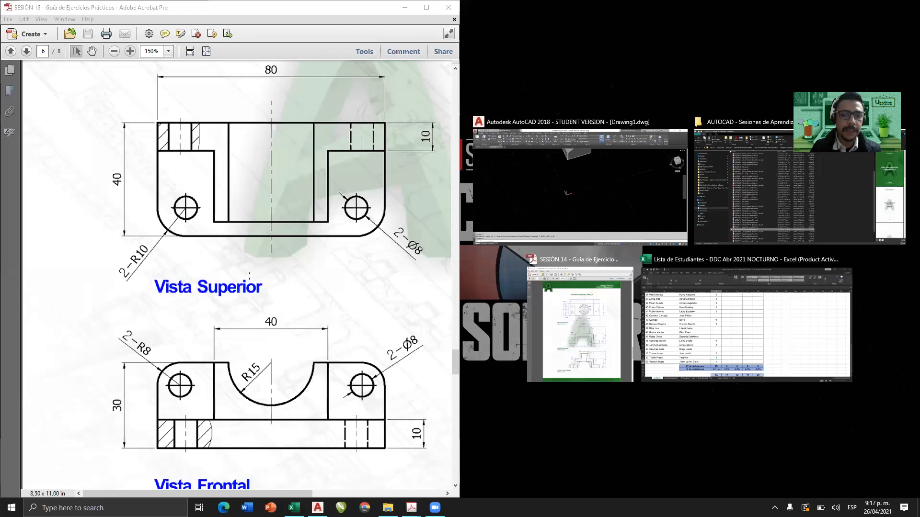
{"action": "left_click", "coordinate": [158, 7]}
{"action": "left_click", "coordinate": [192, 51]}
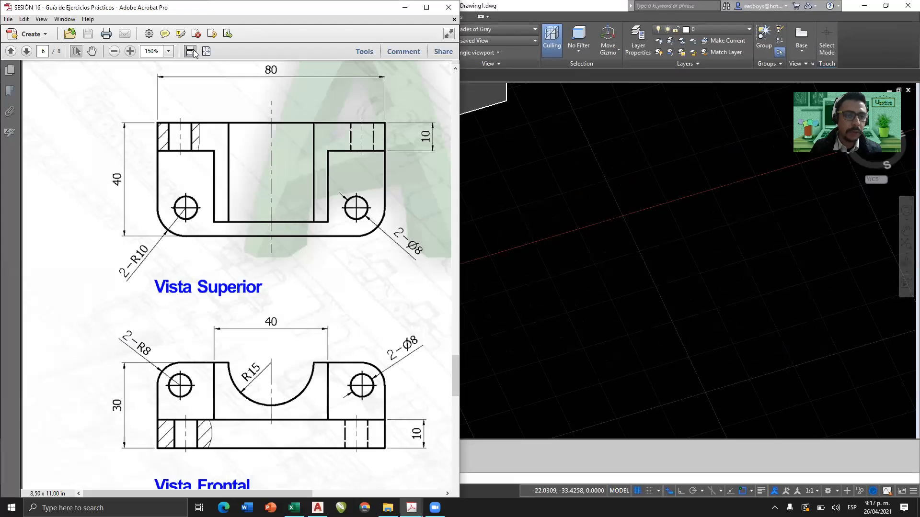
{"action": "scroll", "coordinate": [413, 246], "scroll_direction": "up", "scroll_amount": 3}
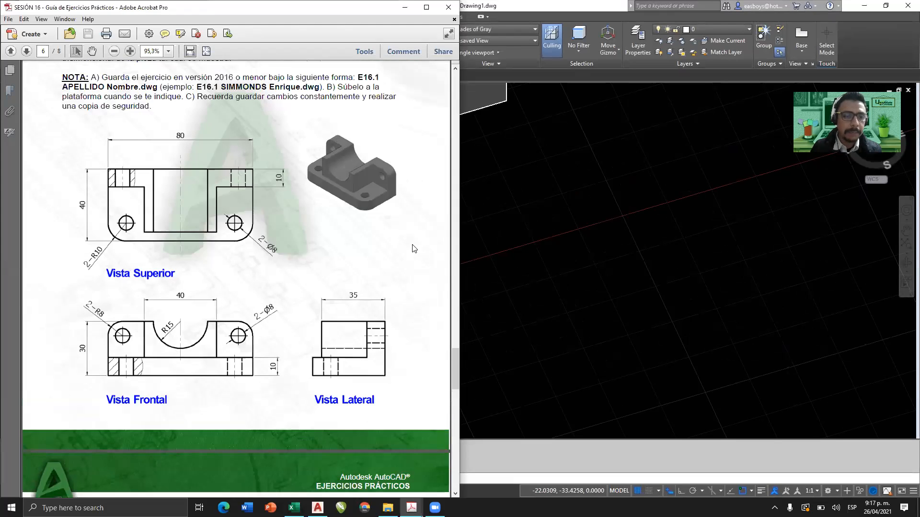
{"action": "left_click", "coordinate": [130, 51]}
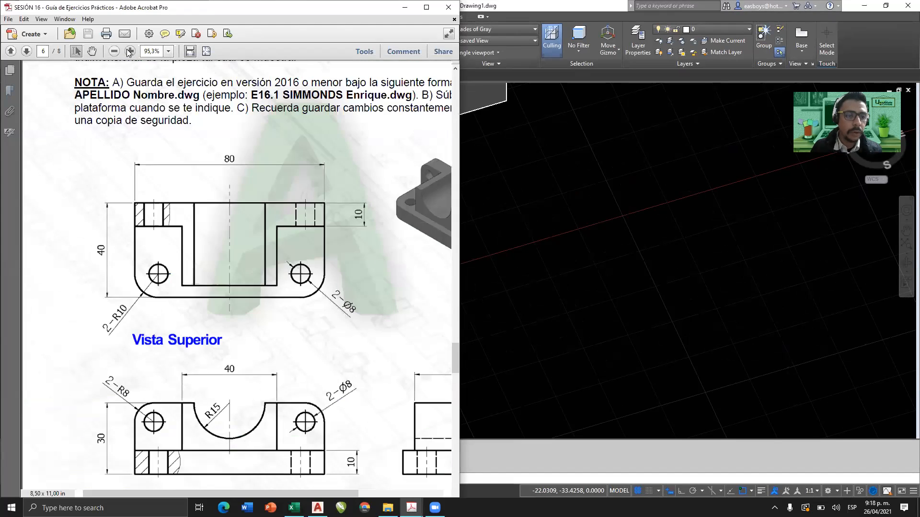
{"action": "left_click_drag", "start_coordinate": [197, 491], "coordinate": [239, 488]}
{"action": "scroll", "coordinate": [259, 347], "scroll_direction": "down", "scroll_amount": 3}
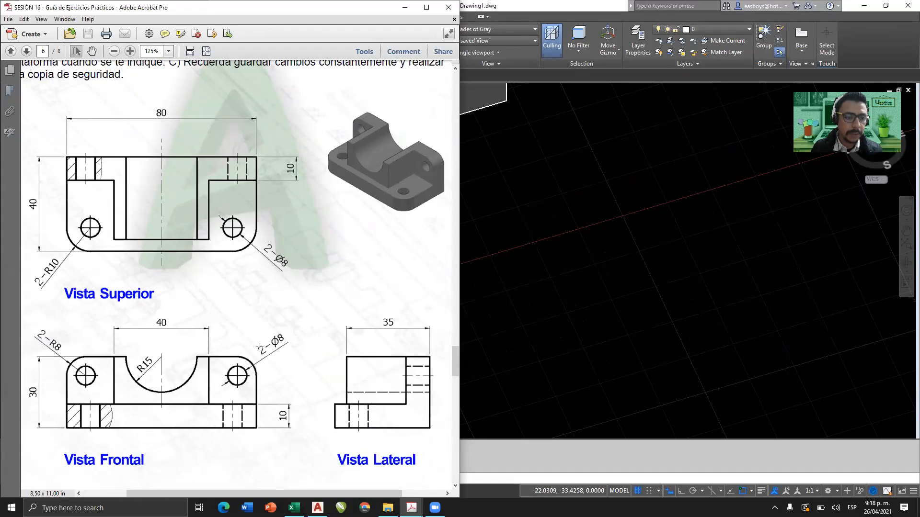
{"action": "left_click", "coordinate": [722, 204]}
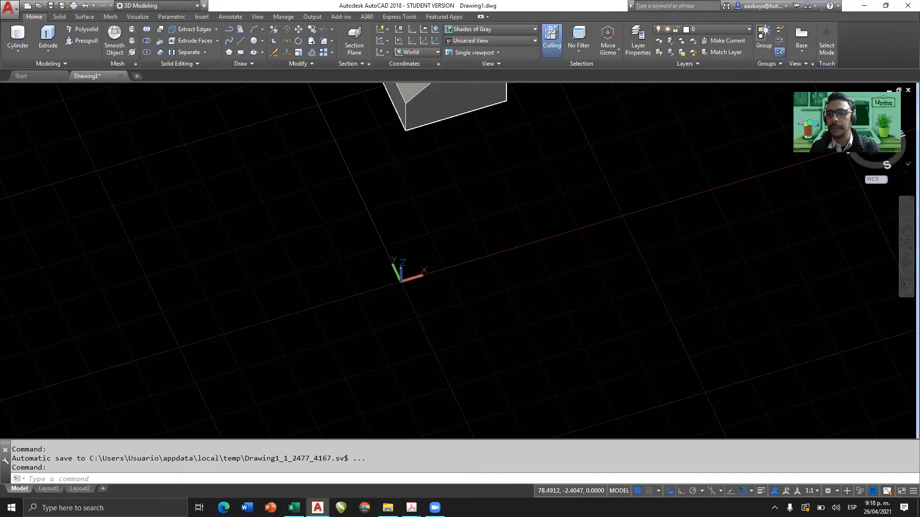
{"action": "double_click", "coordinate": [575, 6]}
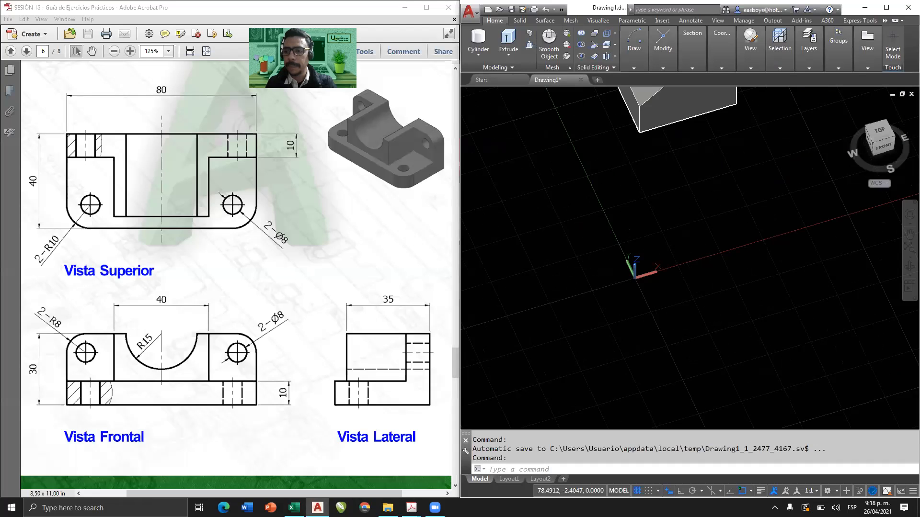
Delete the leftover sliced solid in AutoCAD and set the empty drawing to the Top view.
{"action": "left_click", "coordinate": [873, 143]}
{"action": "left_click", "coordinate": [872, 143]}
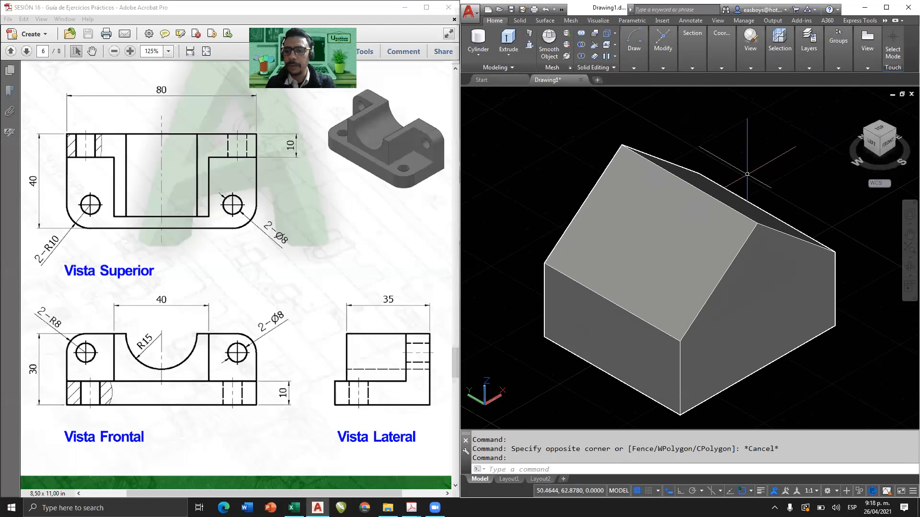
{"action": "left_click", "coordinate": [815, 168]}
{"action": "left_click", "coordinate": [671, 268]}
{"action": "key", "text": "Delete"}
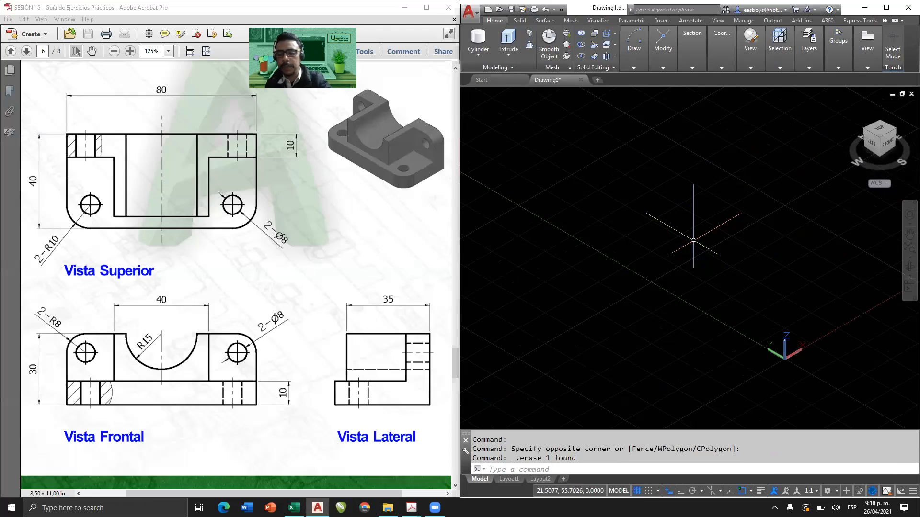
{"action": "left_click", "coordinate": [880, 130]}
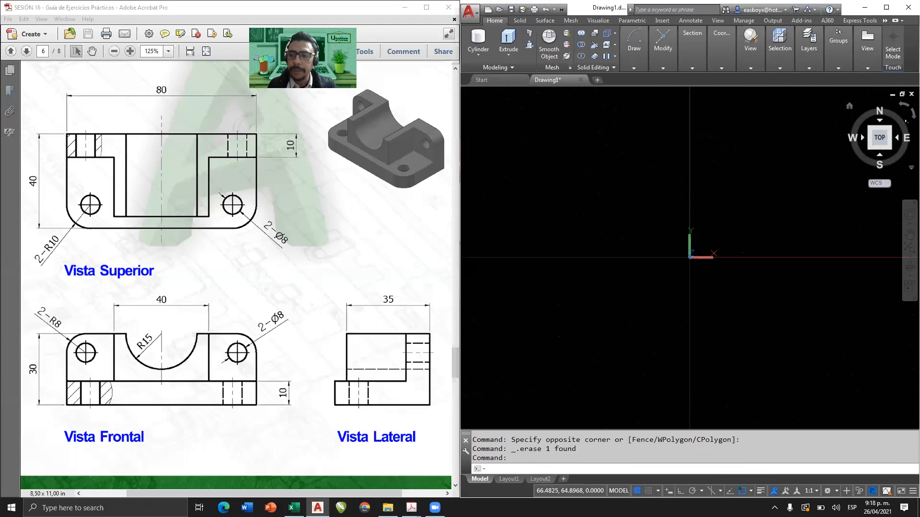
{"action": "middle_click_drag", "start_coordinate": [651, 220], "coordinate": [546, 301]}
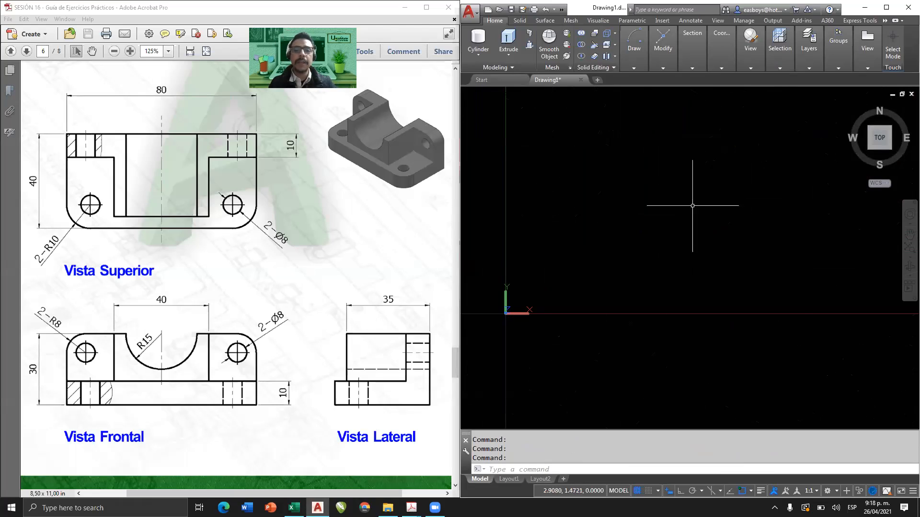
{"action": "type", "text": "rec"}
{"action": "key", "text": "Return"}
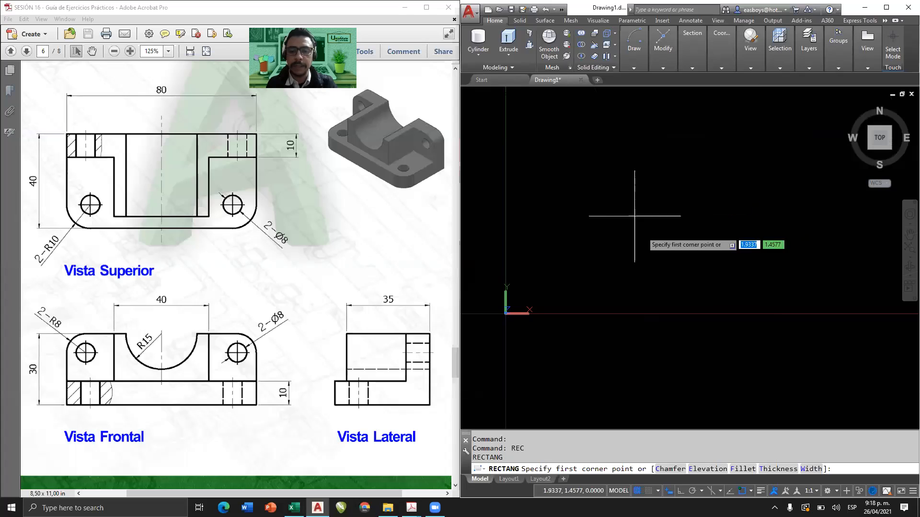
{"action": "left_click", "coordinate": [585, 253]}
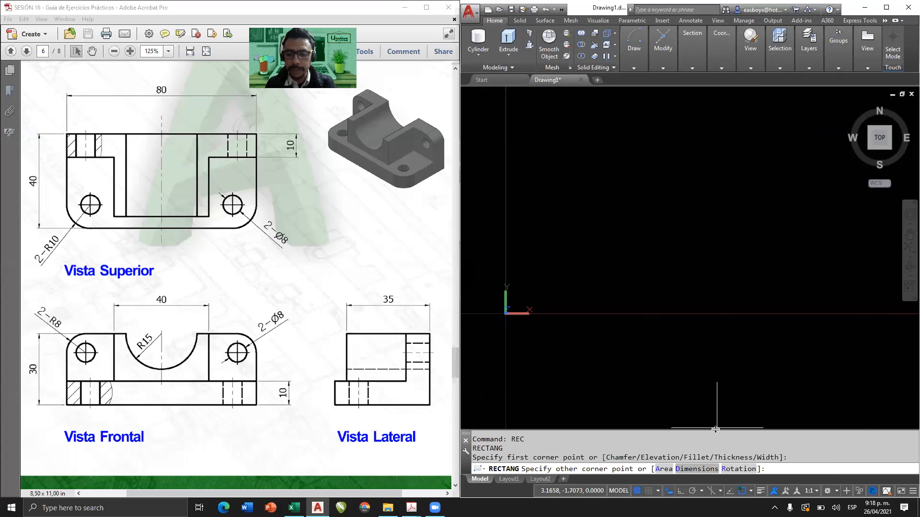
{"action": "type", "text": "d"}
{"action": "key", "text": "Return"}
{"action": "type", "text": "80"}
{"action": "key", "text": "Return"}
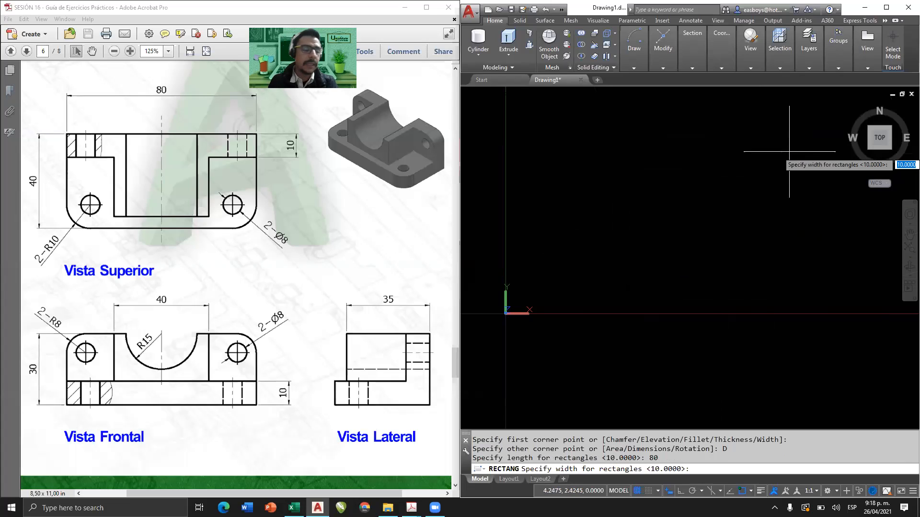
{"action": "type", "text": "4"}
{"action": "key", "text": "Return"}
{"action": "scroll", "coordinate": [649, 225], "scroll_direction": "down", "scroll_amount": 8}
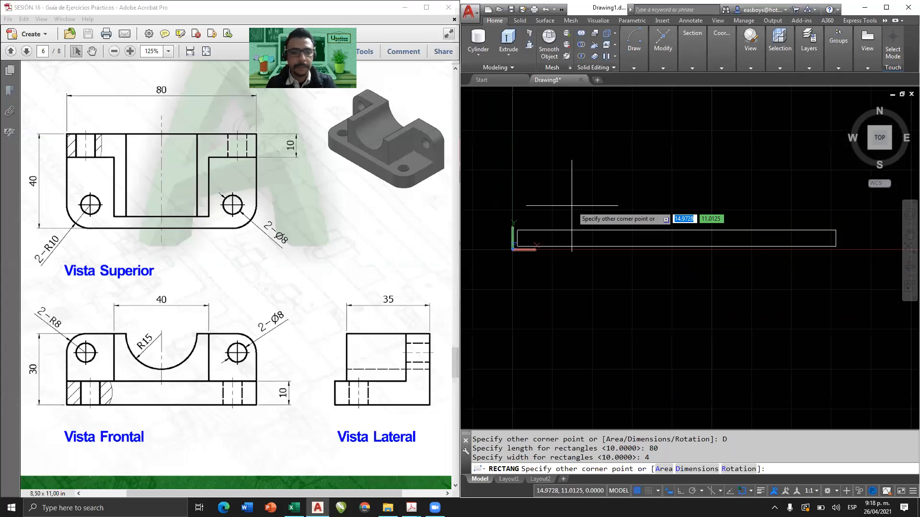
{"action": "key", "text": "Escape"}
Draw an 80 by 40 base rectangle in the Top view by its length and width dimensions.
{"action": "key", "text": "Return"}
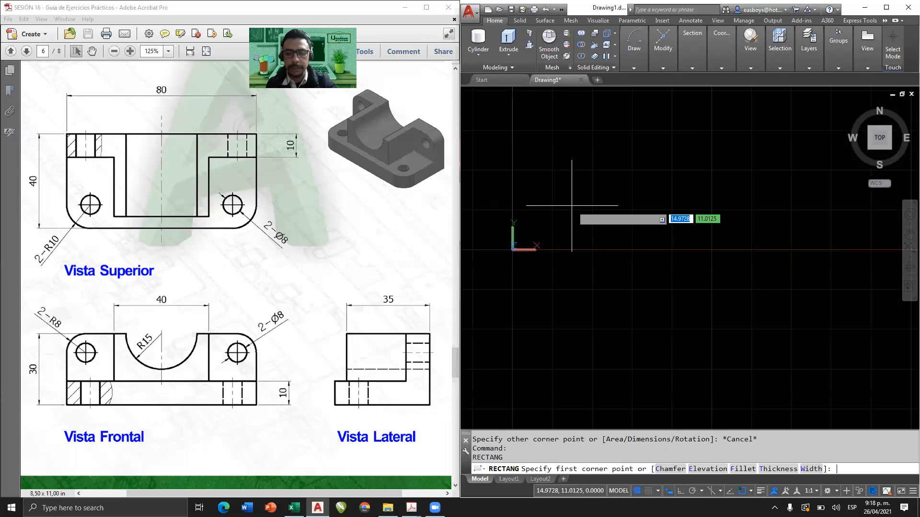
{"action": "left_click", "coordinate": [595, 199]}
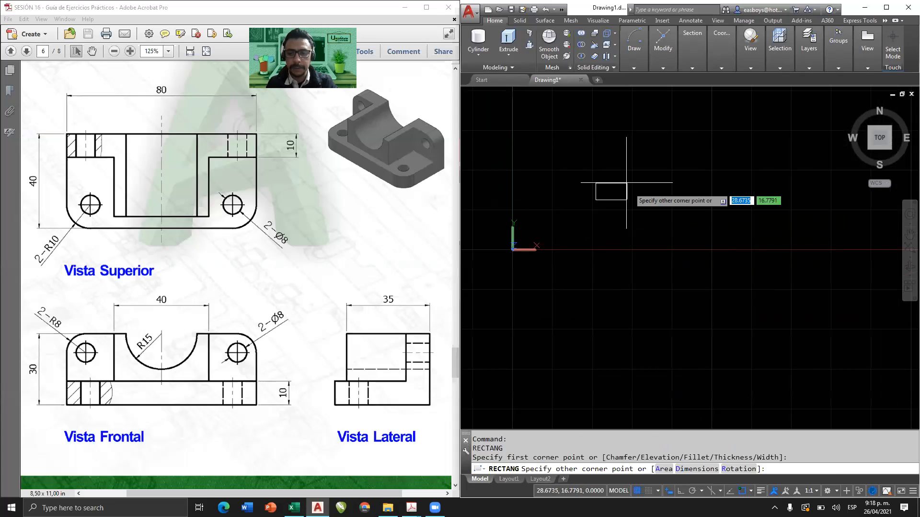
{"action": "type", "text": "D"}
{"action": "key", "text": "Return"}
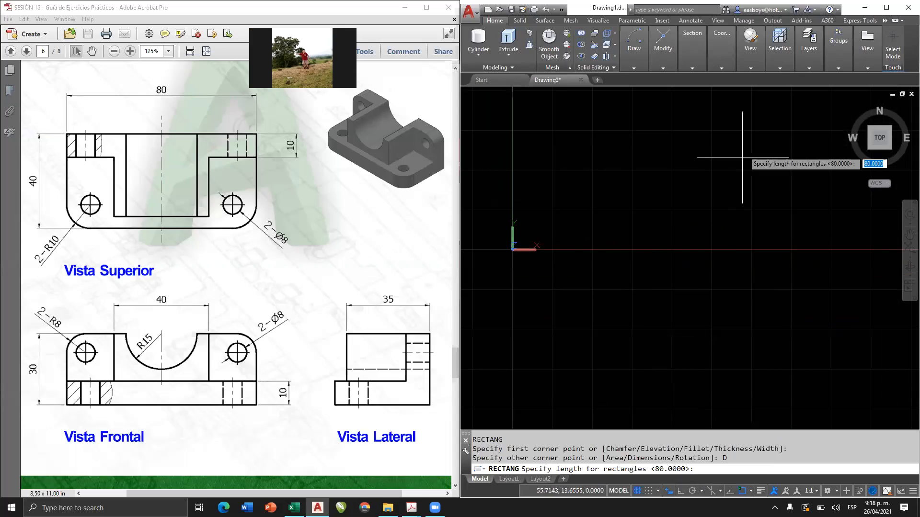
{"action": "type", "text": "80"}
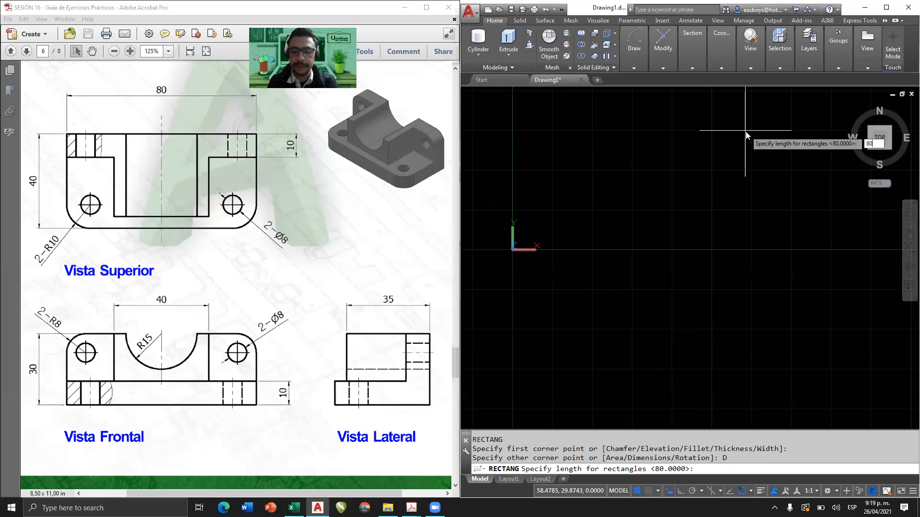
{"action": "key", "text": "Return"}
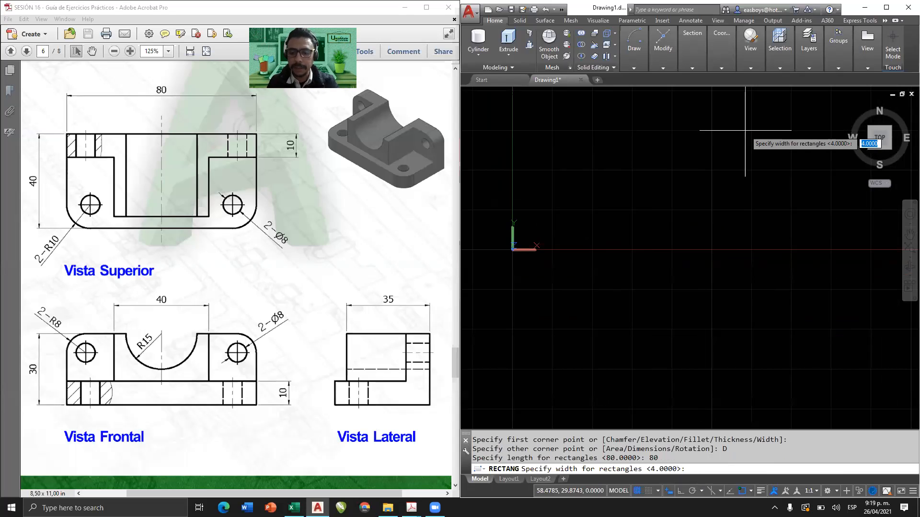
{"action": "type", "text": "40"}
{"action": "key", "text": "Return"}
{"action": "middle_click_drag", "start_coordinate": [688, 216], "coordinate": [589, 289]}
{"action": "scroll", "coordinate": [589, 289], "scroll_direction": "down", "scroll_amount": 4}
{"action": "left_click", "coordinate": [668, 201]}
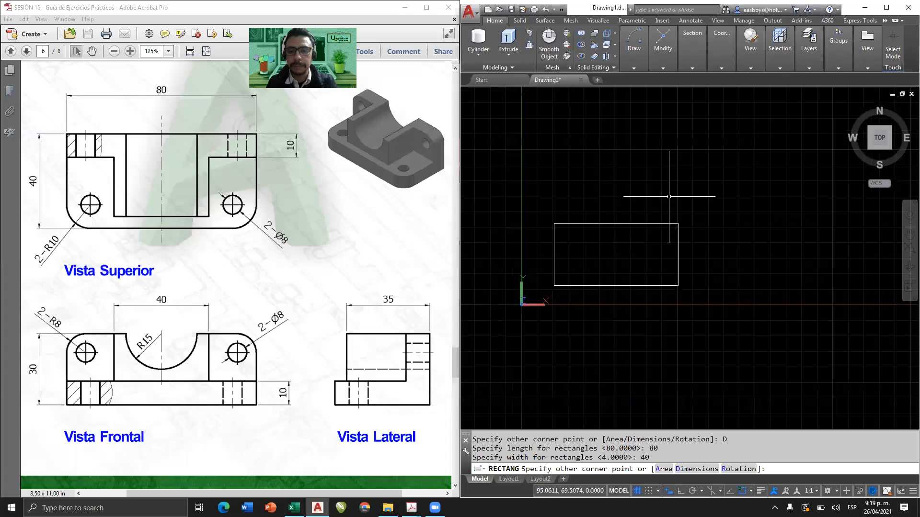
{"action": "scroll", "coordinate": [548, 273], "scroll_direction": "up", "scroll_amount": 4}
{"action": "middle_click_drag", "start_coordinate": [554, 272], "coordinate": [519, 278]}
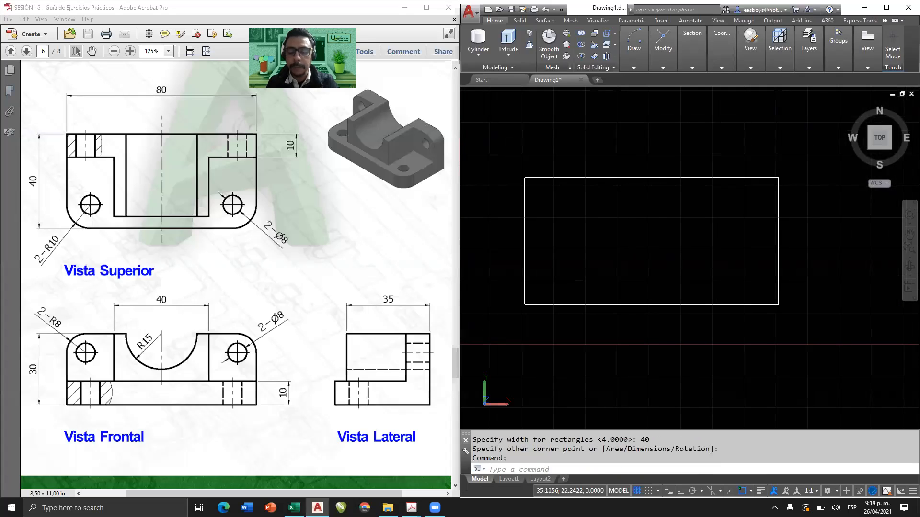
Copy the base rectangle once, placing the duplicate directly above the original with a clear gap between them.
{"action": "left_click", "coordinate": [661, 274]}
{"action": "left_click", "coordinate": [613, 330]}
{"action": "type", "text": "cp"}
{"action": "key", "text": "Return"}
{"action": "left_click", "coordinate": [642, 265]}
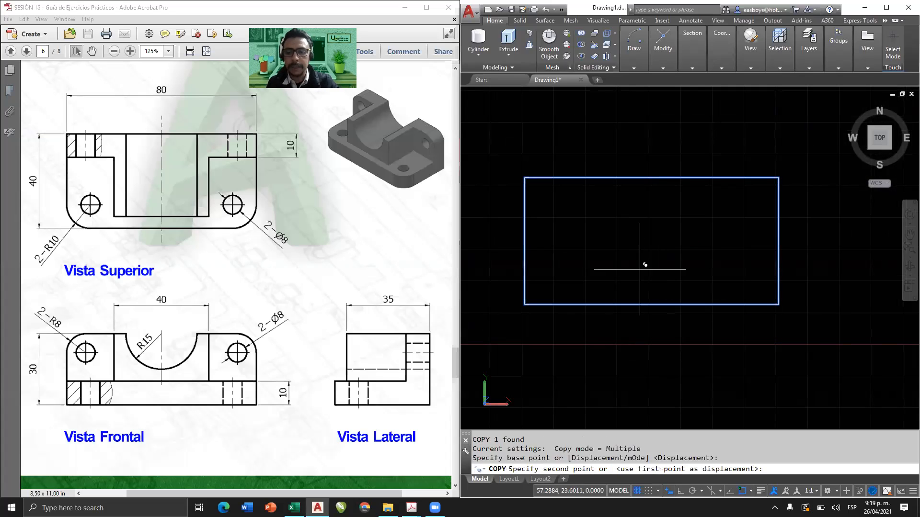
{"action": "middle_click_drag", "start_coordinate": [643, 263], "coordinate": [654, 339]}
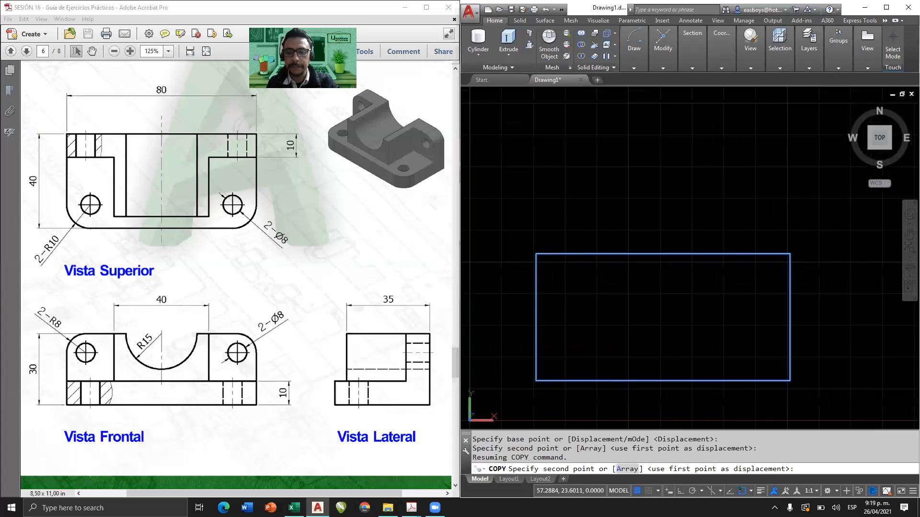
{"action": "left_click", "coordinate": [651, 88]}
{"action": "key", "text": "Escape"}
{"action": "middle_click_drag", "start_coordinate": [638, 285], "coordinate": [635, 219]}
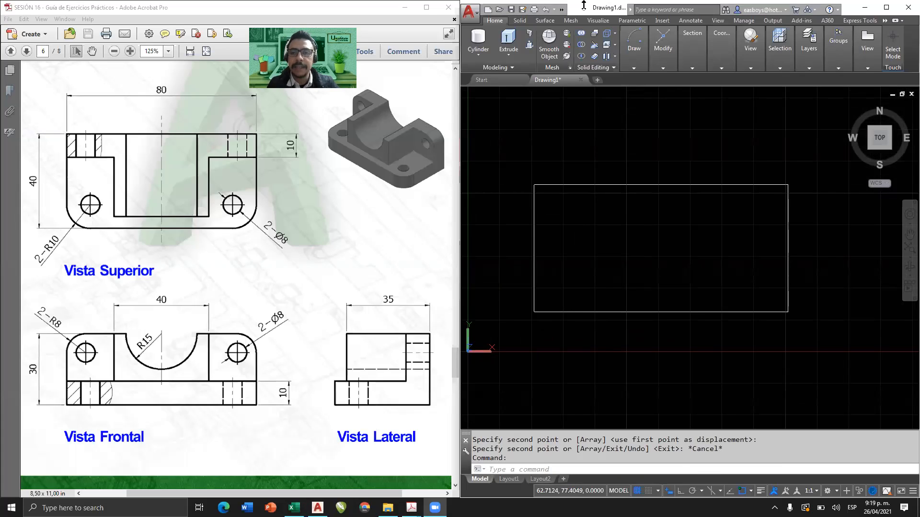
Start a Fillet for the base rectangle's corners and choose the option that sets its radius.
{"action": "left_click", "coordinate": [661, 68]}
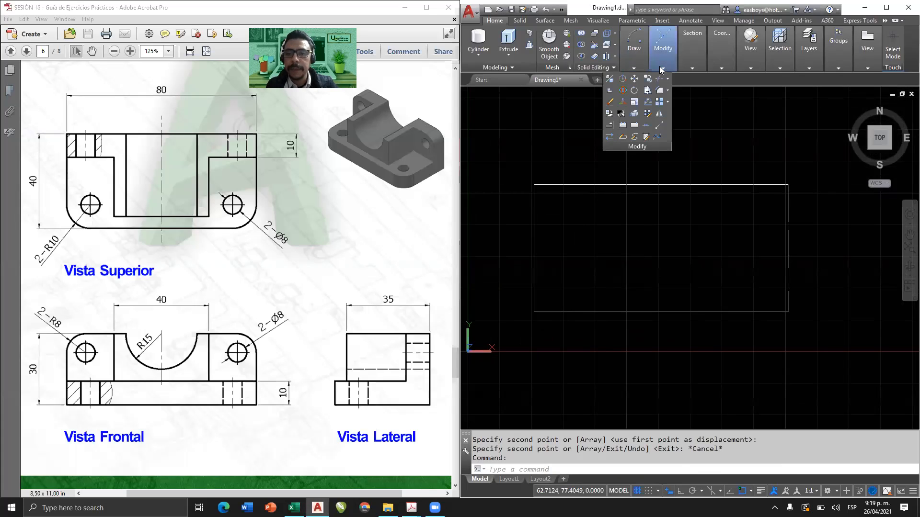
{"action": "left_click", "coordinate": [669, 90]}
{"action": "left_click", "coordinate": [643, 106]}
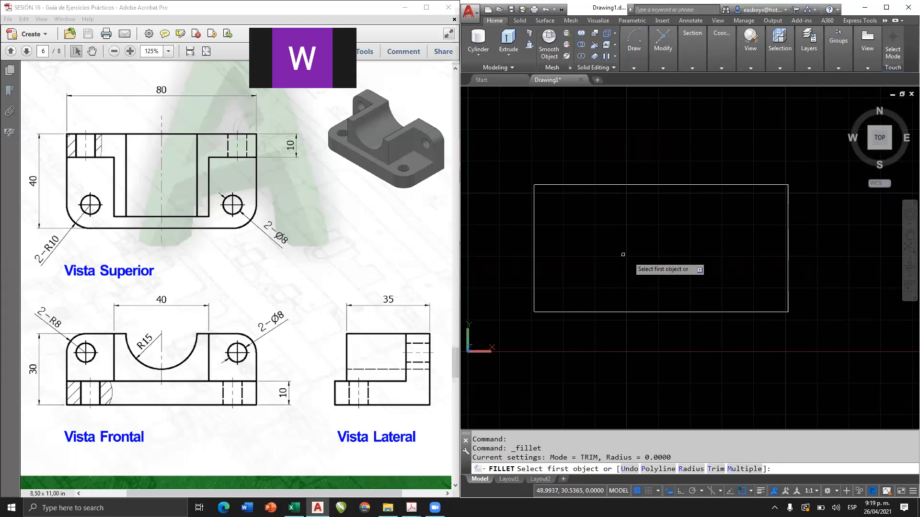
{"action": "left_click", "coordinate": [690, 469]}
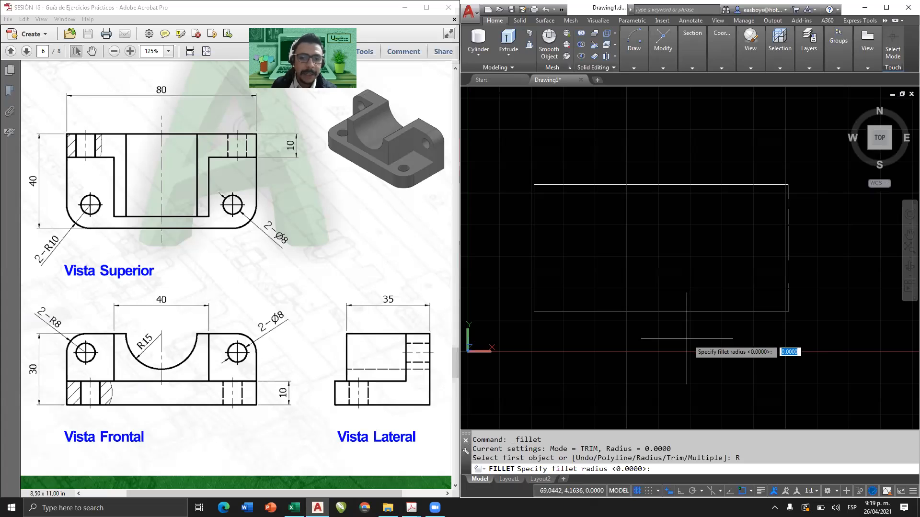
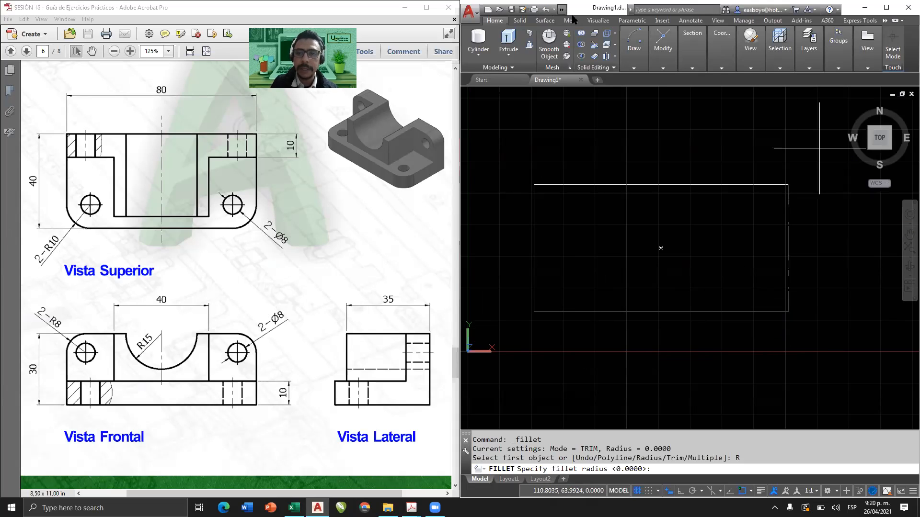
Set the fillet radius to 10 and round both lower corners of the original base rectangle.
{"action": "type", "text": "1"}
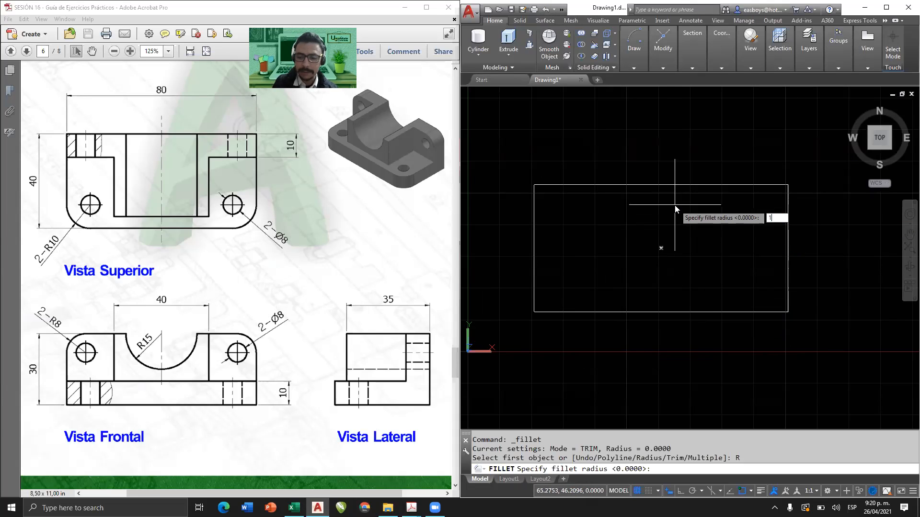
{"action": "key", "text": "Return"}
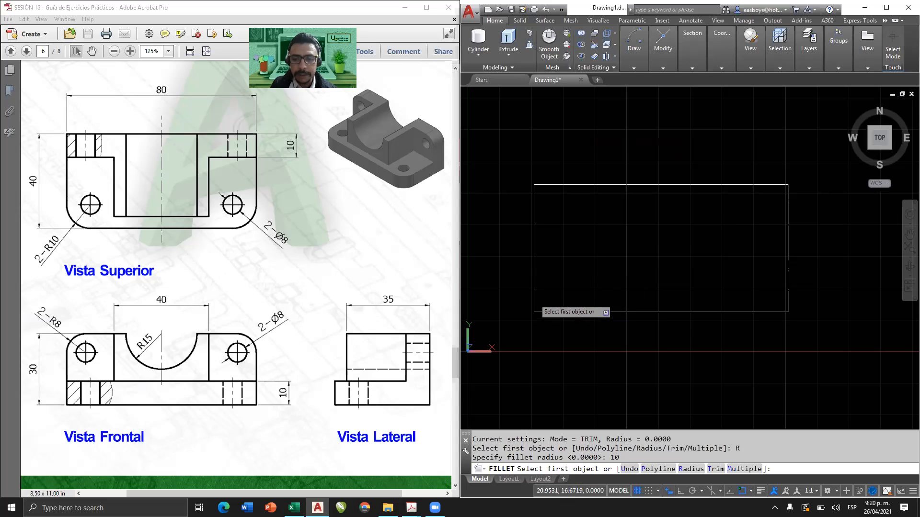
{"action": "left_click", "coordinate": [535, 302]}
{"action": "left_click", "coordinate": [555, 311]}
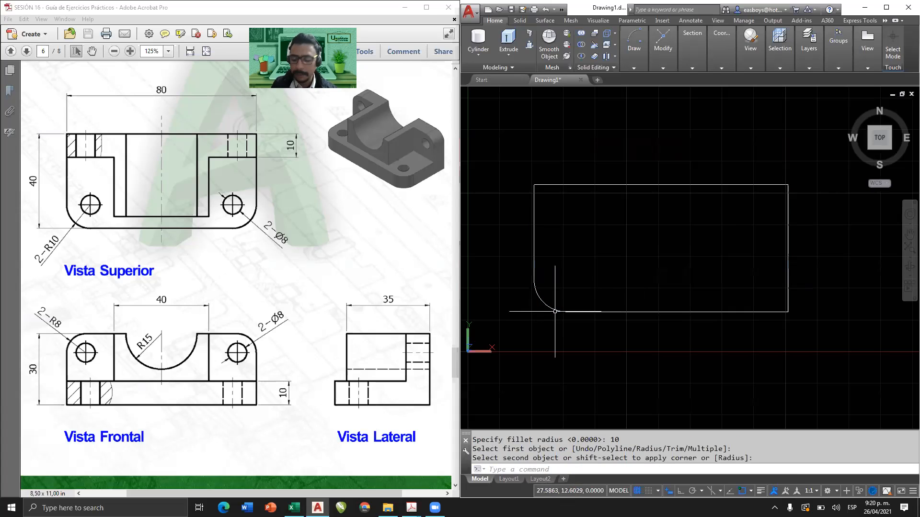
{"action": "key", "text": "Return"}
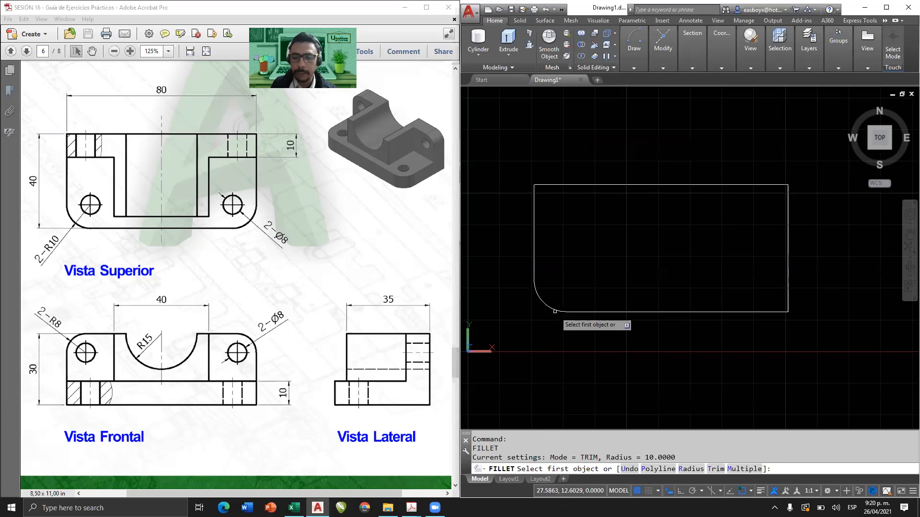
{"action": "left_click", "coordinate": [766, 312]}
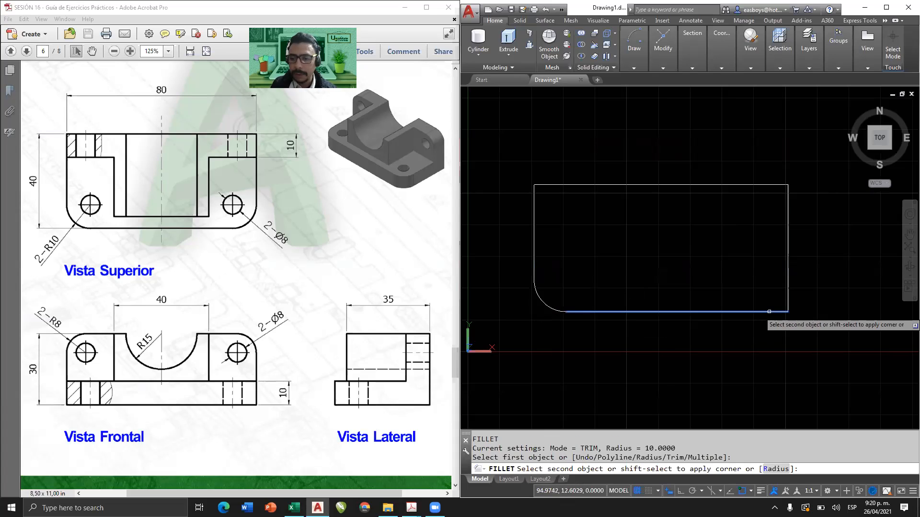
{"action": "left_click", "coordinate": [787, 287]}
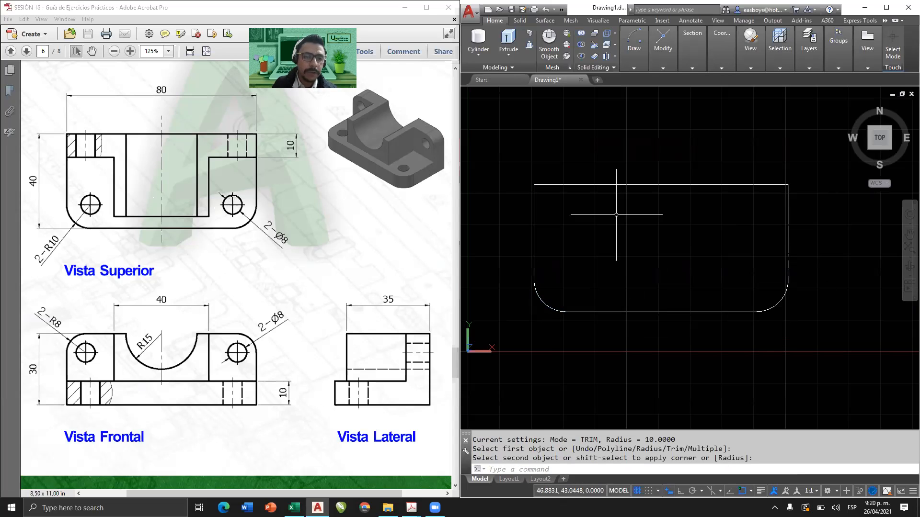
Draw two circles of radius 4 on the base outline, centred on the arc centres of the two rounded corners.
{"action": "left_click", "coordinate": [633, 68]}
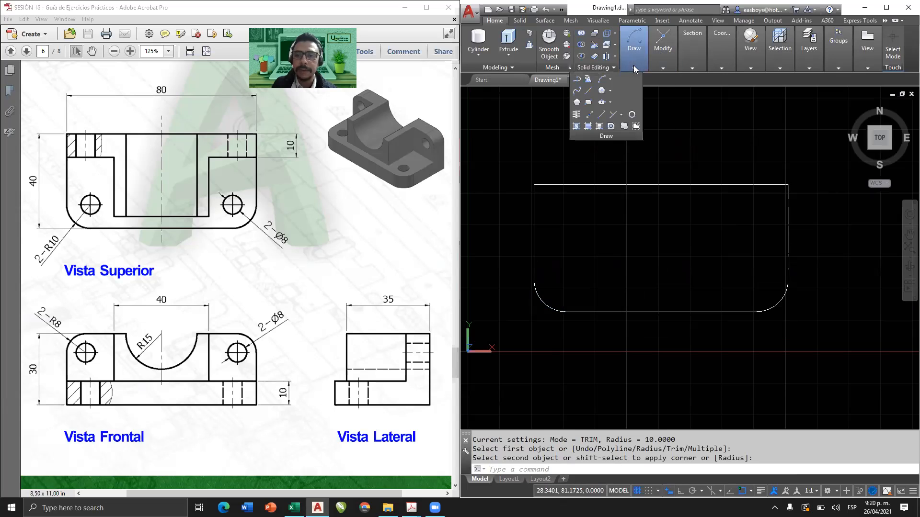
{"action": "left_click", "coordinate": [602, 91]}
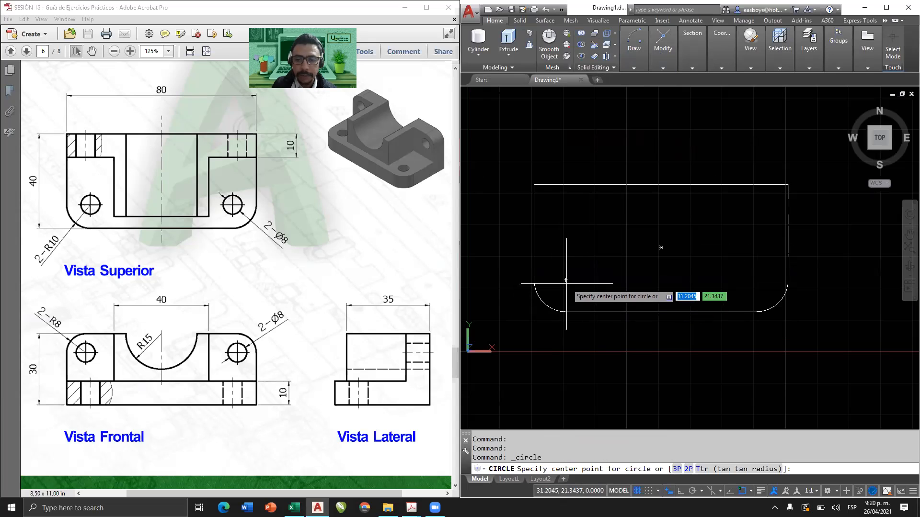
{"action": "left_click", "coordinate": [566, 283]}
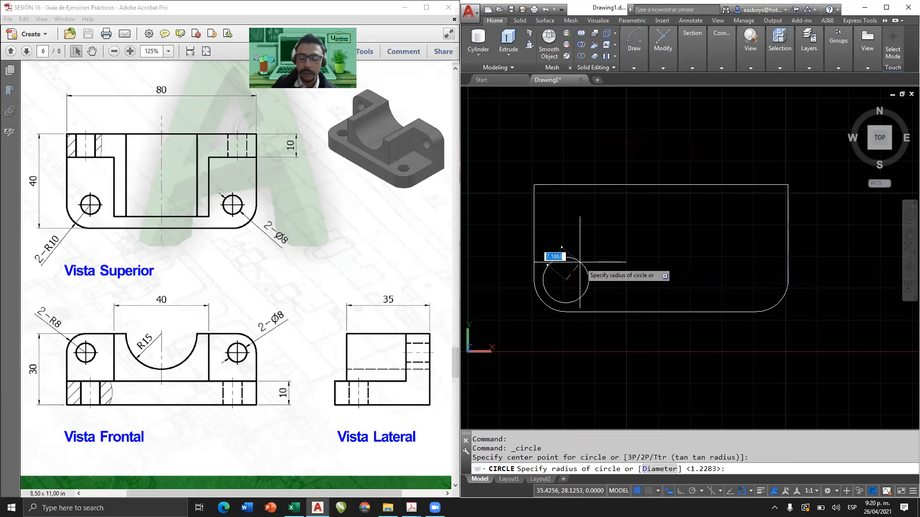
{"action": "type", "text": "4"}
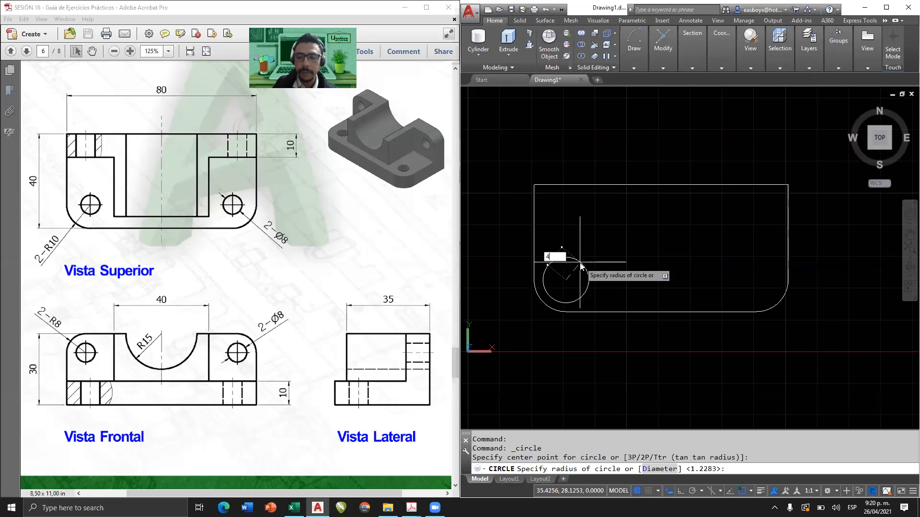
{"action": "key", "text": "Return"}
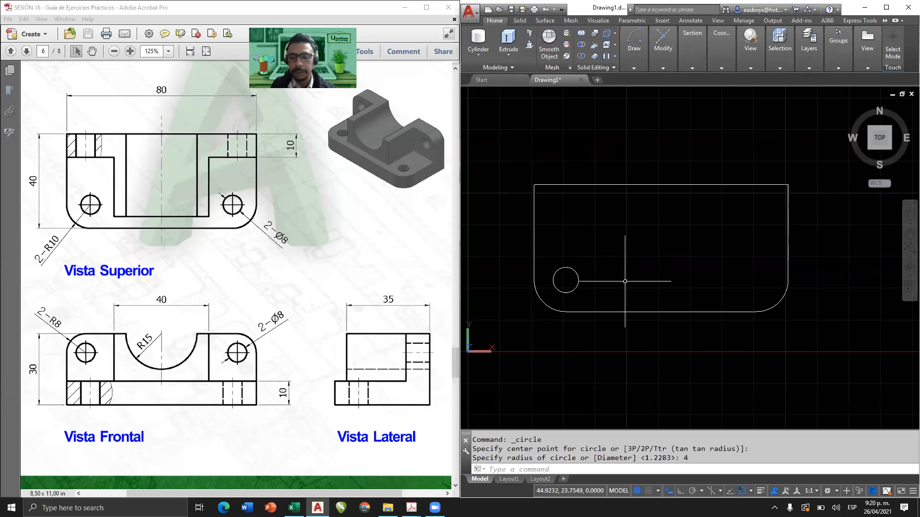
{"action": "key", "text": "Return"}
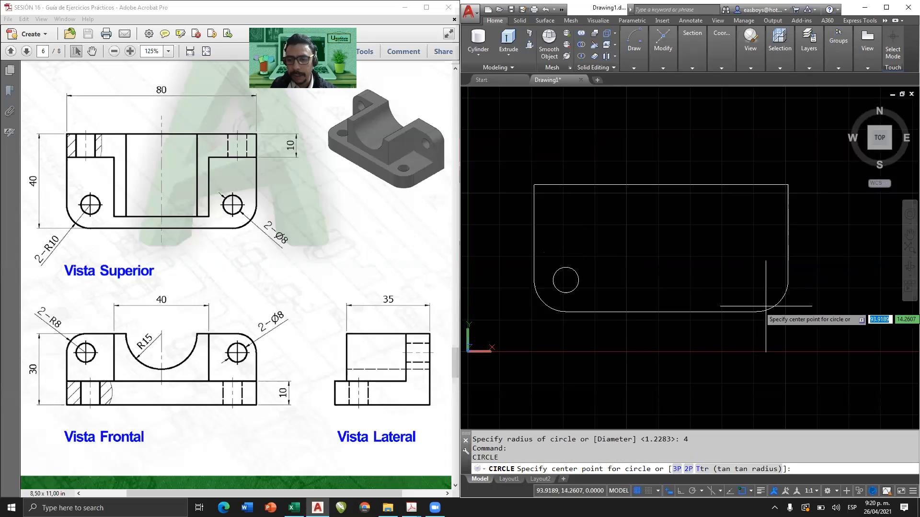
{"action": "left_click", "coordinate": [756, 280]}
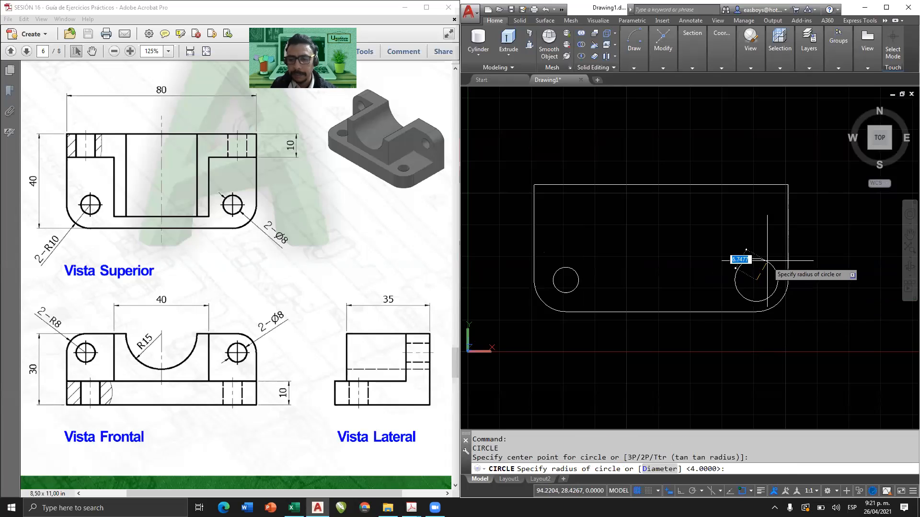
{"action": "type", "text": "4"}
{"action": "key", "text": "Return"}
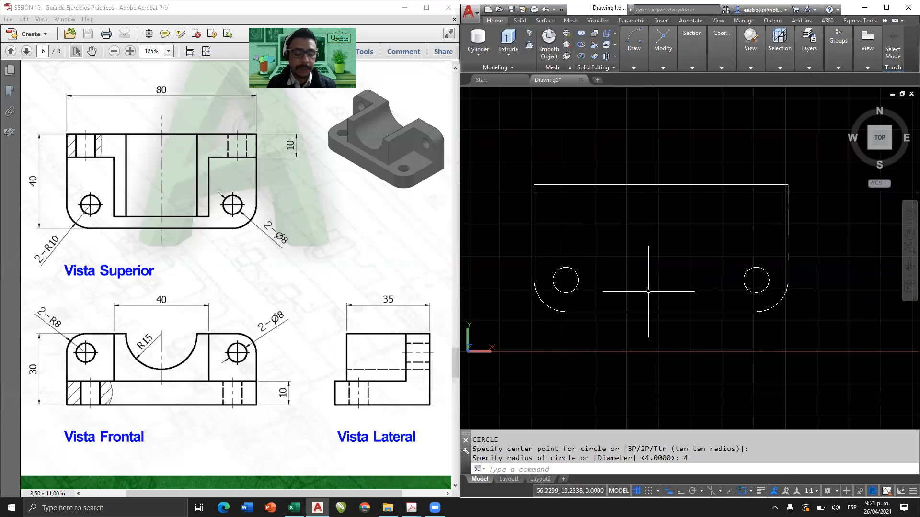
Switch to an isometric view and extrude the rounded base, its two circles and the copied rectangle to a height of 10.
{"action": "left_click", "coordinate": [869, 147]}
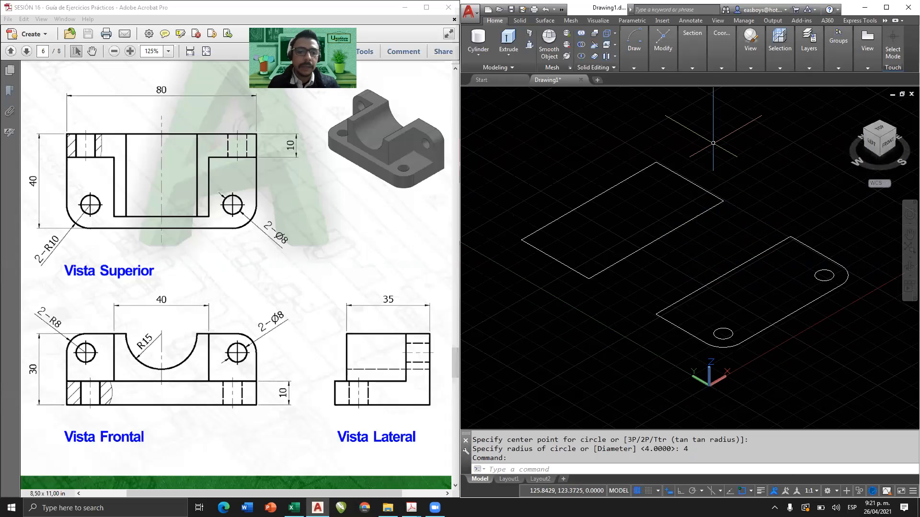
{"action": "left_click", "coordinate": [509, 39]}
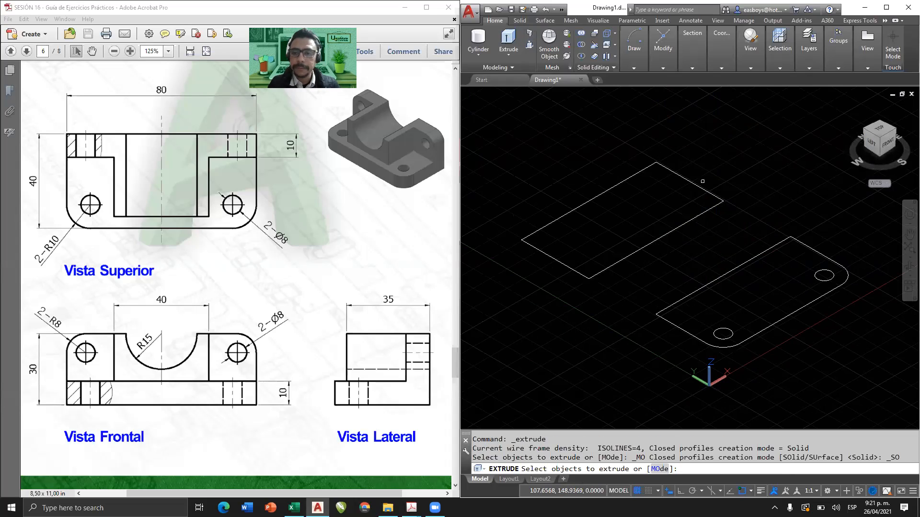
{"action": "left_click", "coordinate": [854, 241]}
{"action": "left_click", "coordinate": [731, 351]}
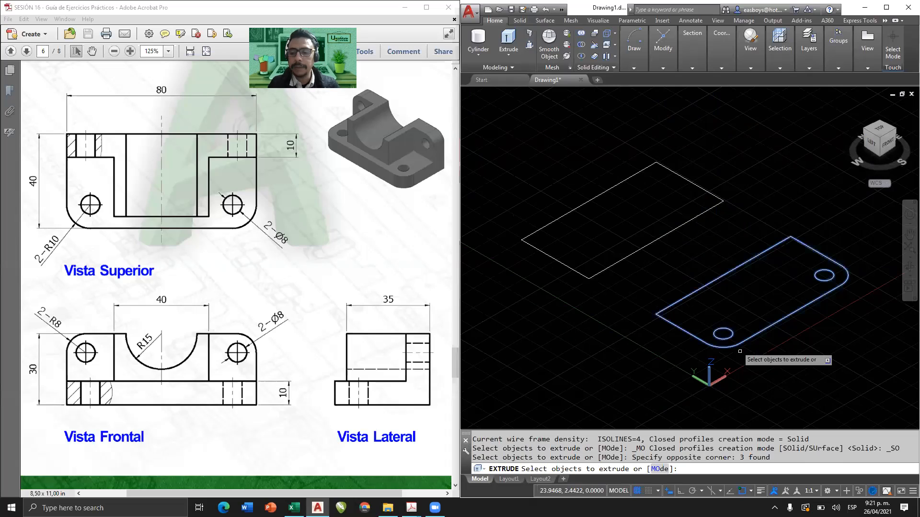
{"action": "left_click", "coordinate": [697, 268]}
{"action": "left_click", "coordinate": [644, 202]}
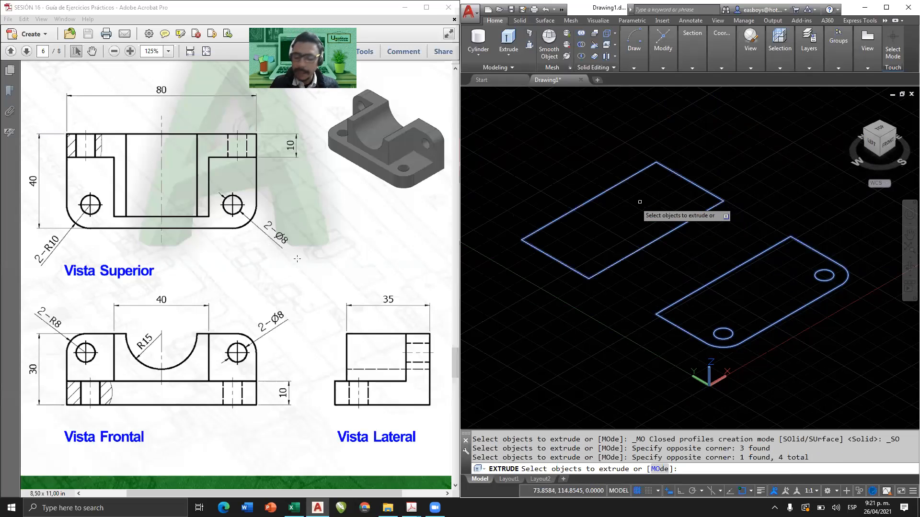
{"action": "key", "text": "Return"}
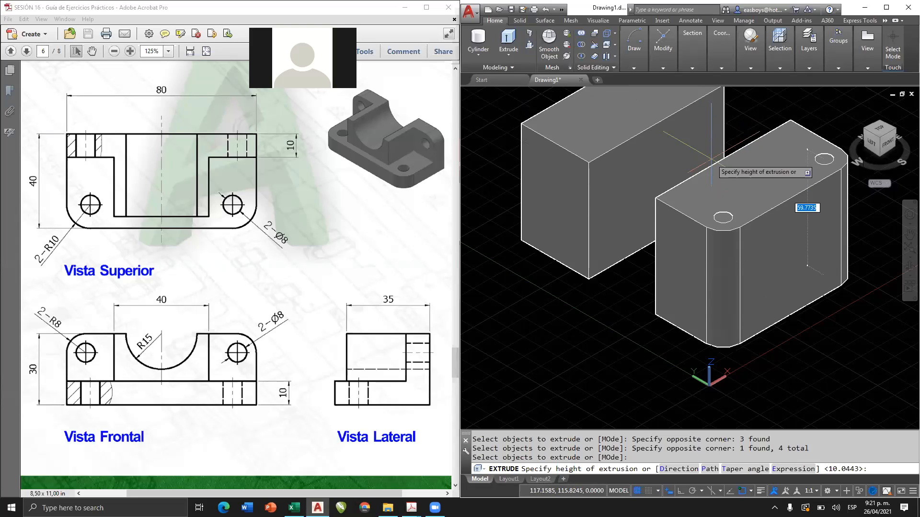
{"action": "type", "text": "10"}
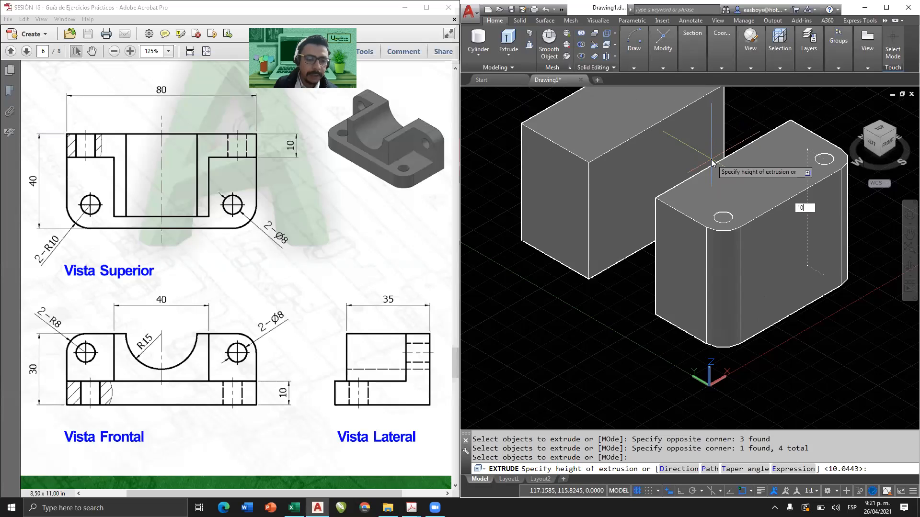
{"action": "key", "text": "Return"}
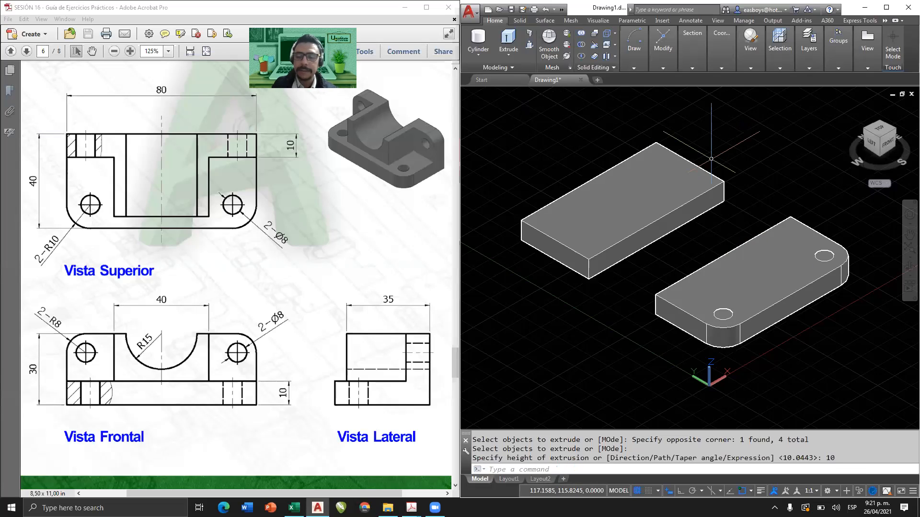
{"action": "left_click", "coordinate": [690, 353]}
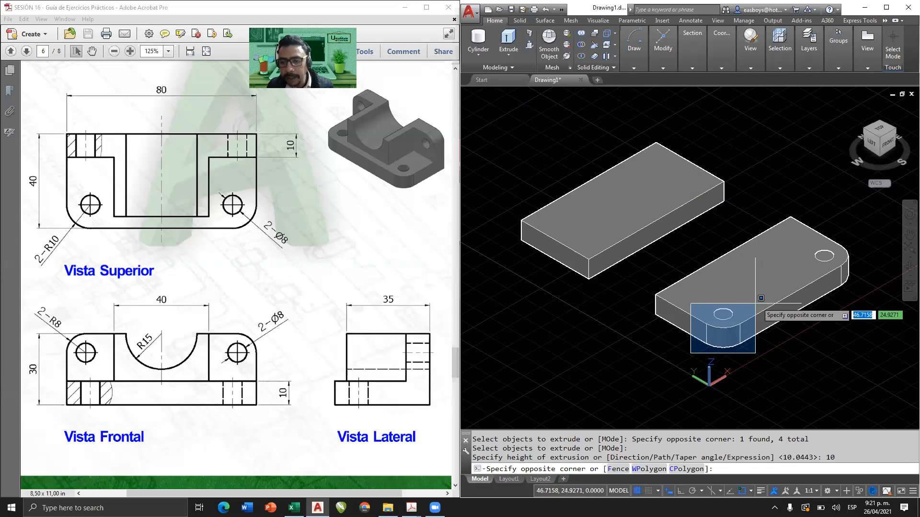
{"action": "left_click", "coordinate": [759, 299]}
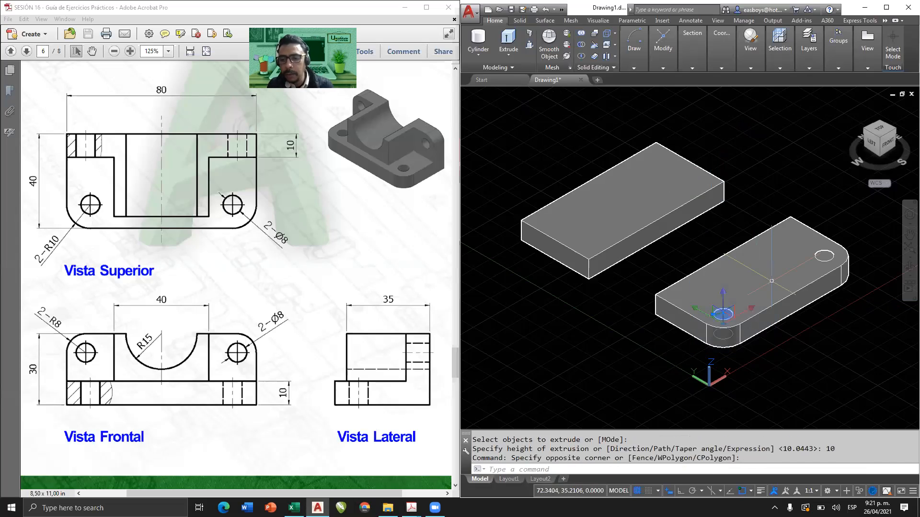
{"action": "left_click", "coordinate": [812, 220]}
{"action": "key", "text": "Escape"}
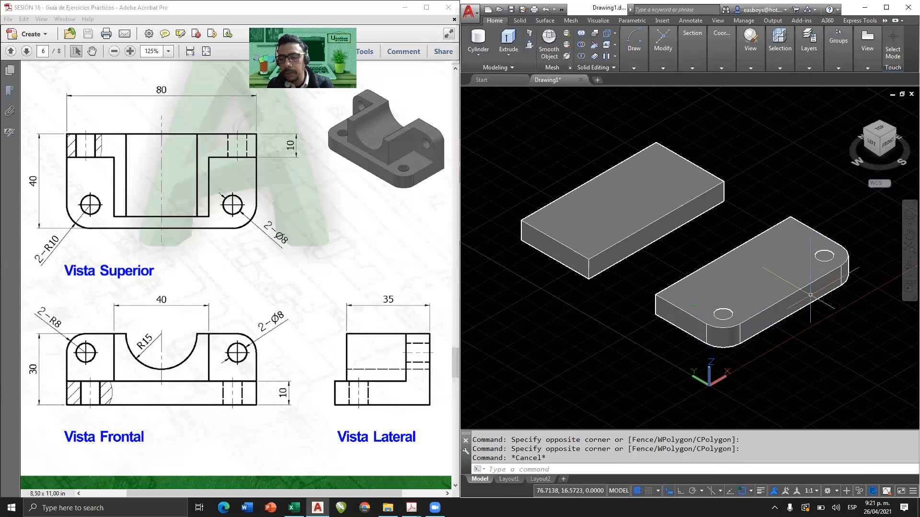
{"action": "key", "text": "Escape"}
{"action": "left_click", "coordinate": [798, 295]}
{"action": "key", "text": "Escape"}
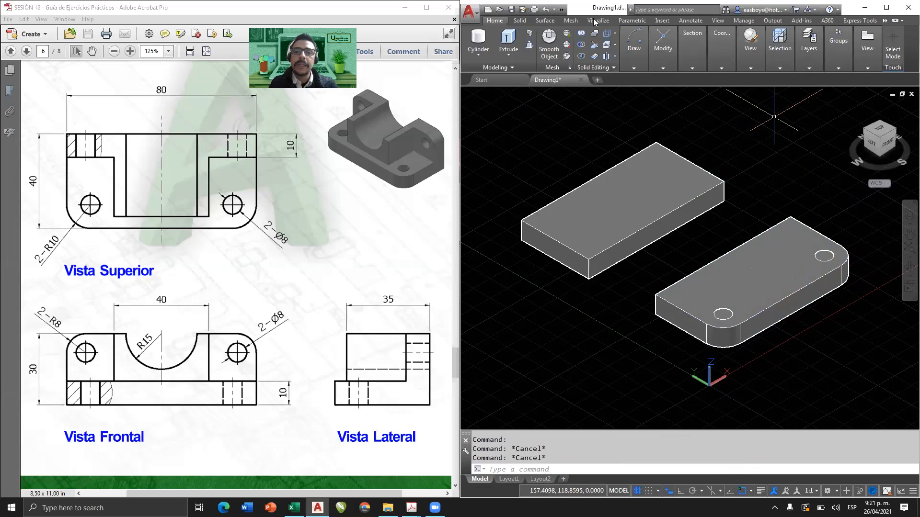
Subtract the two extruded circles from the rounded base to cut its holes.
{"action": "left_click", "coordinate": [582, 45]}
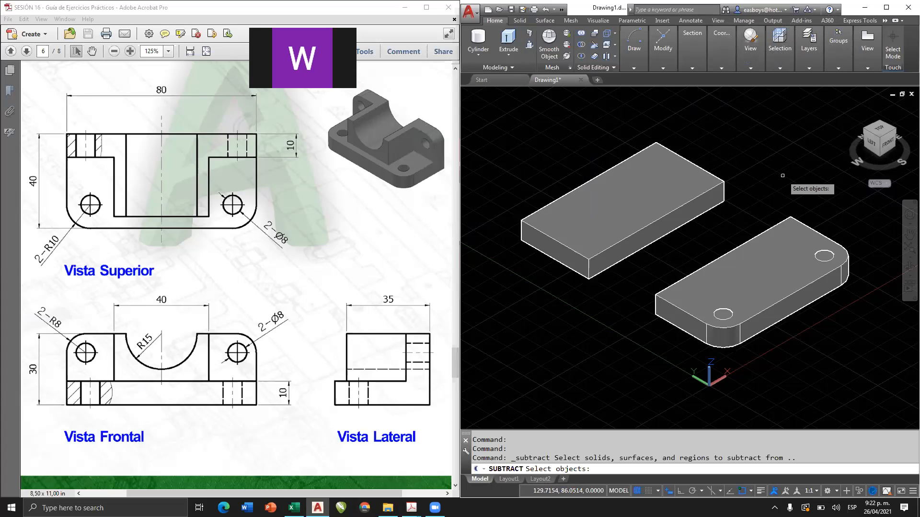
{"action": "left_click", "coordinate": [765, 242]}
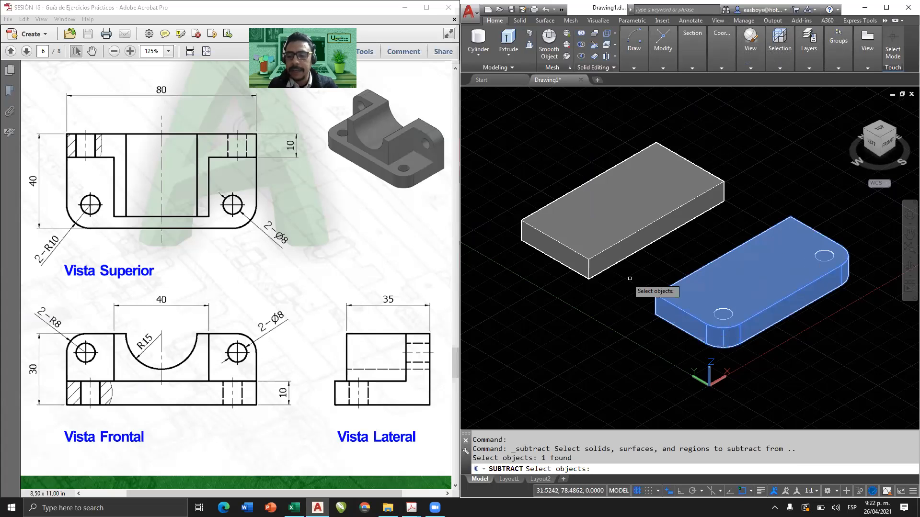
{"action": "key", "text": "Return"}
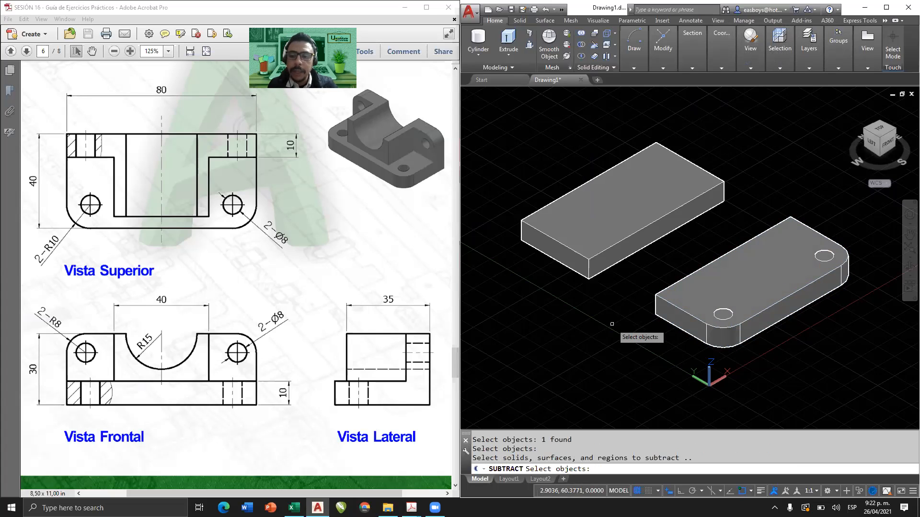
{"action": "middle_click_drag", "start_coordinate": [697, 359], "coordinate": [660, 333]}
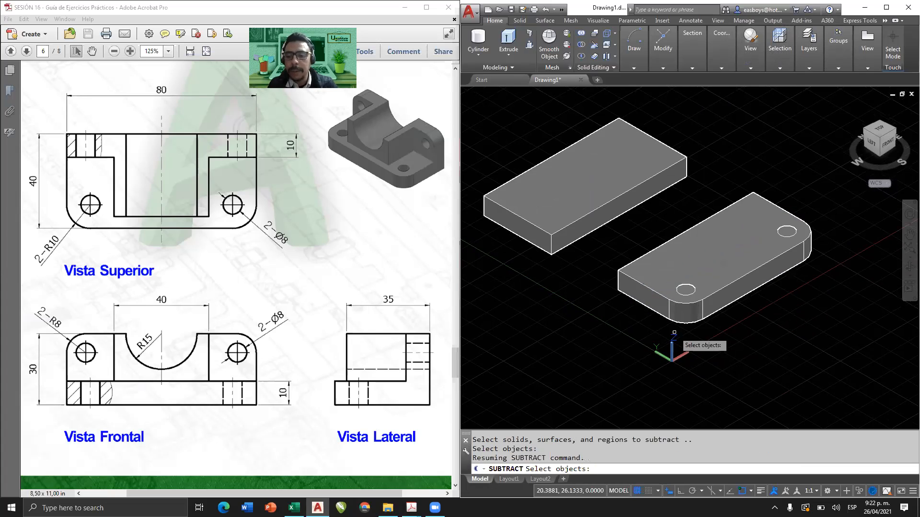
{"action": "left_click", "coordinate": [662, 331]}
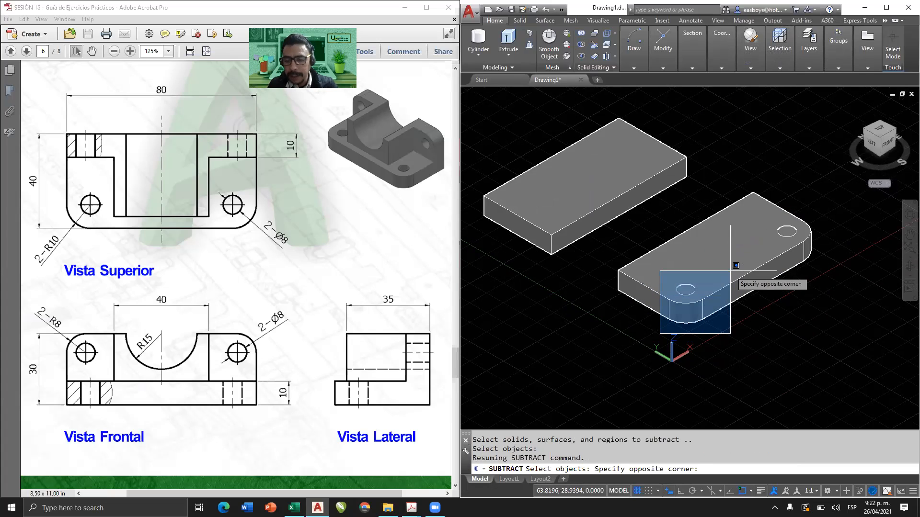
{"action": "left_click", "coordinate": [731, 272]}
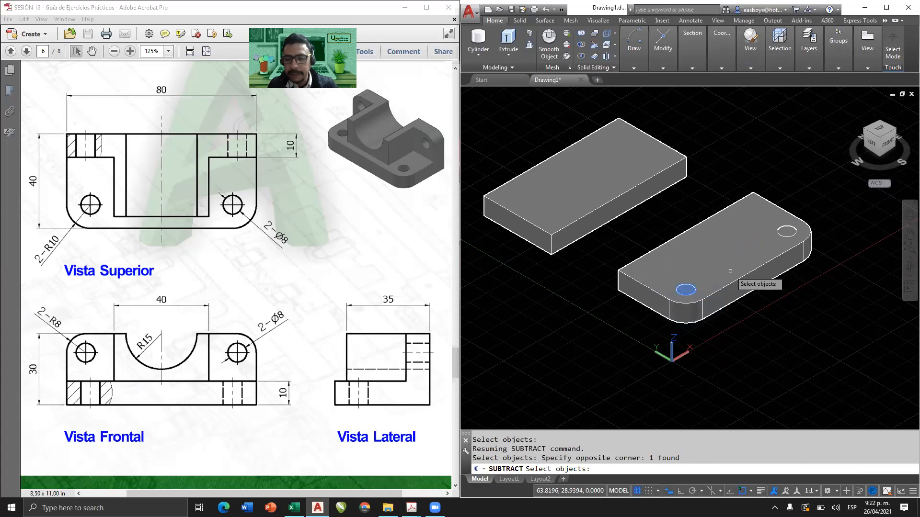
{"action": "left_click", "coordinate": [765, 296]}
{"action": "left_click", "coordinate": [830, 198]}
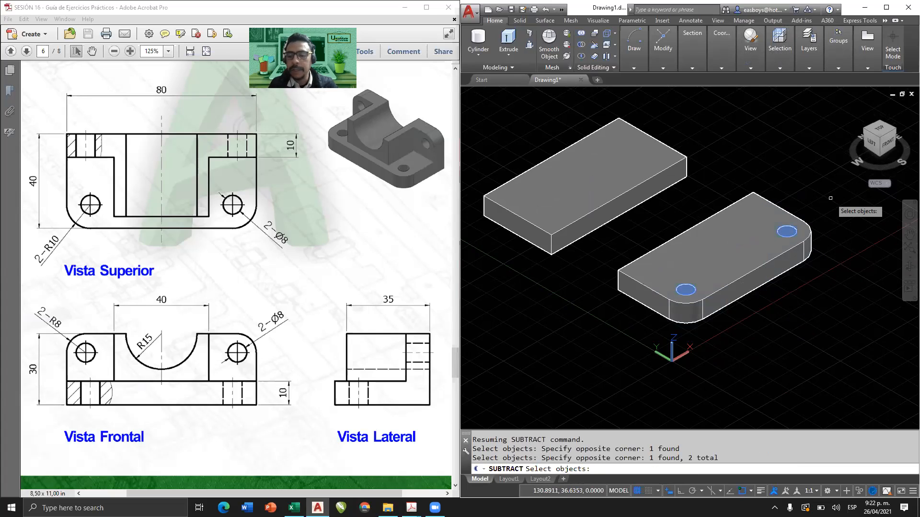
{"action": "key", "text": "Return"}
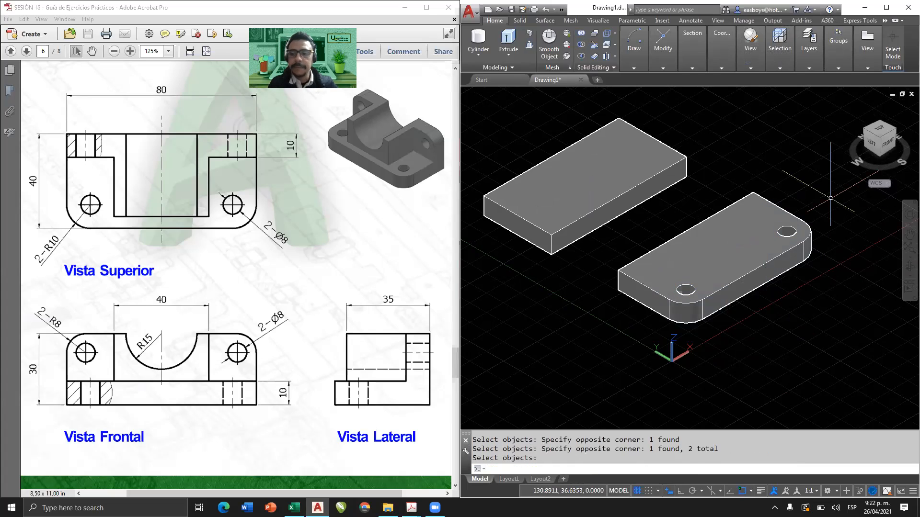
Maximize the AutoCAD window so the two solids fill the screen.
{"action": "mouse_move", "coordinate": [709, 259]}
{"action": "middle_mouse_down", "text": "shift"}
{"action": "mouse_move", "coordinate": [717, 294]}
{"action": "mouse_move", "coordinate": [680, 345]}
{"action": "mouse_move", "coordinate": [658, 351]}
{"action": "mouse_move", "coordinate": [670, 263]}
{"action": "mouse_move", "coordinate": [684, 329]}
{"action": "middle_mouse_up", "text": "shift"}
{"action": "scroll", "coordinate": [656, 357], "scroll_direction": "up", "scroll_amount": 5}
{"action": "scroll", "coordinate": [664, 321], "scroll_direction": "down", "scroll_amount": 5}
{"action": "scroll", "coordinate": [663, 314], "scroll_direction": "down", "scroll_amount": 3}
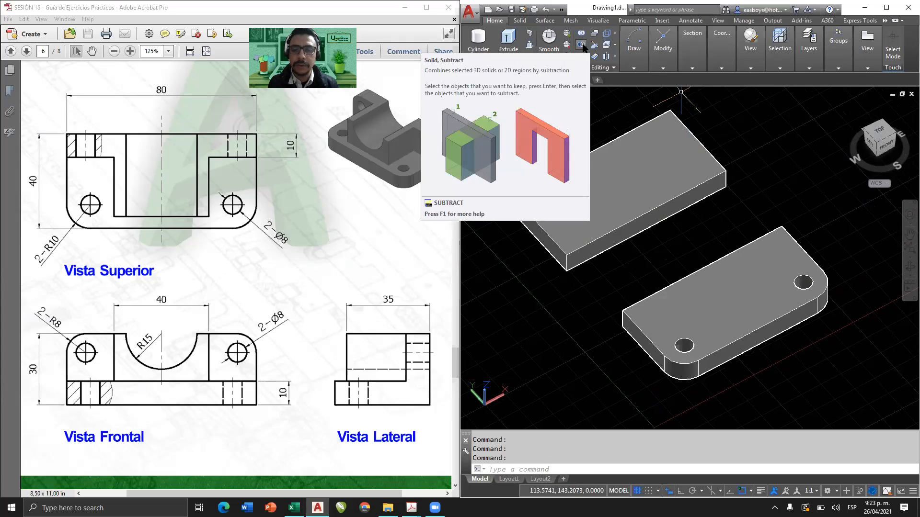
{"action": "left_click", "coordinate": [887, 6]}
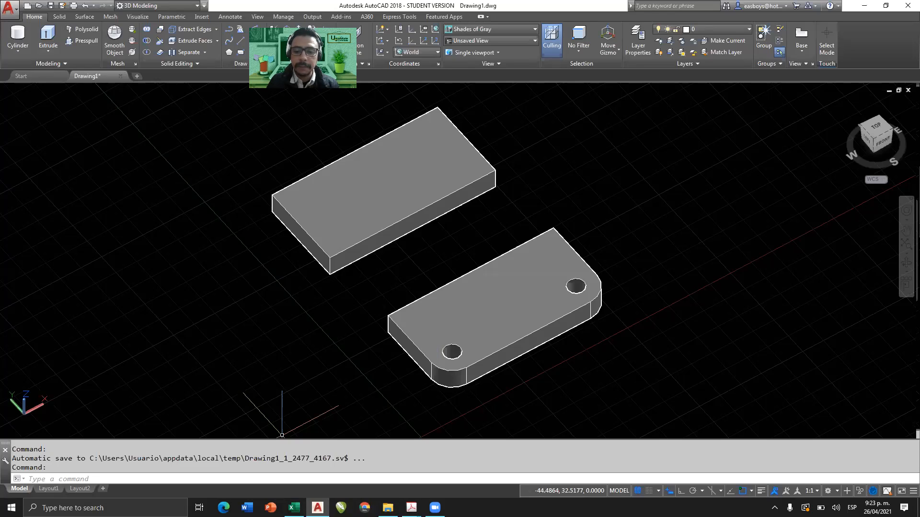
{"action": "mouse_move", "coordinate": [153, 20]}
{"action": "left_mouse_down"}
{"action": "mouse_move", "coordinate": [134, 31]}
{"action": "mouse_move", "coordinate": [166, 76]}
{"action": "mouse_move", "coordinate": [167, 32]}
{"action": "mouse_move", "coordinate": [149, 21]}
{"action": "left_mouse_up"}
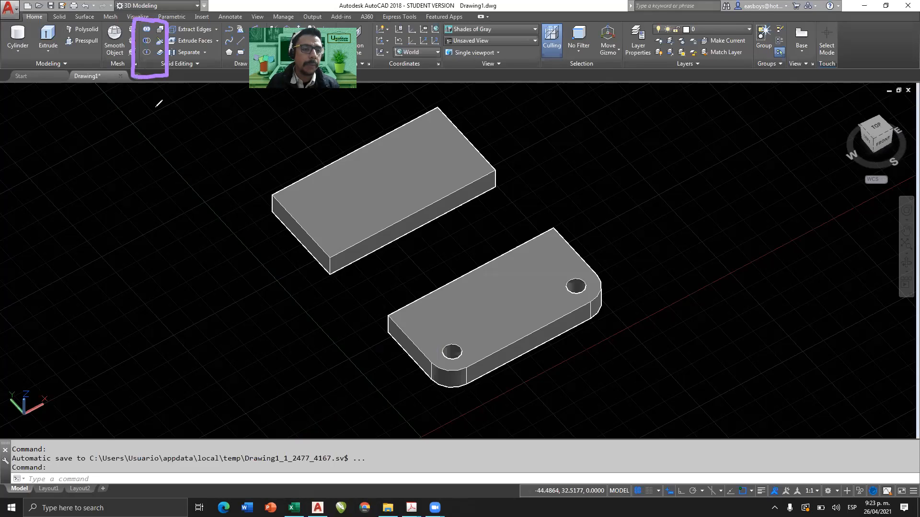
{"action": "left_click_drag", "start_coordinate": [141, 44], "coordinate": [150, 46]}
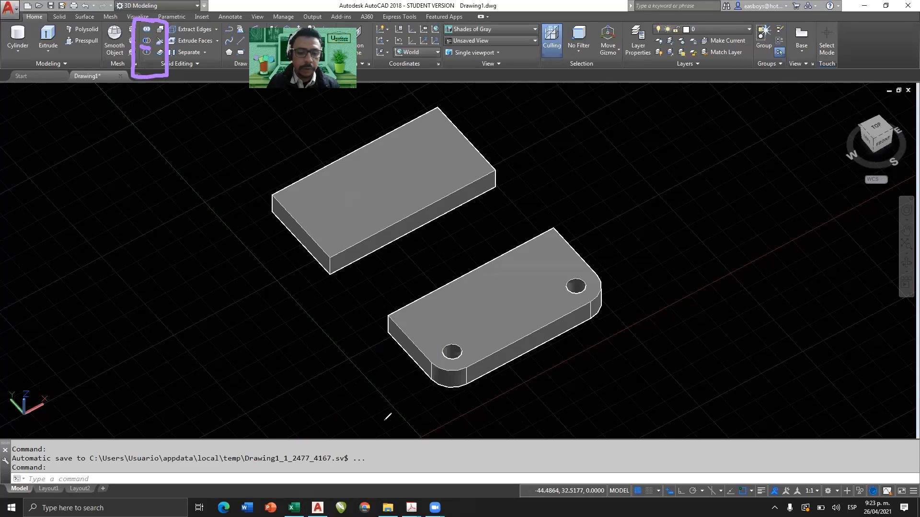
{"action": "left_click", "coordinate": [843, 435]}
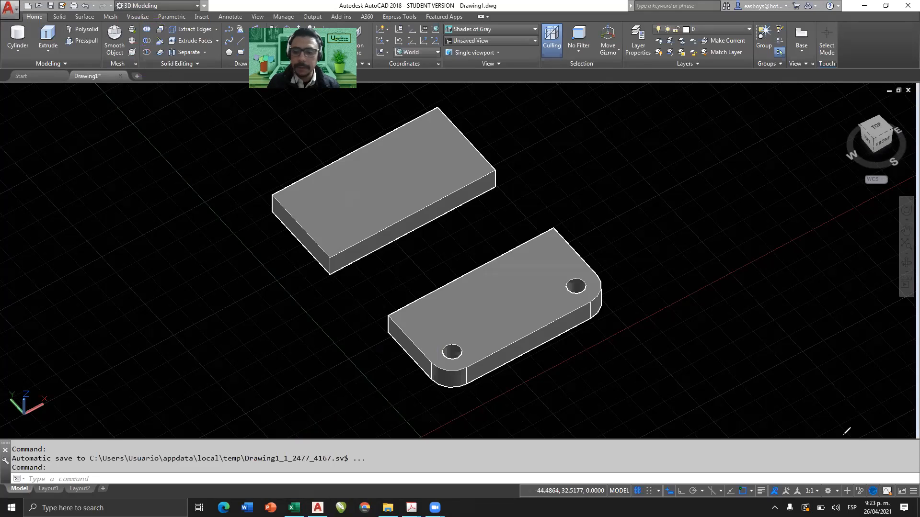
Fillet one front vertical edge of the undrilled block with a radius of 10, consulting the exercise drawing.
{"action": "left_click", "coordinate": [60, 17]}
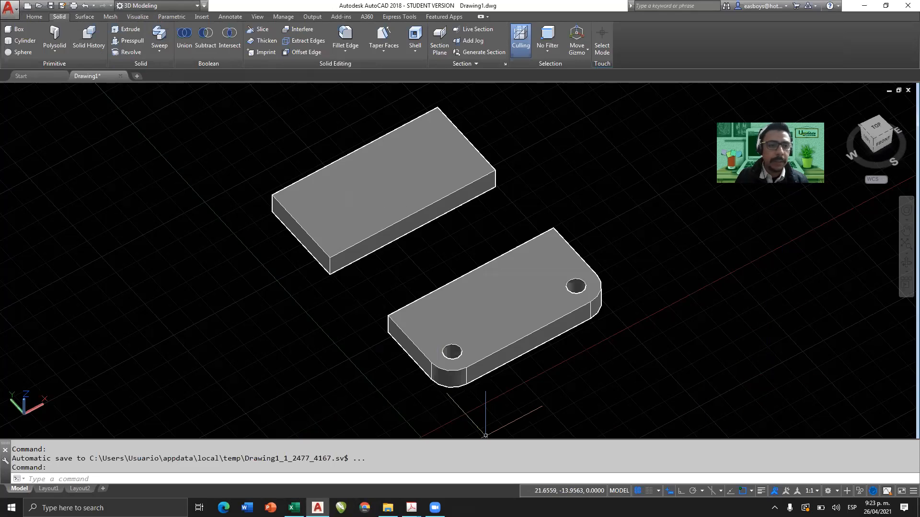
{"action": "mouse_move", "coordinate": [210, 17]}
{"action": "left_mouse_down"}
{"action": "mouse_move", "coordinate": [173, 24]}
{"action": "mouse_move", "coordinate": [182, 61]}
{"action": "mouse_move", "coordinate": [228, 71]}
{"action": "mouse_move", "coordinate": [250, 17]}
{"action": "mouse_move", "coordinate": [211, 14]}
{"action": "left_mouse_up"}
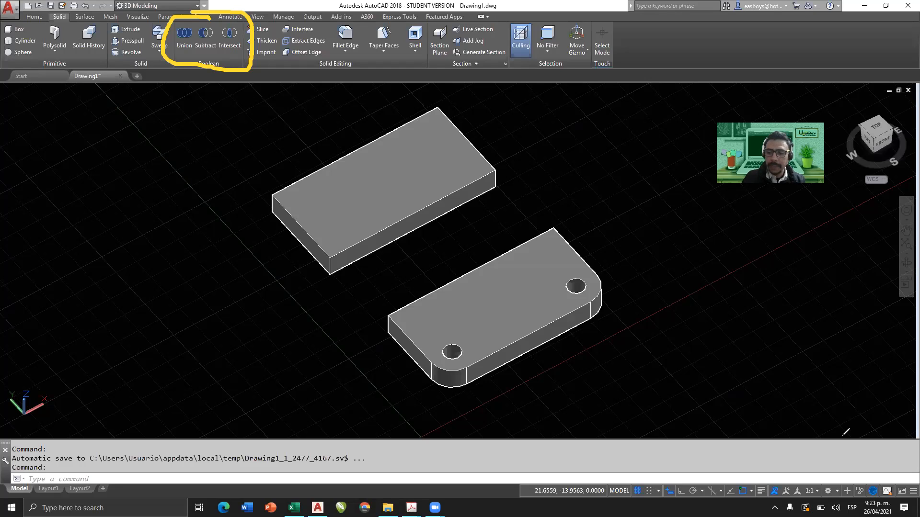
{"action": "left_click", "coordinate": [842, 437]}
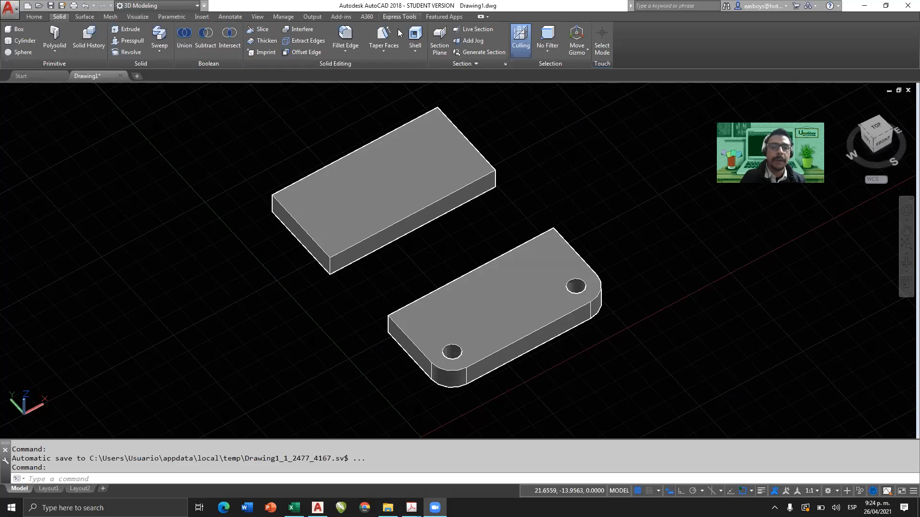
{"action": "left_click", "coordinate": [348, 32]}
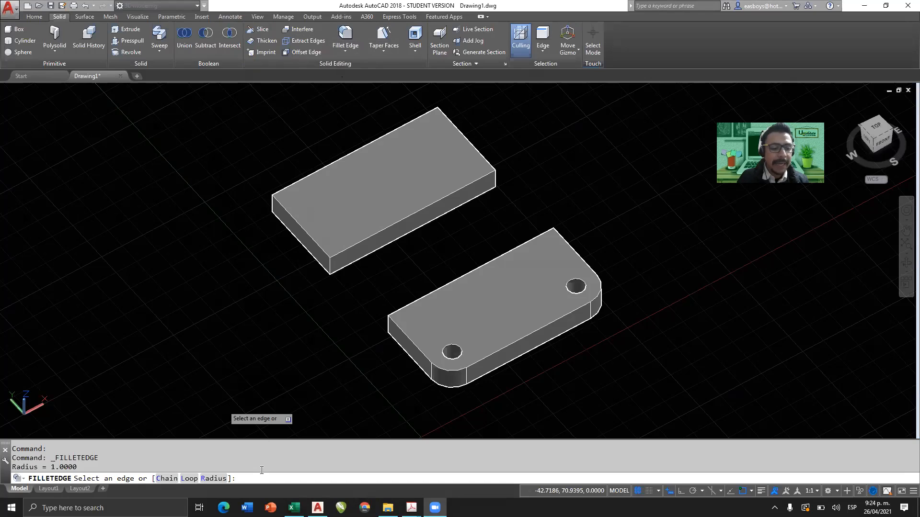
{"action": "left_click", "coordinate": [213, 479]}
{"action": "mouse_move", "coordinate": [412, 508]}
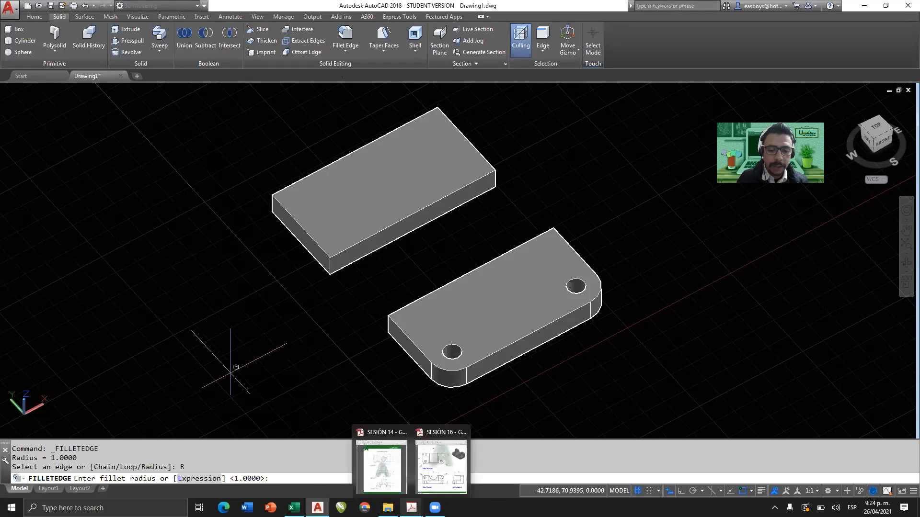
{"action": "left_click", "coordinate": [422, 437]}
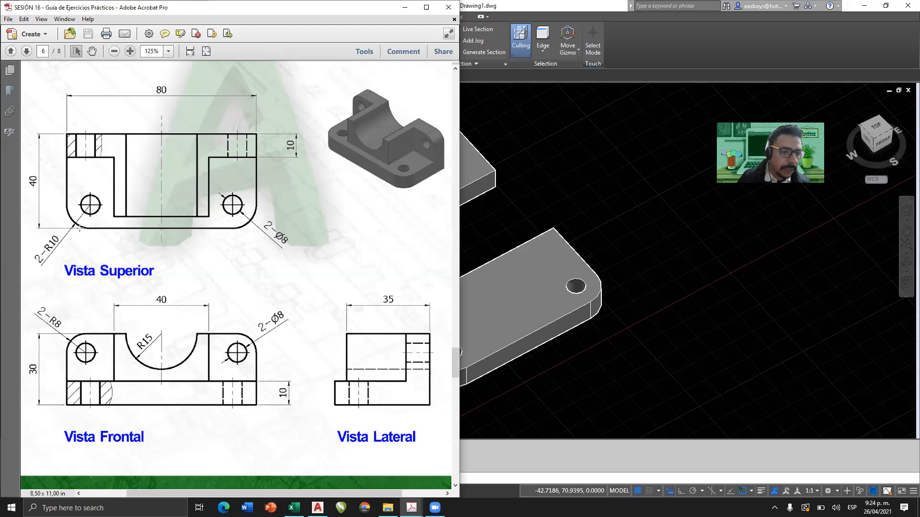
{"action": "left_click", "coordinate": [404, 7]}
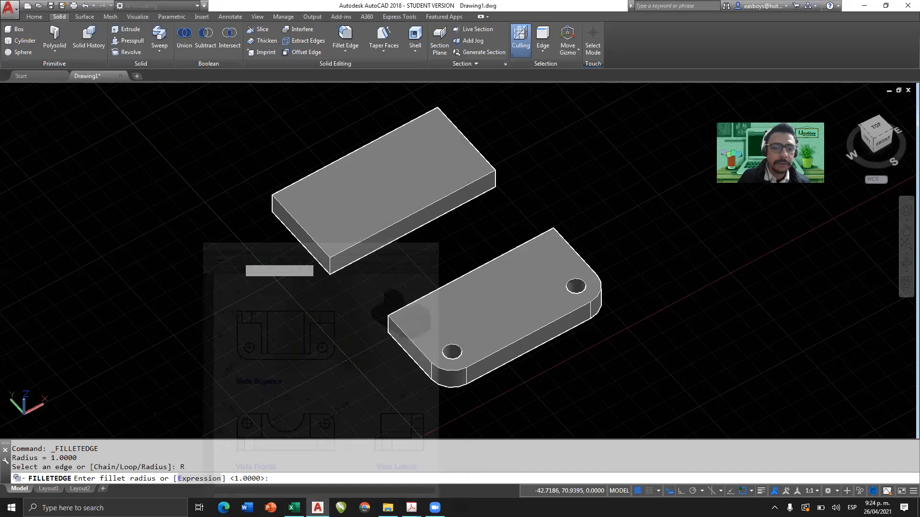
{"action": "type", "text": "0"}
{"action": "key", "text": "Return"}
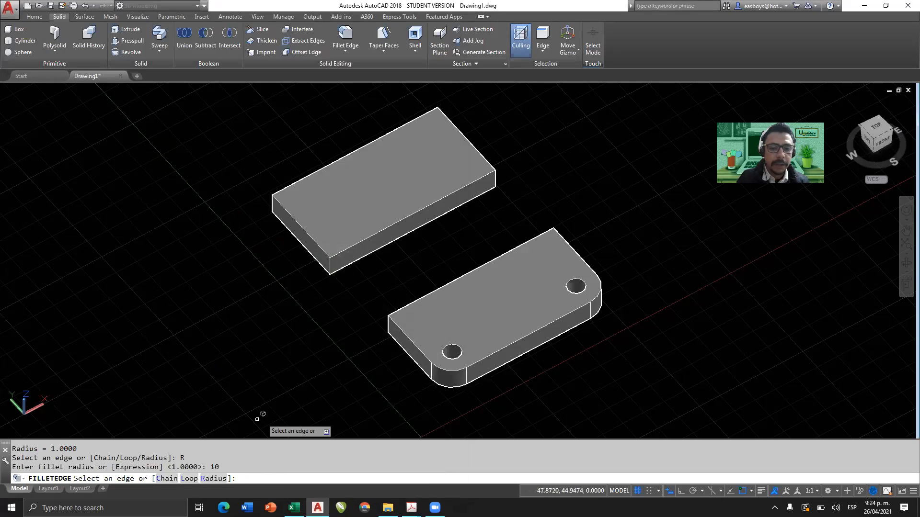
{"action": "scroll", "coordinate": [332, 264], "scroll_direction": "up", "scroll_amount": 2}
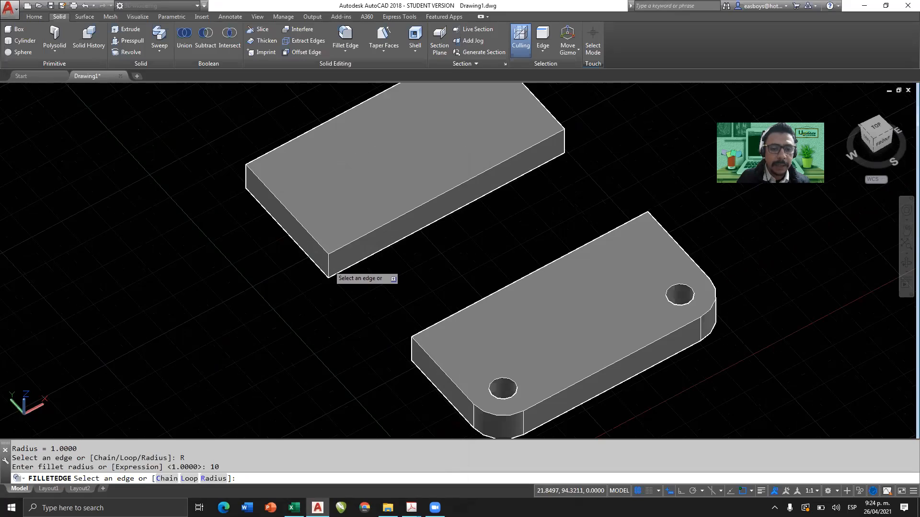
{"action": "left_click", "coordinate": [329, 265]}
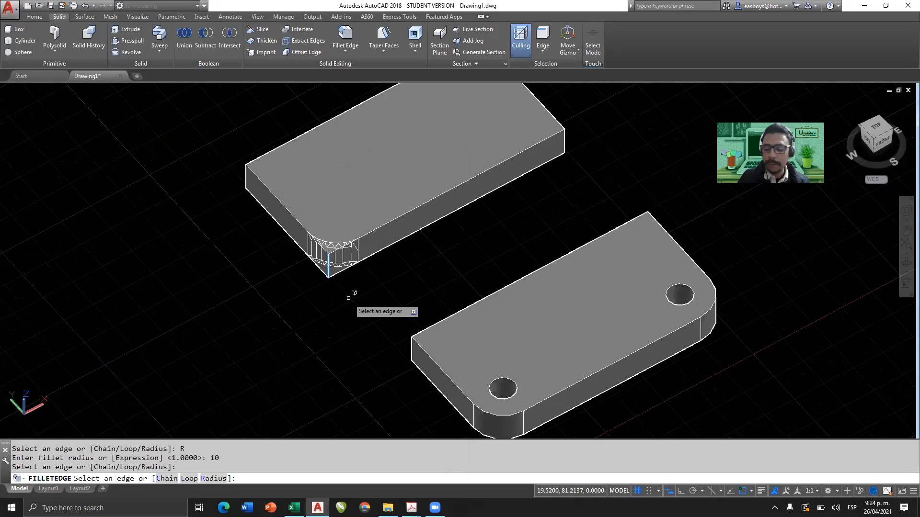
{"action": "key", "text": "Return"}
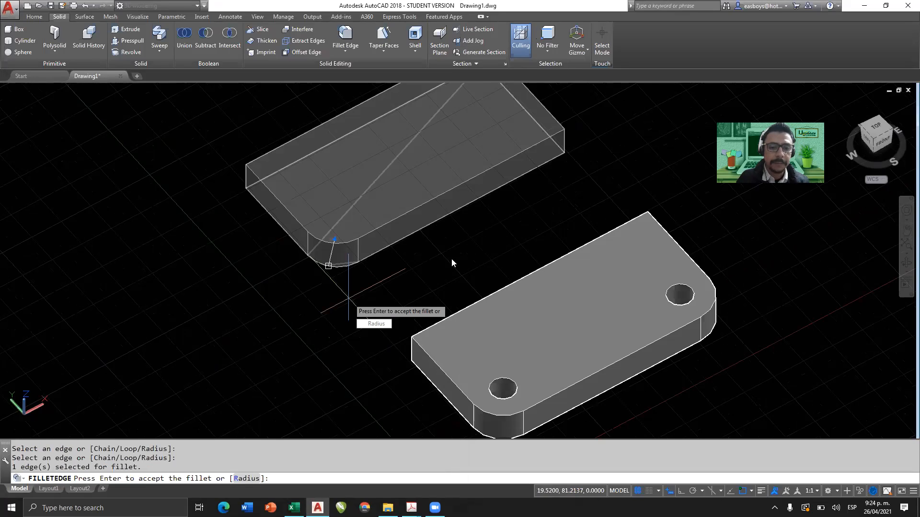
{"action": "key", "text": "Return"}
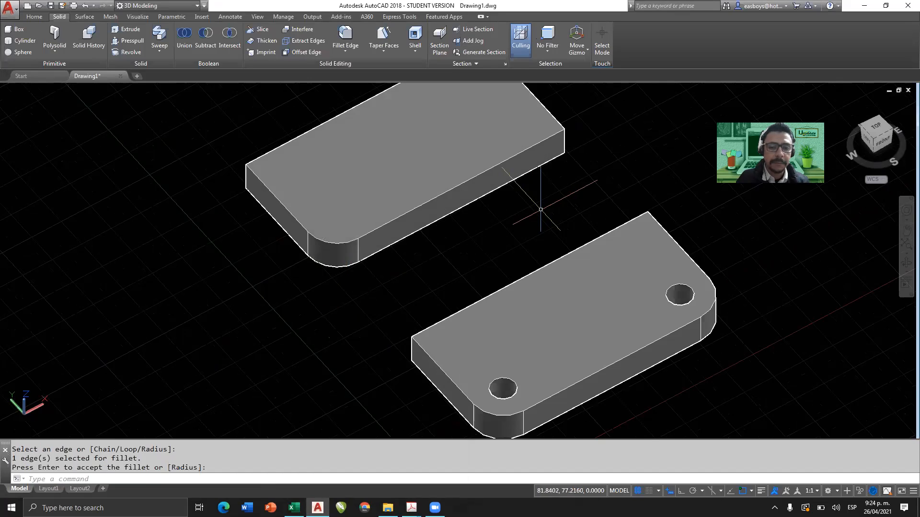
Fillet the other front vertical edge of the undrilled block with the same radius of 10.
{"action": "middle_click_drag", "start_coordinate": [541, 199], "coordinate": [485, 250]}
{"action": "middle_click_drag", "start_coordinate": [422, 259], "coordinate": [349, 231], "text": "shift"}
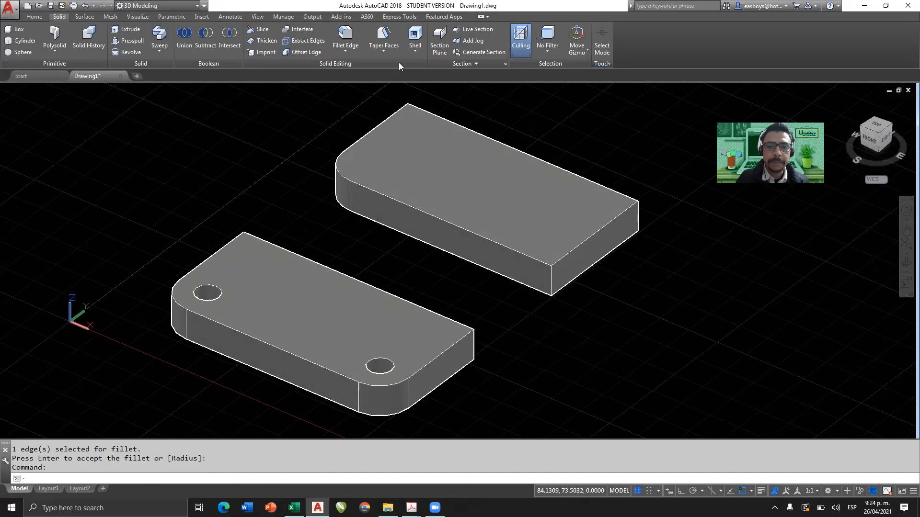
{"action": "left_click", "coordinate": [345, 33]}
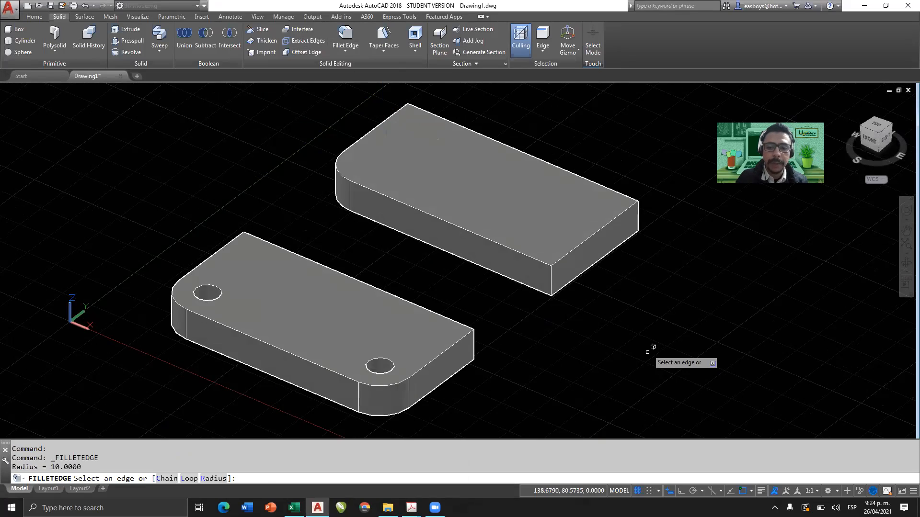
{"action": "left_click", "coordinate": [552, 276]}
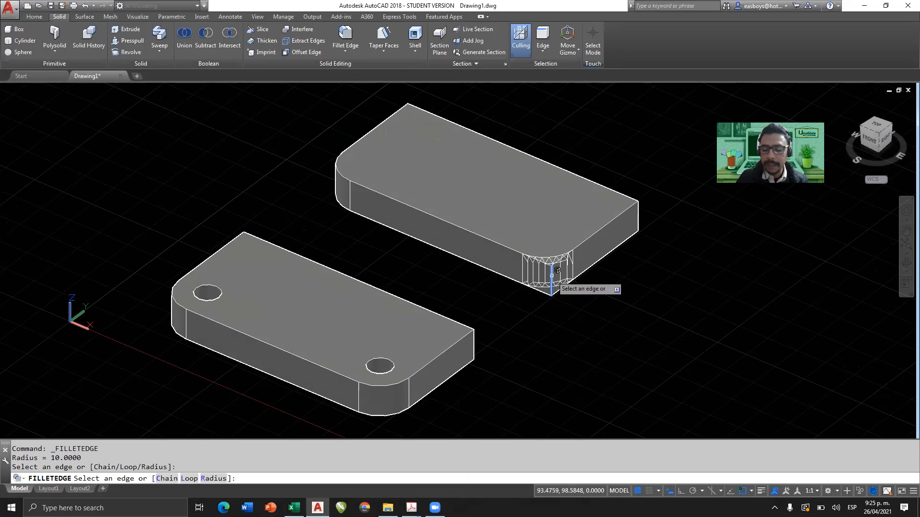
{"action": "key", "text": "Return"}
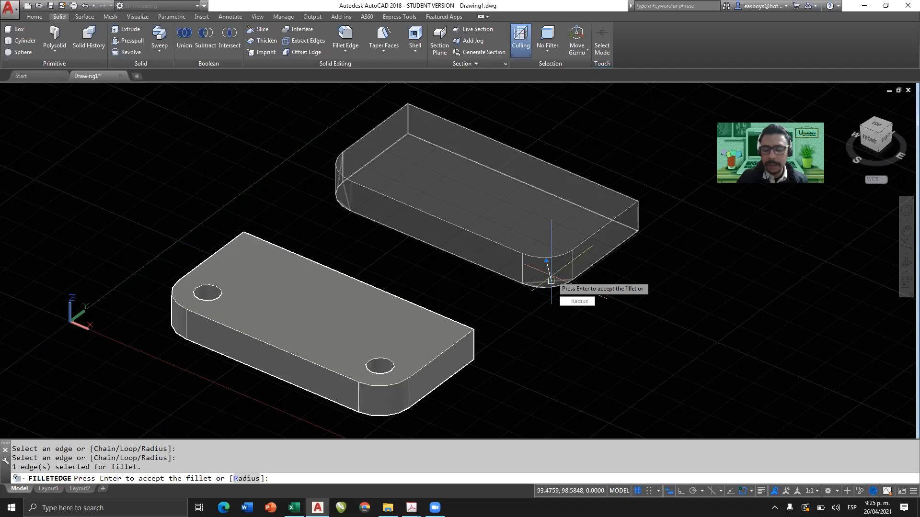
{"action": "key", "text": "Return"}
Delete the filleted block without holes, keeping only the drilled base.
{"action": "middle_click_drag", "start_coordinate": [505, 275], "coordinate": [536, 329], "text": "shift"}
{"action": "scroll", "coordinate": [507, 273], "scroll_direction": "down", "scroll_amount": 3}
{"action": "middle_click_drag", "start_coordinate": [498, 288], "coordinate": [518, 256], "text": "shift"}
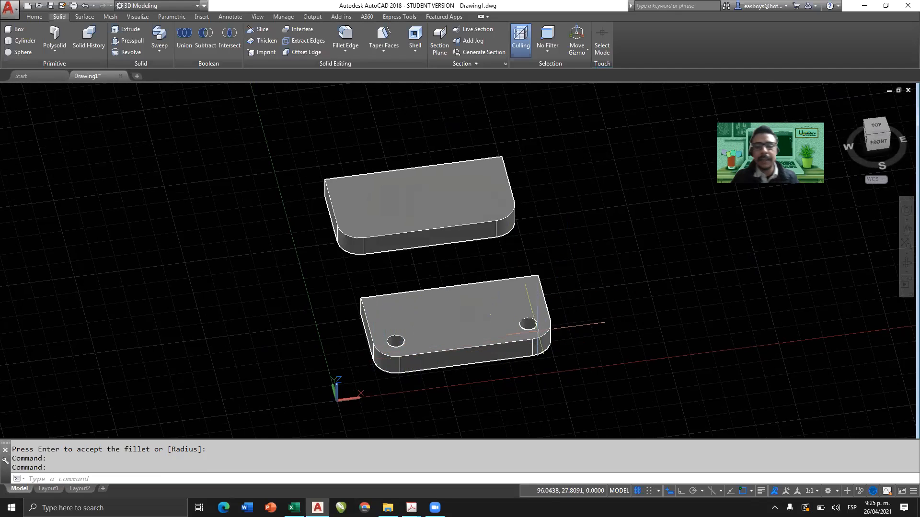
{"action": "middle_click_drag", "start_coordinate": [482, 260], "coordinate": [534, 246], "text": "shift"}
{"action": "left_click", "coordinate": [481, 249]}
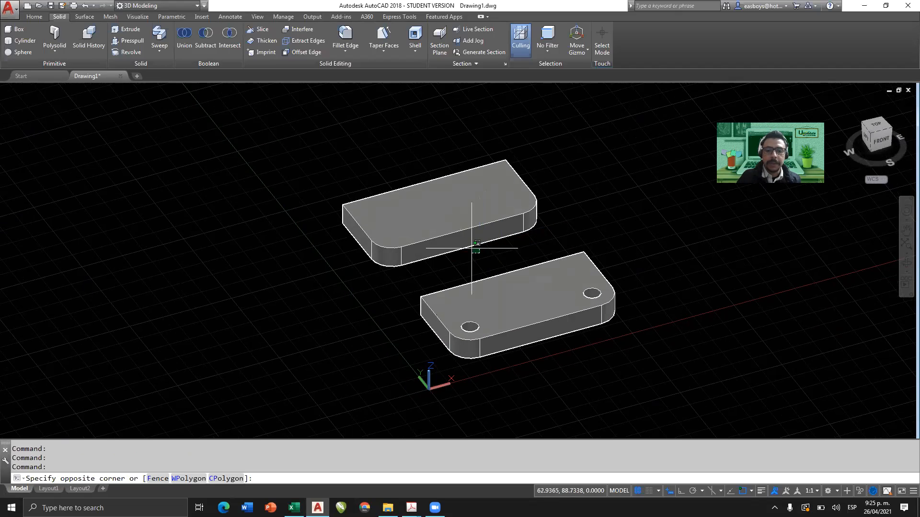
{"action": "left_click", "coordinate": [444, 202]}
{"action": "key", "text": "Delete"}
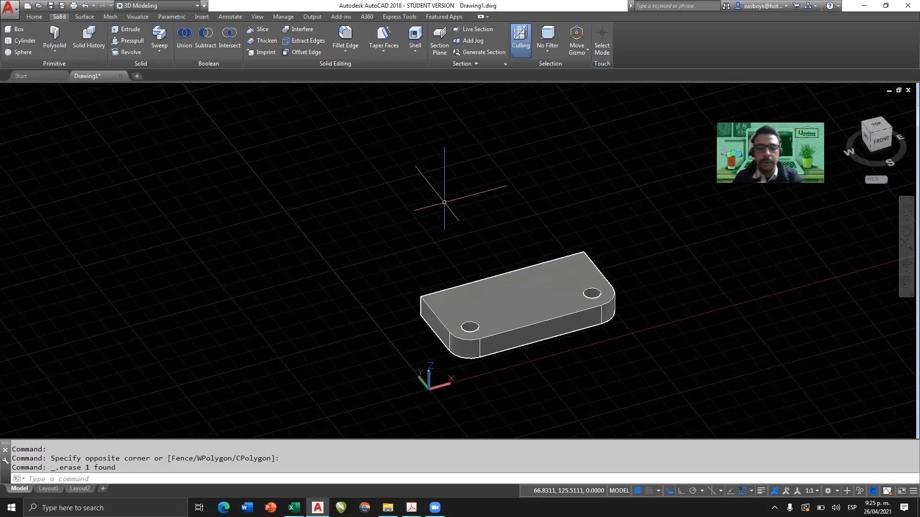
Arrange the model window beside the session 16 exercise PDF and show the base in a southeast isometric view.
{"action": "left_click", "coordinate": [872, 136]}
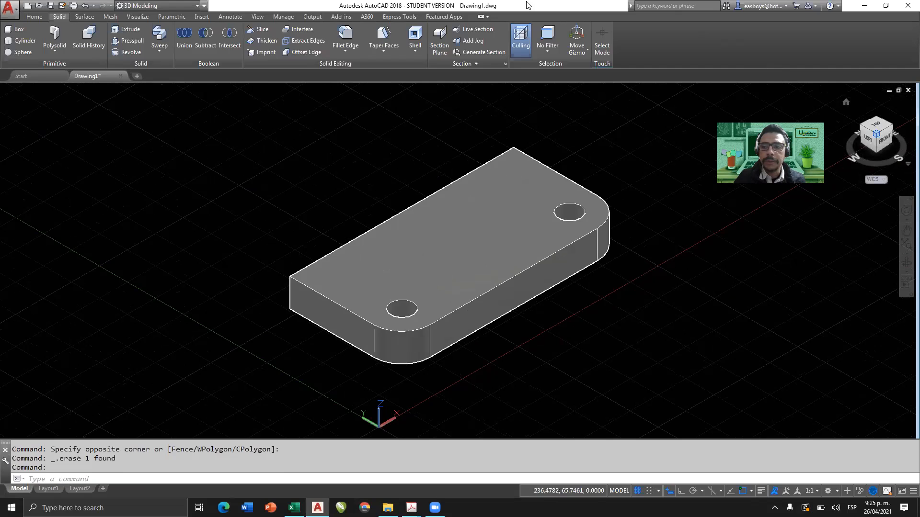
{"action": "key", "text": "super+Right"}
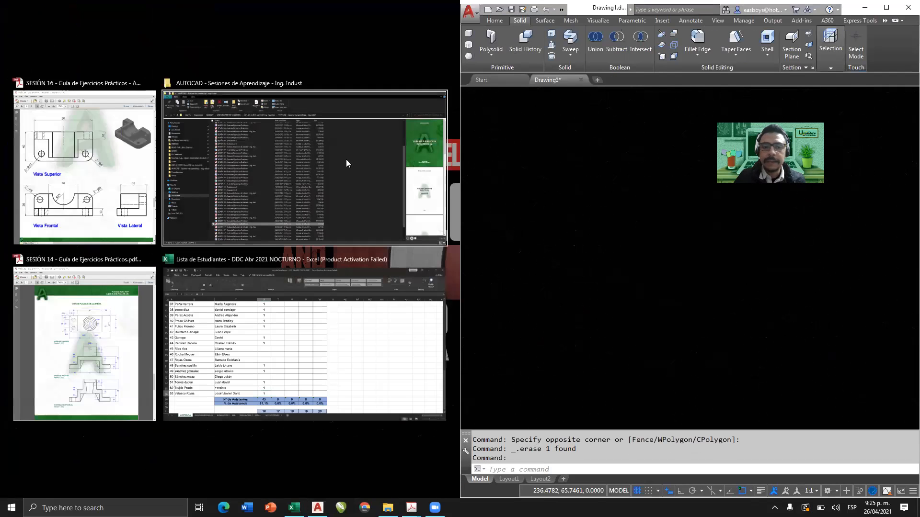
{"action": "left_click", "coordinate": [85, 168]}
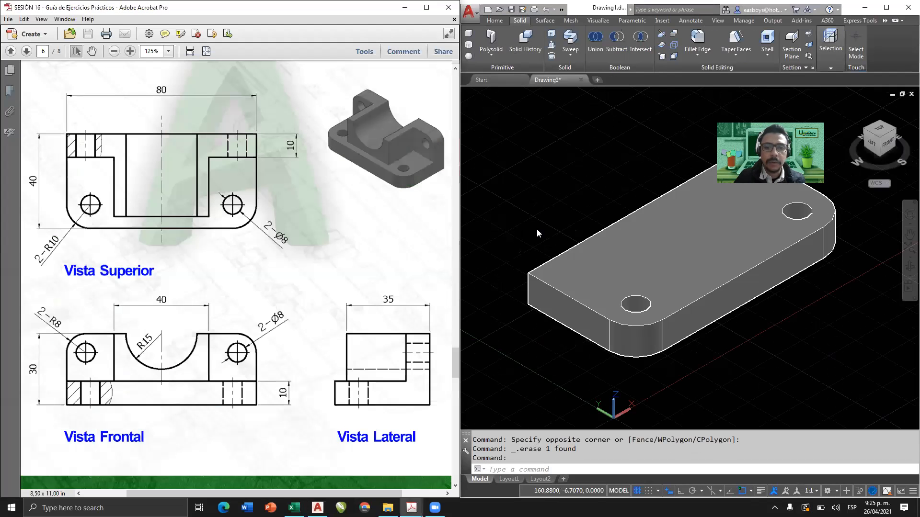
{"action": "left_click", "coordinate": [832, 320]}
{"action": "key", "text": "Escape"}
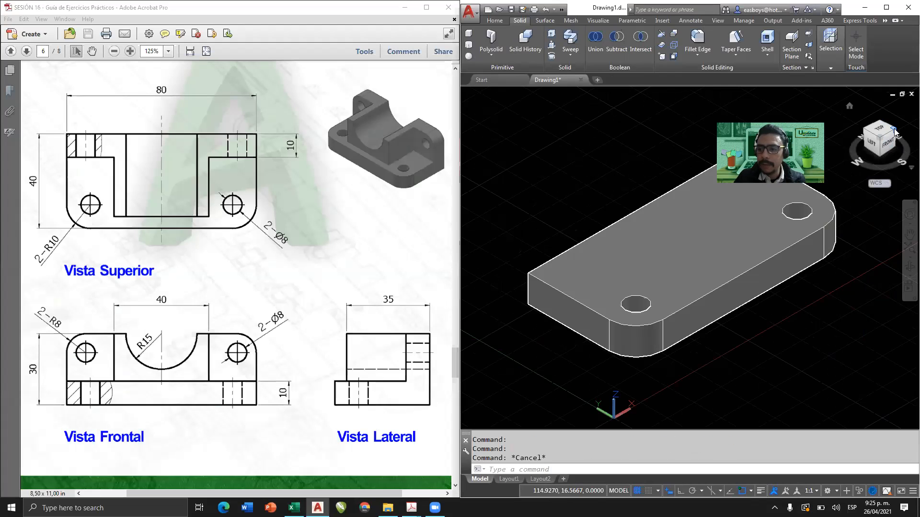
{"action": "left_click", "coordinate": [894, 131]}
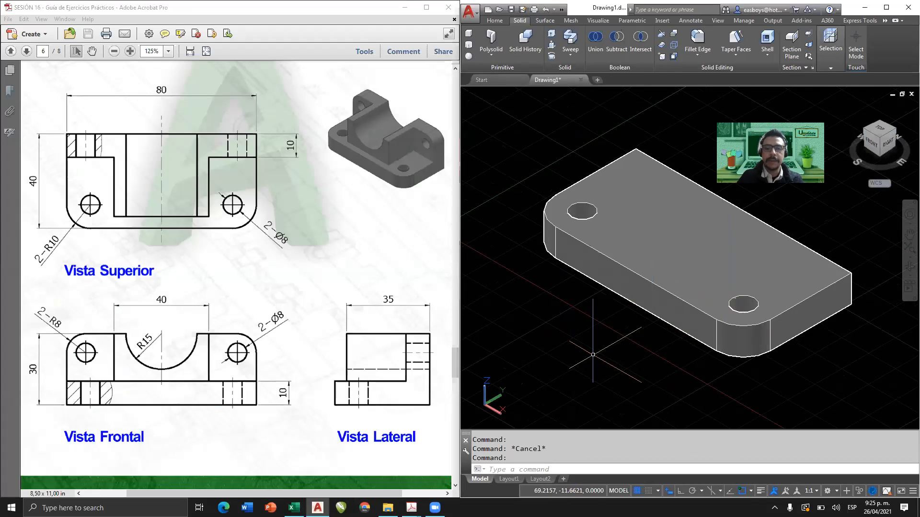
{"action": "scroll", "coordinate": [594, 356], "scroll_direction": "down", "scroll_amount": 2}
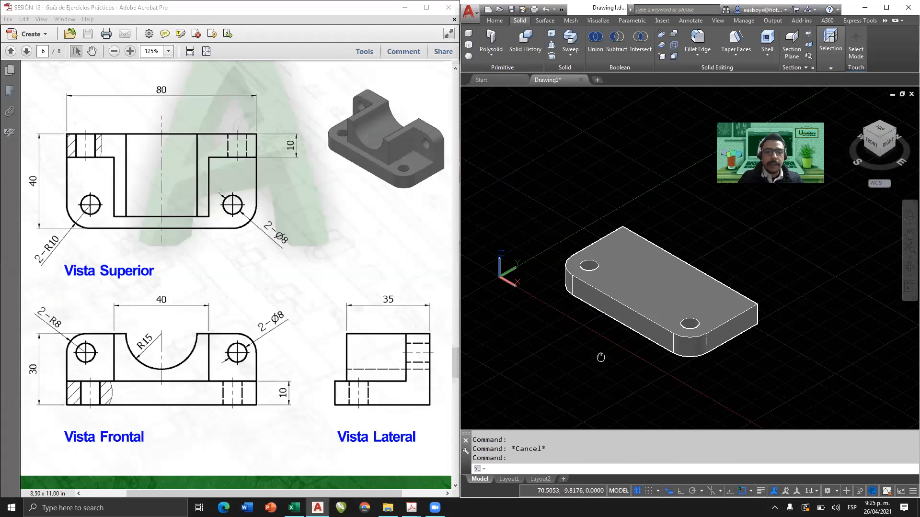
{"action": "middle_click_drag", "start_coordinate": [601, 358], "coordinate": [608, 340]}
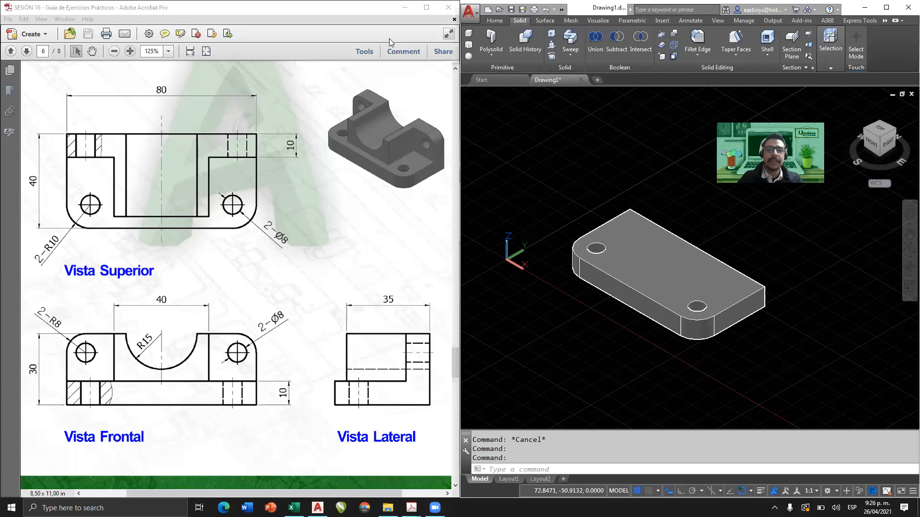
Examine the R15 semicircular channel in the exercise's front view and in its pictorial view.
{"action": "left_click", "coordinate": [369, 16]}
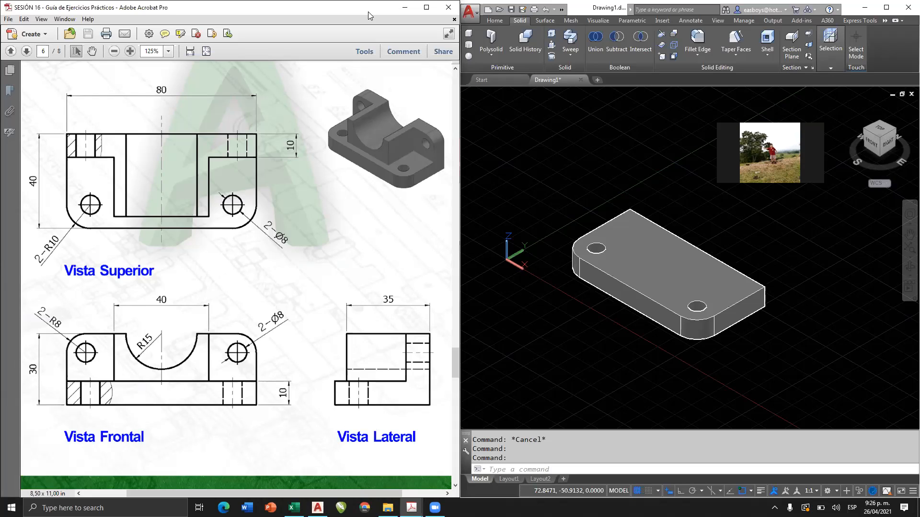
{"action": "left_click", "coordinate": [499, 22]}
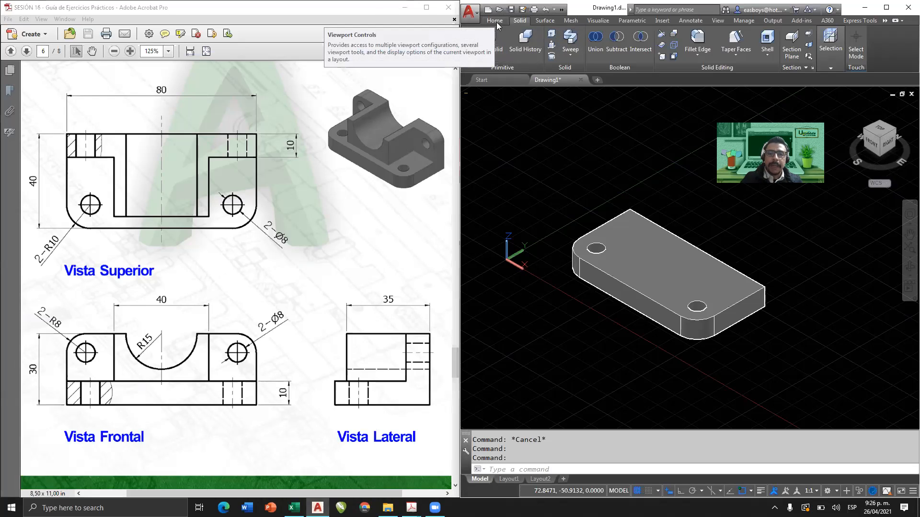
{"action": "left_click", "coordinate": [496, 22]}
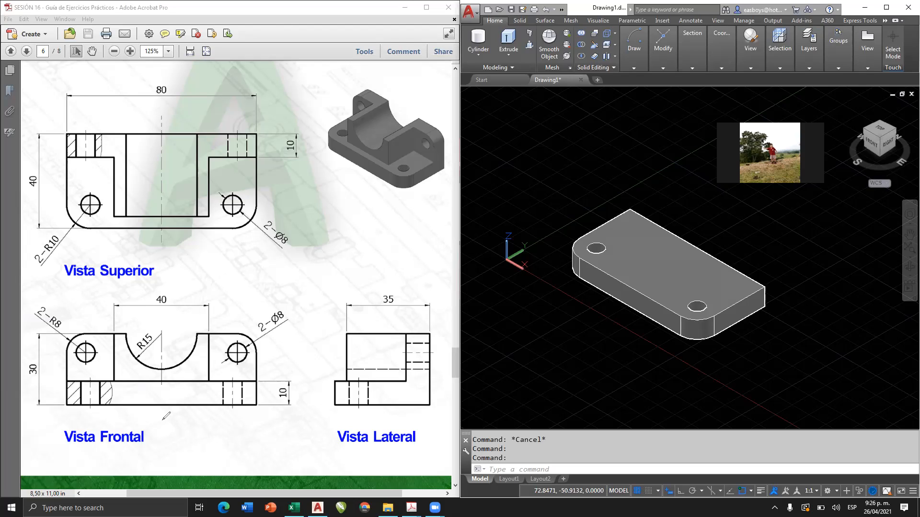
{"action": "mouse_move", "coordinate": [128, 333]}
{"action": "left_mouse_down"}
{"action": "mouse_move", "coordinate": [156, 367]}
{"action": "mouse_move", "coordinate": [199, 334]}
{"action": "left_mouse_up"}
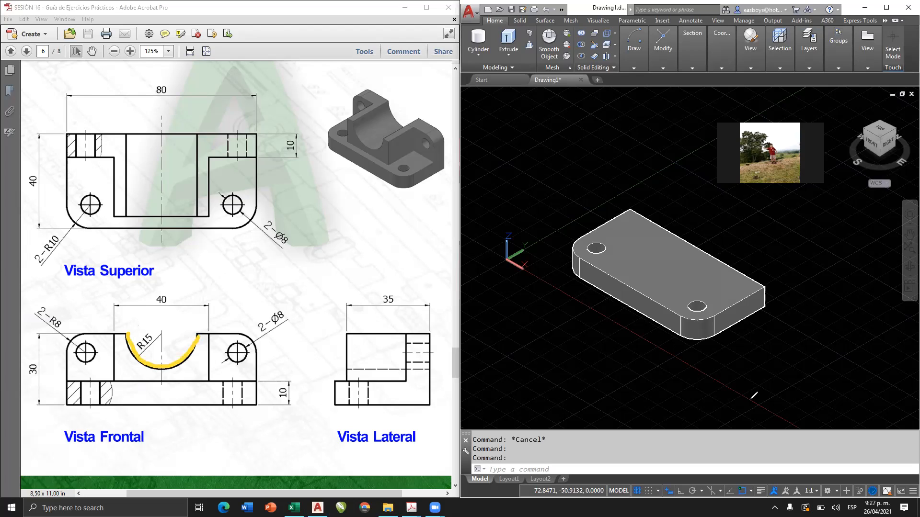
{"action": "mouse_move", "coordinate": [128, 333]}
{"action": "left_mouse_down"}
{"action": "mouse_move", "coordinate": [139, 358]}
{"action": "mouse_move", "coordinate": [178, 364]}
{"action": "mouse_move", "coordinate": [201, 334]}
{"action": "left_mouse_up"}
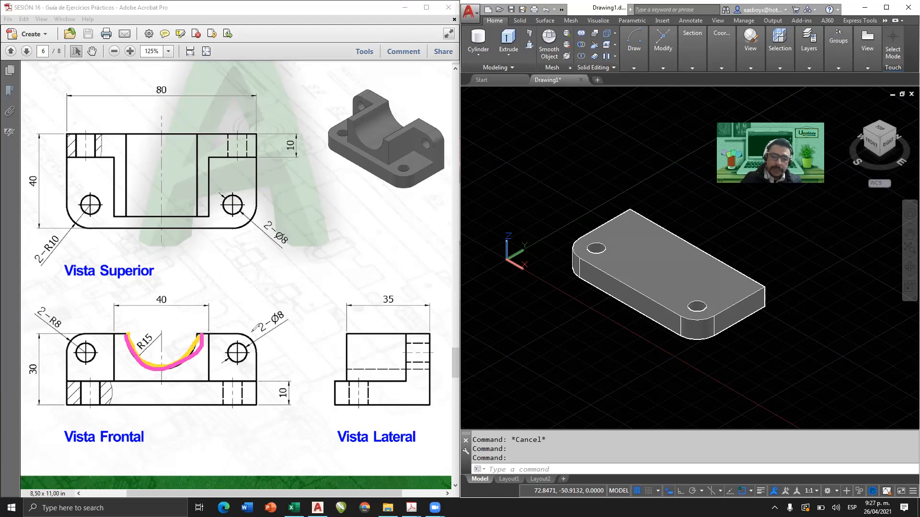
{"action": "mouse_move", "coordinate": [448, 124]}
{"action": "left_mouse_down"}
{"action": "mouse_move", "coordinate": [418, 86]}
{"action": "mouse_move", "coordinate": [405, 87]}
{"action": "left_mouse_up"}
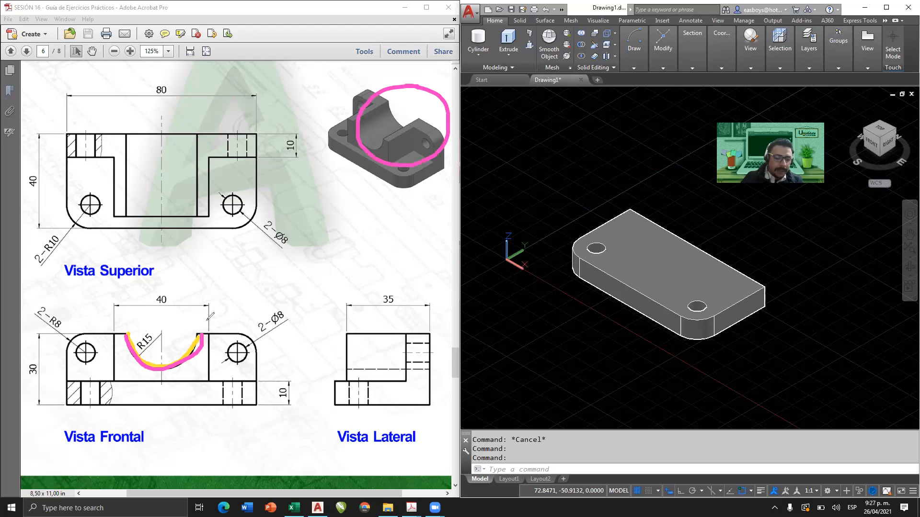
Examine the outline of the central body with its R15 channel in the exercise's front and pictorial views.
{"action": "key", "text": "ctrl+z"}
{"action": "key", "text": "ctrl+z"}
{"action": "key", "text": "ctrl+z"}
{"action": "left_click", "coordinate": [209, 335]}
{"action": "mouse_move", "coordinate": [209, 335]}
{"action": "left_mouse_down"}
{"action": "mouse_move", "coordinate": [91, 327]}
{"action": "mouse_move", "coordinate": [66, 374]}
{"action": "left_mouse_up"}
{"action": "mouse_move", "coordinate": [211, 334]}
{"action": "left_mouse_down"}
{"action": "mouse_move", "coordinate": [249, 355]}
{"action": "mouse_move", "coordinate": [252, 377]}
{"action": "left_mouse_up"}
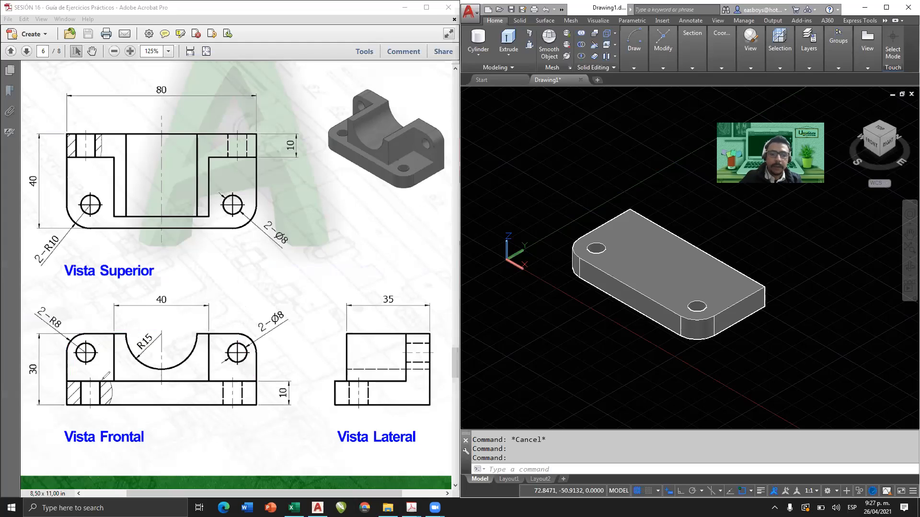
{"action": "mouse_move", "coordinate": [115, 381]}
{"action": "left_mouse_down"}
{"action": "mouse_move", "coordinate": [117, 337]}
{"action": "mouse_move", "coordinate": [163, 368]}
{"action": "mouse_move", "coordinate": [185, 356]}
{"action": "mouse_move", "coordinate": [198, 330]}
{"action": "mouse_move", "coordinate": [209, 338]}
{"action": "mouse_move", "coordinate": [209, 379]}
{"action": "mouse_move", "coordinate": [114, 382]}
{"action": "left_mouse_up"}
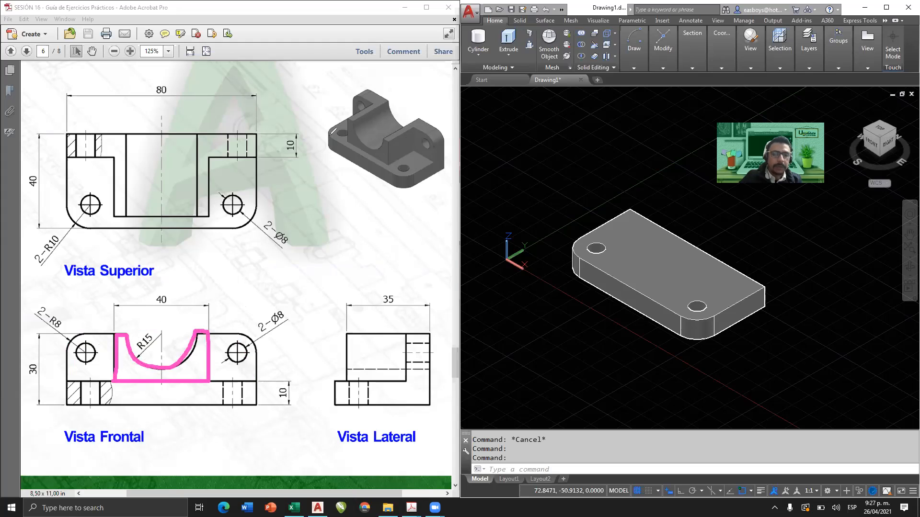
{"action": "mouse_move", "coordinate": [350, 114]}
{"action": "left_mouse_down"}
{"action": "mouse_move", "coordinate": [350, 145]}
{"action": "mouse_move", "coordinate": [386, 161]}
{"action": "mouse_move", "coordinate": [391, 134]}
{"action": "mouse_move", "coordinate": [379, 144]}
{"action": "mouse_move", "coordinate": [350, 115]}
{"action": "mouse_move", "coordinate": [388, 100]}
{"action": "left_mouse_up"}
{"action": "left_click_drag", "start_coordinate": [424, 124], "coordinate": [392, 138]}
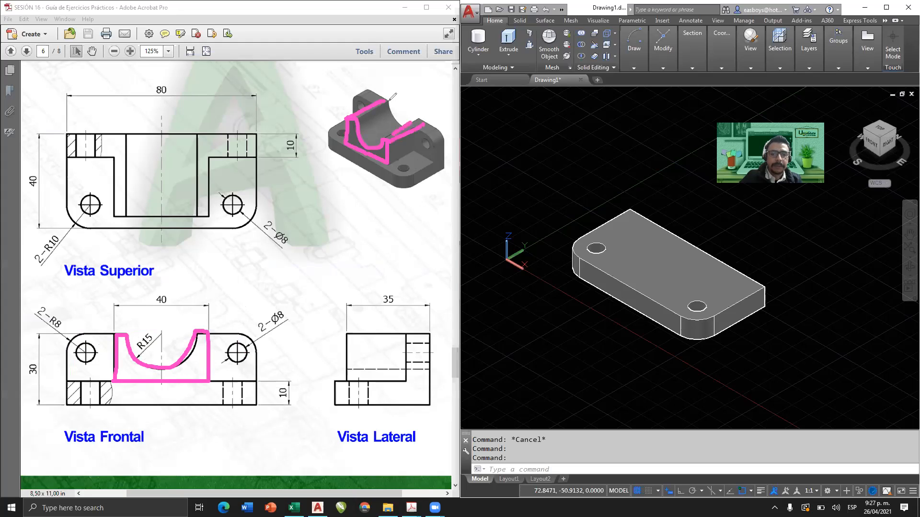
{"action": "left_click_drag", "start_coordinate": [388, 100], "coordinate": [406, 121]}
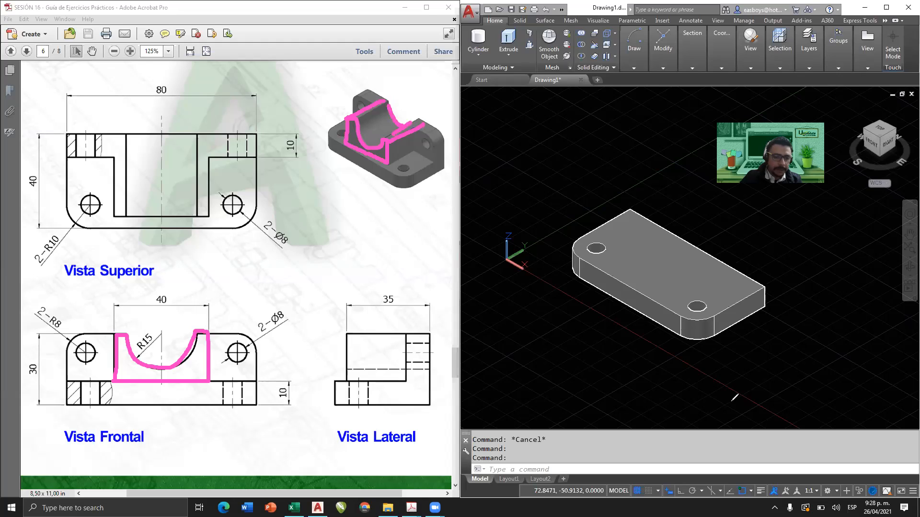
Examine the two drilled side lugs with R8 corners and 8 mm diameter holes in the front and pictorial views.
{"action": "mouse_move", "coordinate": [211, 333]}
{"action": "left_mouse_down"}
{"action": "mouse_move", "coordinate": [252, 333]}
{"action": "mouse_move", "coordinate": [258, 379]}
{"action": "mouse_move", "coordinate": [224, 379]}
{"action": "mouse_move", "coordinate": [215, 362]}
{"action": "mouse_move", "coordinate": [221, 335]}
{"action": "mouse_move", "coordinate": [245, 358]}
{"action": "mouse_move", "coordinate": [238, 342]}
{"action": "left_mouse_up"}
{"action": "mouse_move", "coordinate": [114, 331]}
{"action": "left_mouse_down"}
{"action": "mouse_move", "coordinate": [78, 331]}
{"action": "mouse_move", "coordinate": [64, 376]}
{"action": "mouse_move", "coordinate": [113, 380]}
{"action": "mouse_move", "coordinate": [115, 331]}
{"action": "mouse_move", "coordinate": [73, 349]}
{"action": "mouse_move", "coordinate": [96, 356]}
{"action": "mouse_move", "coordinate": [87, 339]}
{"action": "left_mouse_up"}
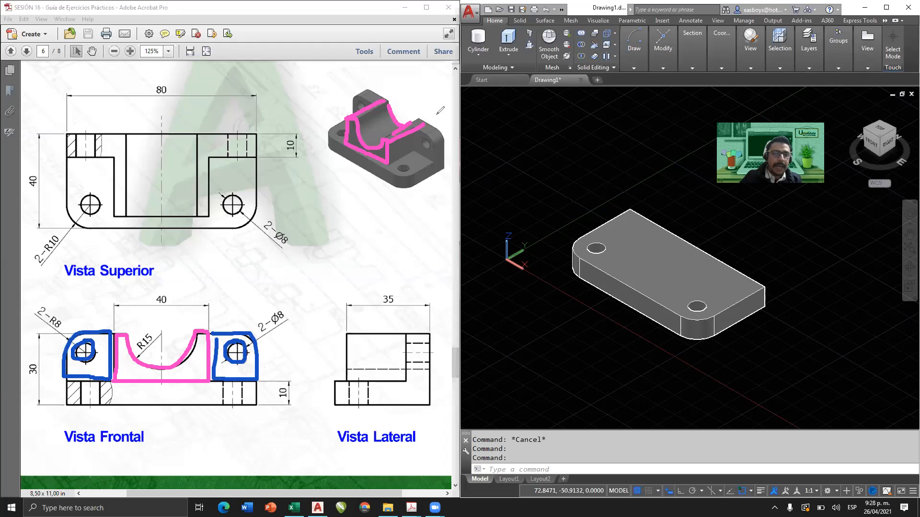
{"action": "mouse_move", "coordinate": [421, 133]}
{"action": "left_mouse_down"}
{"action": "mouse_move", "coordinate": [437, 155]}
{"action": "mouse_move", "coordinate": [444, 137]}
{"action": "mouse_move", "coordinate": [433, 123]}
{"action": "mouse_move", "coordinate": [421, 127]}
{"action": "mouse_move", "coordinate": [413, 149]}
{"action": "left_mouse_up"}
{"action": "mouse_move", "coordinate": [353, 104]}
{"action": "left_mouse_down"}
{"action": "mouse_move", "coordinate": [379, 93]}
{"action": "mouse_move", "coordinate": [384, 102]}
{"action": "left_mouse_up"}
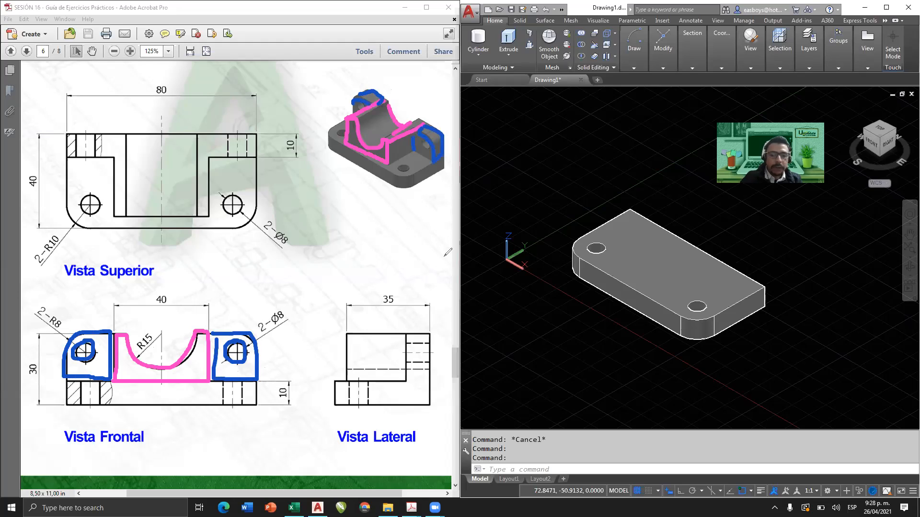
{"action": "key", "text": "ctrl+z"}
{"action": "key", "text": "ctrl+z"}
{"action": "key", "text": "ctrl+z"}
{"action": "key", "text": "ctrl+z"}
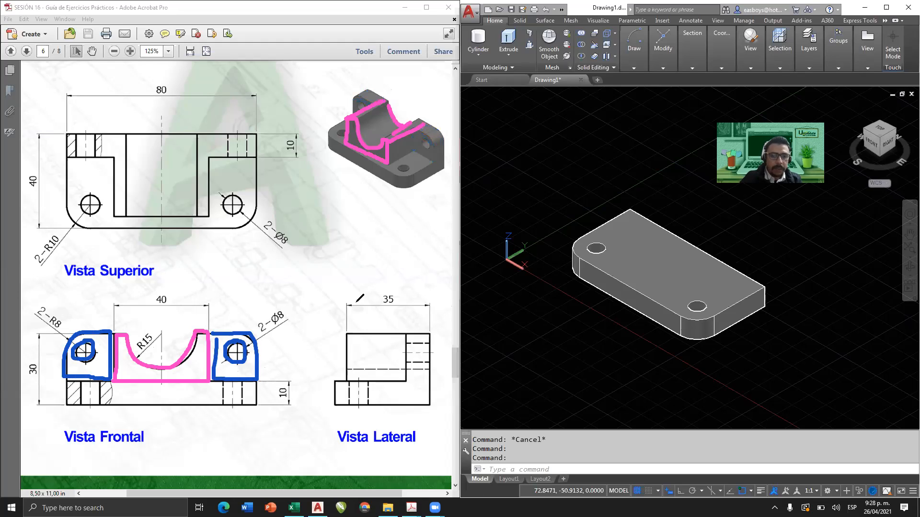
{"action": "key", "text": "ctrl+z"}
{"action": "key", "text": "ctrl+z"}
{"action": "key", "text": "ctrl+z"}
{"action": "key", "text": "ctrl+z"}
{"action": "key", "text": "ctrl+z"}
{"action": "key", "text": "ctrl+z"}
{"action": "key", "text": "ctrl+z"}
{"action": "key", "text": "ctrl+z"}
{"action": "key", "text": "ctrl+z"}
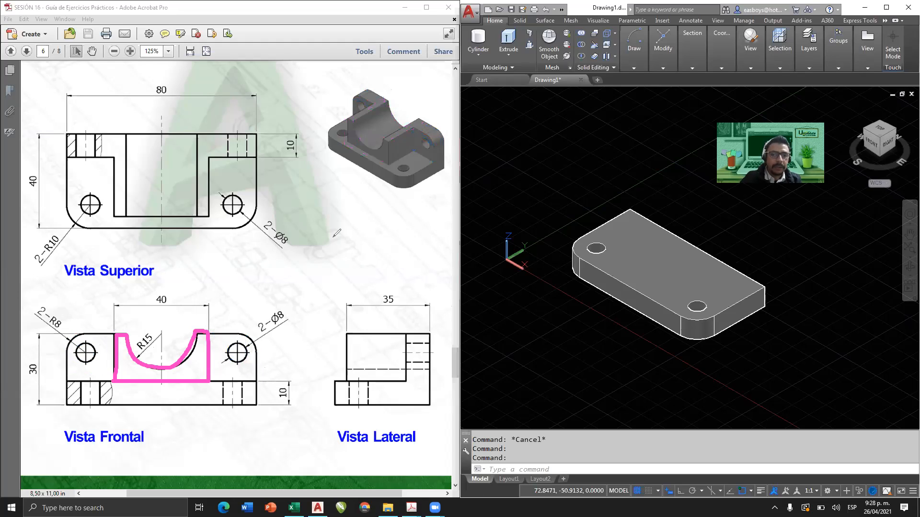
{"action": "key", "text": "ctrl+z"}
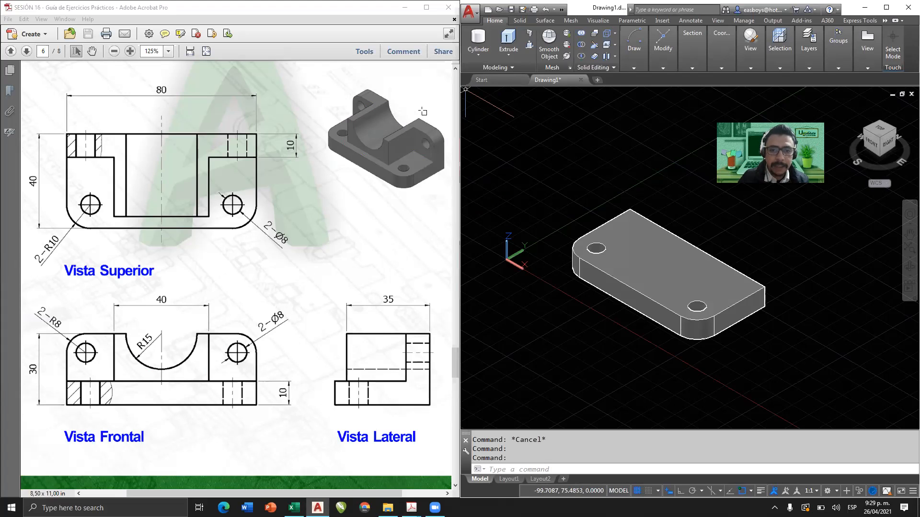
Examine the enlarged pictorial view to break the central body down into a box minus a horizontal cylinder.
{"action": "scroll", "coordinate": [305, 166], "scroll_direction": "up", "scroll_amount": 4, "text": "ctrl"}
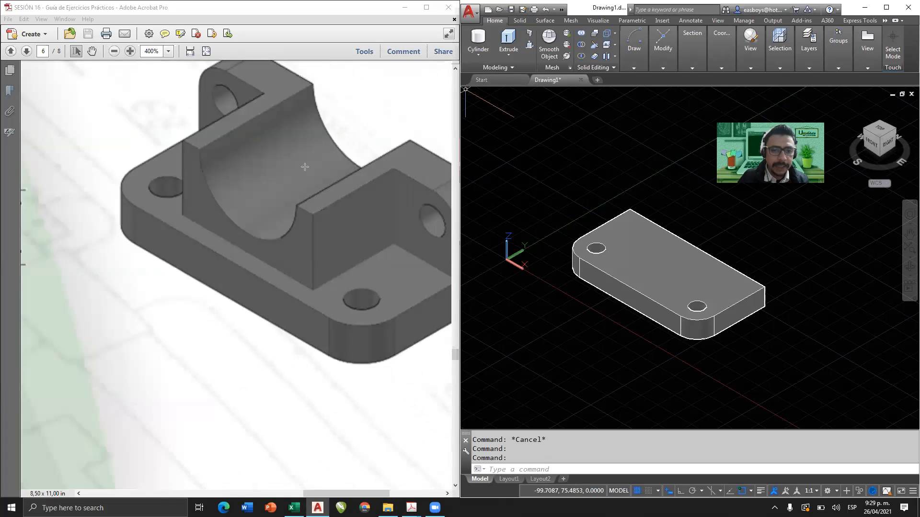
{"action": "scroll", "coordinate": [304, 167], "scroll_direction": "up", "scroll_amount": 2}
{"action": "scroll", "coordinate": [212, 336], "scroll_direction": "right", "scroll_amount": 3}
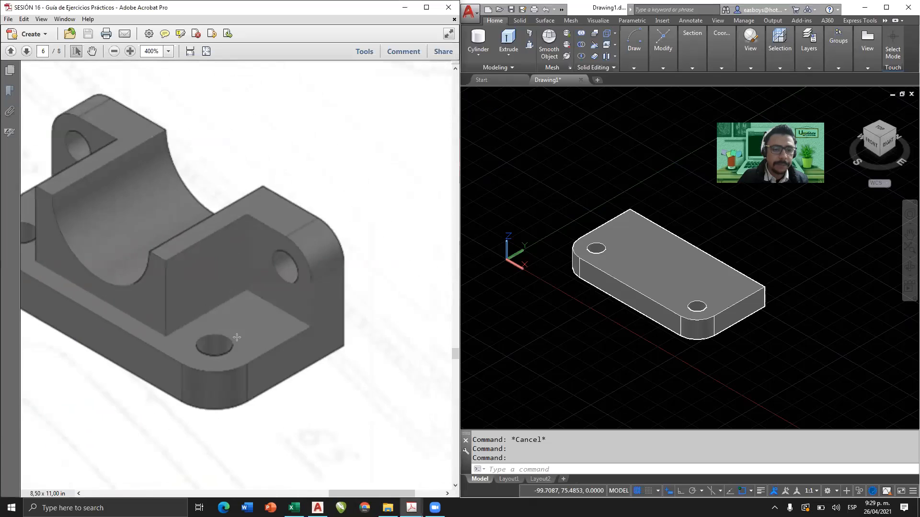
{"action": "left_click", "coordinate": [289, 433]}
{"action": "mouse_move", "coordinate": [119, 185]}
{"action": "left_mouse_down"}
{"action": "mouse_move", "coordinate": [116, 262]}
{"action": "mouse_move", "coordinate": [246, 331]}
{"action": "mouse_move", "coordinate": [250, 261]}
{"action": "mouse_move", "coordinate": [117, 183]}
{"action": "mouse_move", "coordinate": [233, 127]}
{"action": "mouse_move", "coordinate": [363, 196]}
{"action": "mouse_move", "coordinate": [250, 261]}
{"action": "left_mouse_up"}
{"action": "left_click_drag", "start_coordinate": [249, 337], "coordinate": [334, 294]}
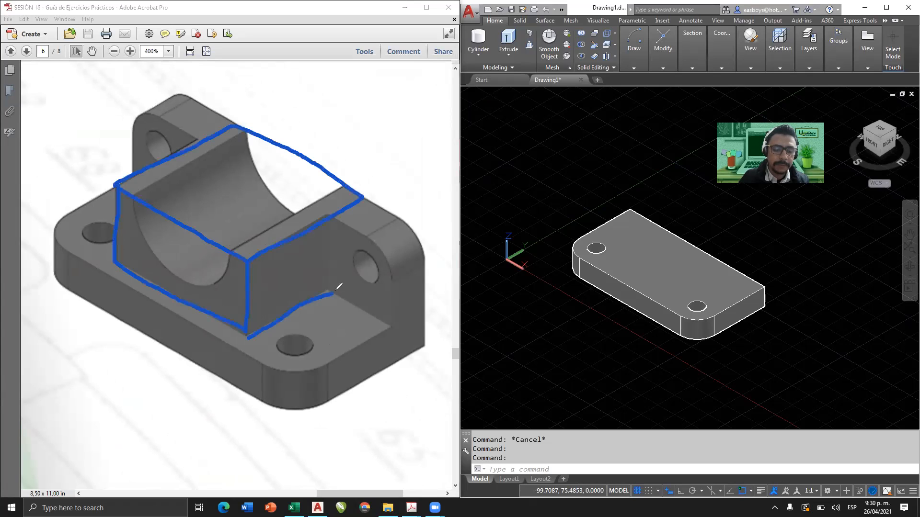
{"action": "mouse_move", "coordinate": [363, 198]}
{"action": "left_mouse_down"}
{"action": "mouse_move", "coordinate": [358, 277]}
{"action": "mouse_move", "coordinate": [335, 289]}
{"action": "left_mouse_up"}
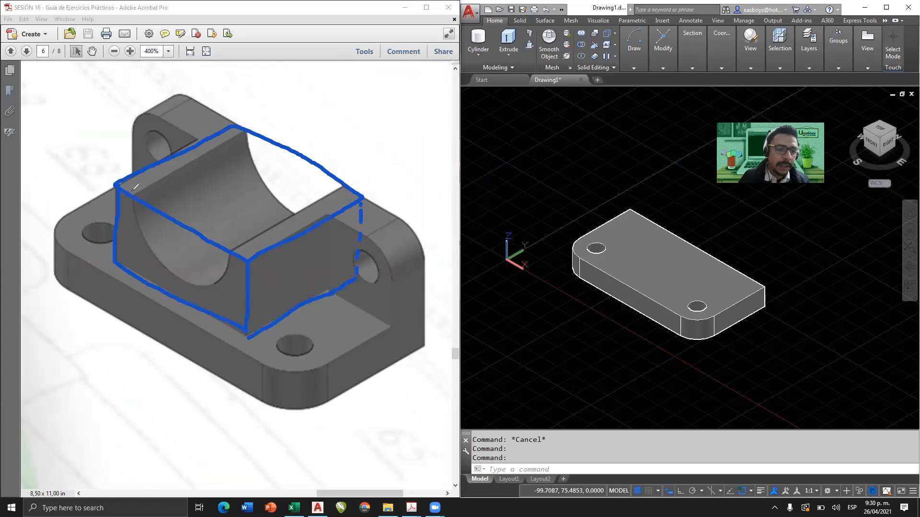
{"action": "mouse_move", "coordinate": [132, 195]}
{"action": "left_mouse_down"}
{"action": "mouse_move", "coordinate": [144, 239]}
{"action": "mouse_move", "coordinate": [180, 275]}
{"action": "mouse_move", "coordinate": [212, 278]}
{"action": "mouse_move", "coordinate": [229, 267]}
{"action": "mouse_move", "coordinate": [234, 228]}
{"action": "mouse_move", "coordinate": [205, 166]}
{"action": "mouse_move", "coordinate": [167, 168]}
{"action": "mouse_move", "coordinate": [152, 202]}
{"action": "left_mouse_up"}
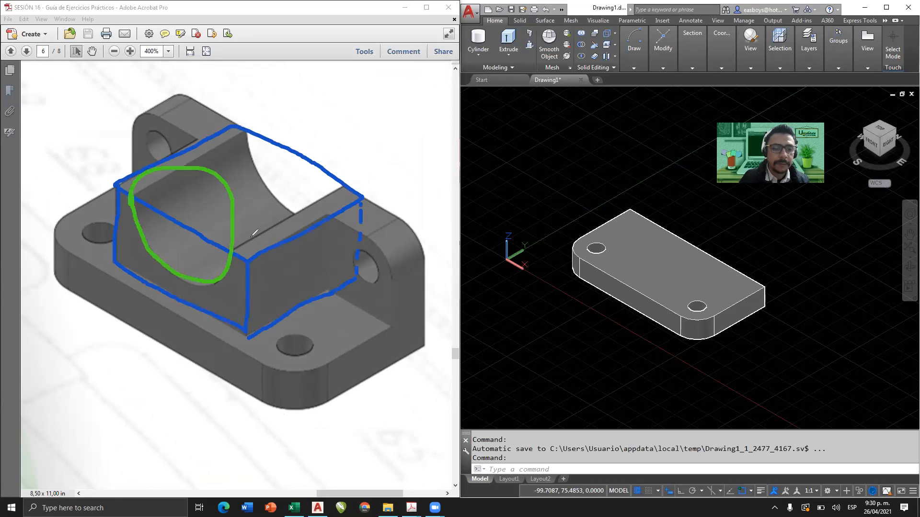
{"action": "left_click_drag", "start_coordinate": [232, 251], "coordinate": [344, 193]}
{"action": "mouse_move", "coordinate": [149, 167]}
{"action": "left_mouse_down"}
{"action": "mouse_move", "coordinate": [245, 129]}
{"action": "mouse_move", "coordinate": [279, 93]}
{"action": "mouse_move", "coordinate": [325, 99]}
{"action": "mouse_move", "coordinate": [347, 184]}
{"action": "left_mouse_up"}
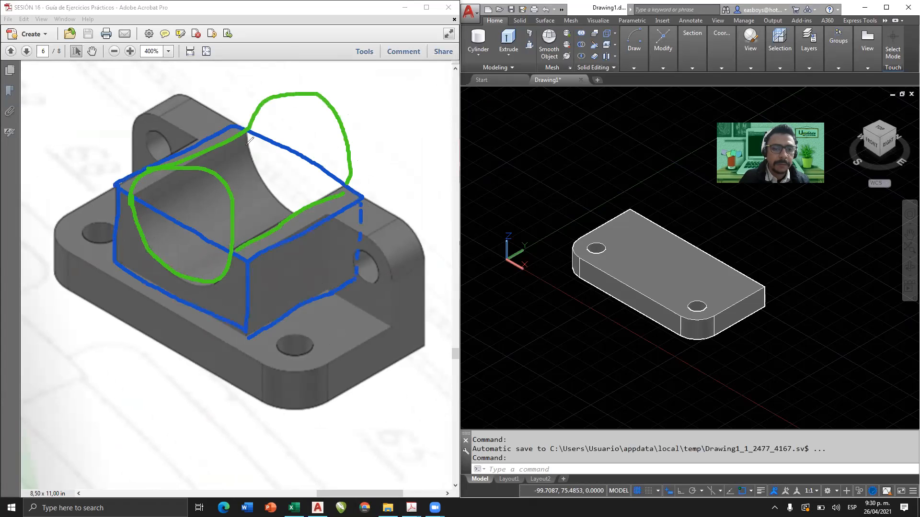
{"action": "left_click_drag", "start_coordinate": [267, 99], "coordinate": [255, 104]}
{"action": "left_click_drag", "start_coordinate": [195, 143], "coordinate": [135, 171]}
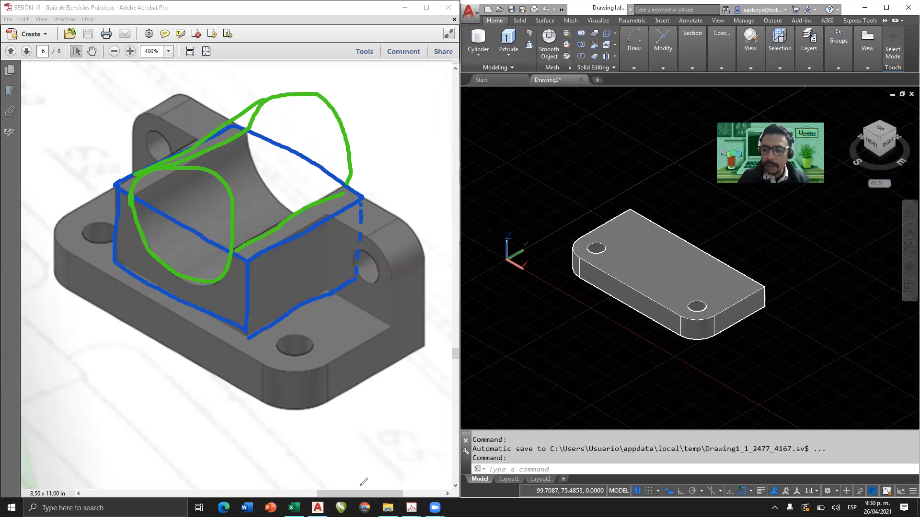
{"action": "key", "text": "e"}
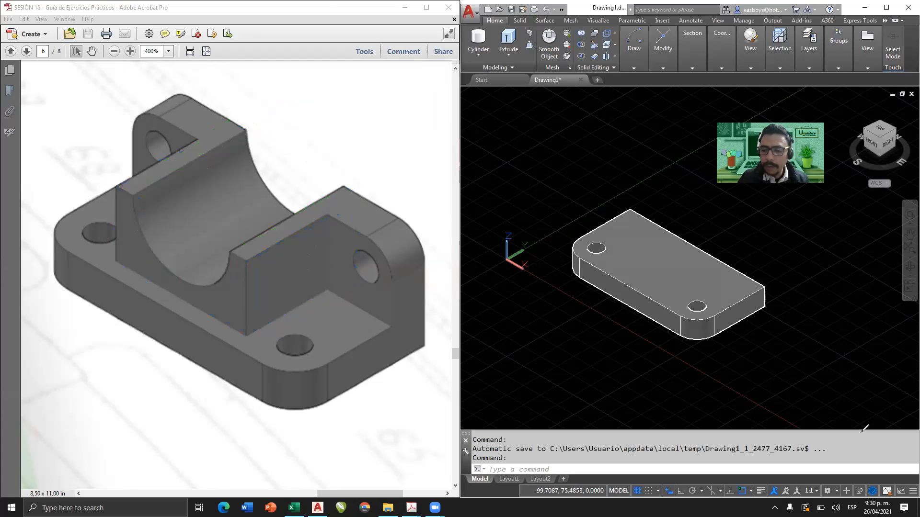
Return the exercise page to its dimensioned top, front and side views at 125% zoom.
{"action": "left_click", "coordinate": [331, 6]}
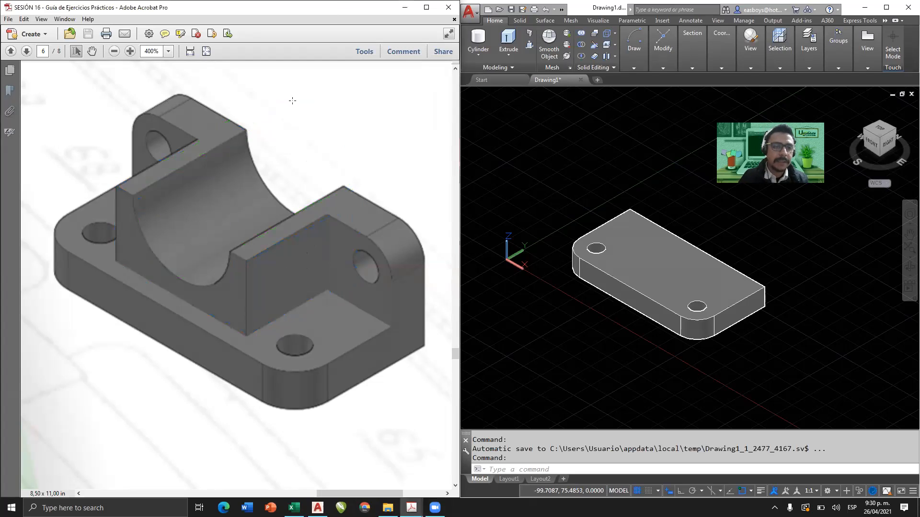
{"action": "left_click", "coordinate": [190, 51]}
{"action": "scroll", "coordinate": [293, 224], "scroll_direction": "up", "scroll_amount": 1}
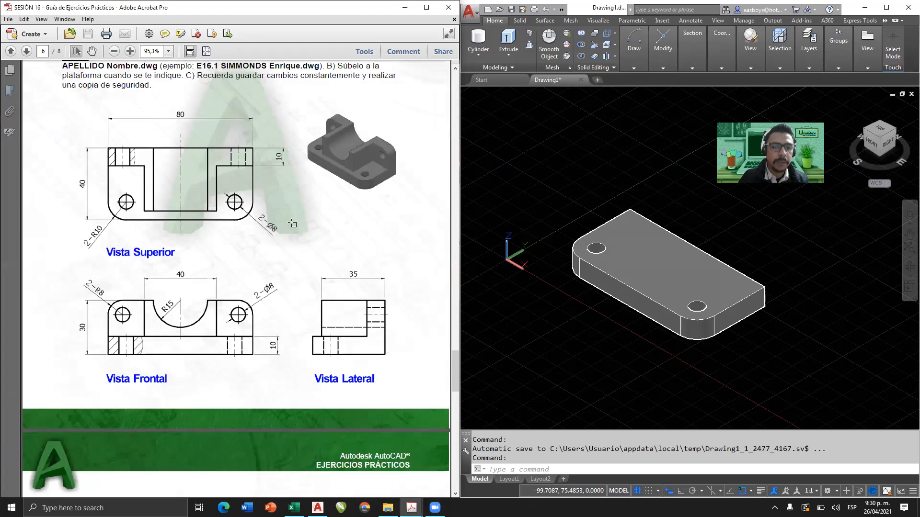
{"action": "scroll", "coordinate": [292, 224], "scroll_direction": "up", "scroll_amount": 2, "text": "ctrl"}
{"action": "left_click_drag", "start_coordinate": [208, 494], "coordinate": [197, 495]}
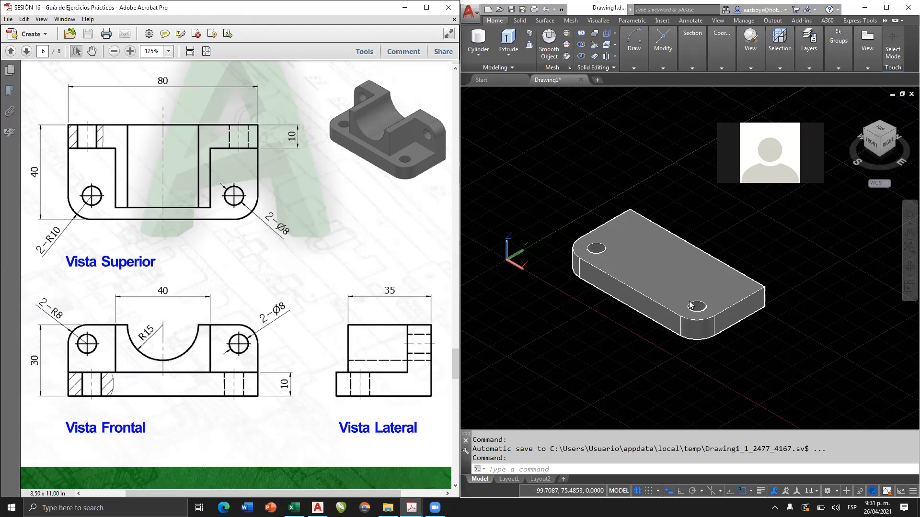
Mark the X, Y and Z axis directions on the exercise's pictorial view.
{"action": "middle_click_drag", "start_coordinate": [639, 355], "coordinate": [574, 358]}
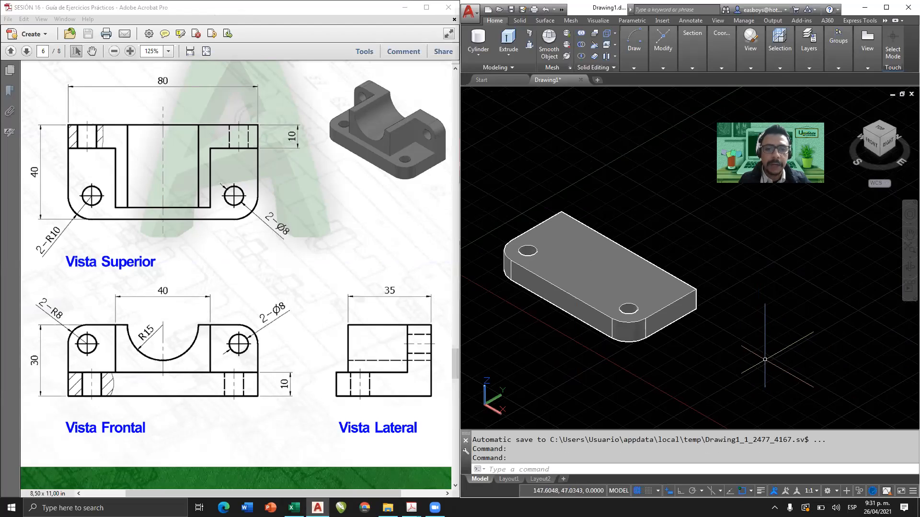
{"action": "left_click", "coordinate": [479, 55]}
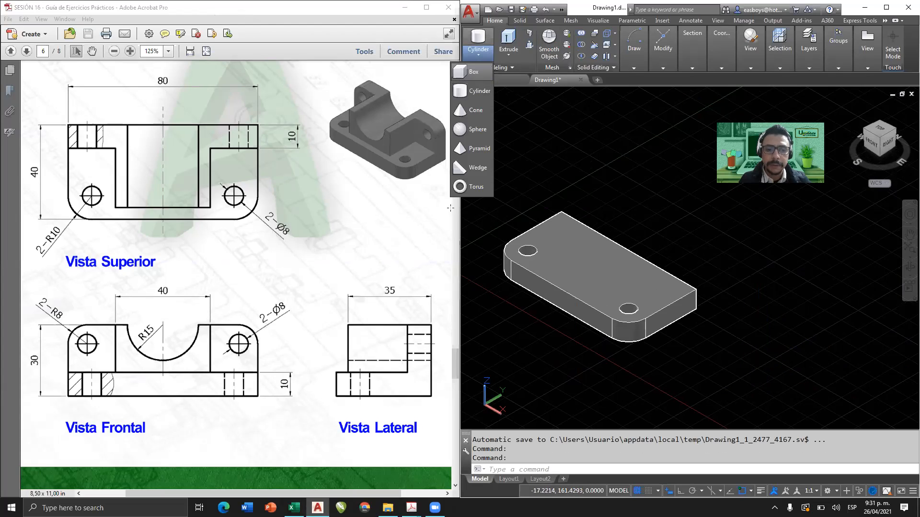
{"action": "left_click", "coordinate": [404, 434]}
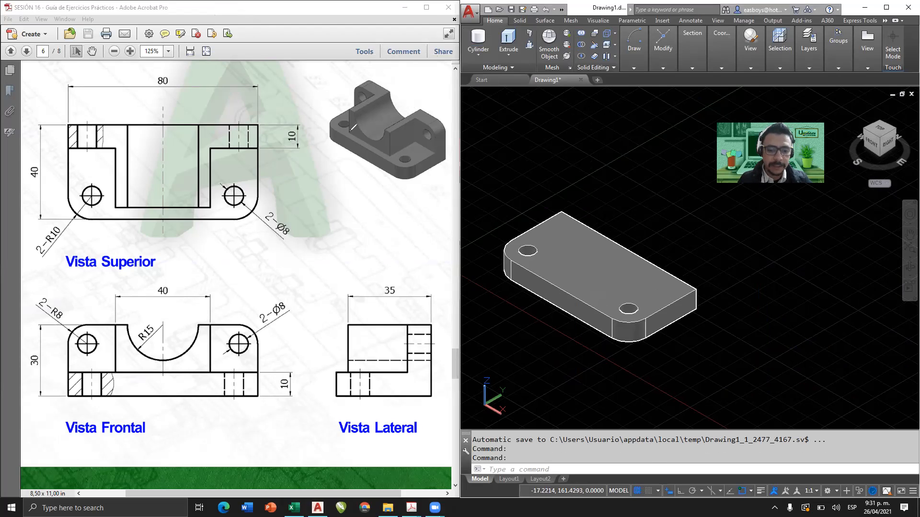
{"action": "mouse_move", "coordinate": [352, 127]}
{"action": "left_mouse_down"}
{"action": "mouse_move", "coordinate": [428, 173]}
{"action": "mouse_move", "coordinate": [420, 184]}
{"action": "mouse_move", "coordinate": [438, 197]}
{"action": "mouse_move", "coordinate": [445, 193]}
{"action": "left_mouse_up"}
{"action": "left_click_drag", "start_coordinate": [355, 125], "coordinate": [437, 79]}
{"action": "mouse_move", "coordinate": [437, 80]}
{"action": "left_mouse_down"}
{"action": "mouse_move", "coordinate": [436, 100]}
{"action": "mouse_move", "coordinate": [441, 74]}
{"action": "mouse_move", "coordinate": [443, 84]}
{"action": "left_mouse_up"}
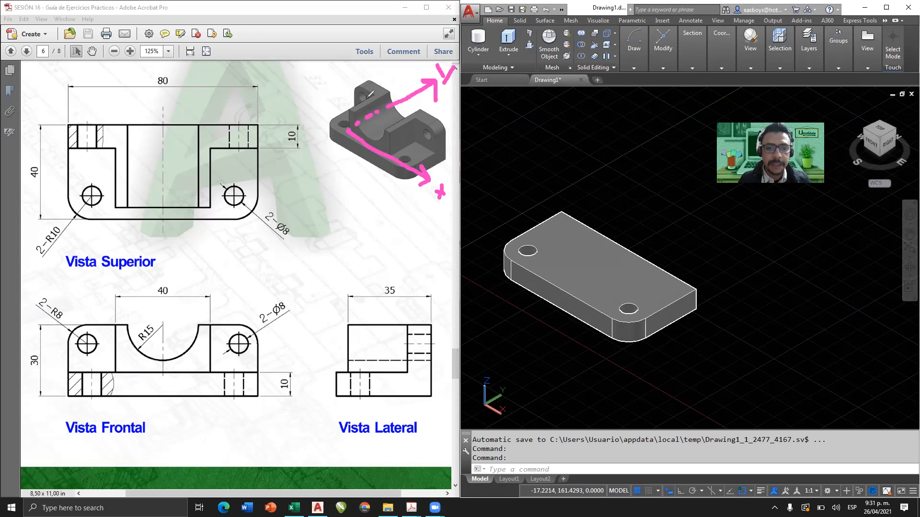
{"action": "mouse_move", "coordinate": [345, 128]}
{"action": "left_mouse_down"}
{"action": "mouse_move", "coordinate": [345, 35]}
{"action": "mouse_move", "coordinate": [358, 48]}
{"action": "left_mouse_up"}
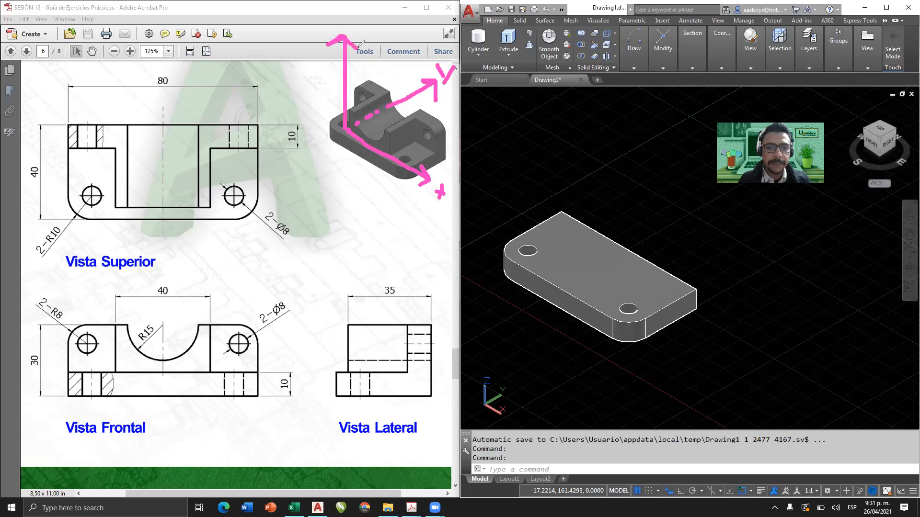
{"action": "left_click_drag", "start_coordinate": [351, 12], "coordinate": [388, 34]}
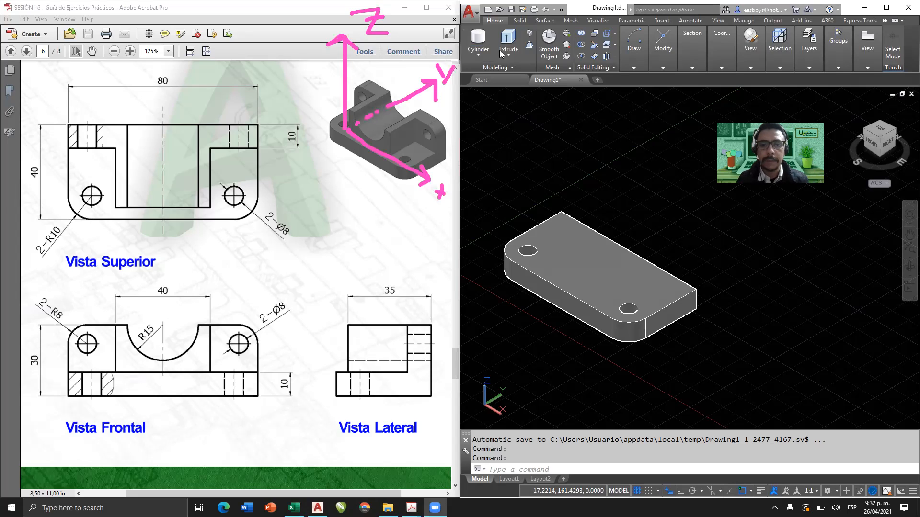
Start a box by length in the empty area beside the drilled base, with Ortho on and a 40 length along X.
{"action": "left_click", "coordinate": [477, 57]}
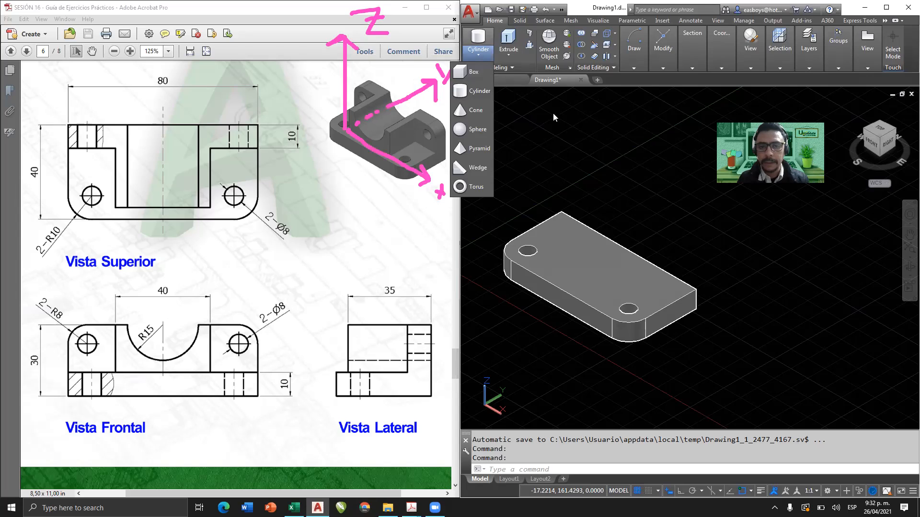
{"action": "left_click", "coordinate": [473, 73]}
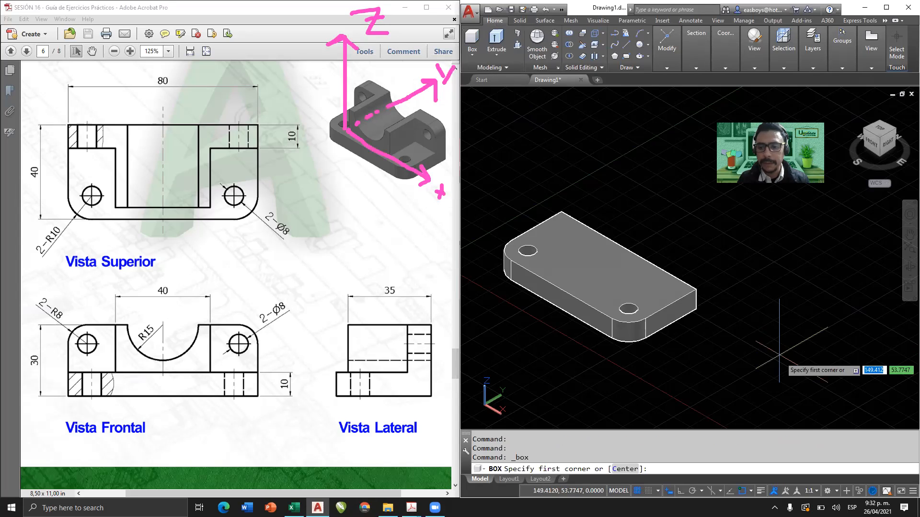
{"action": "left_click", "coordinate": [736, 352]}
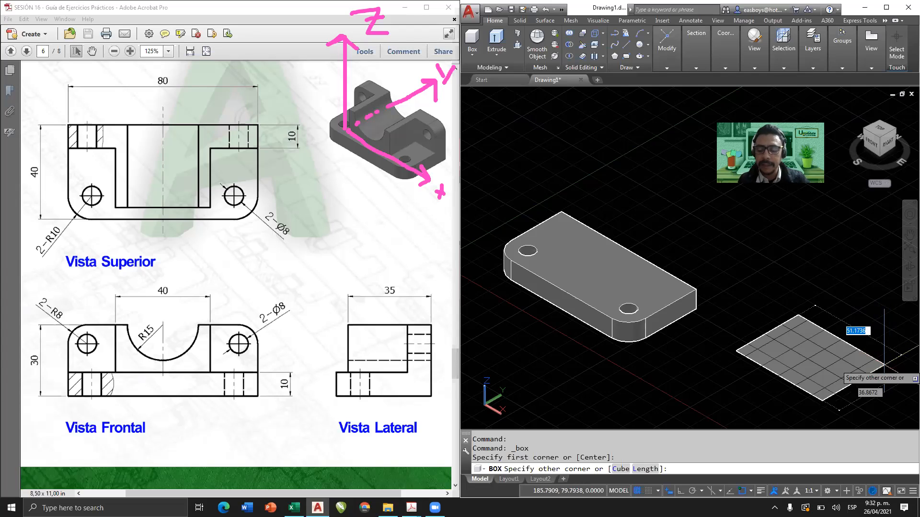
{"action": "left_click", "coordinate": [644, 471]}
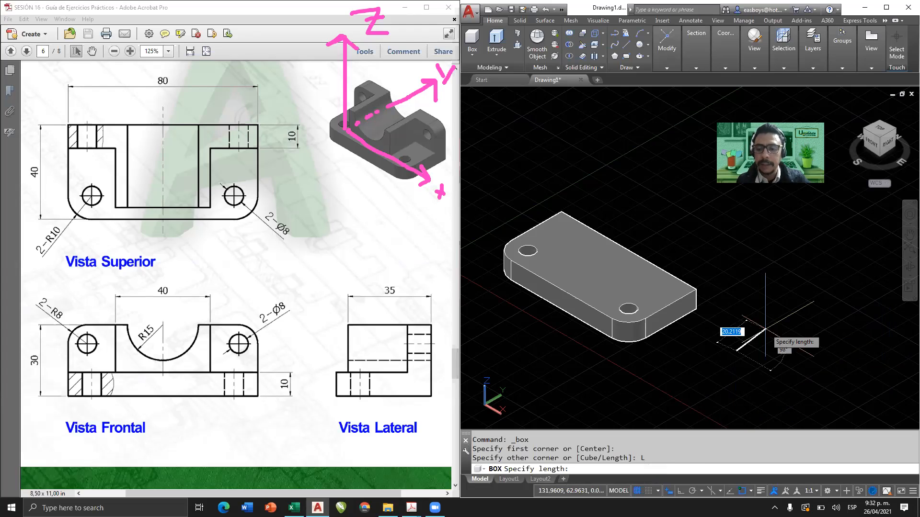
{"action": "key", "text": "F8"}
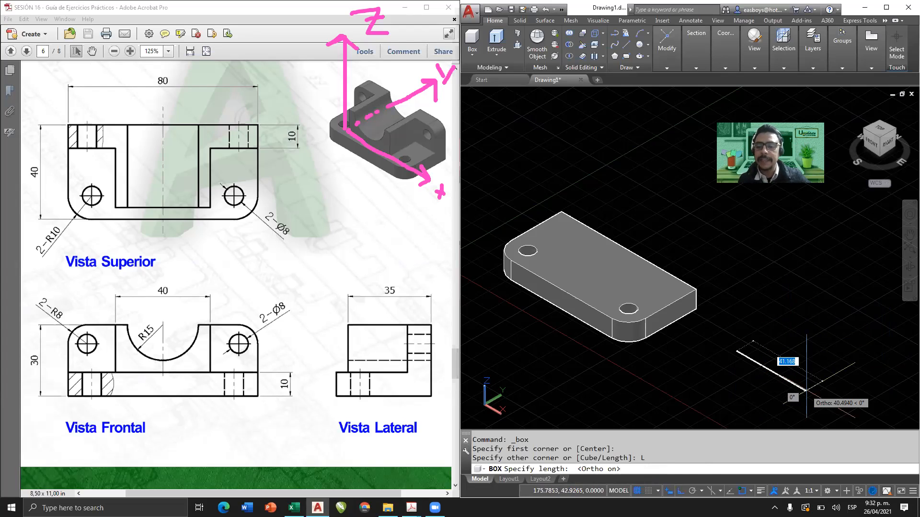
{"action": "middle_click_drag", "start_coordinate": [832, 400], "coordinate": [825, 362]}
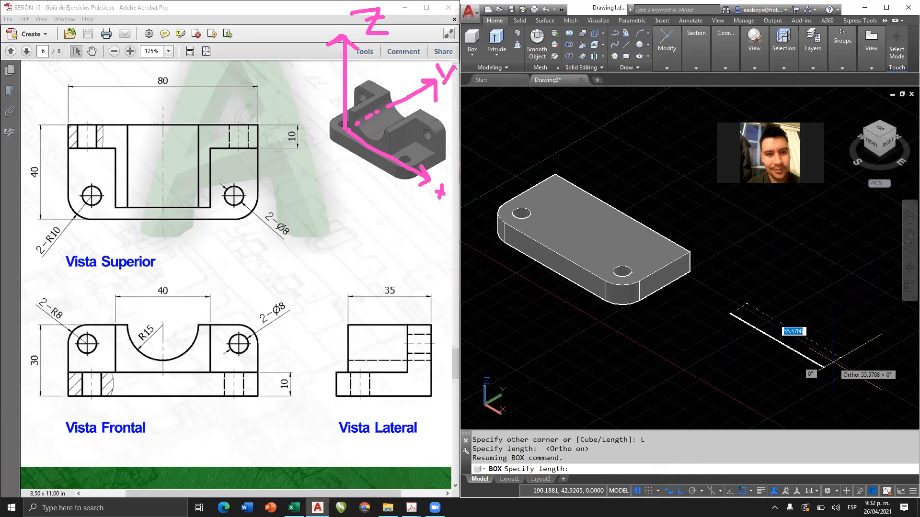
{"action": "type", "text": "4"}
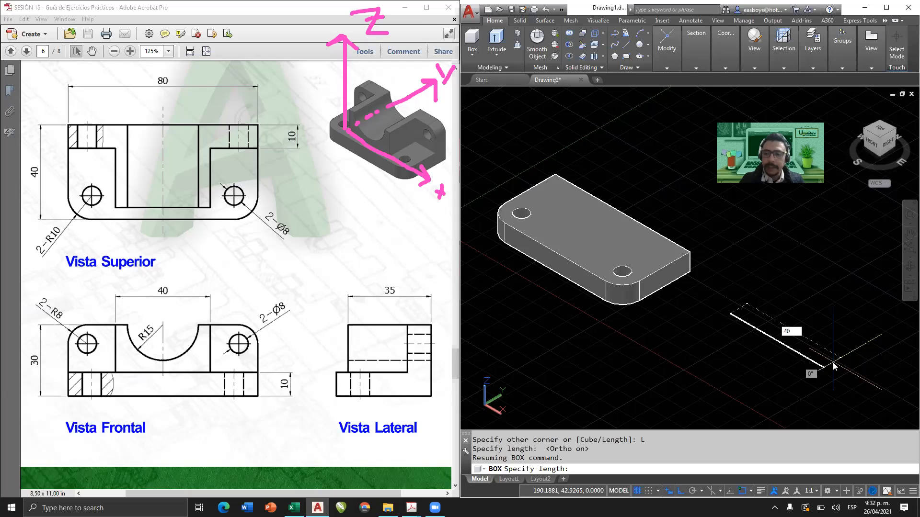
{"action": "type", "text": "0"}
{"action": "key", "text": "Return"}
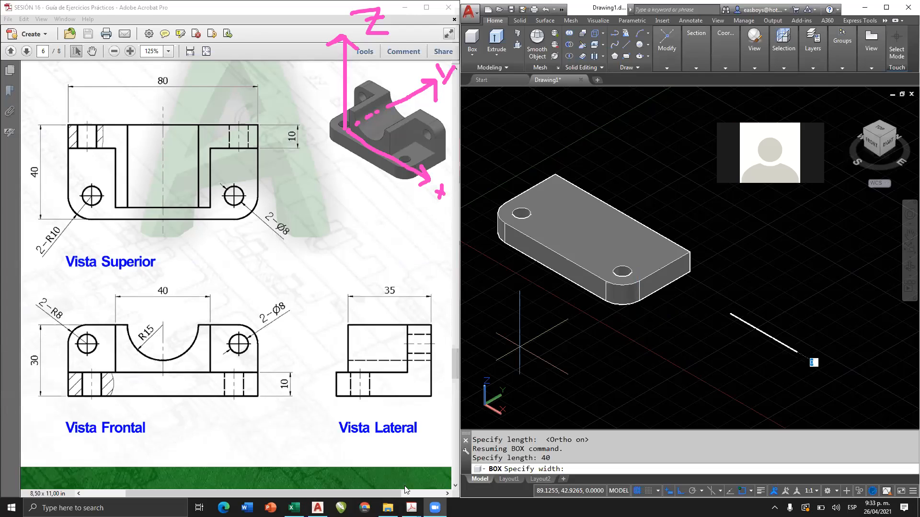
Mark the body's height, the 30 and 10 height dimensions, and its 35 depth along Y on the exercise's front and side views.
{"action": "mouse_move", "coordinate": [117, 369]}
{"action": "left_mouse_down"}
{"action": "mouse_move", "coordinate": [117, 320]}
{"action": "mouse_move", "coordinate": [126, 330]}
{"action": "left_mouse_up"}
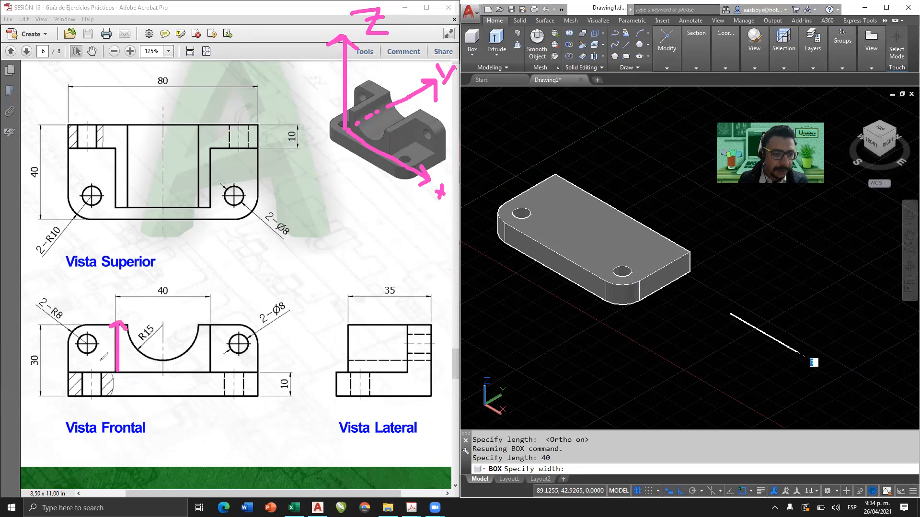
{"action": "left_click_drag", "start_coordinate": [43, 326], "coordinate": [42, 397]}
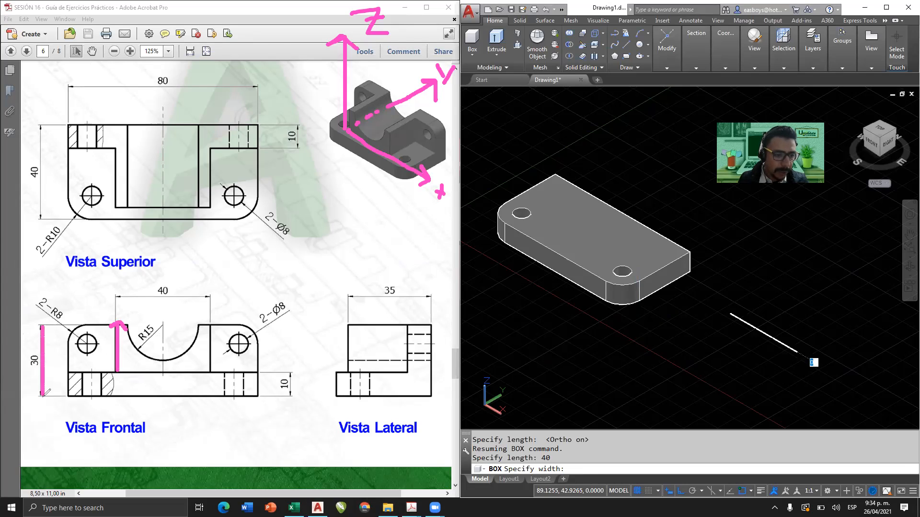
{"action": "left_click_drag", "start_coordinate": [292, 373], "coordinate": [292, 394]}
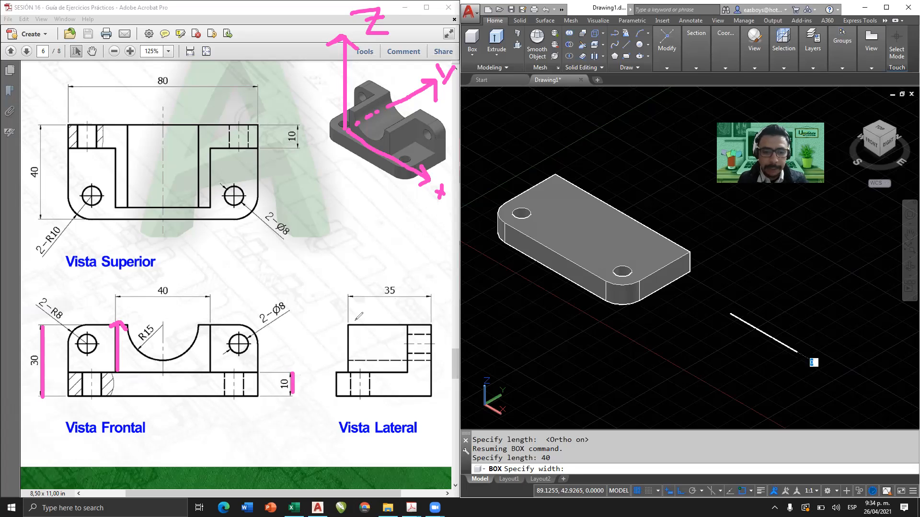
{"action": "mouse_move", "coordinate": [345, 322]}
{"action": "left_mouse_down"}
{"action": "mouse_move", "coordinate": [432, 324]}
{"action": "mouse_move", "coordinate": [430, 336]}
{"action": "left_mouse_up"}
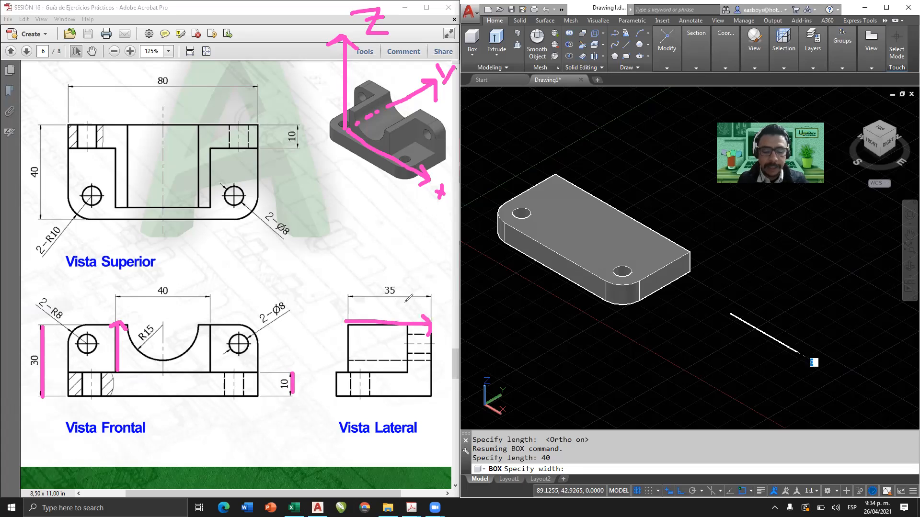
{"action": "mouse_move", "coordinate": [397, 299]}
{"action": "left_mouse_down"}
{"action": "mouse_move", "coordinate": [410, 308]}
{"action": "mouse_move", "coordinate": [407, 318]}
{"action": "left_mouse_up"}
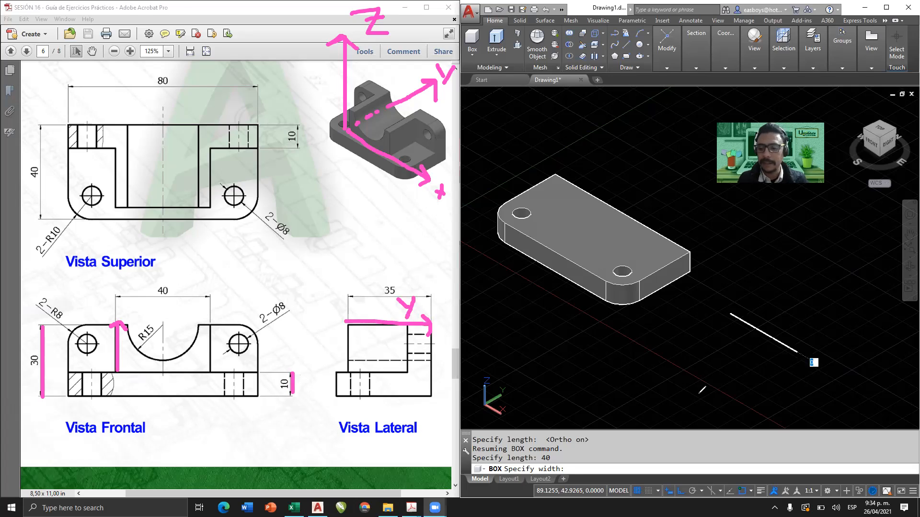
Undo the height and depth marks on the front and side views, keeping the axis marks on the pictorial view.
{"action": "key", "text": "ctrl+z"}
{"action": "key", "text": "ctrl+z"}
{"action": "key", "text": "ctrl+z"}
{"action": "key", "text": "ctrl+z"}
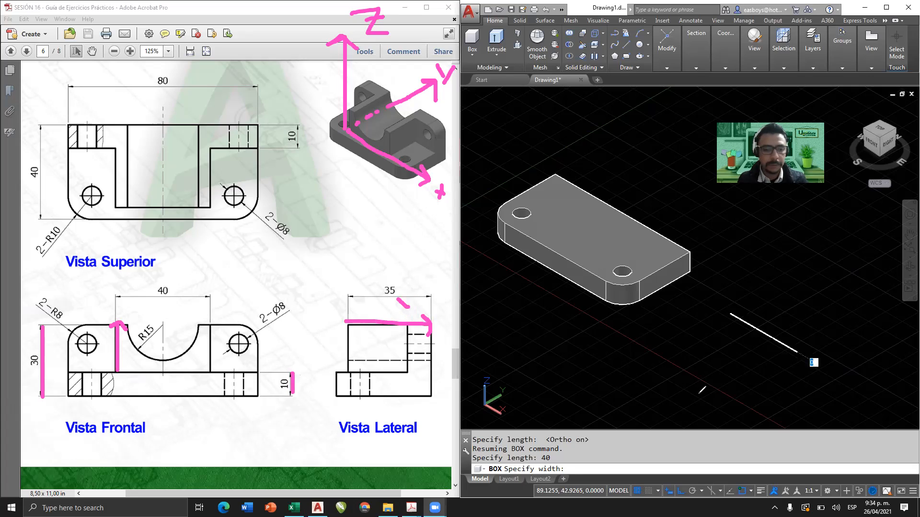
{"action": "key", "text": "ctrl+z"}
{"action": "key", "text": "ctrl+z"}
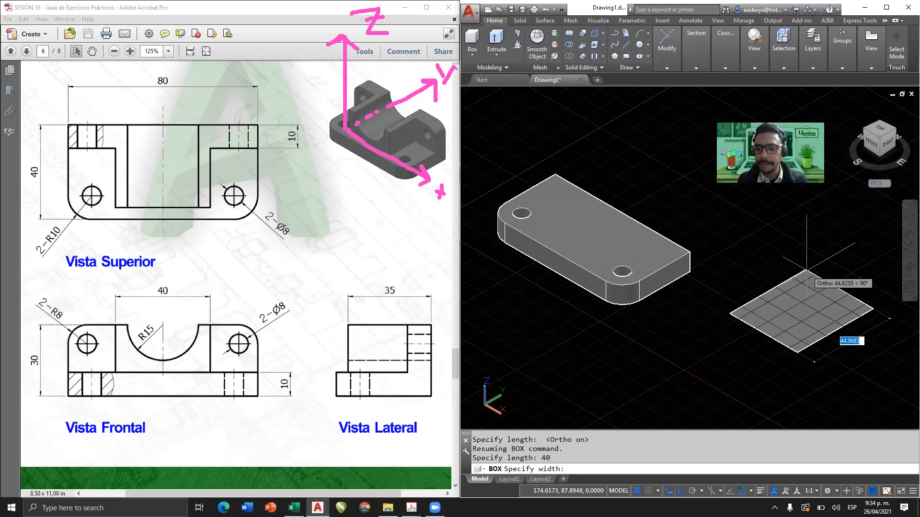
Complete the box with a width of 35 along Y and a height of 20.
{"action": "type", "text": "35"}
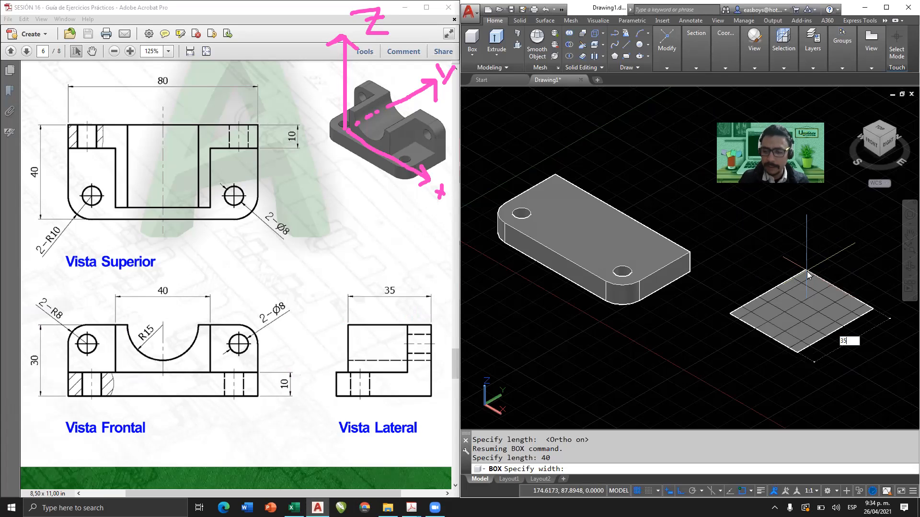
{"action": "key", "text": "Return"}
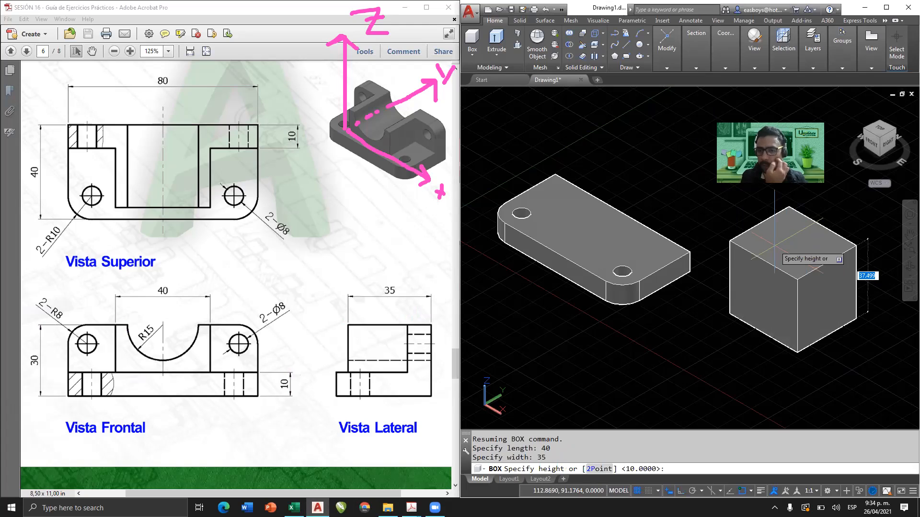
{"action": "type", "text": "20"}
{"action": "key", "text": "Return"}
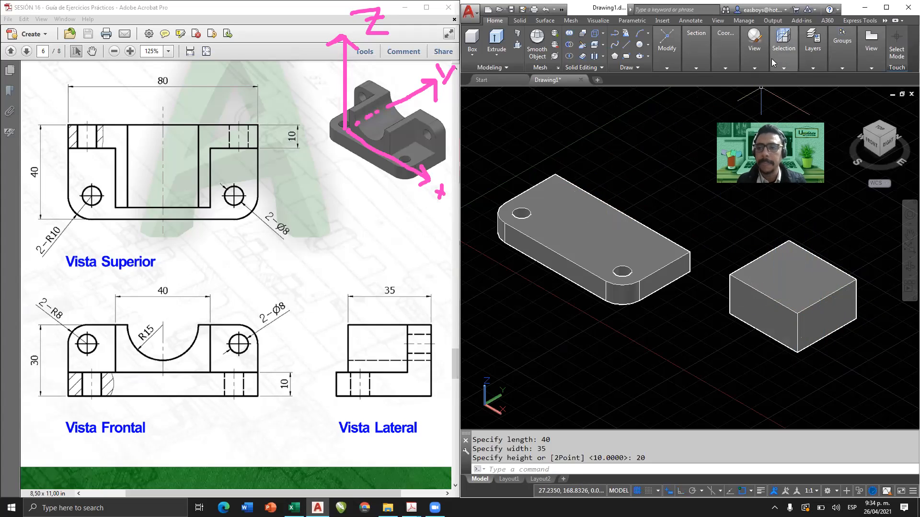
Set the model's visual style to X-Ray.
{"action": "mouse_move", "coordinate": [723, 61]}
{"action": "mouse_move", "coordinate": [753, 64]}
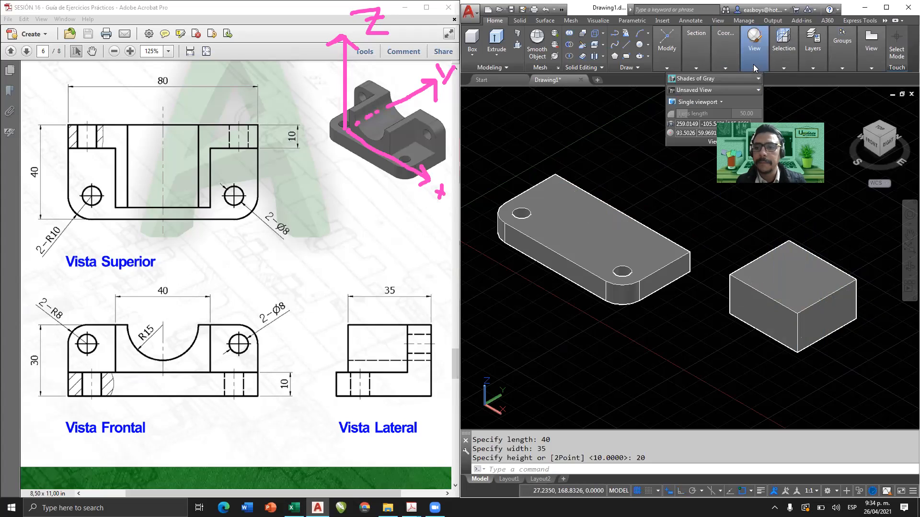
{"action": "left_click", "coordinate": [741, 77]}
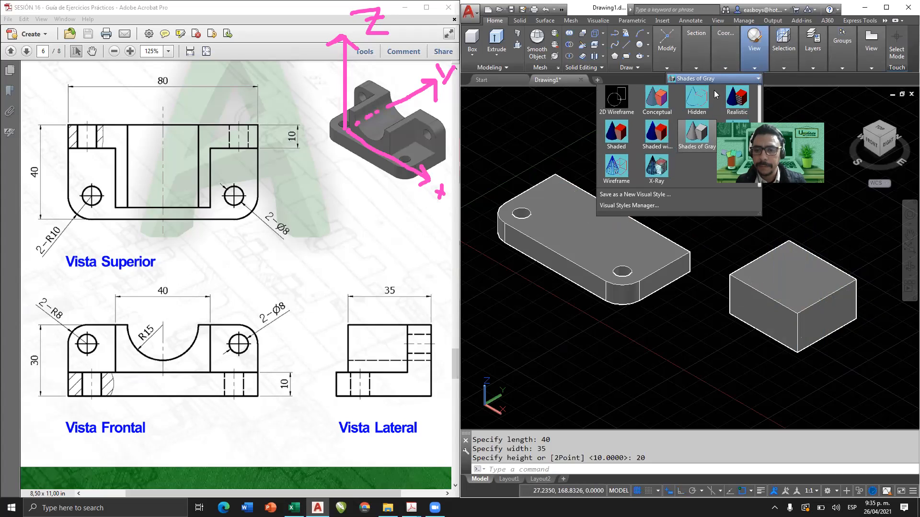
{"action": "left_click", "coordinate": [659, 168]}
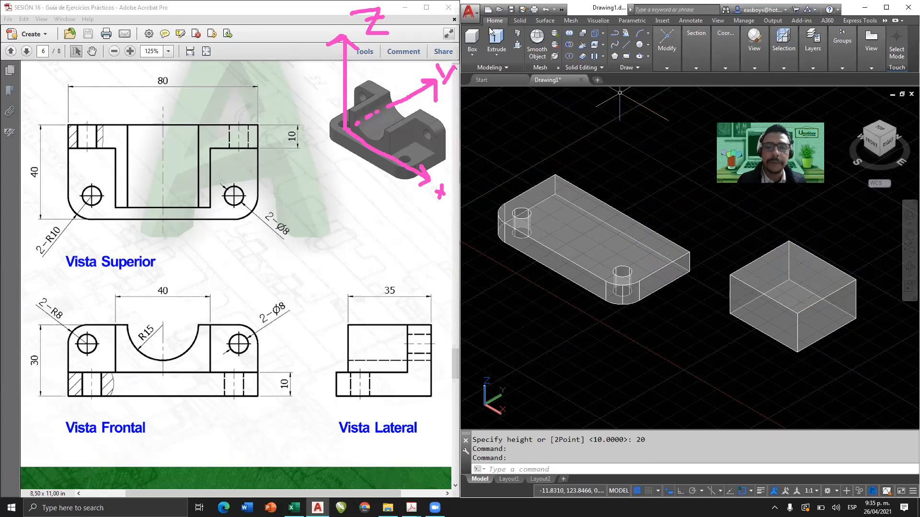
{"action": "left_click", "coordinate": [473, 53]}
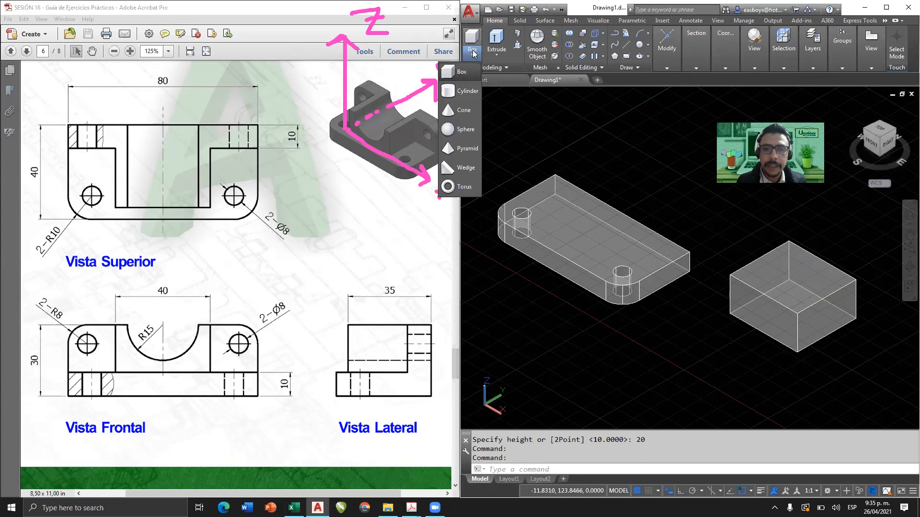
{"action": "left_click", "coordinate": [472, 91]}
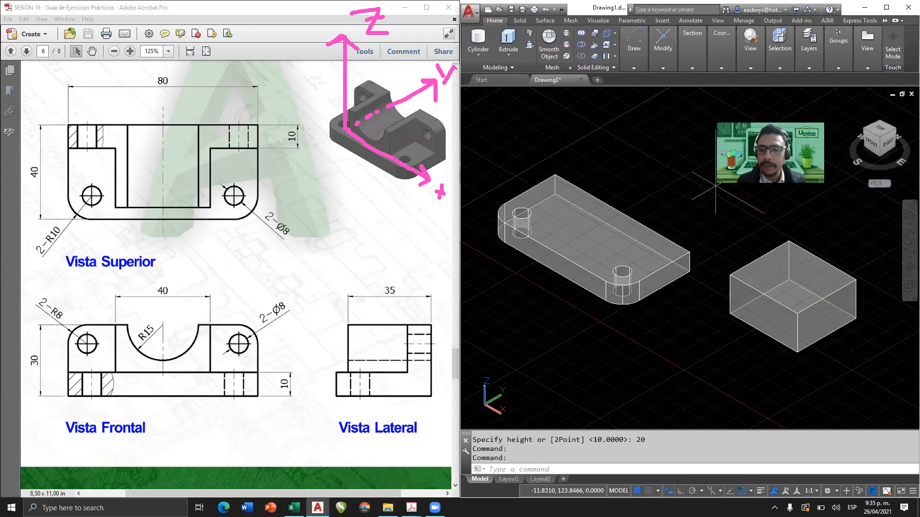
{"action": "left_click", "coordinate": [792, 264]}
{"action": "left_click", "coordinate": [771, 262]}
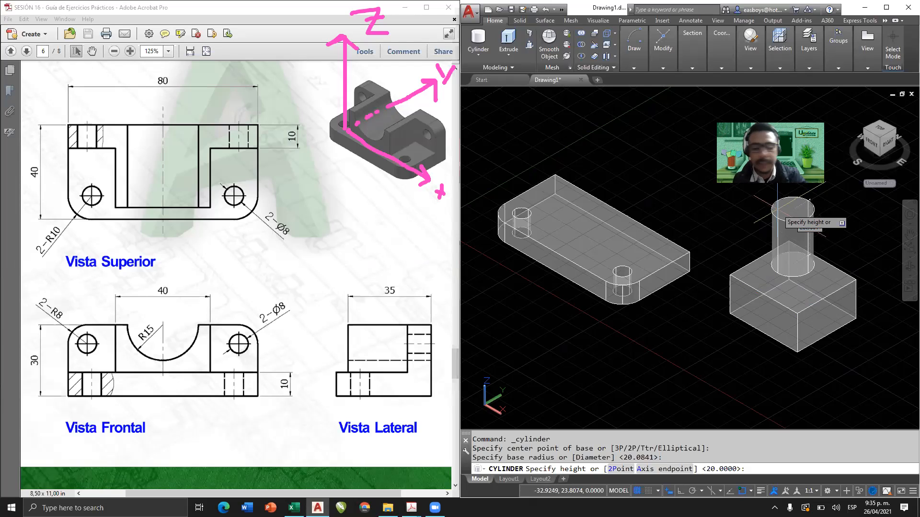
{"action": "key", "text": "Escape"}
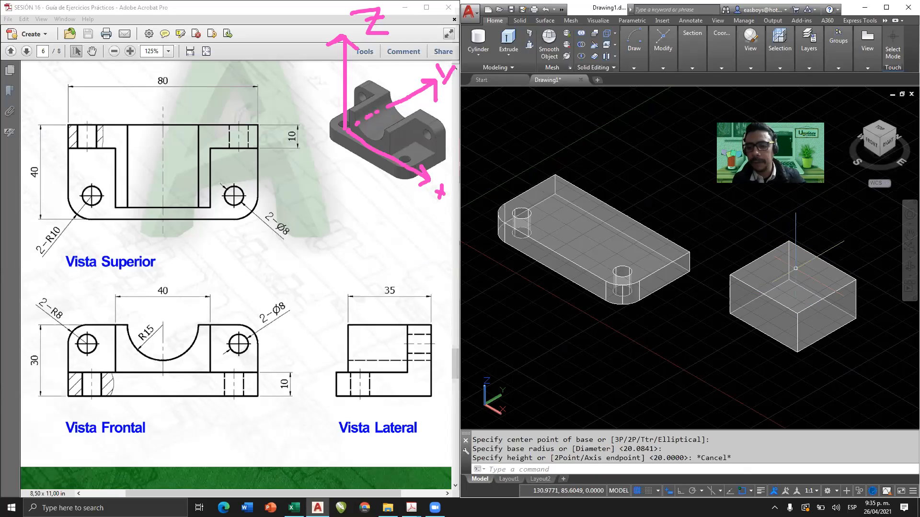
{"action": "scroll", "coordinate": [797, 267], "scroll_direction": "up", "scroll_amount": 3}
{"action": "middle_click_drag", "start_coordinate": [788, 273], "coordinate": [694, 208]}
{"action": "scroll", "coordinate": [695, 208], "scroll_direction": "down", "scroll_amount": 4}
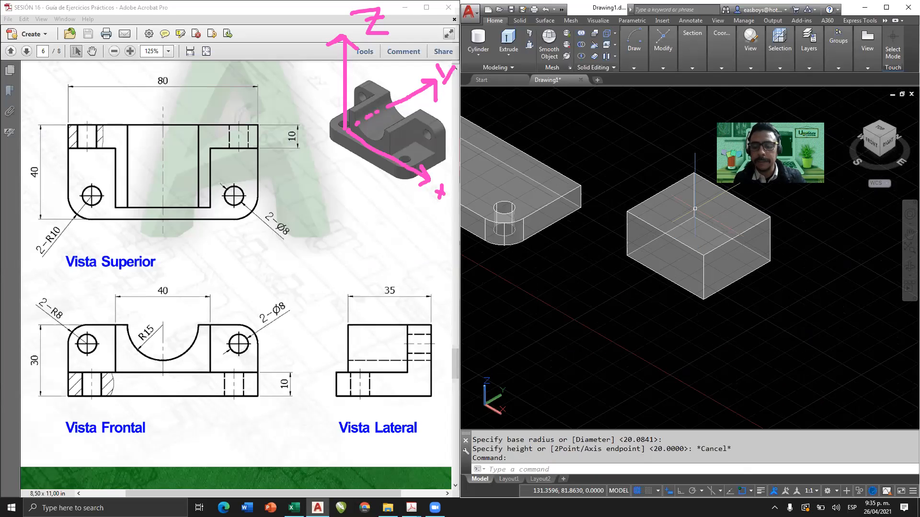
{"action": "scroll", "coordinate": [829, 159], "scroll_direction": "up", "scroll_amount": 2}
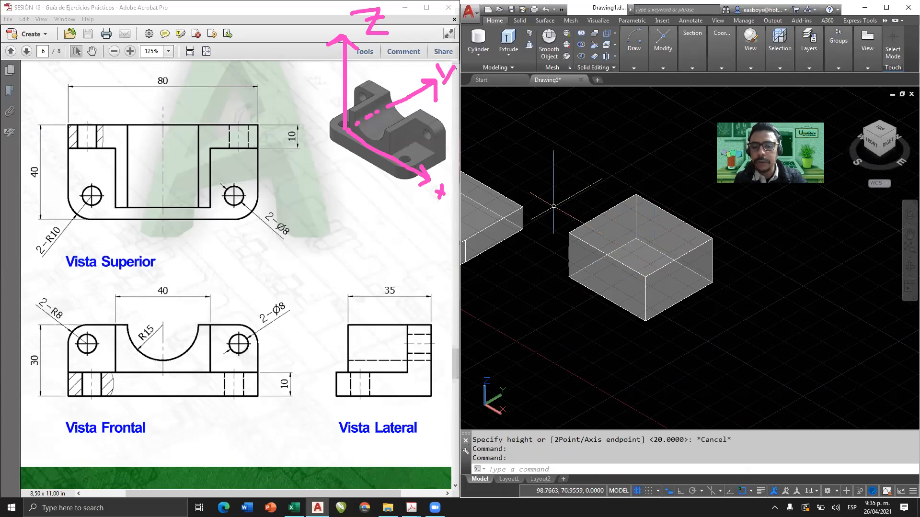
{"action": "left_click", "coordinate": [478, 38]}
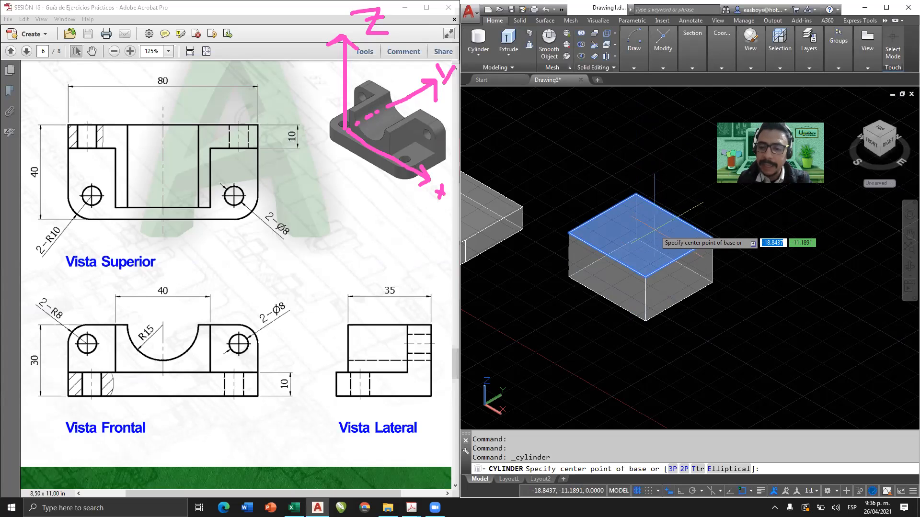
{"action": "left_click", "coordinate": [621, 229]}
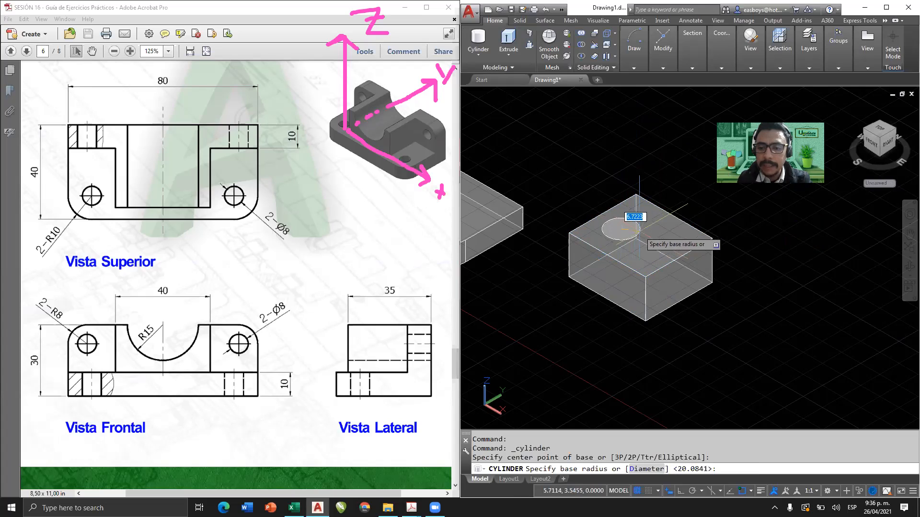
{"action": "left_click", "coordinate": [639, 231]}
{"action": "key", "text": "Escape"}
Try a horizontal cylinder of about 6.2 radius projecting from the box's 35-wide side face, and undo it.
{"action": "key", "text": "Return"}
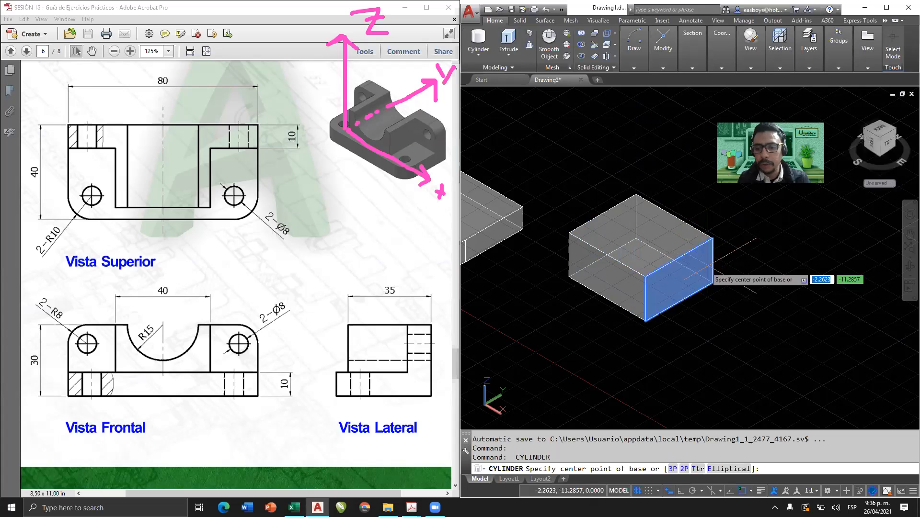
{"action": "left_click", "coordinate": [683, 284]}
{"action": "left_click", "coordinate": [694, 282]}
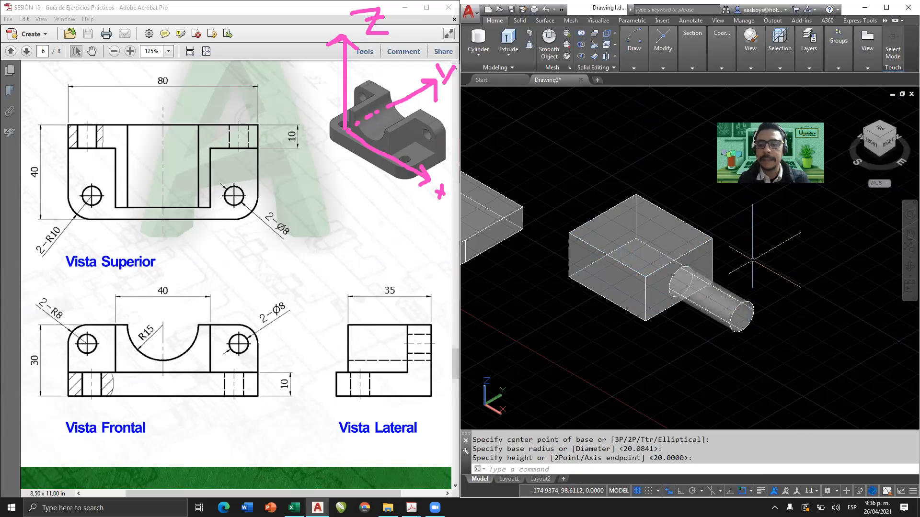
{"action": "key", "text": "ctrl+z"}
{"action": "key", "text": "Return"}
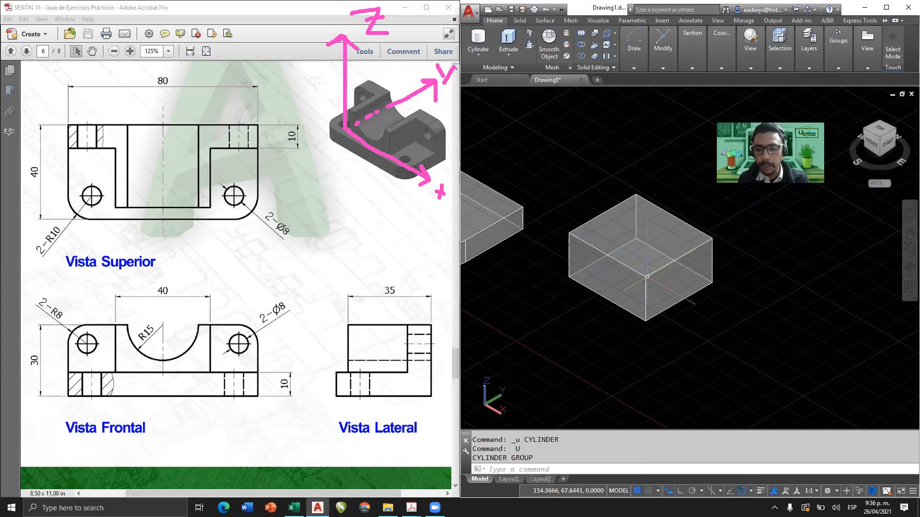
{"action": "key", "text": "Return"}
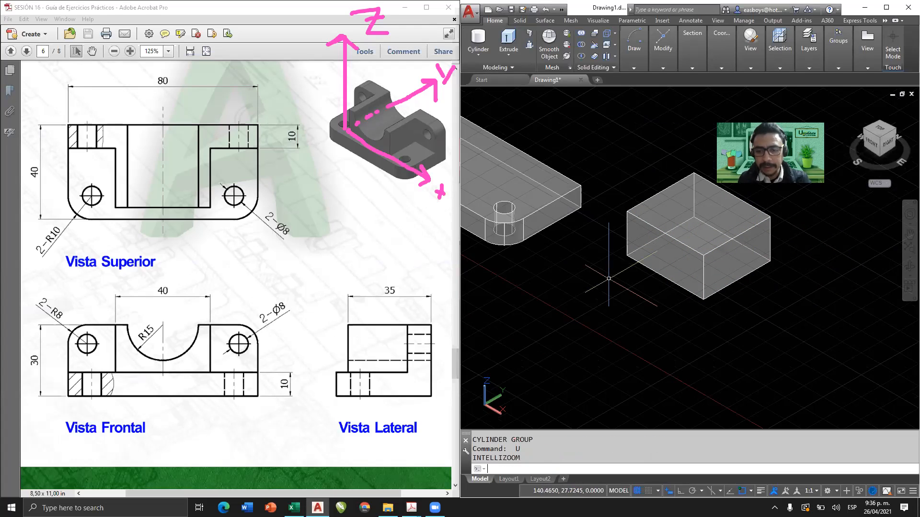
Try a horizontal cylinder of about 5.8 radius projecting from the box's 40-wide front face, and undo it.
{"action": "left_click", "coordinate": [472, 38]}
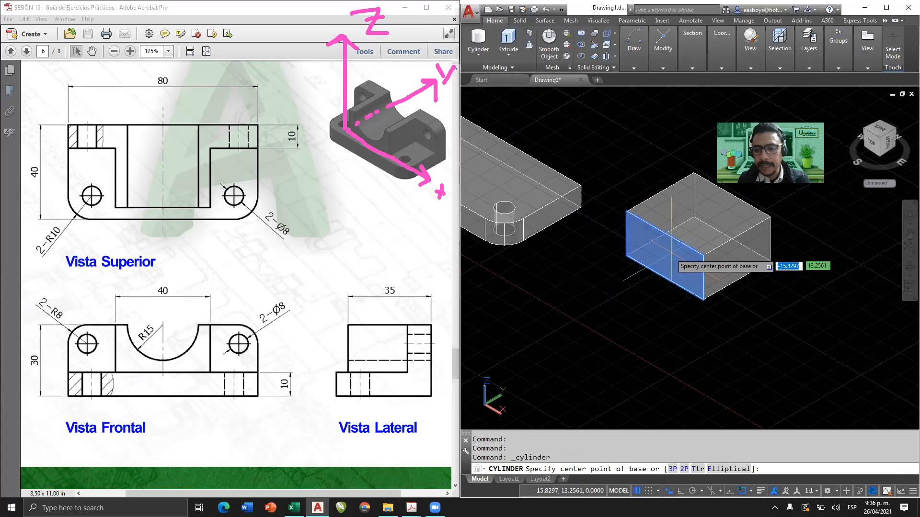
{"action": "left_click", "coordinate": [665, 254]}
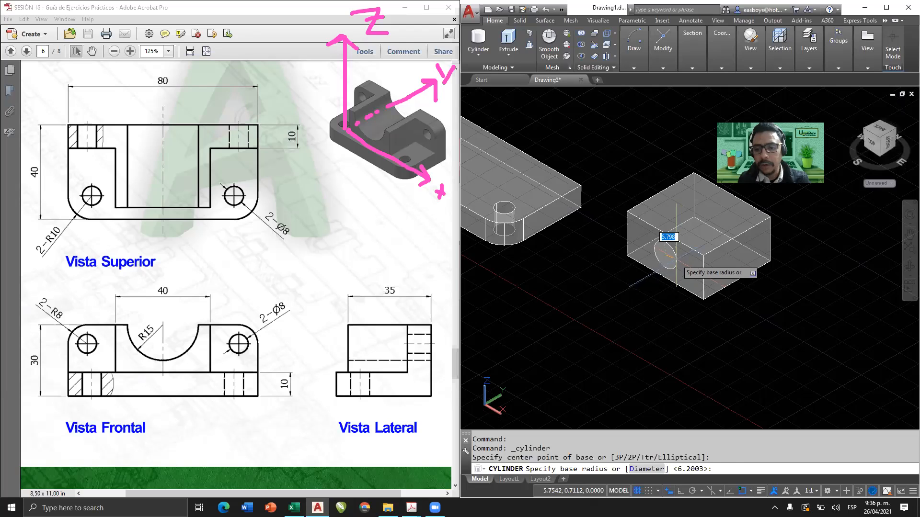
{"action": "left_click", "coordinate": [668, 242]}
{"action": "left_click", "coordinate": [633, 297]}
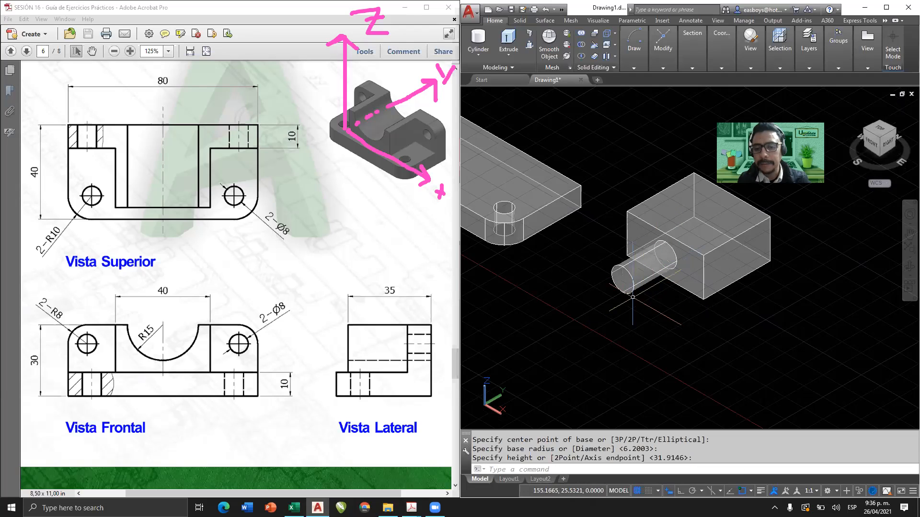
{"action": "key", "text": "ctrl+z"}
{"action": "middle_click_drag", "start_coordinate": [633, 288], "coordinate": [590, 306]}
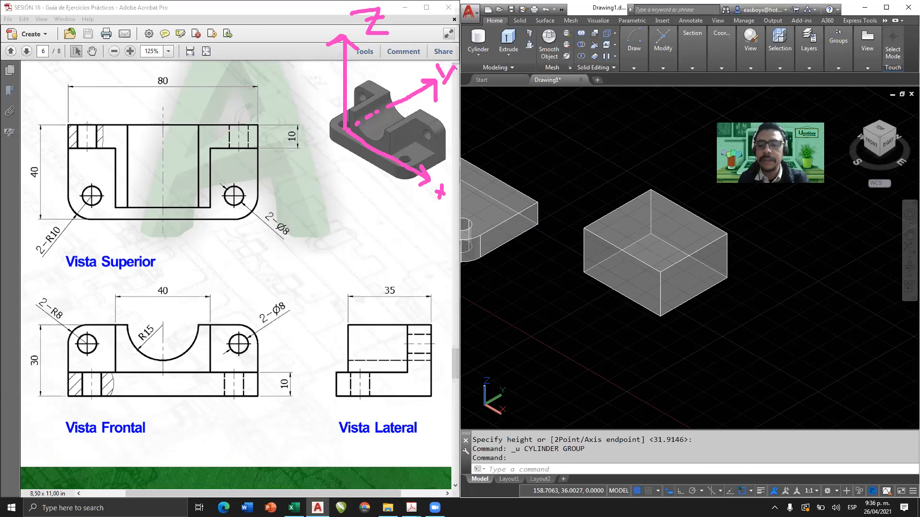
{"action": "left_click", "coordinate": [485, 41]}
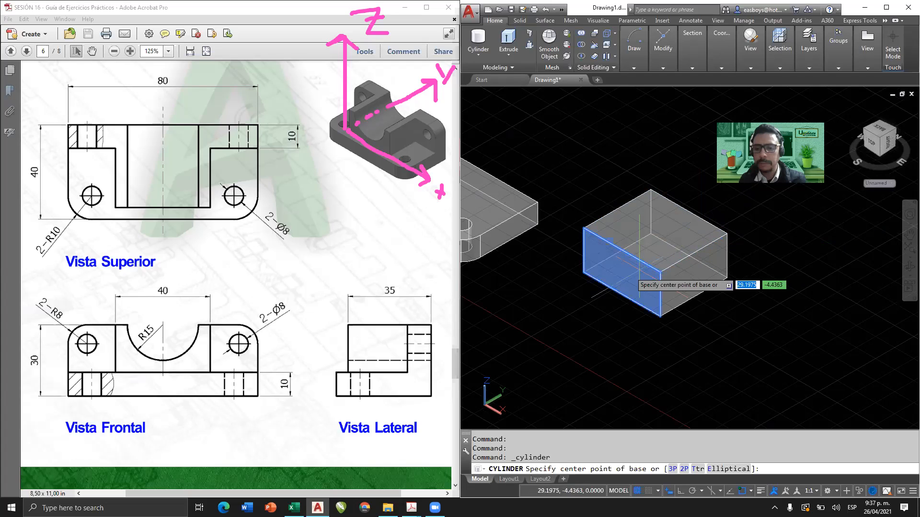
{"action": "left_click", "coordinate": [654, 235]}
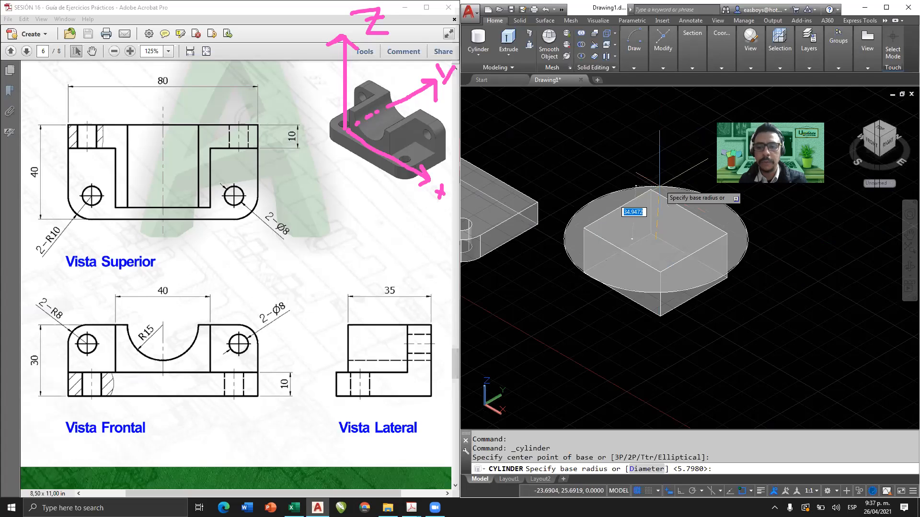
{"action": "left_click", "coordinate": [658, 214]}
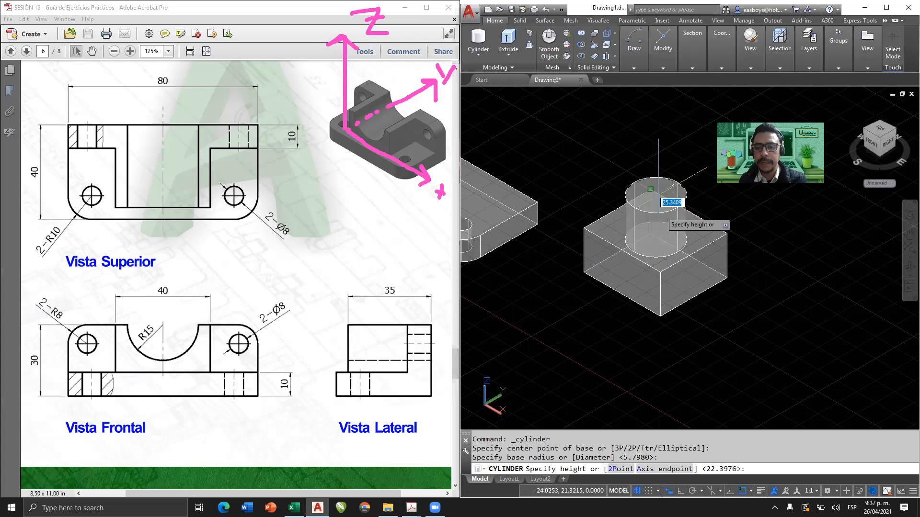
{"action": "mouse_move", "coordinate": [663, 317]}
{"action": "middle_mouse_down", "text": "shift"}
{"action": "mouse_move", "coordinate": [657, 267]}
{"action": "mouse_move", "coordinate": [674, 315]}
{"action": "middle_mouse_up", "text": "shift"}
{"action": "key", "text": "Escape"}
{"action": "key", "text": "Return"}
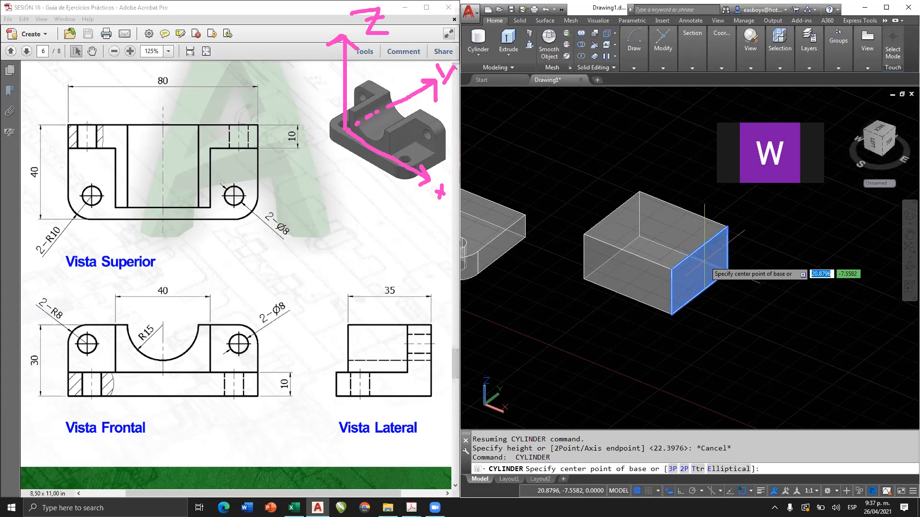
{"action": "left_click", "coordinate": [698, 271]}
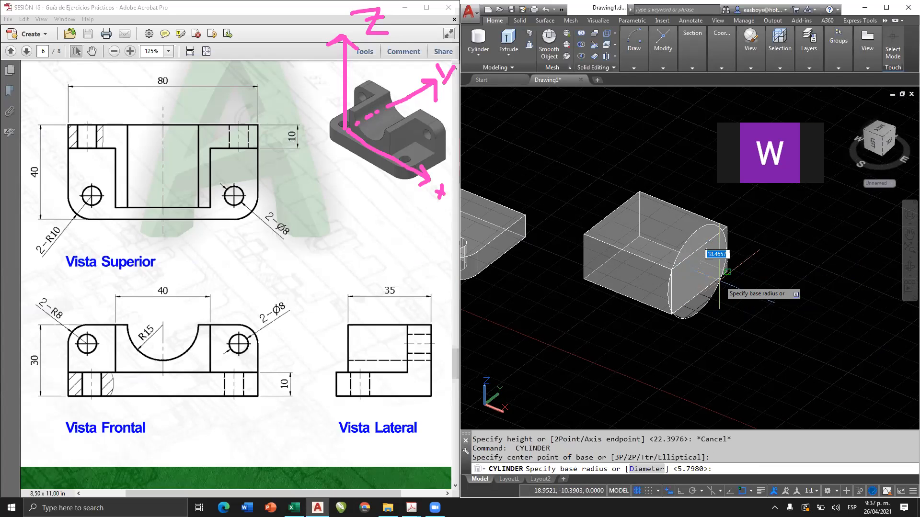
{"action": "left_click", "coordinate": [703, 263]}
{"action": "middle_click_drag", "start_coordinate": [626, 224], "coordinate": [629, 268], "text": "shift"}
{"action": "key", "text": "Escape"}
{"action": "key", "text": "Return"}
{"action": "left_click", "coordinate": [625, 266]}
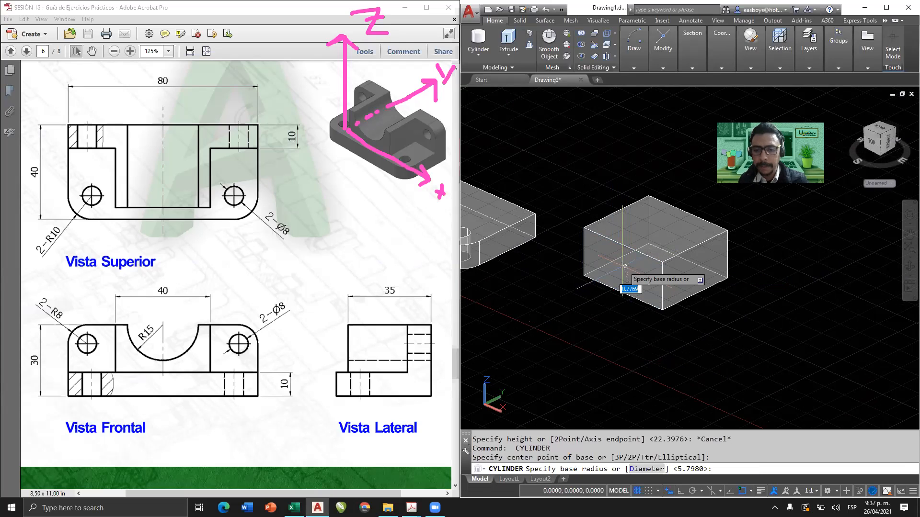
{"action": "left_click", "coordinate": [623, 287]}
{"action": "middle_click_drag", "start_coordinate": [577, 268], "coordinate": [656, 266], "text": "shift"}
{"action": "key", "text": "Escape"}
Create a cylinder of radius 15 and height 35 through the box, centred on the midpoint of the front face's top edge.
{"action": "scroll", "coordinate": [650, 222], "scroll_direction": "up", "scroll_amount": 2}
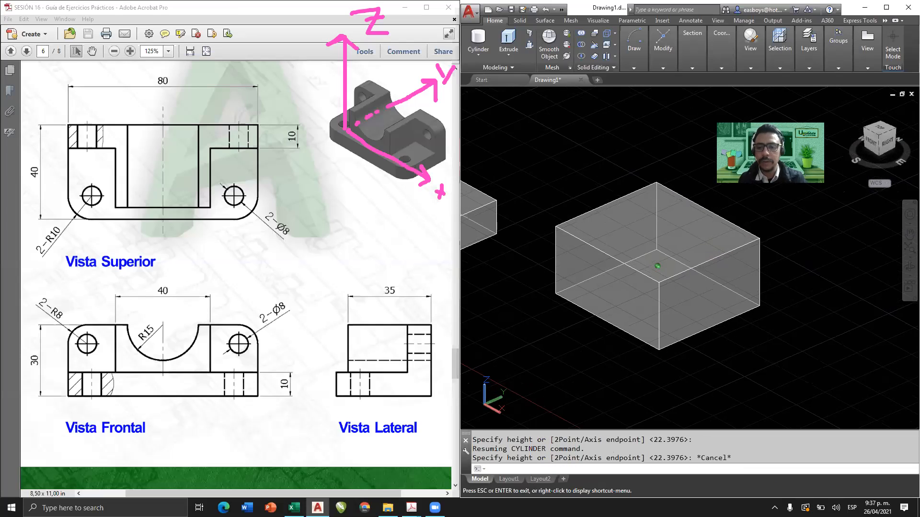
{"action": "left_click", "coordinate": [479, 38]}
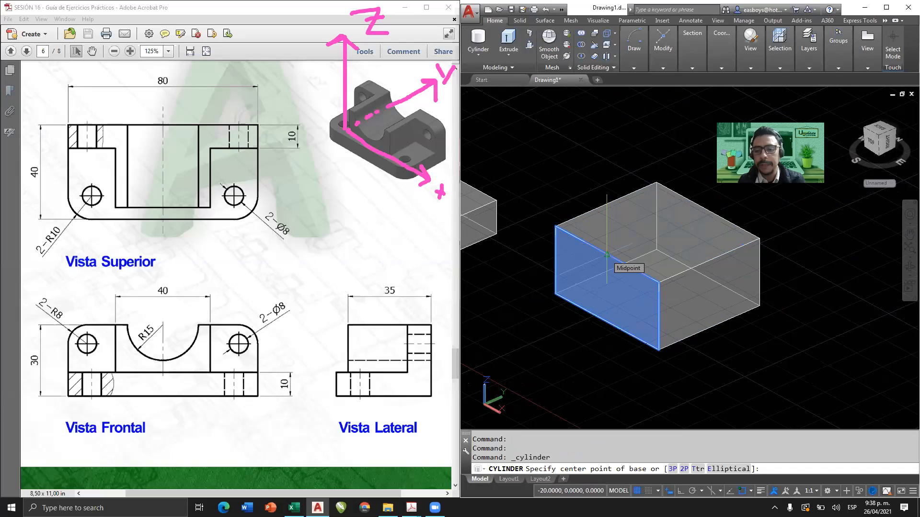
{"action": "left_click", "coordinate": [607, 255]}
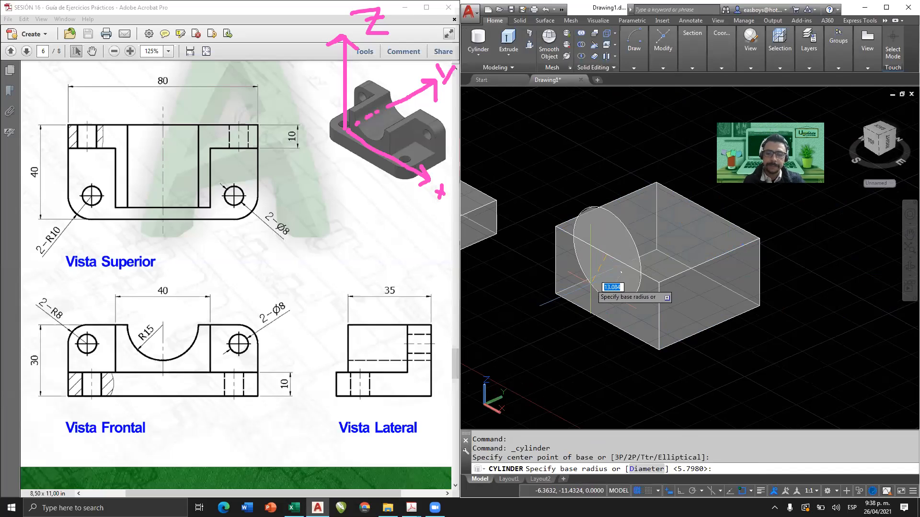
{"action": "type", "text": "15"}
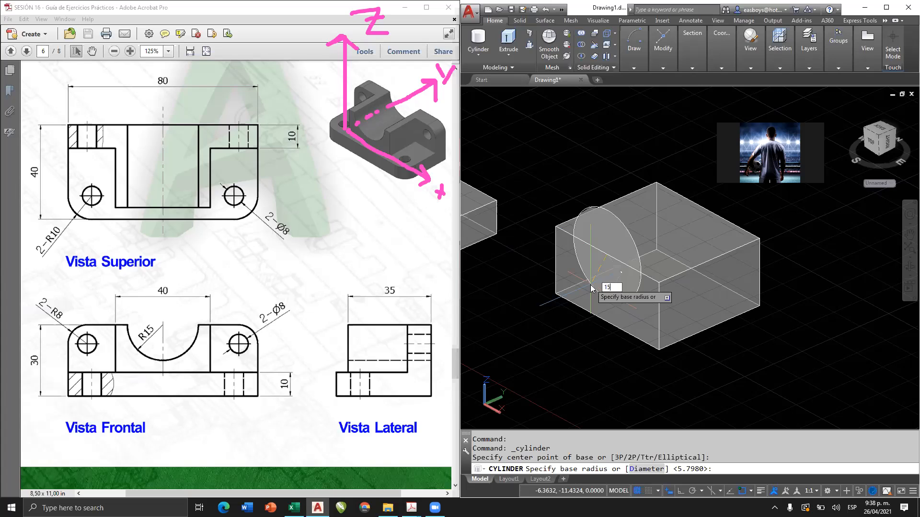
{"action": "key", "text": "Return"}
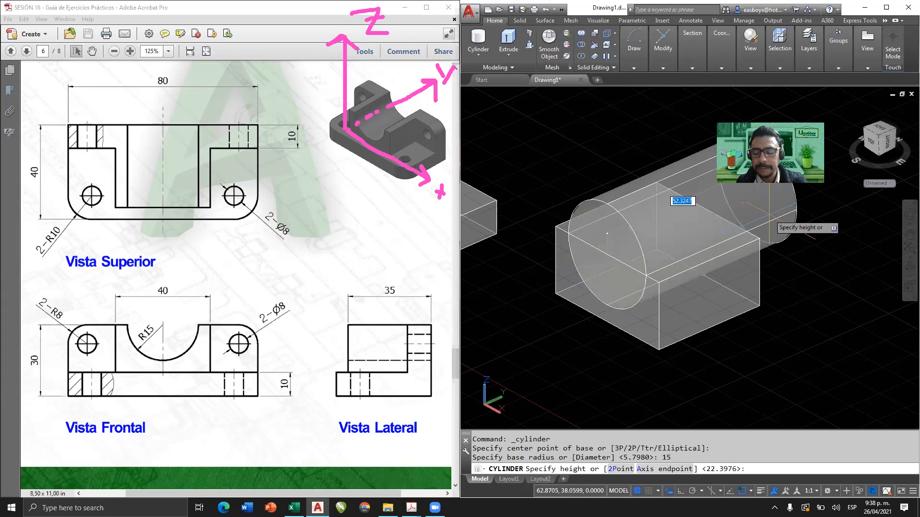
{"action": "middle_click_drag", "start_coordinate": [741, 240], "coordinate": [693, 265]}
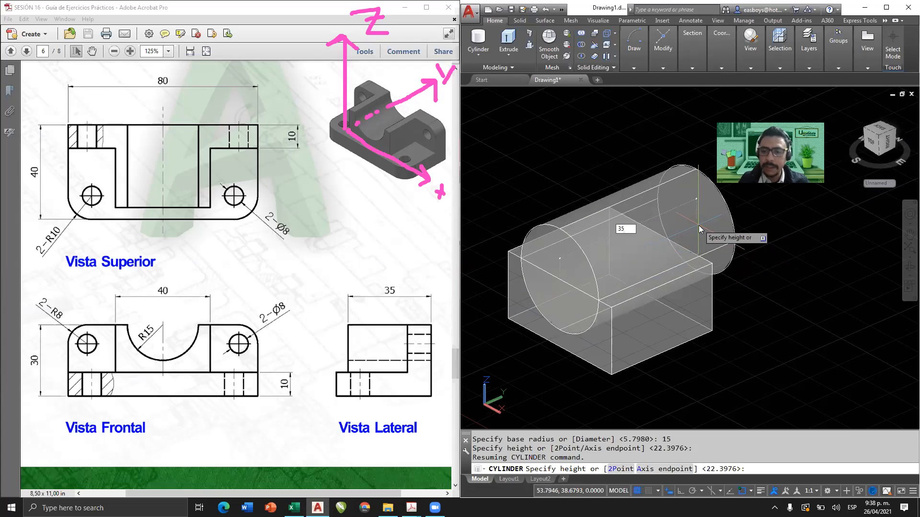
{"action": "key", "text": "Return"}
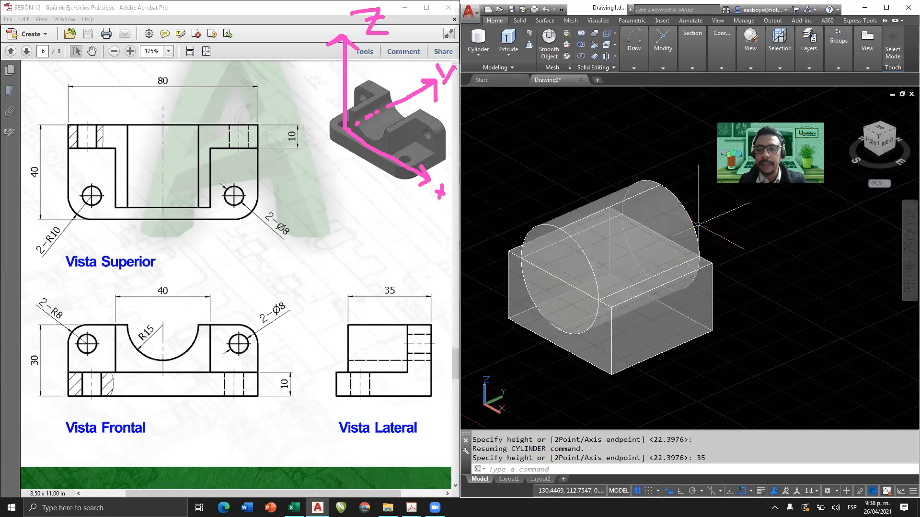
Subtract the R15 cylinder from the 40x35x20 box.
{"action": "middle_click_drag", "start_coordinate": [714, 234], "coordinate": [634, 268], "text": "shift"}
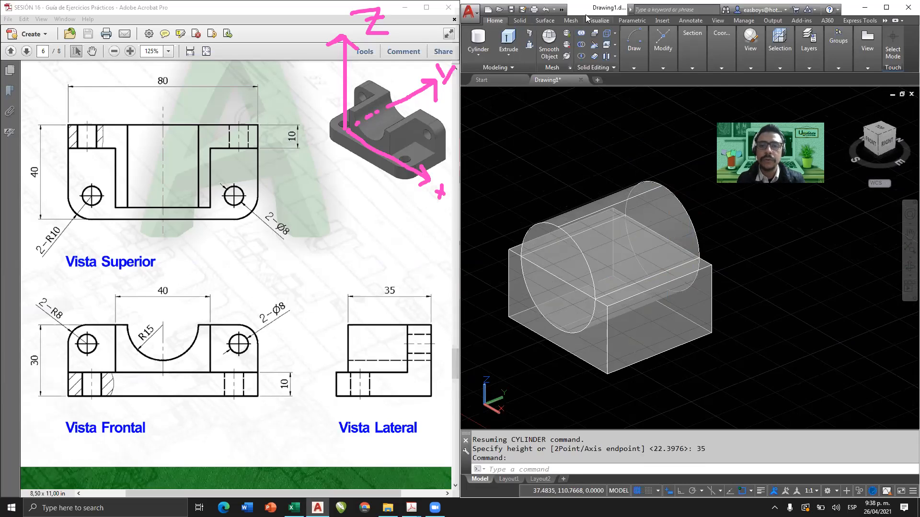
{"action": "left_click", "coordinate": [581, 45]}
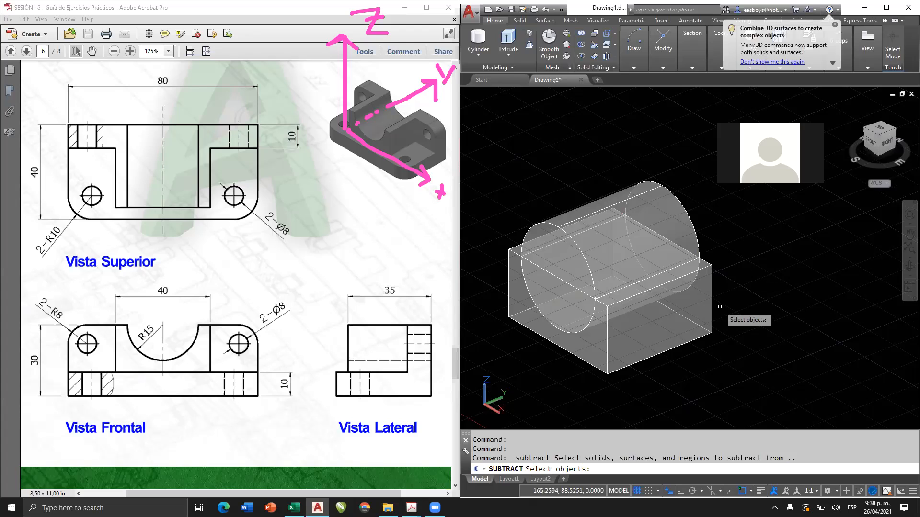
{"action": "left_click", "coordinate": [675, 326]}
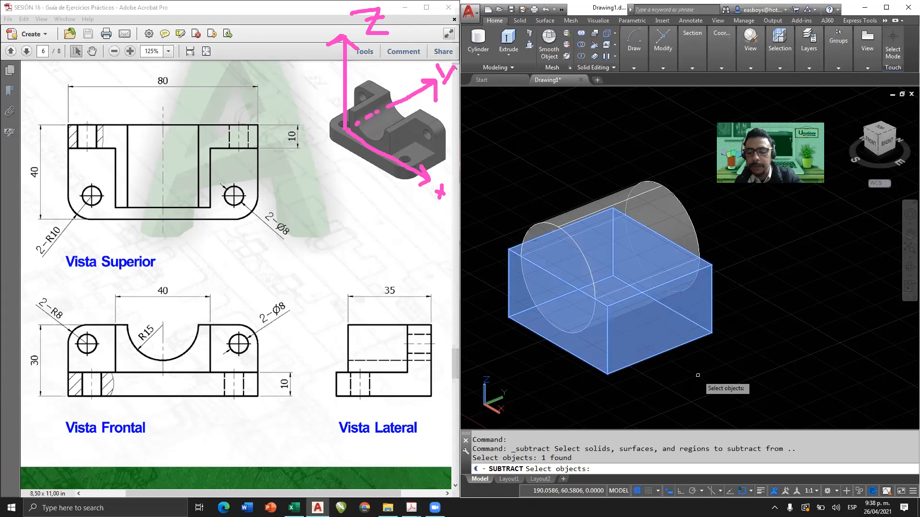
{"action": "key", "text": "Return"}
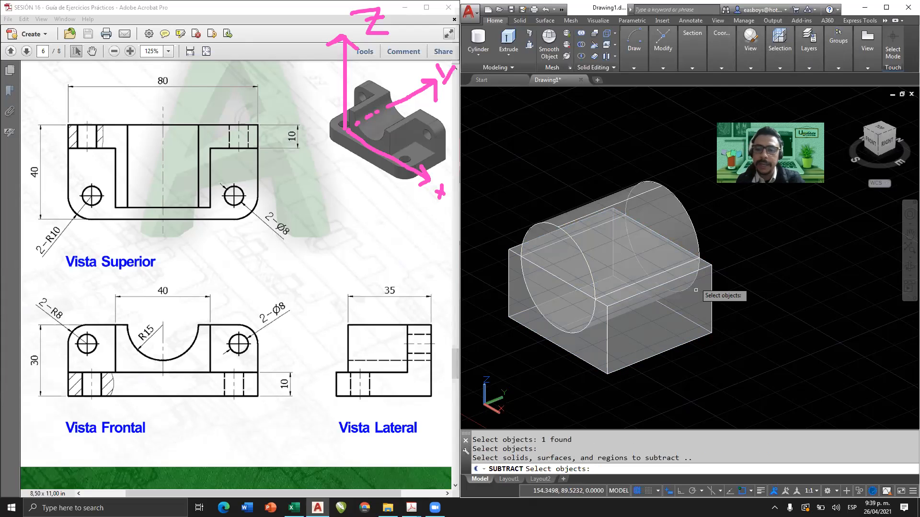
{"action": "left_click", "coordinate": [670, 212]}
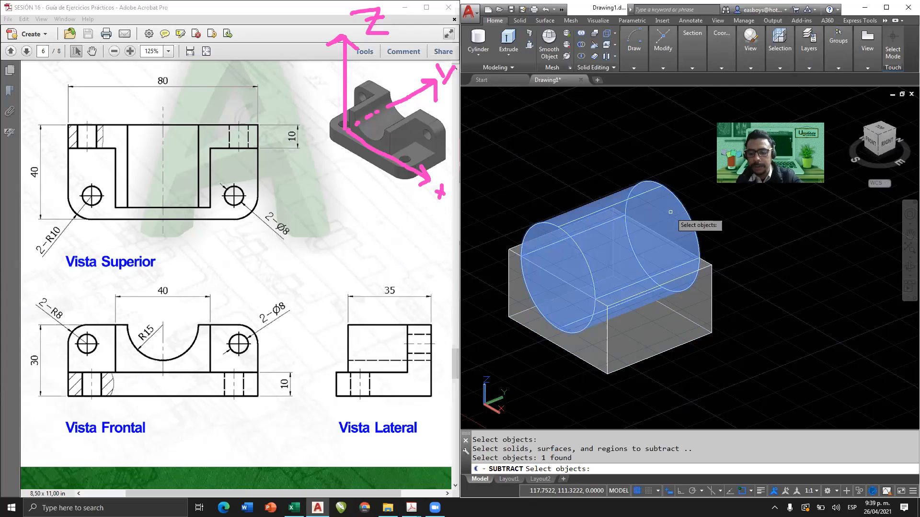
{"action": "key", "text": "Return"}
{"action": "middle_click_drag", "start_coordinate": [655, 262], "coordinate": [740, 268], "text": "shift"}
{"action": "scroll", "coordinate": [649, 270], "scroll_direction": "down", "scroll_amount": 4}
{"action": "scroll", "coordinate": [713, 267], "scroll_direction": "up", "scroll_amount": 2}
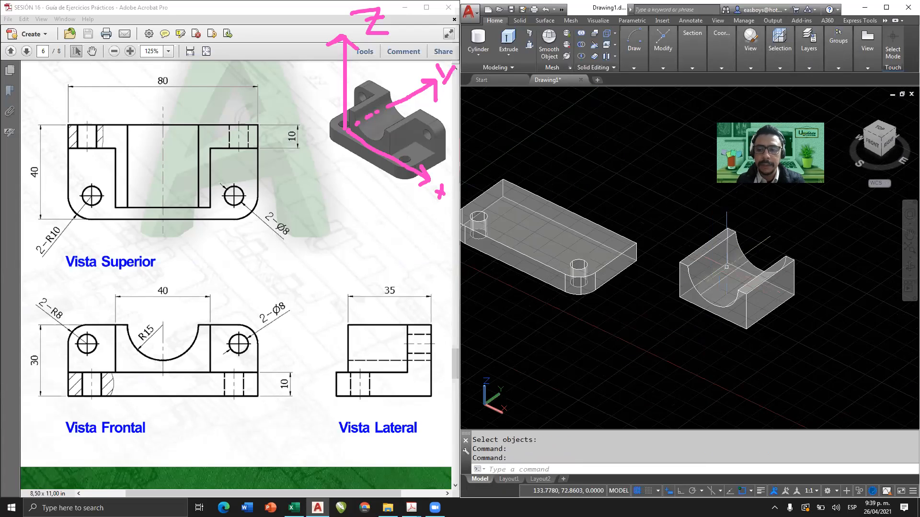
Reset the user coordinate system to World.
{"action": "middle_click_drag", "start_coordinate": [736, 283], "coordinate": [704, 283]}
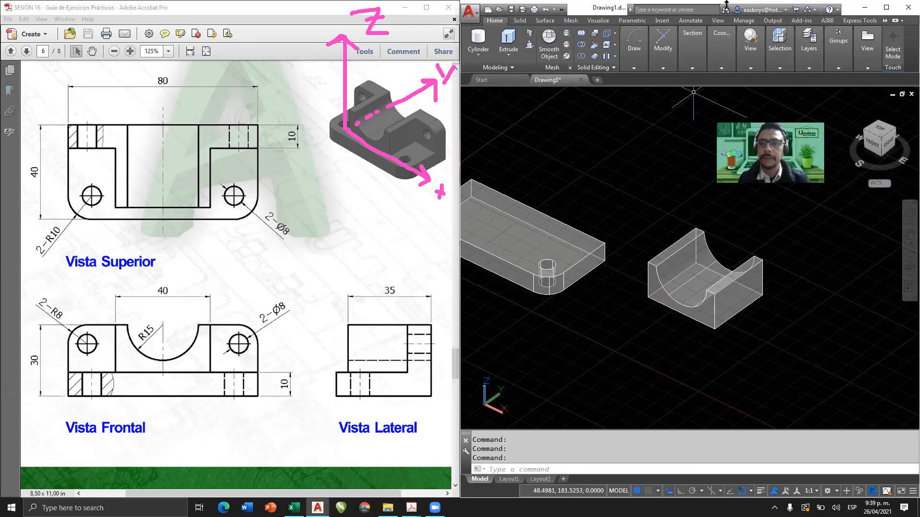
{"action": "mouse_move", "coordinate": [722, 56]}
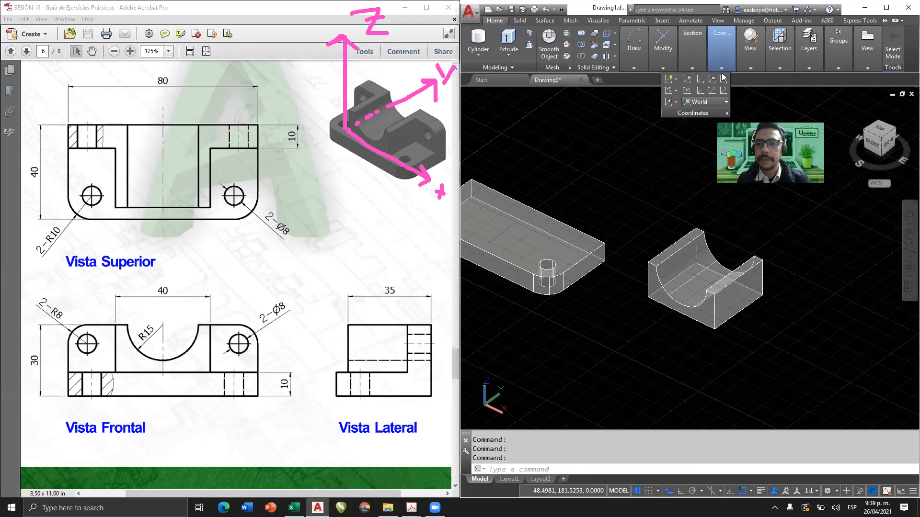
{"action": "left_click", "coordinate": [724, 79]}
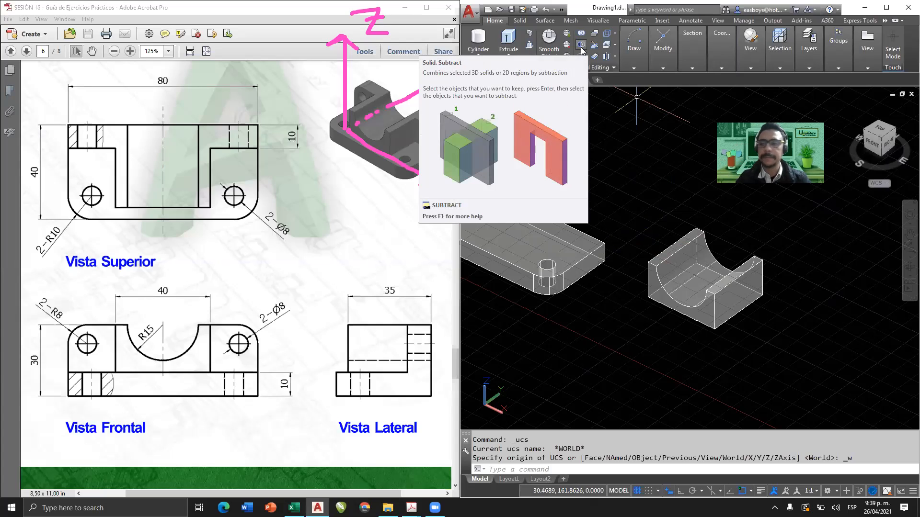
{"action": "left_click", "coordinate": [886, 7]}
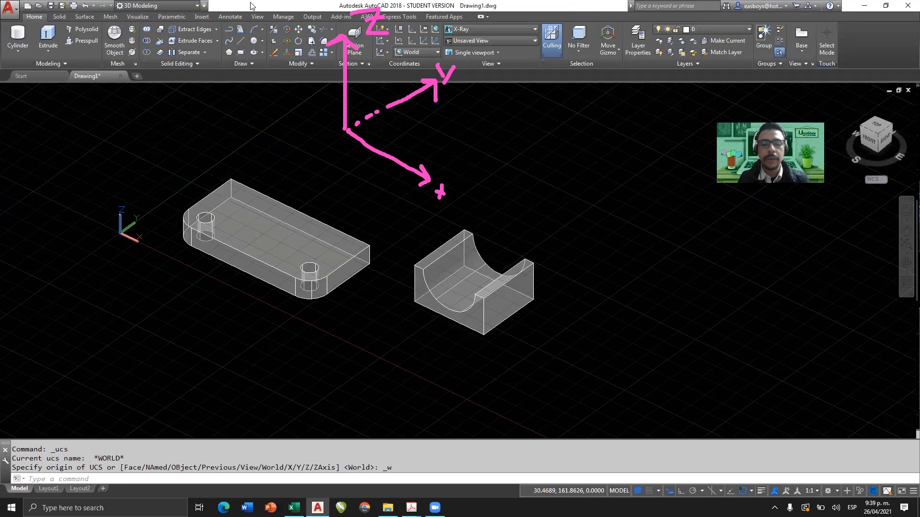
{"action": "left_click", "coordinate": [59, 17]}
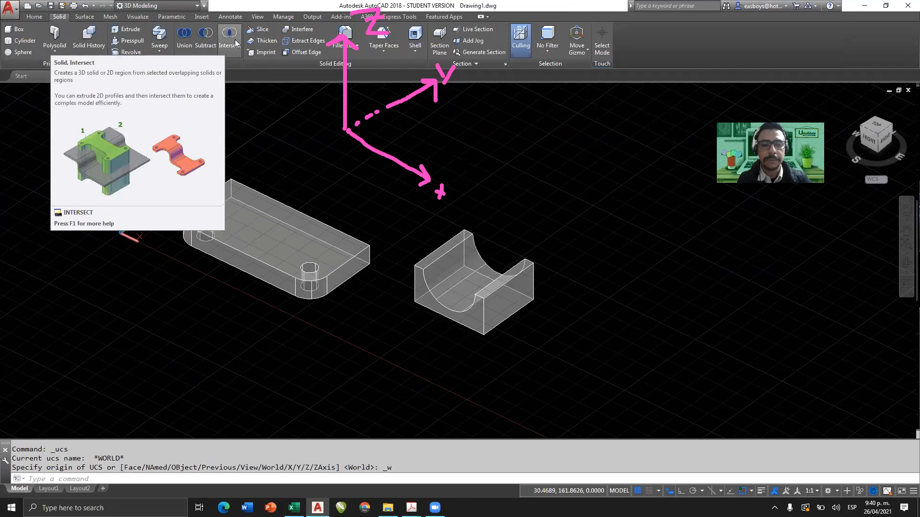
{"action": "left_click", "coordinate": [34, 16]}
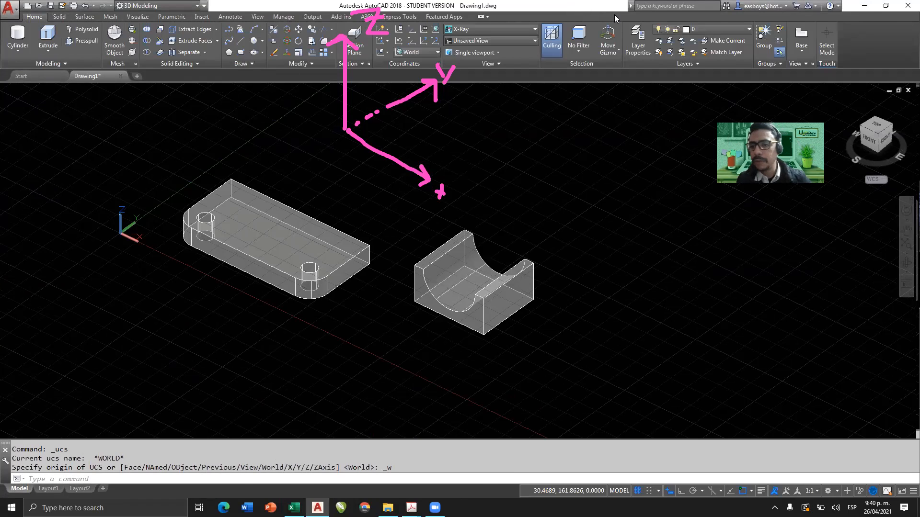
{"action": "double_click", "coordinate": [585, 7]}
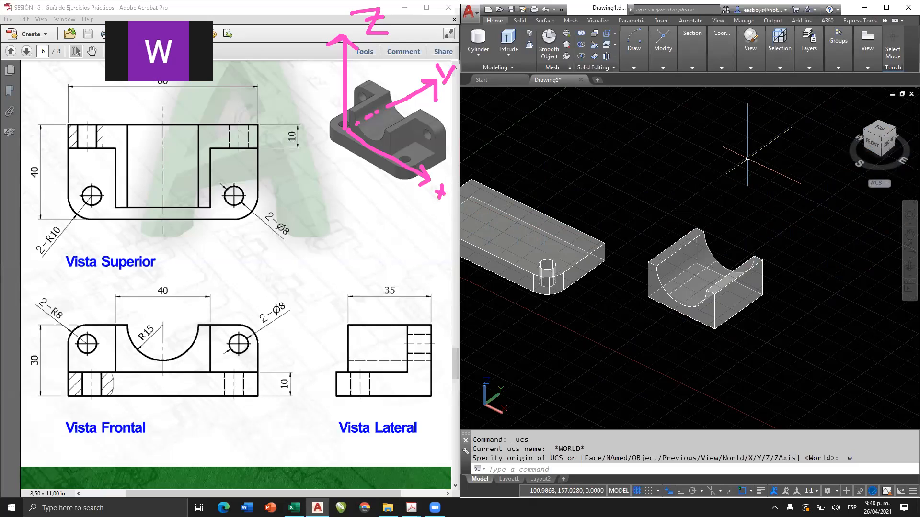
{"action": "left_click", "coordinate": [725, 65]}
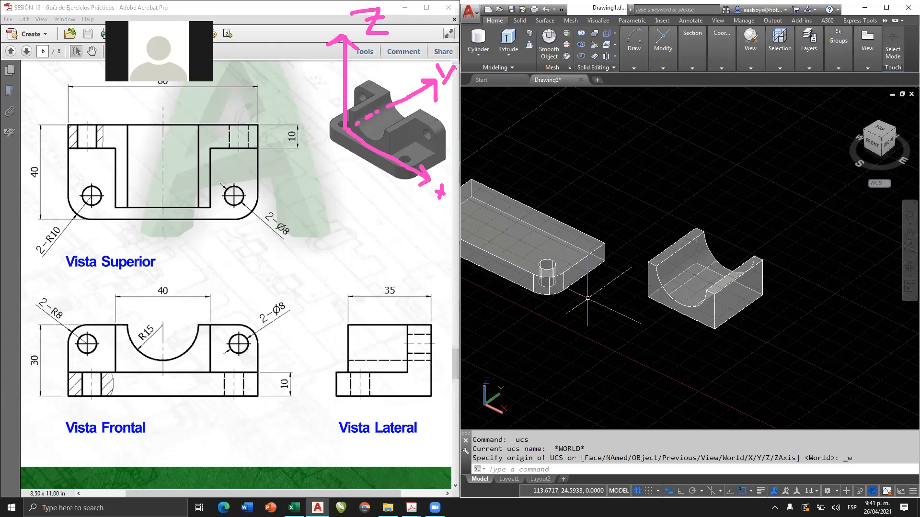
Select the drilled base, then circle an Ø8 hole and underline its callout in both the top and front views, bracketing each 10 dimension.
{"action": "left_click", "coordinate": [555, 268]}
{"action": "middle_click_drag", "start_coordinate": [567, 266], "coordinate": [699, 262]}
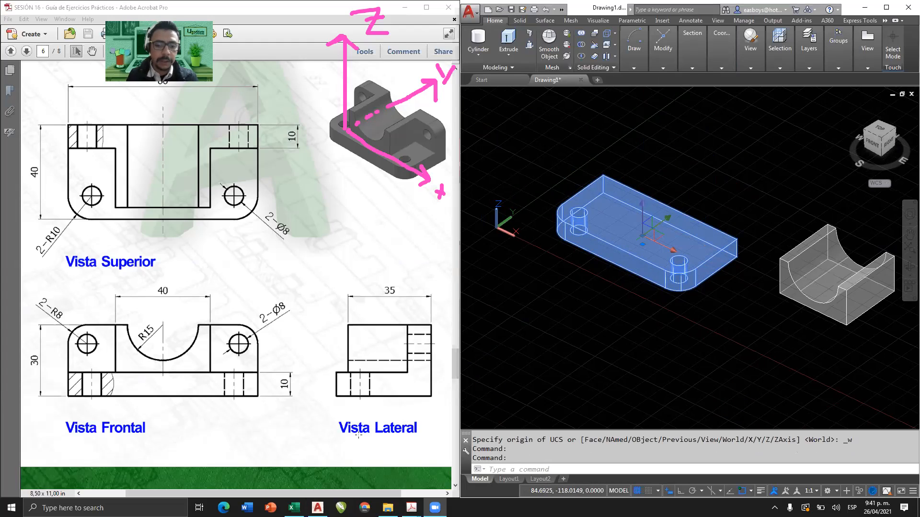
{"action": "mouse_move", "coordinate": [241, 180]}
{"action": "left_mouse_down"}
{"action": "mouse_move", "coordinate": [222, 192]}
{"action": "mouse_move", "coordinate": [257, 191]}
{"action": "mouse_move", "coordinate": [229, 181]}
{"action": "left_mouse_up"}
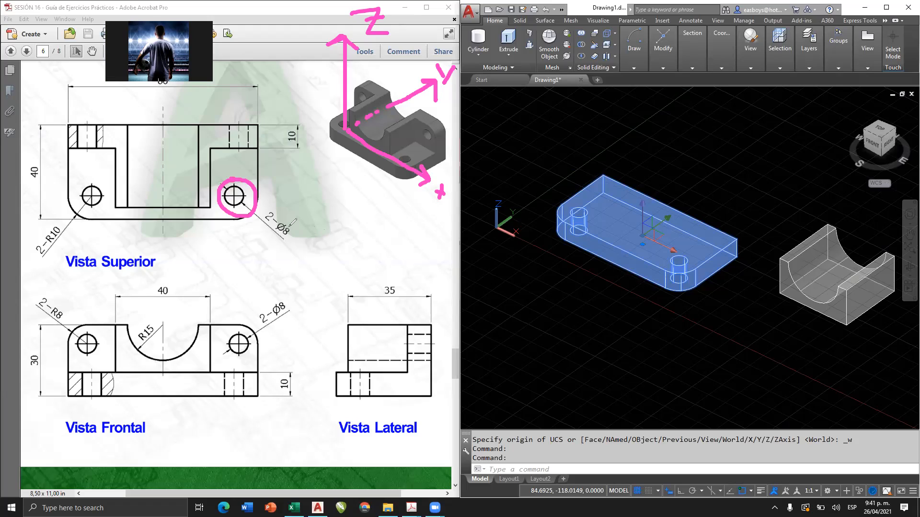
{"action": "left_click_drag", "start_coordinate": [270, 231], "coordinate": [285, 241]}
{"action": "mouse_move", "coordinate": [236, 323]}
{"action": "left_mouse_down"}
{"action": "mouse_move", "coordinate": [225, 355]}
{"action": "mouse_move", "coordinate": [258, 328]}
{"action": "mouse_move", "coordinate": [248, 325]}
{"action": "left_mouse_up"}
{"action": "left_click_drag", "start_coordinate": [270, 329], "coordinate": [291, 316]}
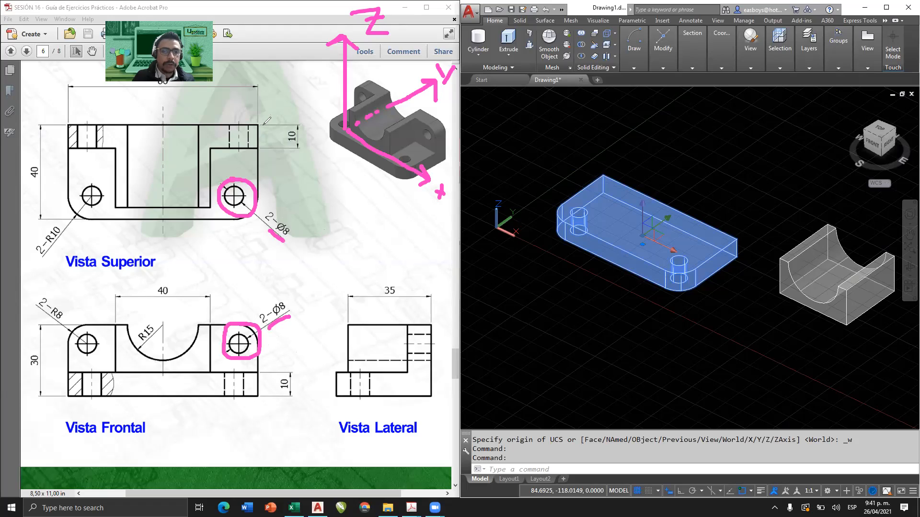
{"action": "mouse_move", "coordinate": [255, 123]}
{"action": "left_mouse_down"}
{"action": "mouse_move", "coordinate": [275, 123]}
{"action": "mouse_move", "coordinate": [278, 148]}
{"action": "left_mouse_up"}
{"action": "mouse_move", "coordinate": [274, 373]}
{"action": "left_mouse_down"}
{"action": "mouse_move", "coordinate": [301, 375]}
{"action": "mouse_move", "coordinate": [301, 395]}
{"action": "mouse_move", "coordinate": [311, 397]}
{"action": "left_mouse_up"}
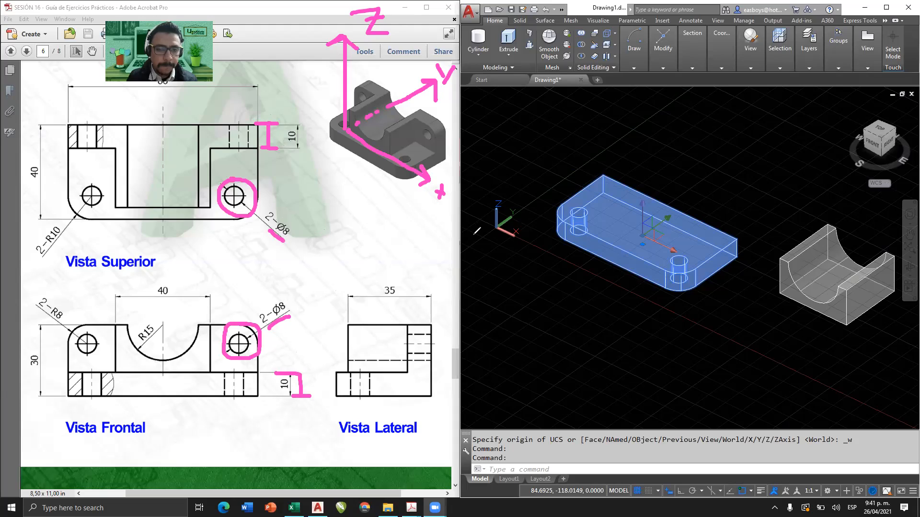
Undo the hole circles, callout underlines and thickness brackets marked on the top and front views.
{"action": "key", "text": "ctrl+z"}
{"action": "key", "text": "ctrl+z"}
{"action": "key", "text": "ctrl+z"}
{"action": "key", "text": "ctrl+z"}
{"action": "key", "text": "ctrl+z"}
{"action": "key", "text": "ctrl+z"}
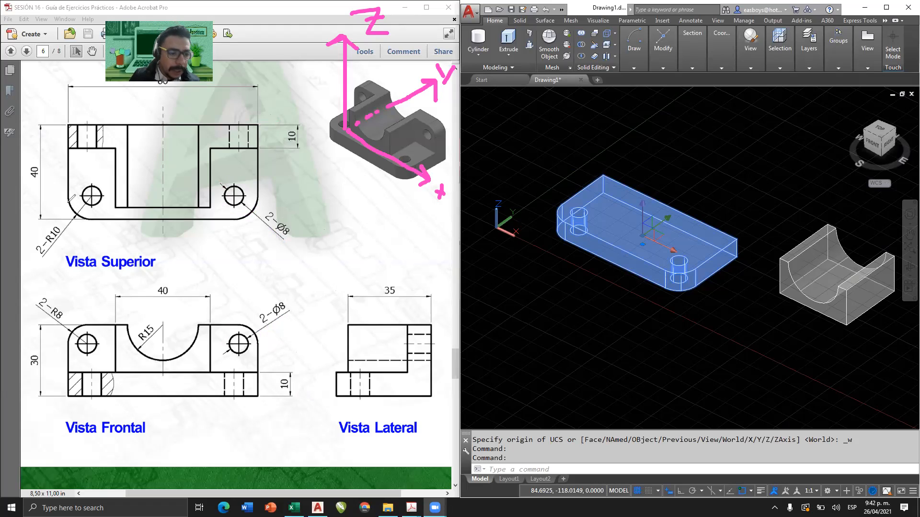
Trace the two rounded front corners in the top view and underline the 2-R10 callout.
{"action": "left_click_drag", "start_coordinate": [67, 201], "coordinate": [88, 222]}
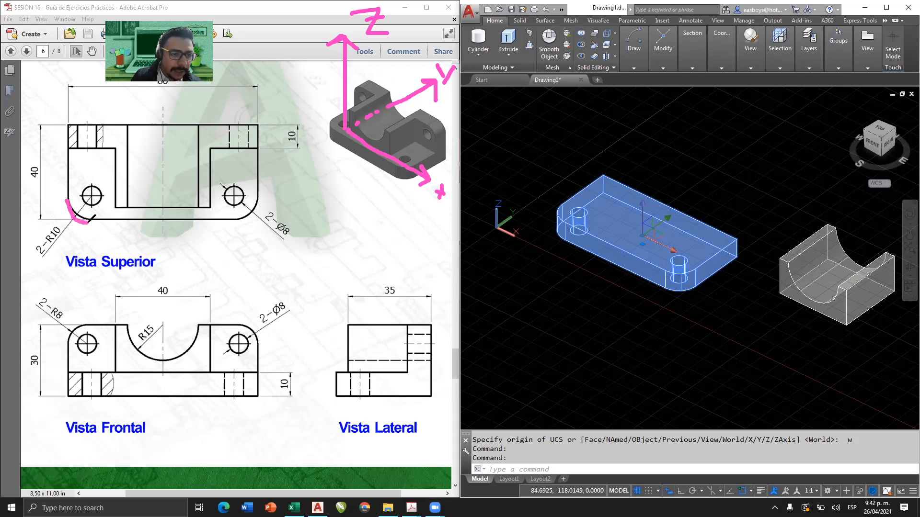
{"action": "left_click_drag", "start_coordinate": [238, 218], "coordinate": [258, 192]}
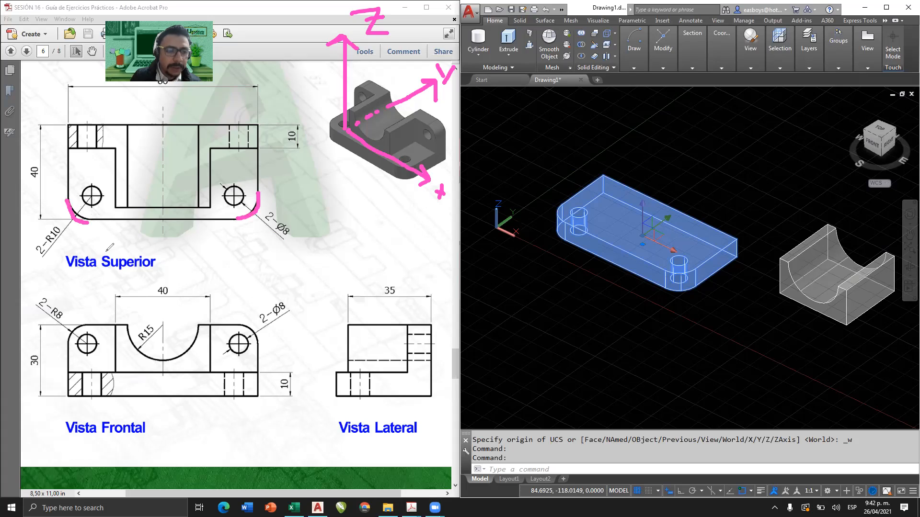
{"action": "left_click_drag", "start_coordinate": [70, 227], "coordinate": [50, 257]}
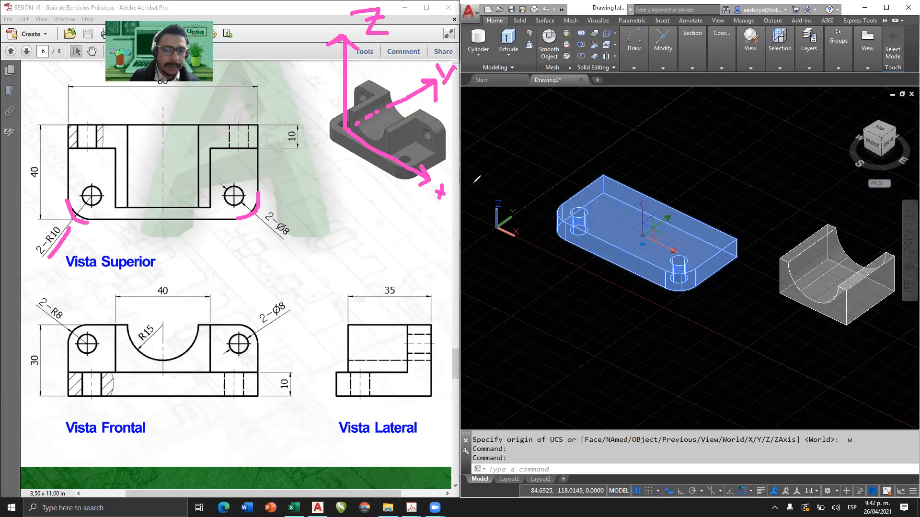
Trace the two rounded upper corners in the front view and underline the 2-R8 callout.
{"action": "left_click_drag", "start_coordinate": [86, 322], "coordinate": [67, 337]}
{"action": "left_click_drag", "start_coordinate": [241, 325], "coordinate": [259, 341]}
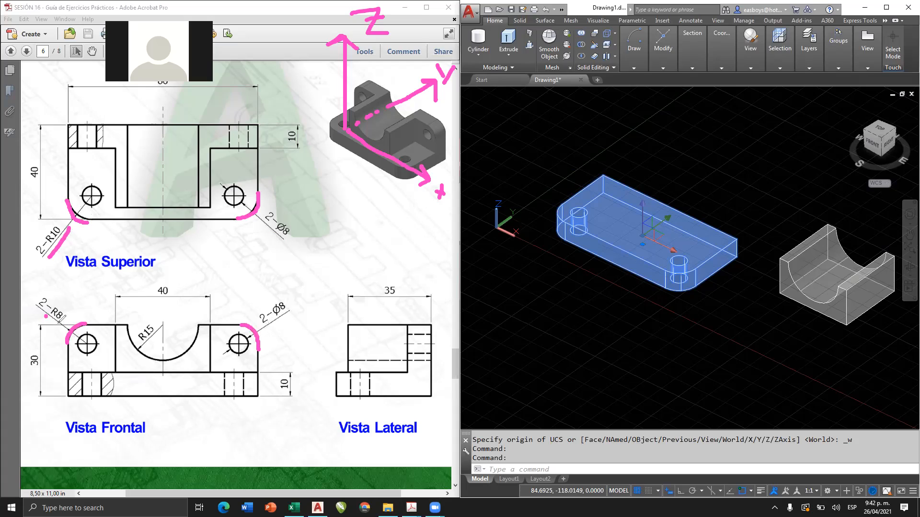
{"action": "left_click_drag", "start_coordinate": [46, 317], "coordinate": [61, 328]}
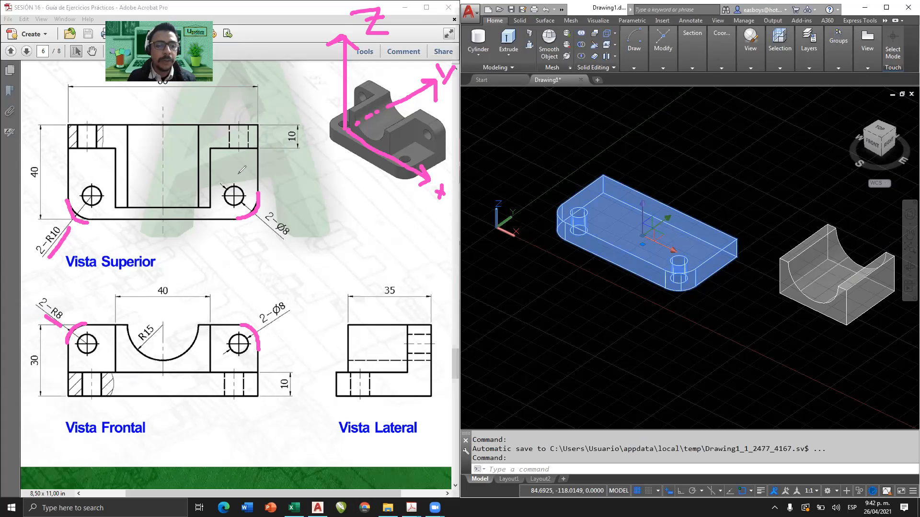
Undo the front view's corner marks and the underlines of the 2-R8 and 2-R10 callouts.
{"action": "key", "text": "ctrl+z"}
{"action": "key", "text": "ctrl+z"}
{"action": "key", "text": "ctrl+z"}
{"action": "key", "text": "ctrl+z"}
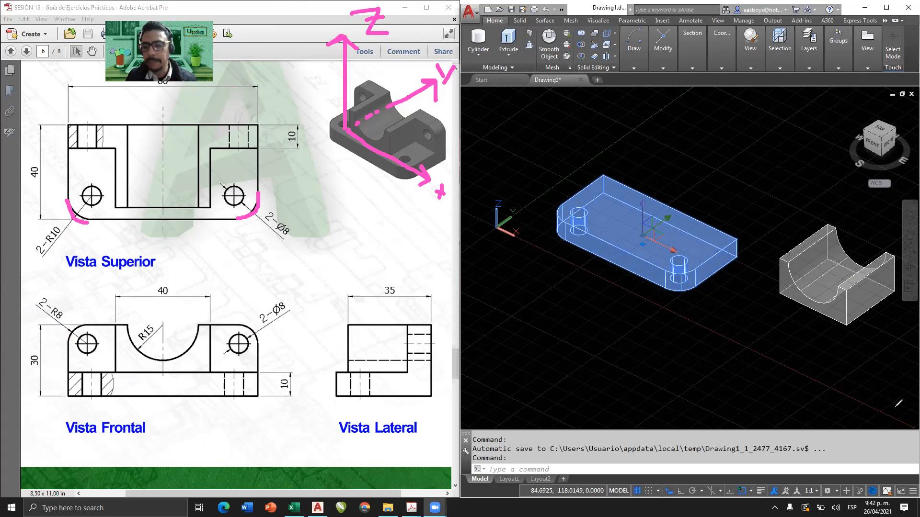
Copy the drilled base to the open area behind it and erase the extra lower duplicate.
{"action": "key", "text": "Escape"}
{"action": "key", "text": "Escape"}
{"action": "left_click", "coordinate": [653, 199]}
{"action": "type", "text": "cp"}
{"action": "key", "text": "Return"}
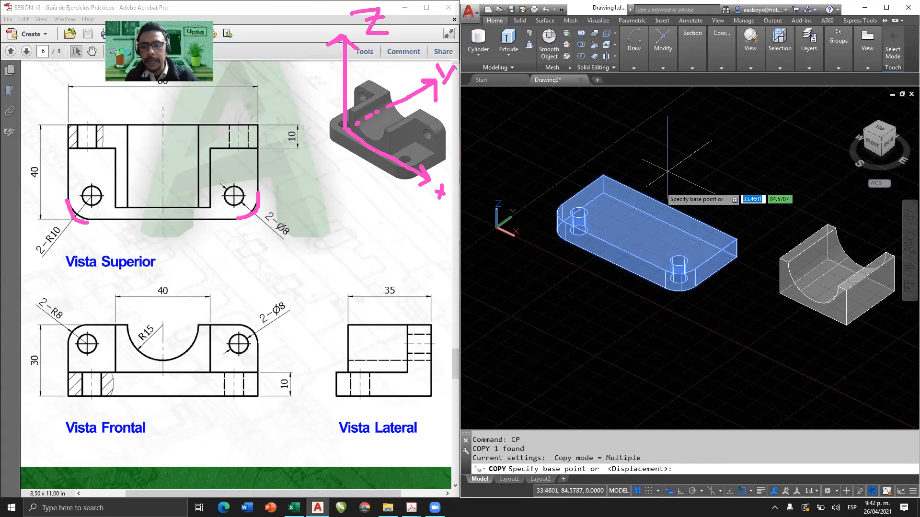
{"action": "left_click", "coordinate": [650, 204]}
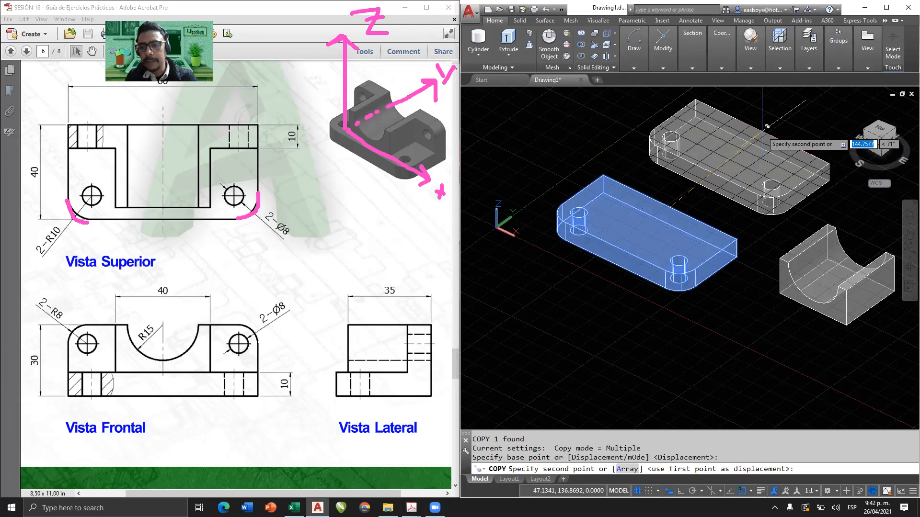
{"action": "left_click", "coordinate": [763, 132]}
{"action": "left_click", "coordinate": [762, 149]}
{"action": "key", "text": "Escape"}
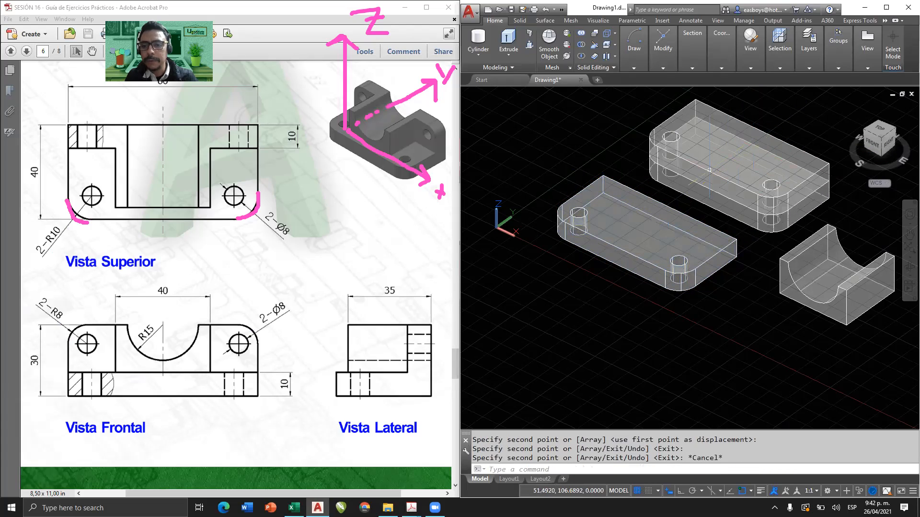
{"action": "left_click", "coordinate": [682, 186]}
{"action": "key", "text": "Delete"}
Rotate the copied base upright about the X axis using the Rotate Gizmo with Ortho on.
{"action": "left_click", "coordinate": [682, 182]}
{"action": "left_click", "coordinate": [809, 60]}
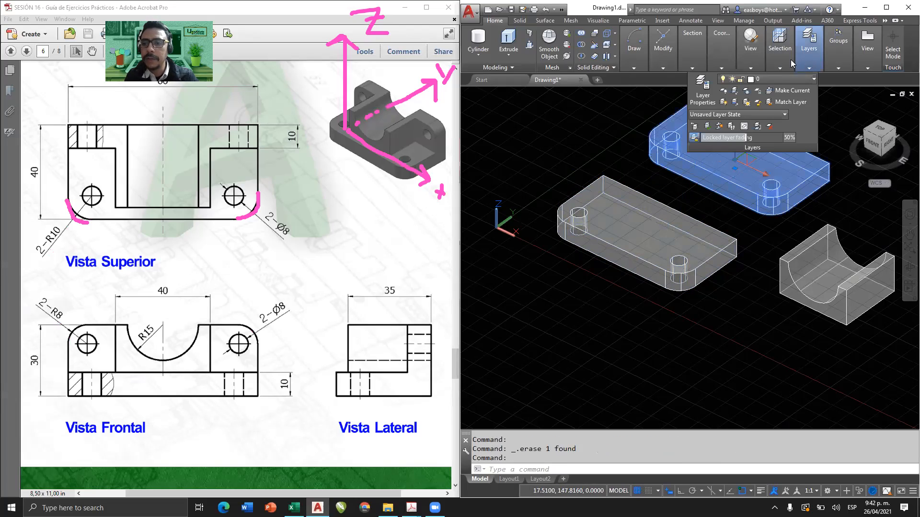
{"action": "left_click", "coordinate": [786, 56]}
{"action": "left_click", "coordinate": [783, 100]}
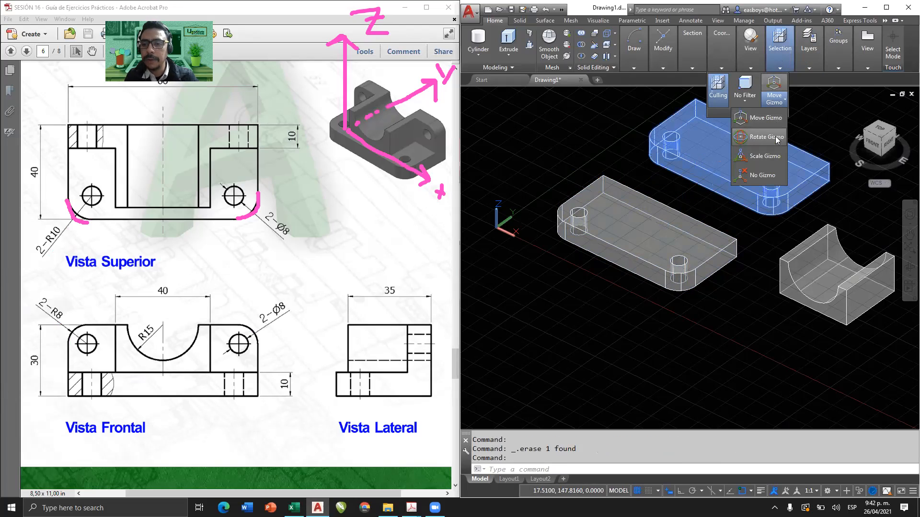
{"action": "left_click", "coordinate": [767, 137]}
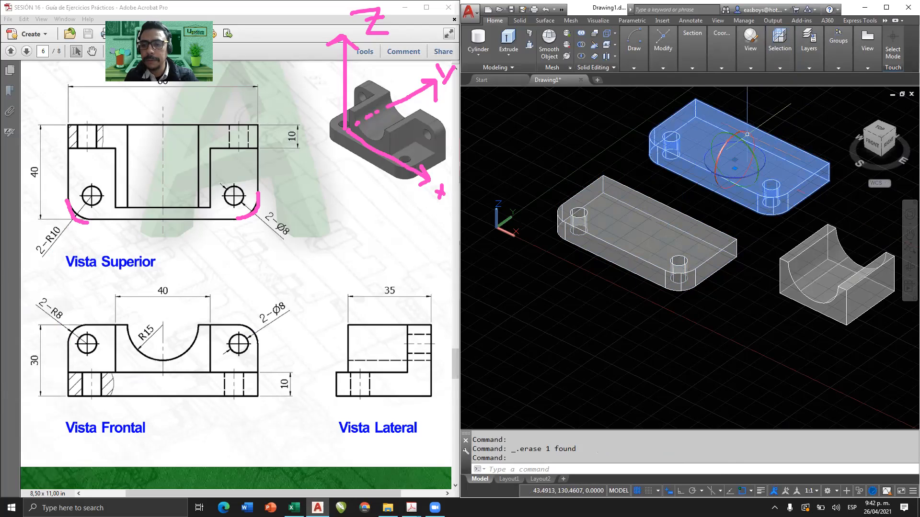
{"action": "left_click", "coordinate": [717, 162]}
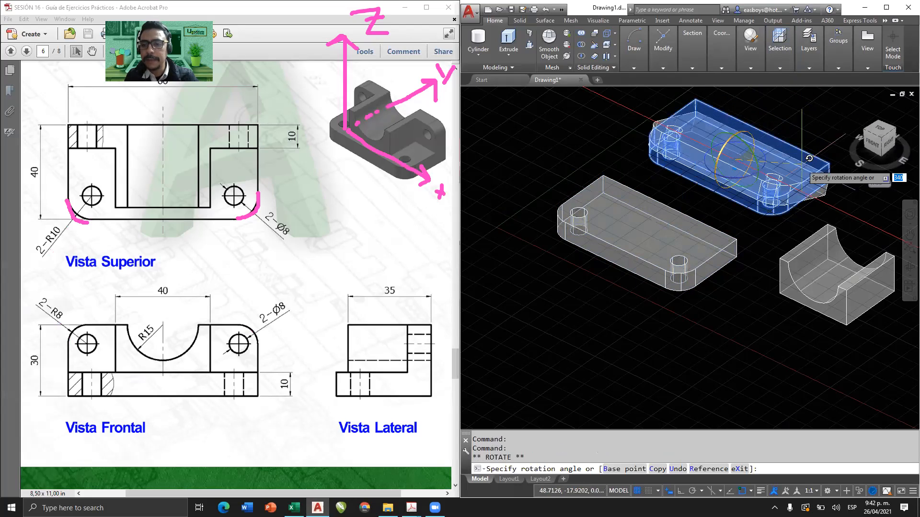
{"action": "key", "text": "F8"}
{"action": "left_click", "coordinate": [748, 222]}
Move the upright copy by its lower rear corner onto the matching rear corner of the base.
{"action": "type", "text": "m"}
{"action": "key", "text": "Return"}
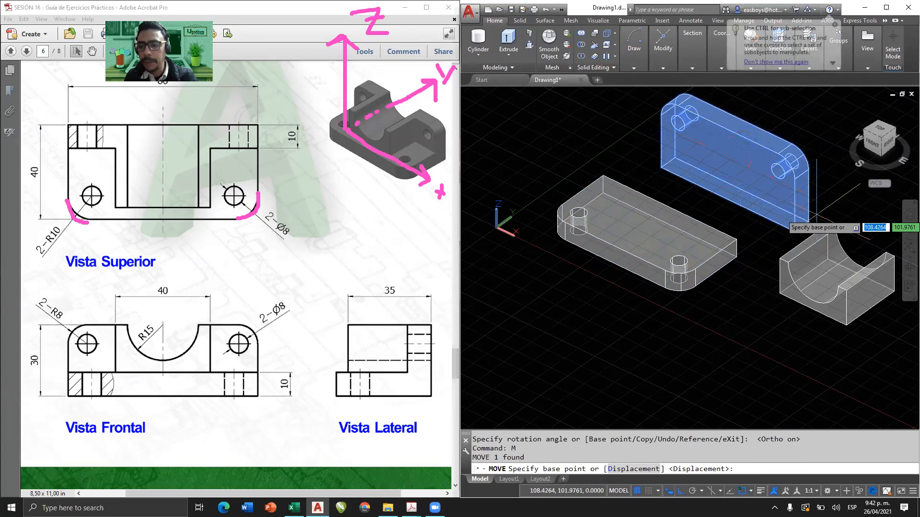
{"action": "left_click", "coordinate": [809, 220]}
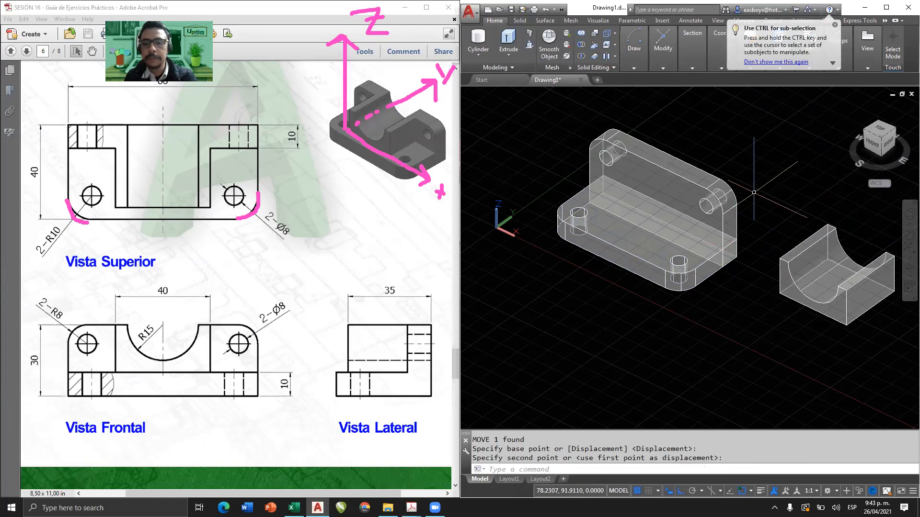
{"action": "key", "text": "Escape"}
Inspect the upright copy from the side and delete it from the base.
{"action": "middle_click_drag", "start_coordinate": [680, 194], "coordinate": [659, 174], "text": "shift"}
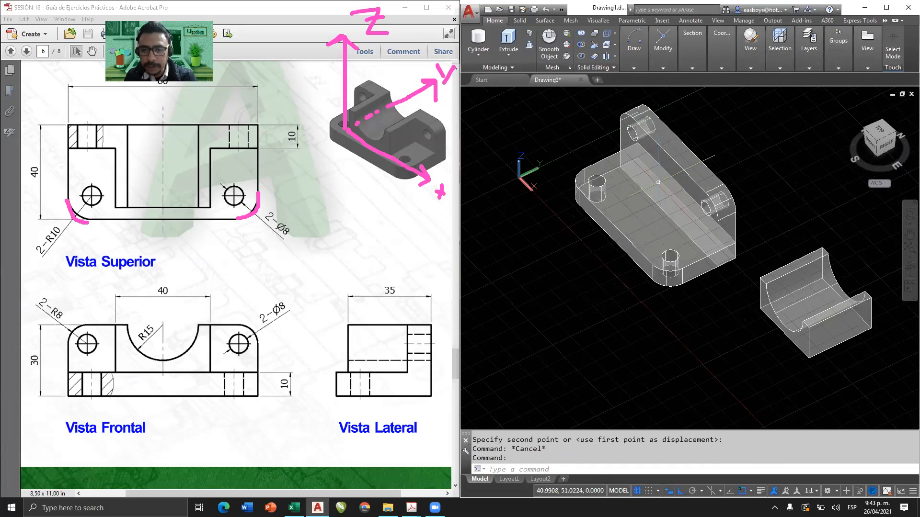
{"action": "middle_click_drag", "start_coordinate": [672, 213], "coordinate": [560, 143], "text": "shift"}
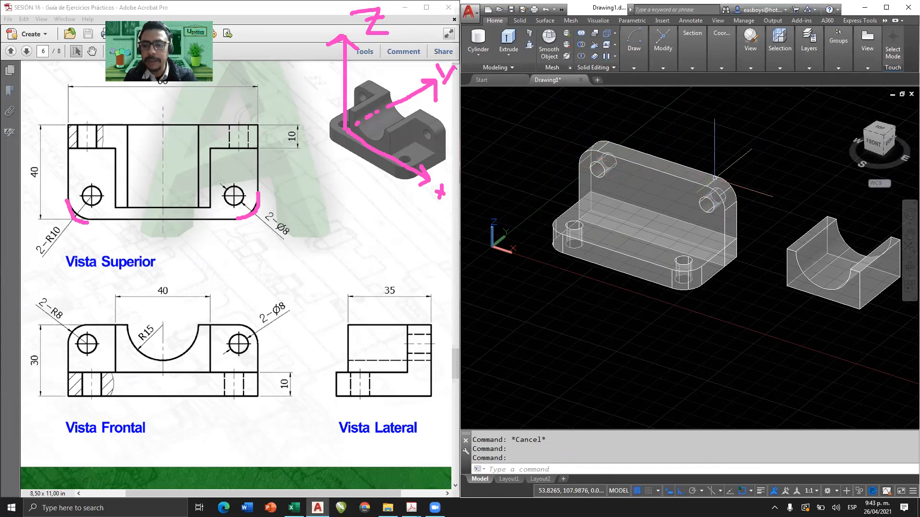
{"action": "left_click", "coordinate": [695, 176]}
{"action": "key", "text": "Delete"}
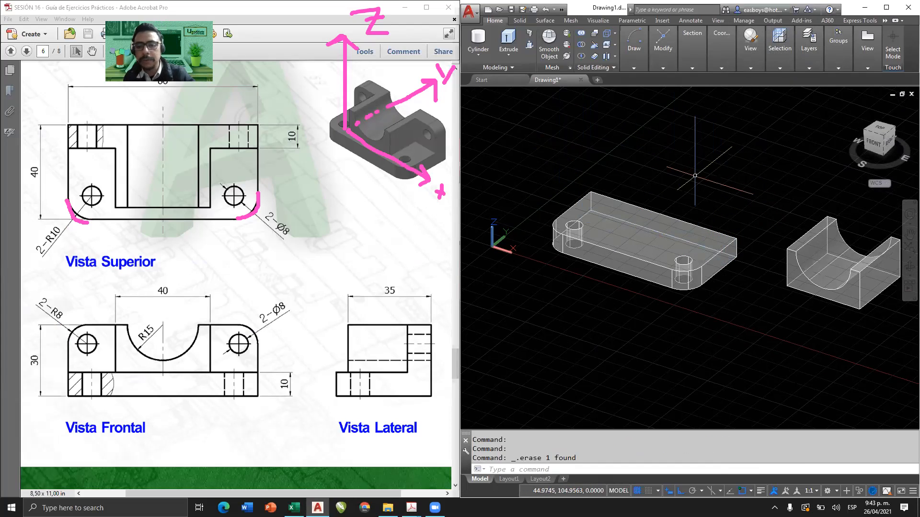
Set the user coordinate system to Front and frame the drilled base from the front.
{"action": "mouse_move", "coordinate": [679, 204]}
{"action": "middle_mouse_down", "text": "shift"}
{"action": "mouse_move", "coordinate": [654, 241]}
{"action": "mouse_move", "coordinate": [694, 201]}
{"action": "middle_mouse_up", "text": "shift"}
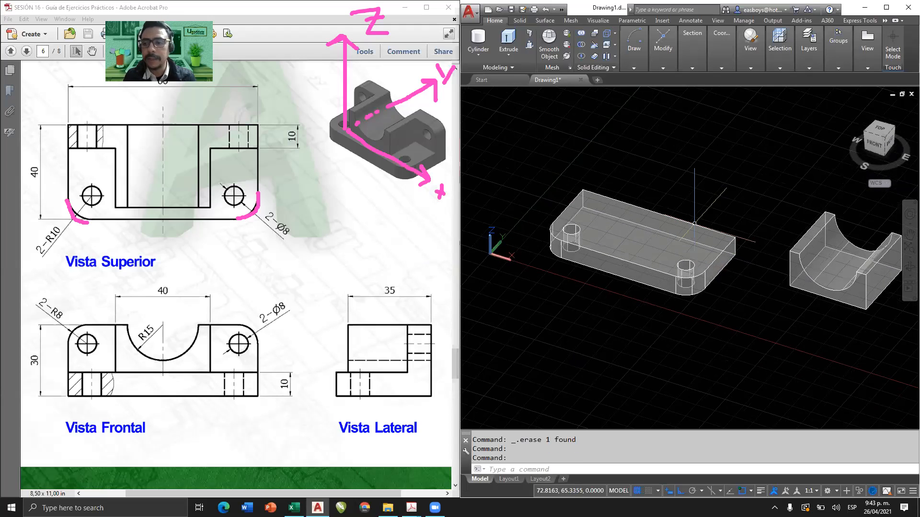
{"action": "left_click", "coordinate": [692, 63]}
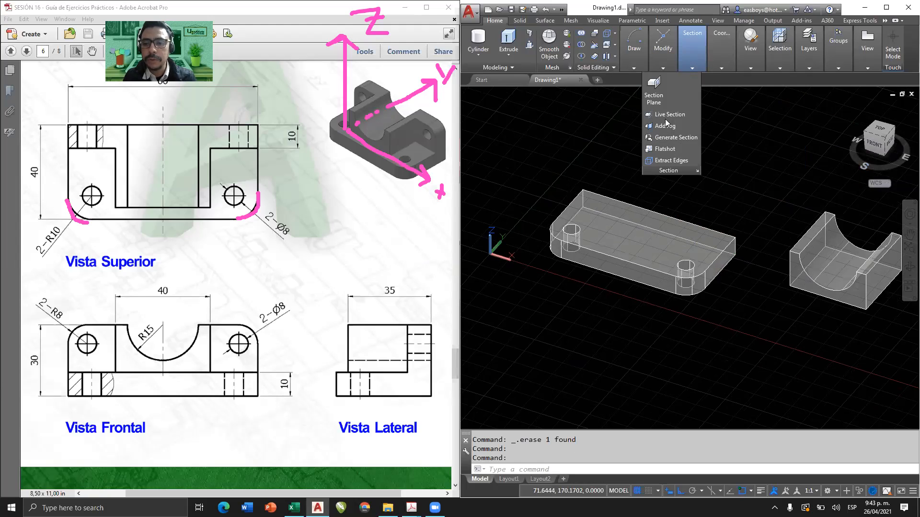
{"action": "left_click", "coordinate": [722, 68]}
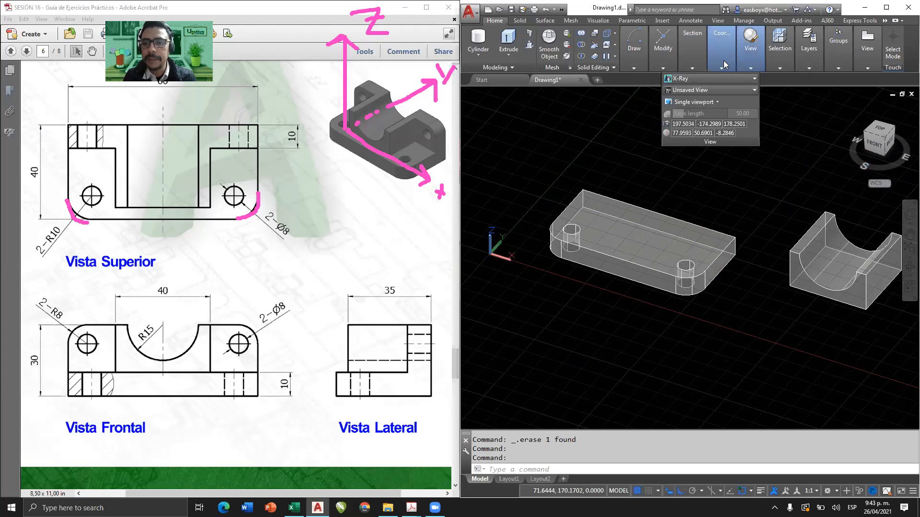
{"action": "left_click", "coordinate": [712, 101]}
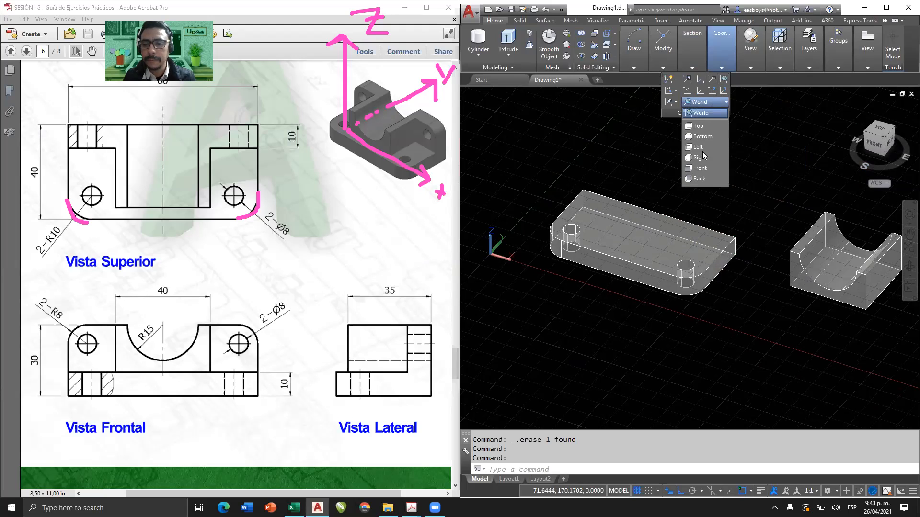
{"action": "left_click", "coordinate": [703, 169]}
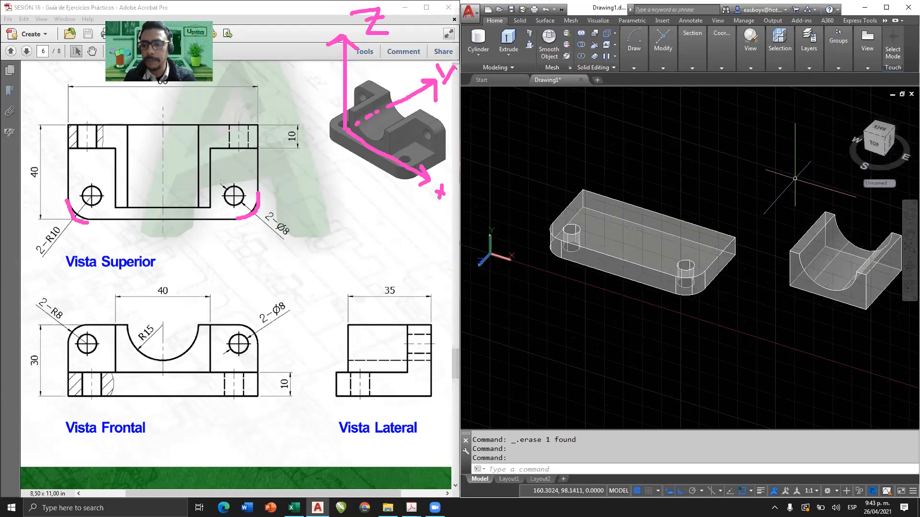
{"action": "middle_click_drag", "start_coordinate": [713, 185], "coordinate": [671, 177], "text": "shift"}
{"action": "scroll", "coordinate": [668, 172], "scroll_direction": "up", "scroll_amount": 2}
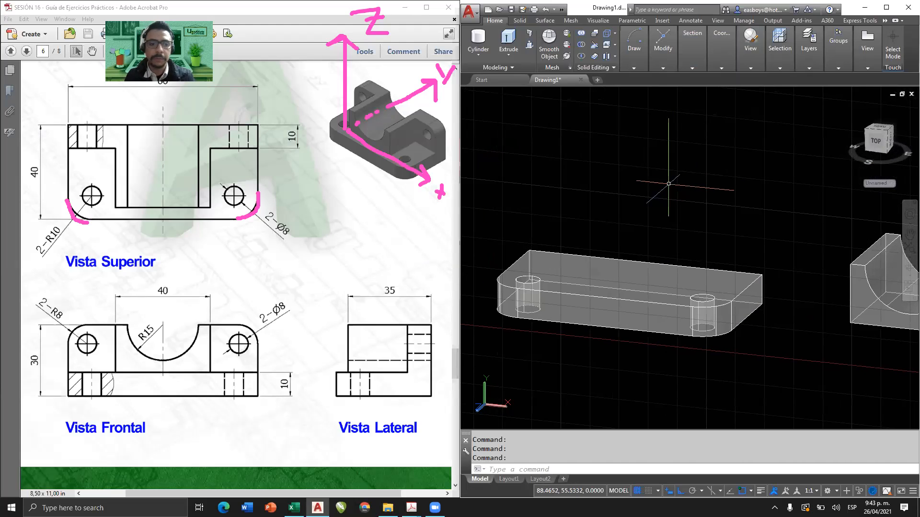
{"action": "type", "text": "REC"}
{"action": "key", "text": "Return"}
{"action": "left_click", "coordinate": [641, 212]}
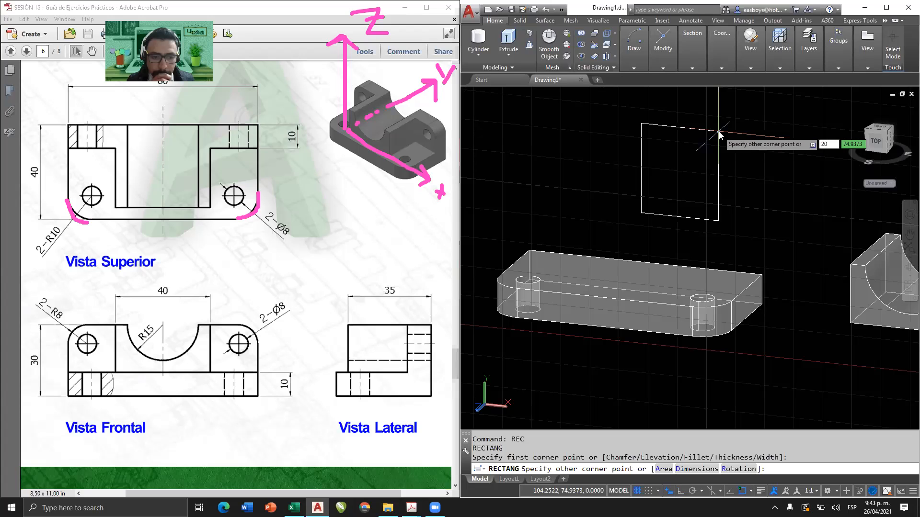
{"action": "key", "text": "Return"}
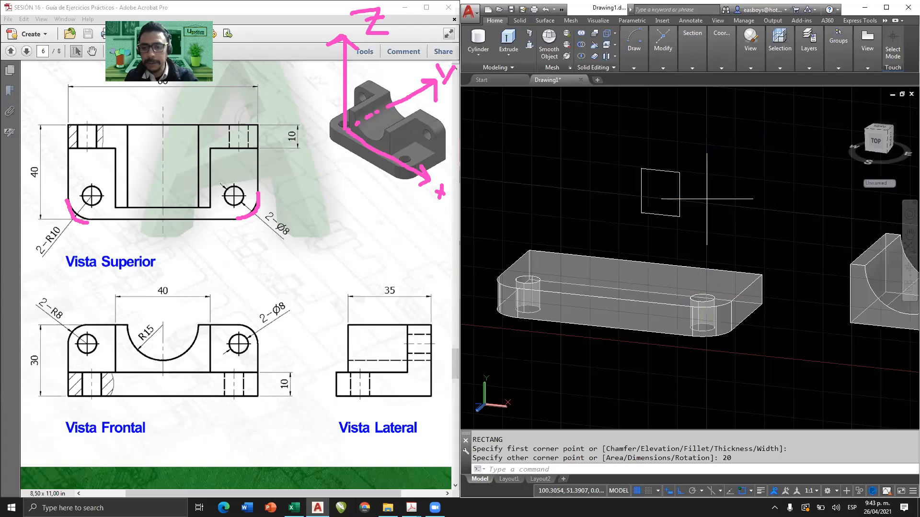
{"action": "left_click_drag", "start_coordinate": [682, 197], "coordinate": [619, 236]}
{"action": "key", "text": "Delete"}
Draw a rectangle 20 long and 20 wide in the front plane above the drilled base.
{"action": "type", "text": "rec"}
{"action": "key", "text": "Return"}
{"action": "left_click", "coordinate": [646, 221]}
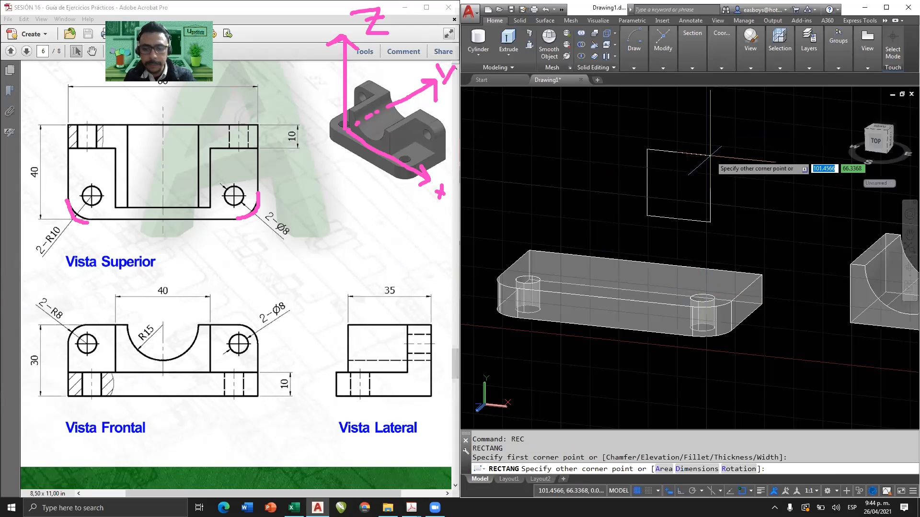
{"action": "type", "text": "d"}
{"action": "key", "text": "Return"}
{"action": "type", "text": "20"}
{"action": "key", "text": "Return"}
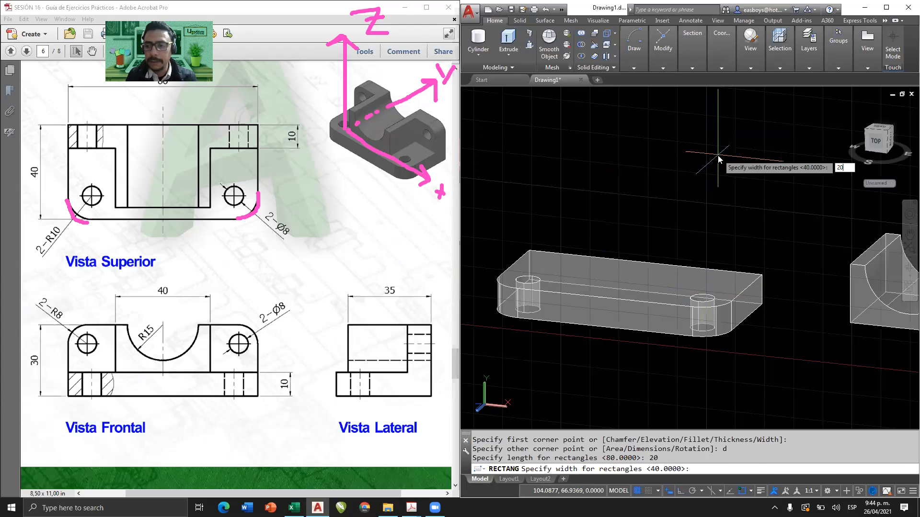
{"action": "type", "text": "20"}
{"action": "key", "text": "Return"}
{"action": "left_click", "coordinate": [731, 139]}
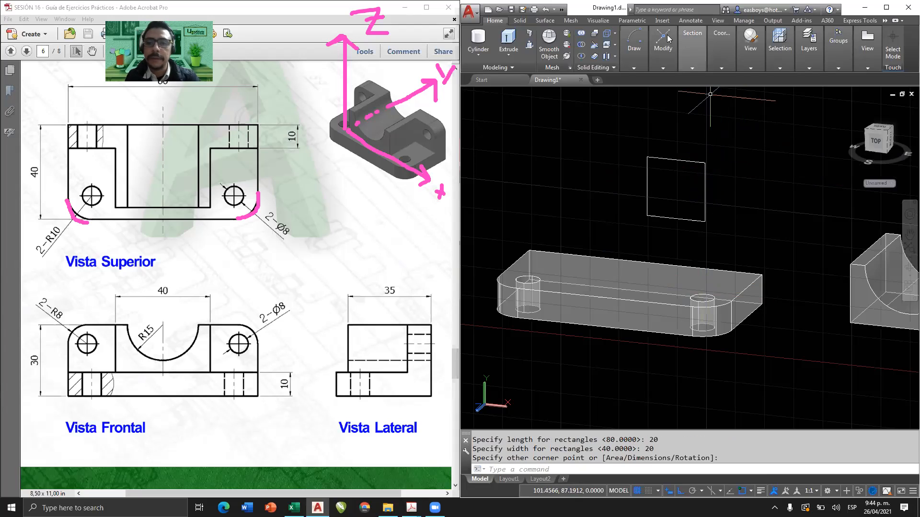
Fillet the upper outer corner of the 20x20 square above the base with a radius of 8.
{"action": "left_click", "coordinate": [635, 48]}
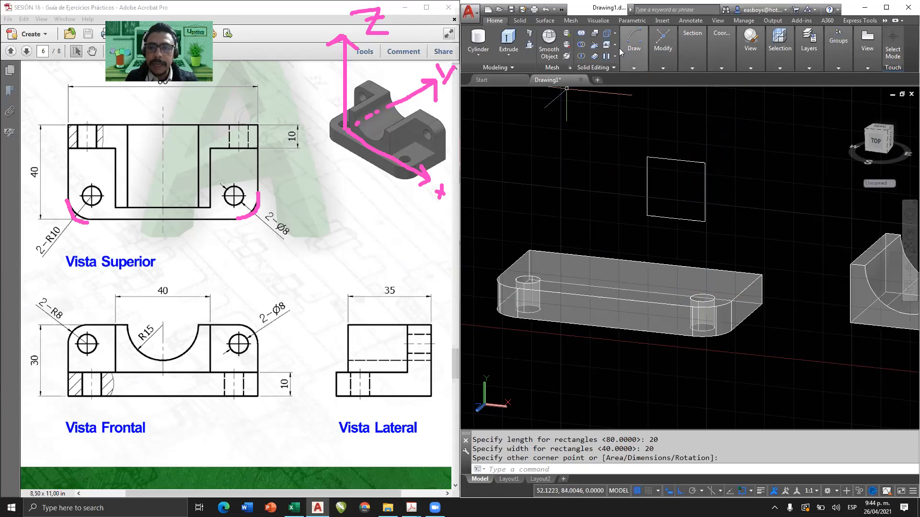
{"action": "left_click", "coordinate": [635, 68]}
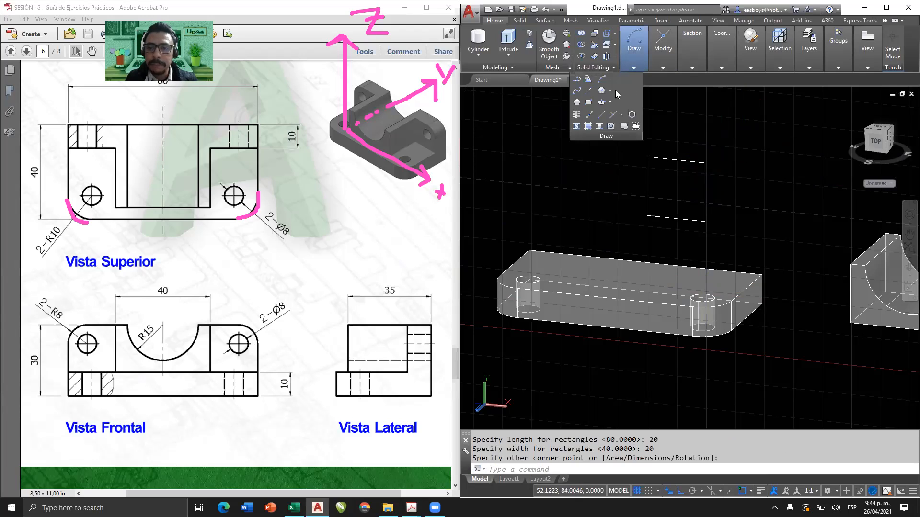
{"action": "mouse_move", "coordinate": [663, 72]}
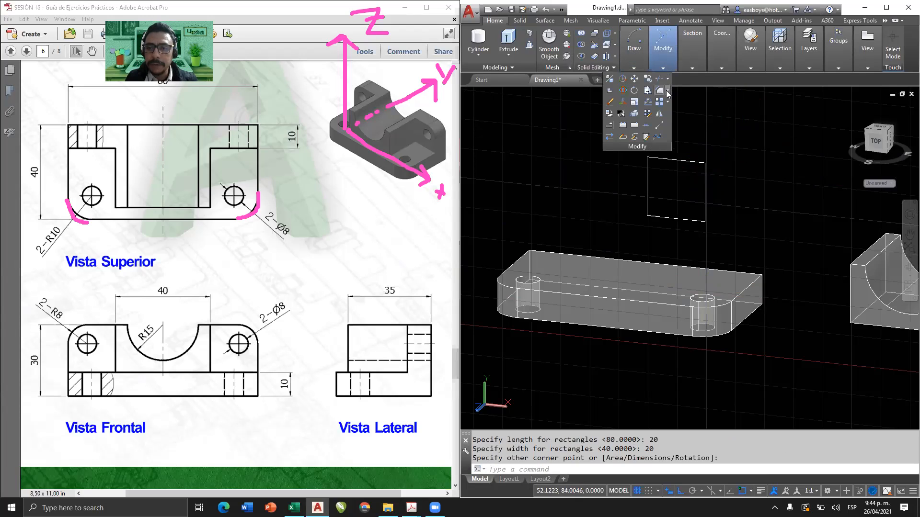
{"action": "left_click", "coordinate": [667, 91]}
{"action": "left_click", "coordinate": [642, 108]}
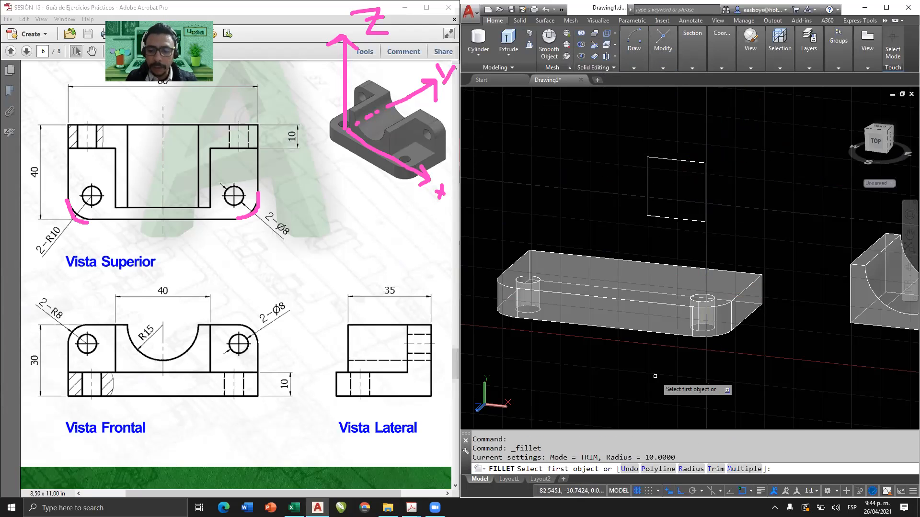
{"action": "left_click", "coordinate": [690, 469]}
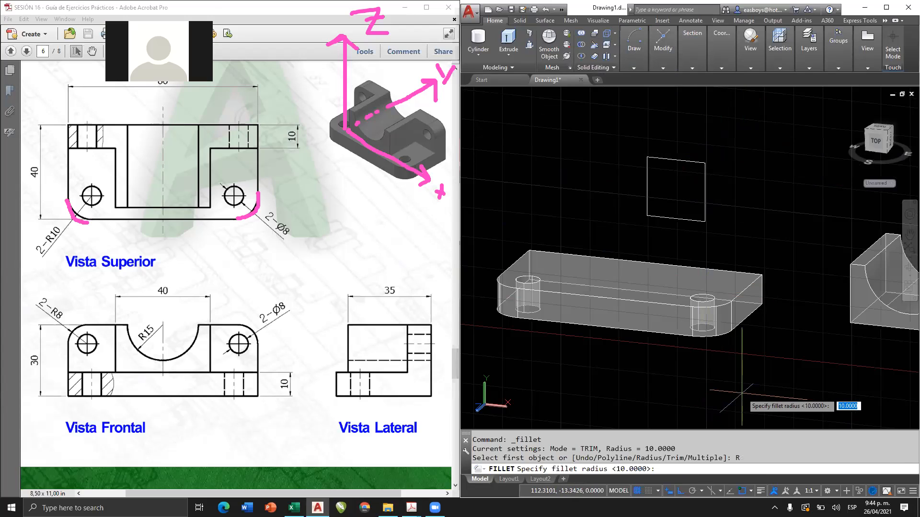
{"action": "type", "text": "8"}
{"action": "key", "text": "Return"}
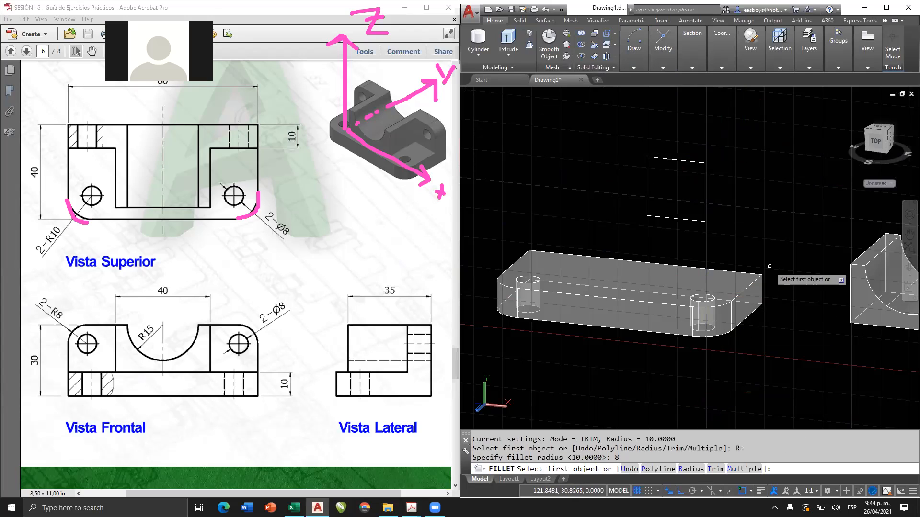
{"action": "left_click", "coordinate": [699, 163]}
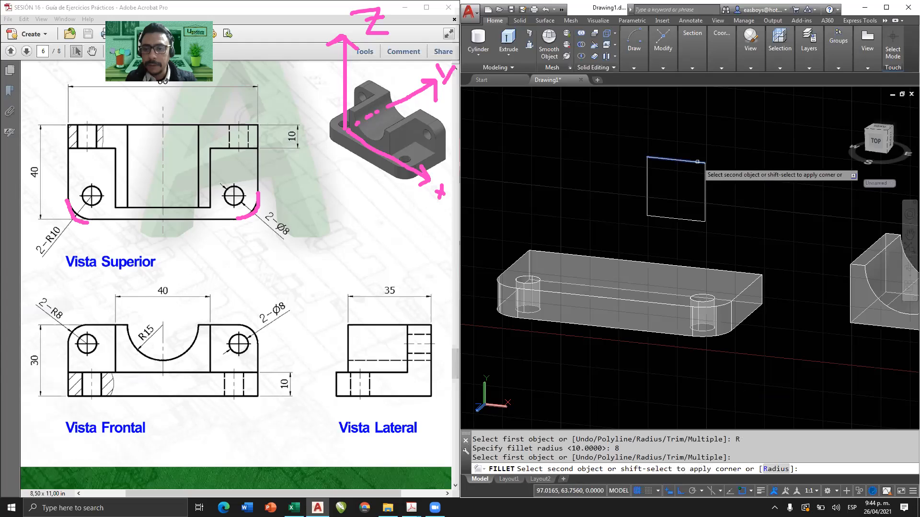
{"action": "left_click", "coordinate": [705, 176]}
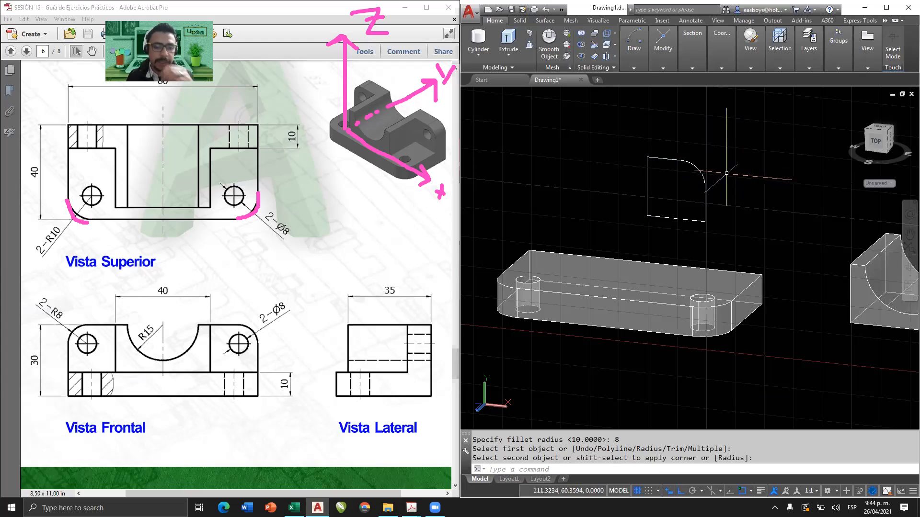
Draw a circle of radius 4 at the geometric centre of the rounded square.
{"action": "type", "text": "c"}
{"action": "key", "text": "Return"}
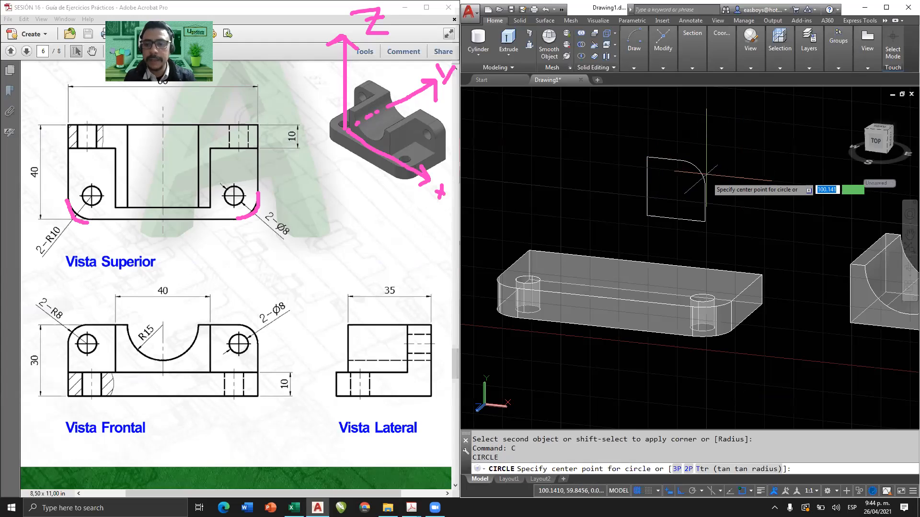
{"action": "scroll", "coordinate": [693, 178], "scroll_direction": "up", "scroll_amount": 3}
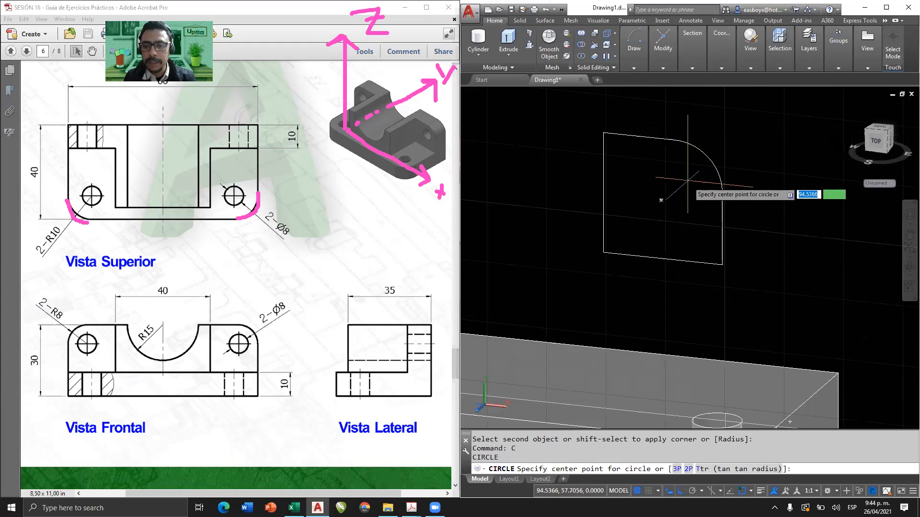
{"action": "left_click", "coordinate": [661, 200]}
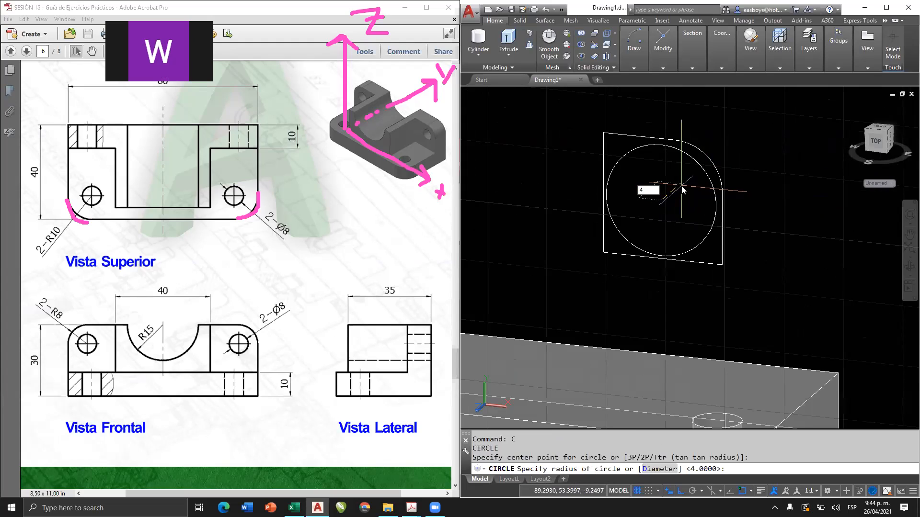
{"action": "key", "text": "Return"}
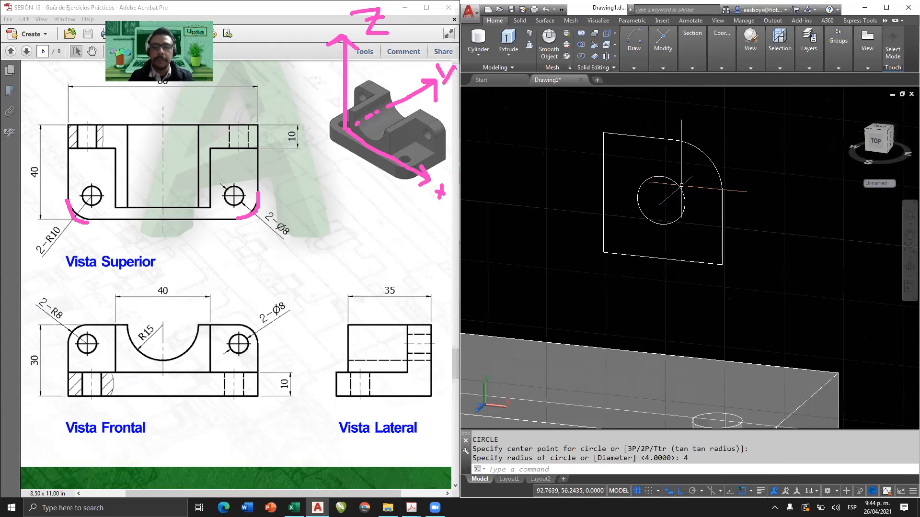
Extrude the rounded square and its circle together to a height of 10, toward the back.
{"action": "scroll", "coordinate": [663, 213], "scroll_direction": "down", "scroll_amount": 4}
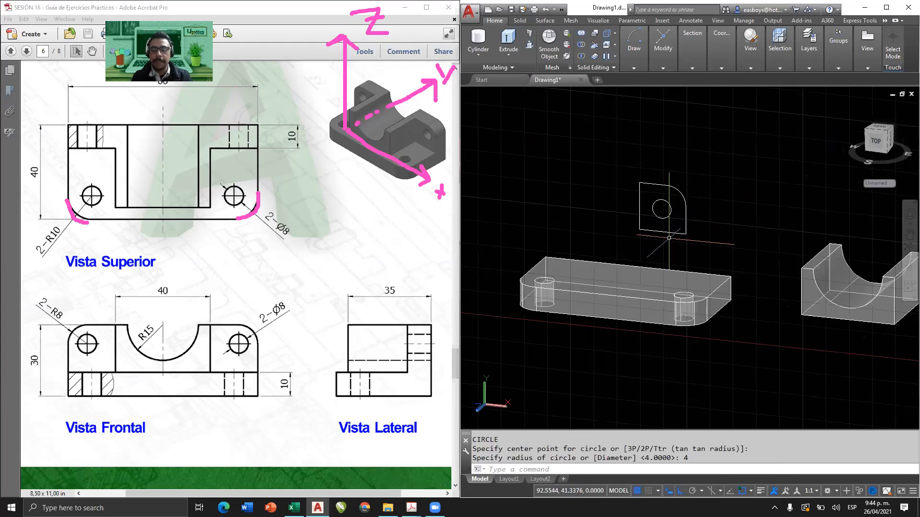
{"action": "middle_click_drag", "start_coordinate": [669, 238], "coordinate": [707, 243]}
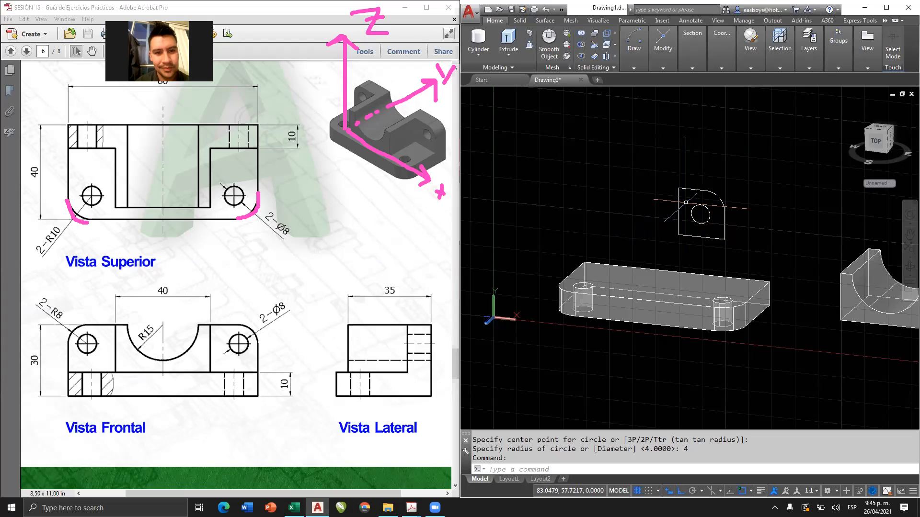
{"action": "left_click", "coordinate": [509, 38]}
{"action": "left_click", "coordinate": [726, 182]}
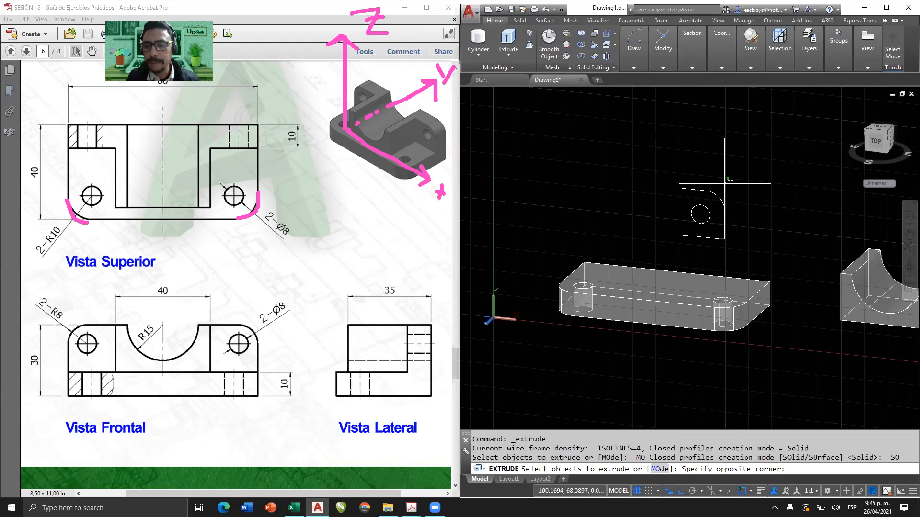
{"action": "left_click", "coordinate": [693, 234]}
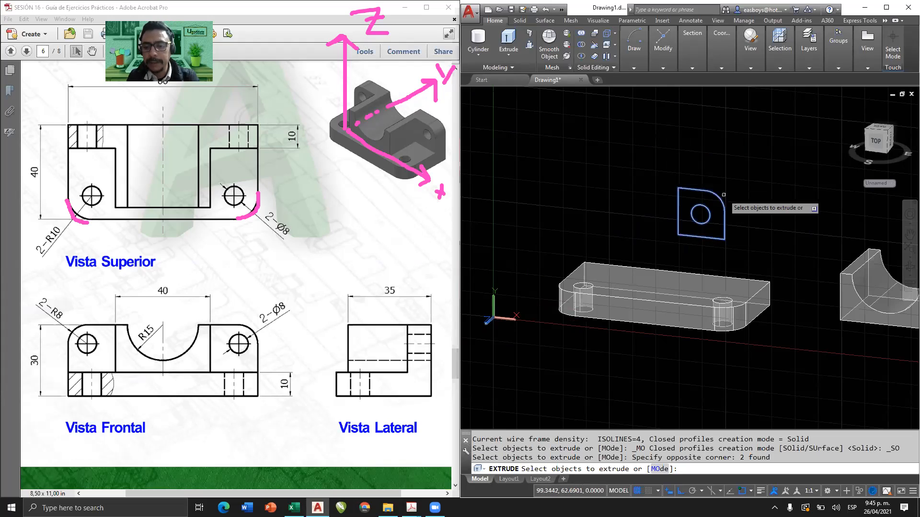
{"action": "key", "text": "Return"}
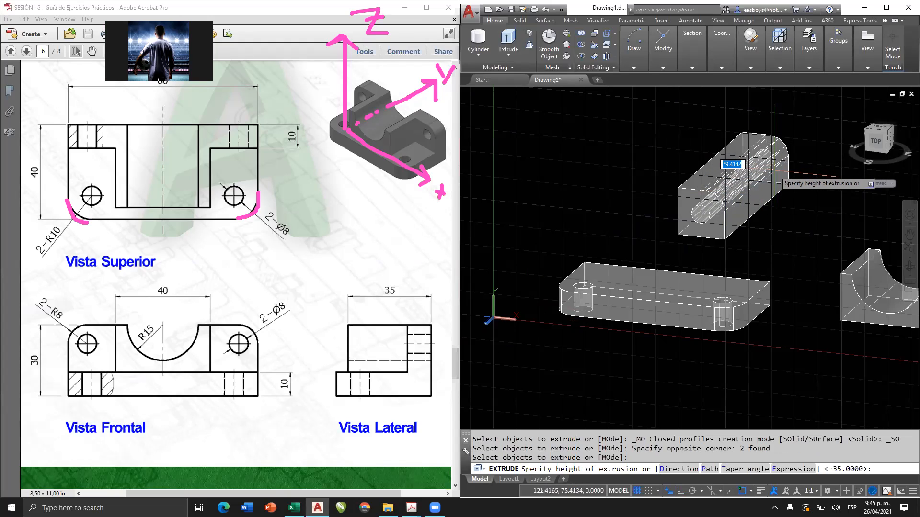
{"action": "key", "text": "Return"}
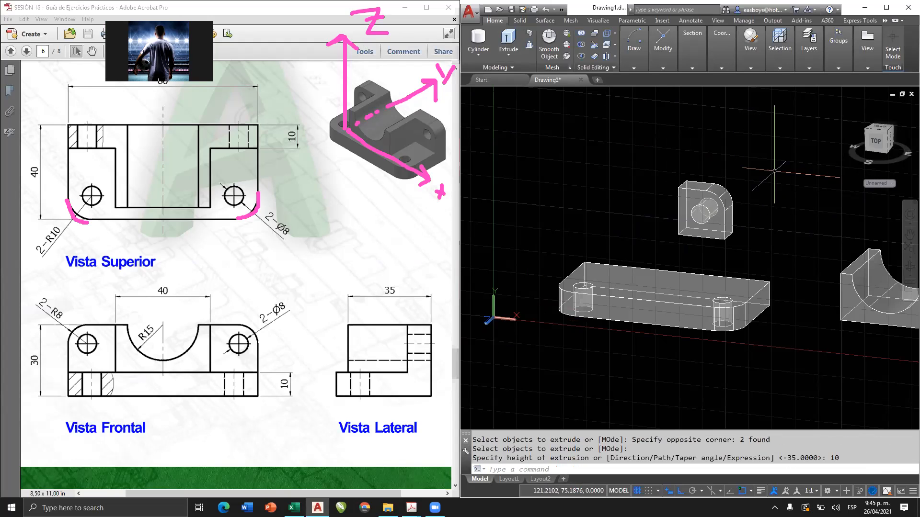
Subtract the extruded cylinder from the rounded lug to make its through hole.
{"action": "scroll", "coordinate": [703, 203], "scroll_direction": "up", "scroll_amount": 2}
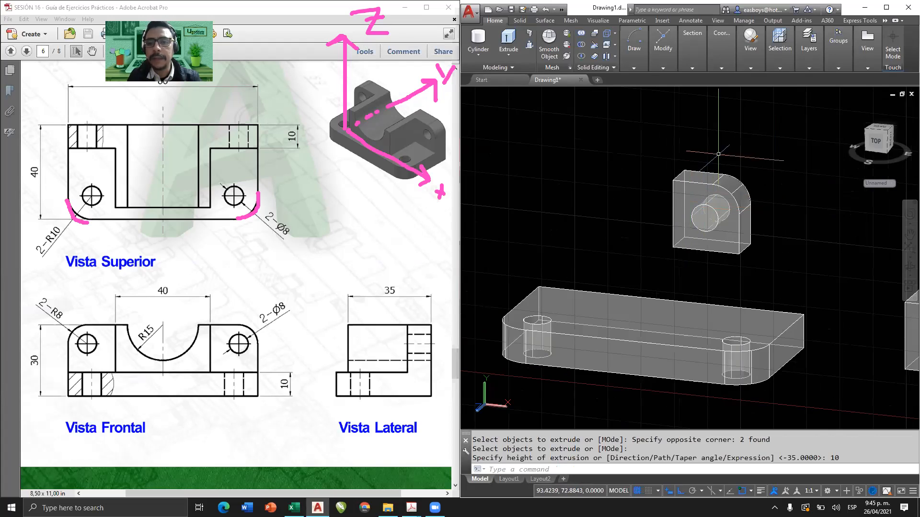
{"action": "left_click", "coordinate": [583, 48]}
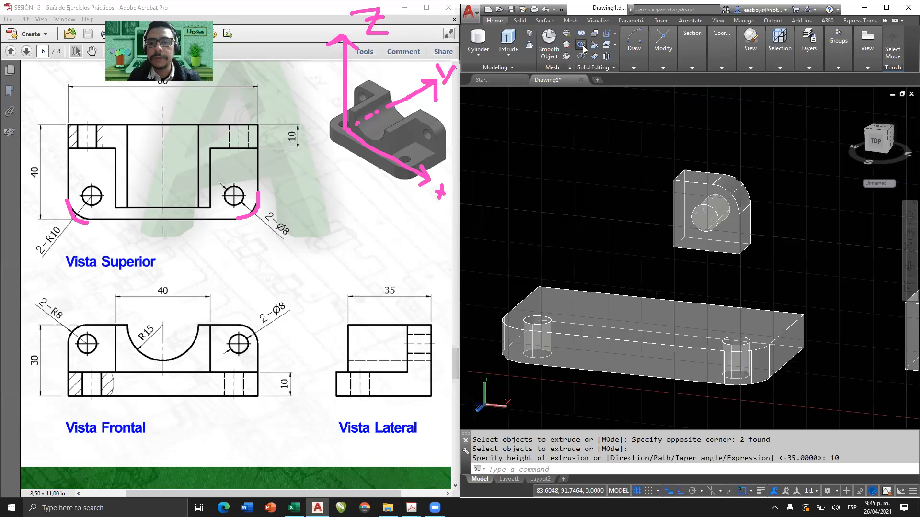
{"action": "left_click", "coordinate": [693, 182]}
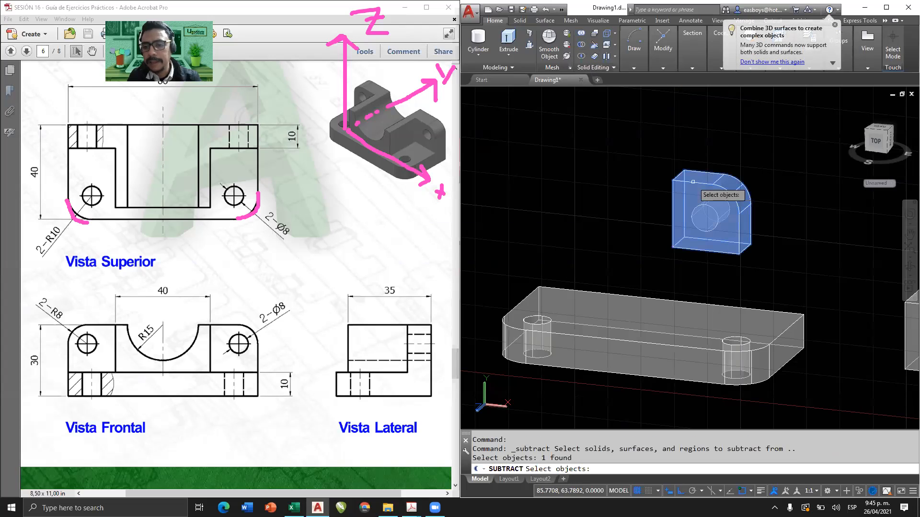
{"action": "key", "text": "Return"}
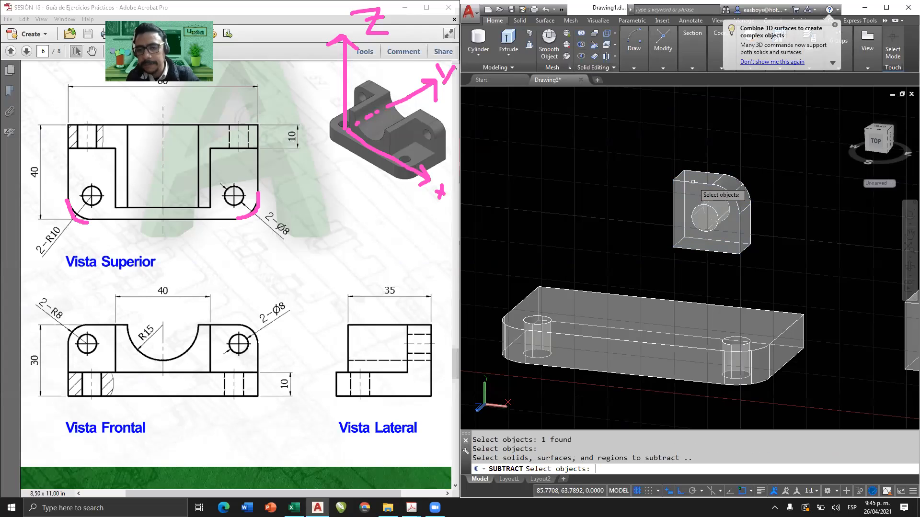
{"action": "left_click", "coordinate": [688, 148]}
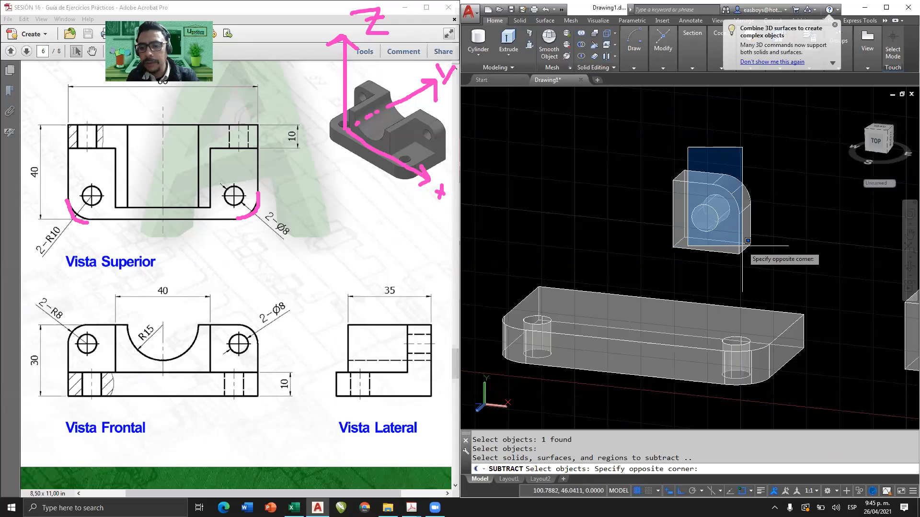
{"action": "left_click", "coordinate": [743, 245]}
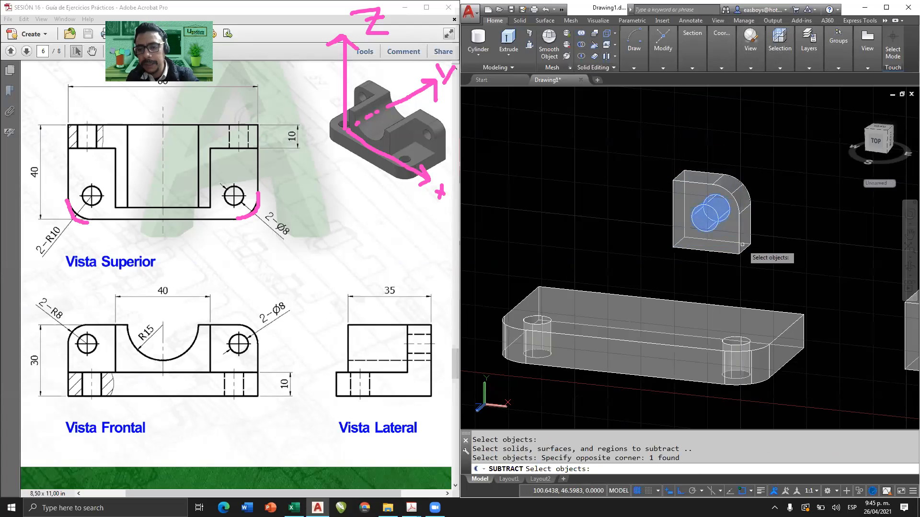
{"action": "key", "text": "Return"}
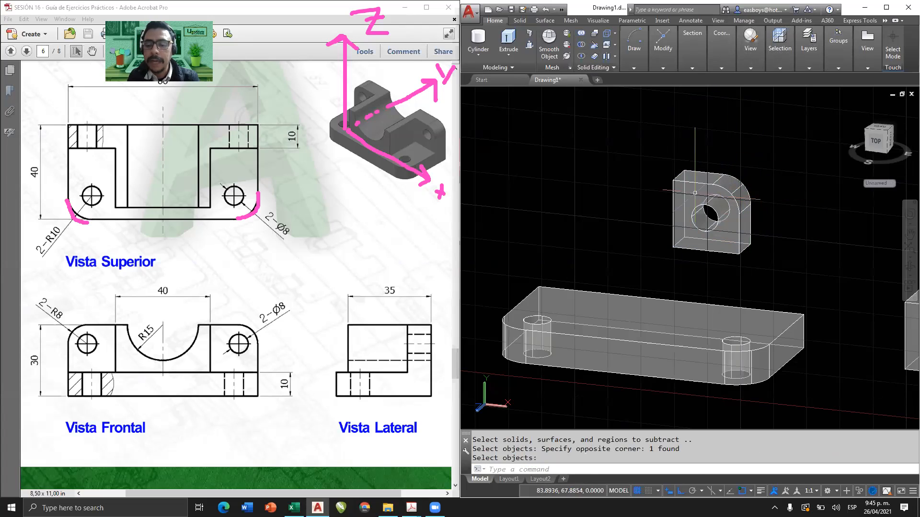
Mirror the drilled lug across its straight vertical edge opposite the rounded corner, keeping the original.
{"action": "left_click", "coordinate": [646, 68]}
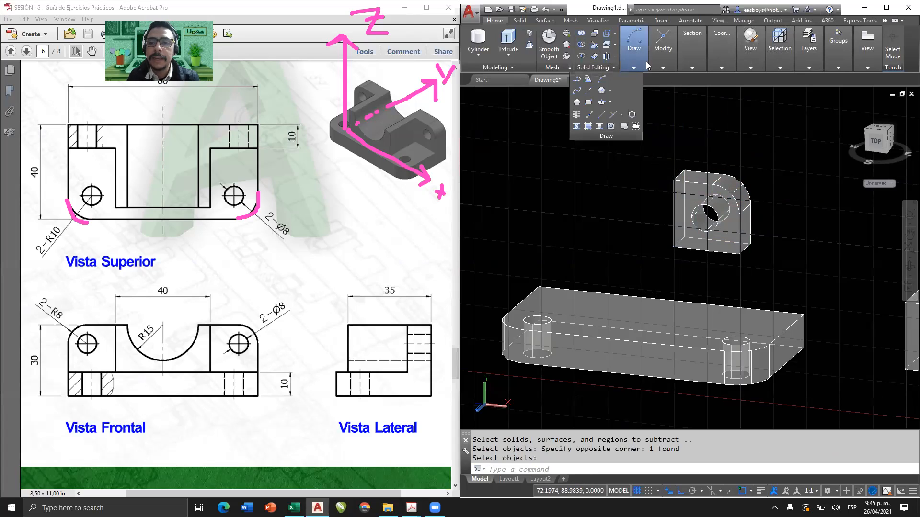
{"action": "mouse_move", "coordinate": [660, 70]}
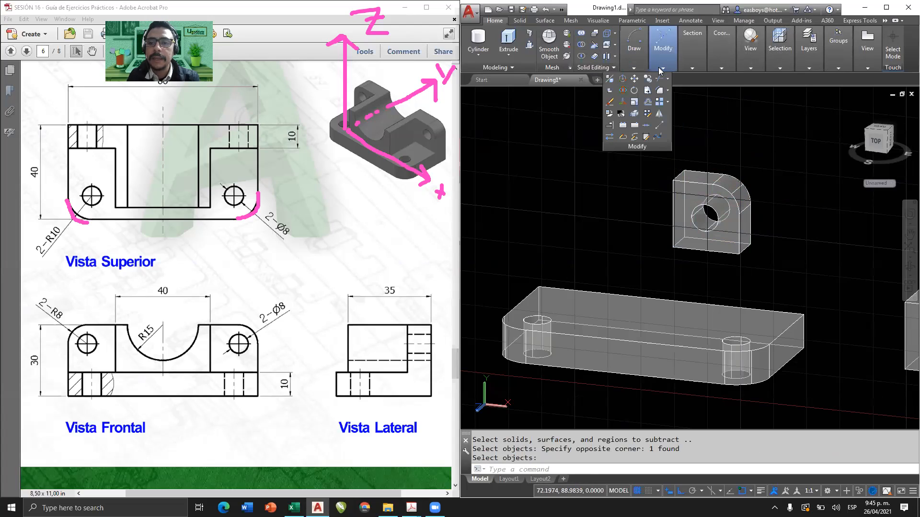
{"action": "left_click", "coordinate": [660, 114]}
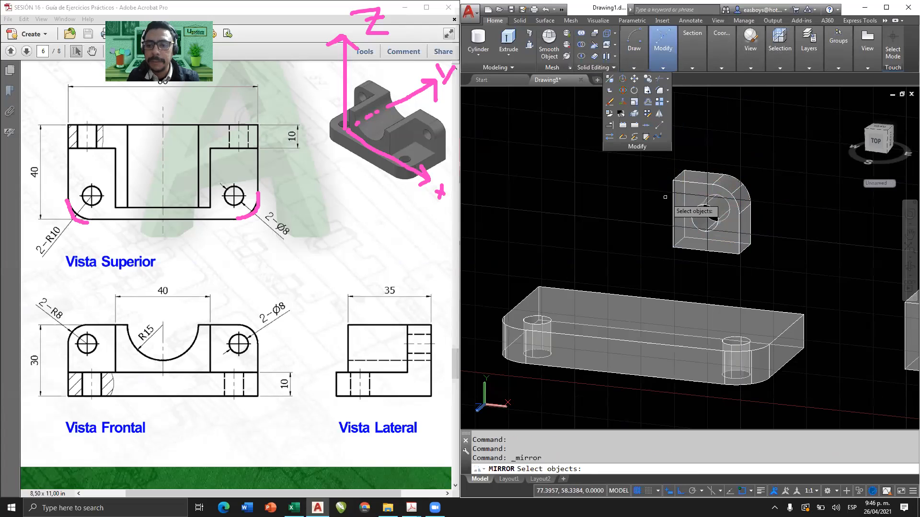
{"action": "left_click", "coordinate": [681, 196]}
{"action": "key", "text": "Return"}
{"action": "left_click", "coordinate": [673, 182]}
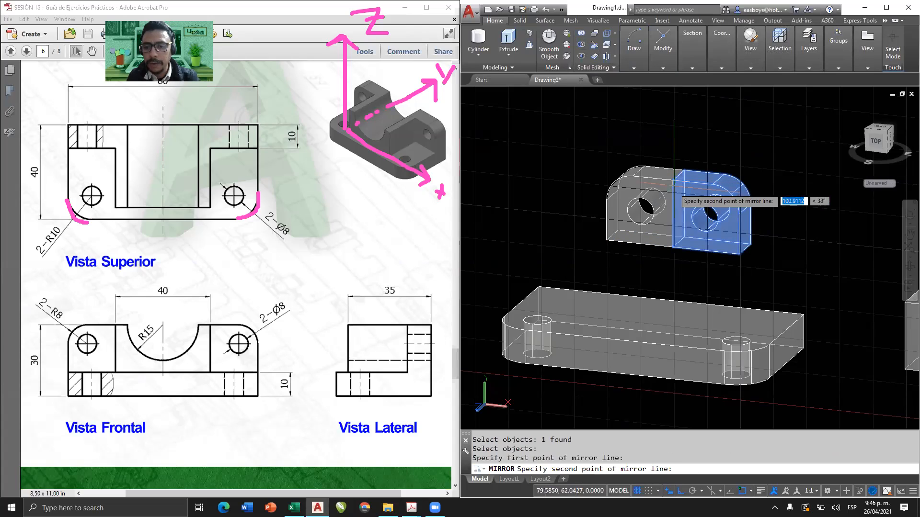
{"action": "left_click", "coordinate": [675, 247]}
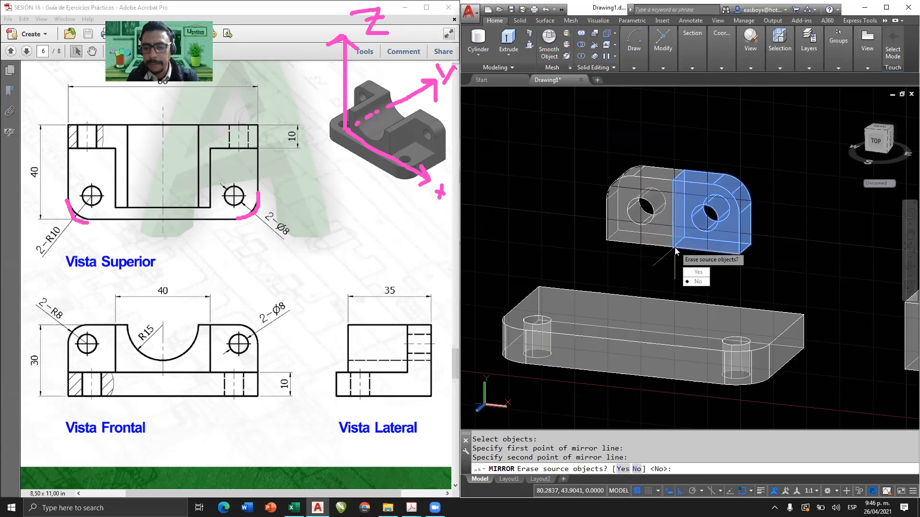
{"action": "left_click", "coordinate": [698, 282]}
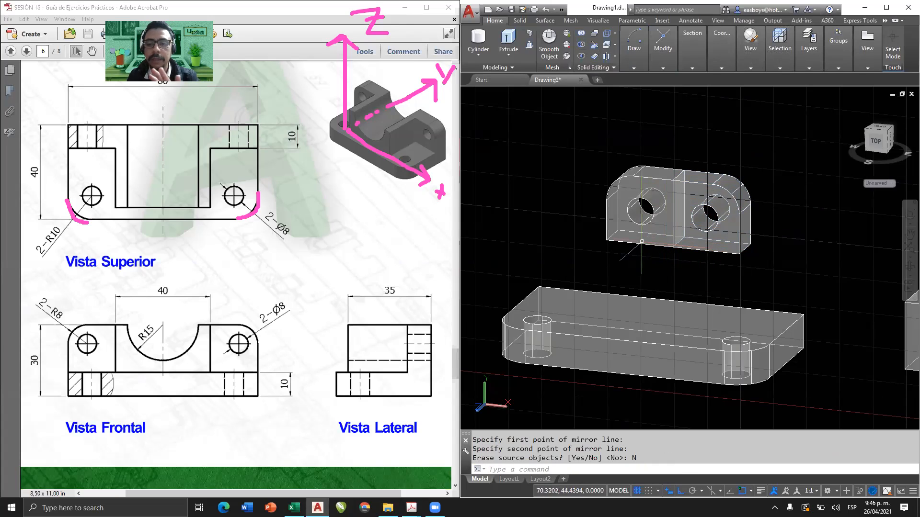
Move the original lug along the X axis away from its mirrored copy to leave a gap between them.
{"action": "left_click", "coordinate": [704, 244]}
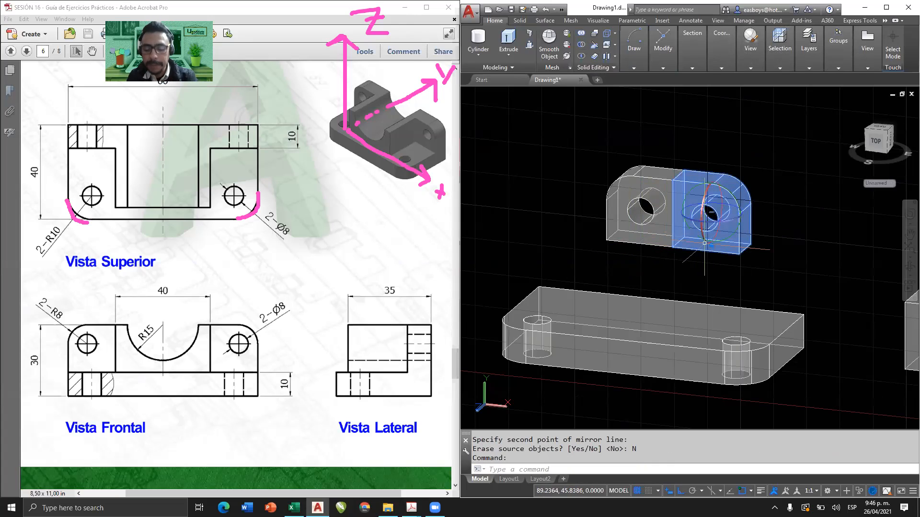
{"action": "key", "text": "Return"}
{"action": "left_click", "coordinate": [708, 171]}
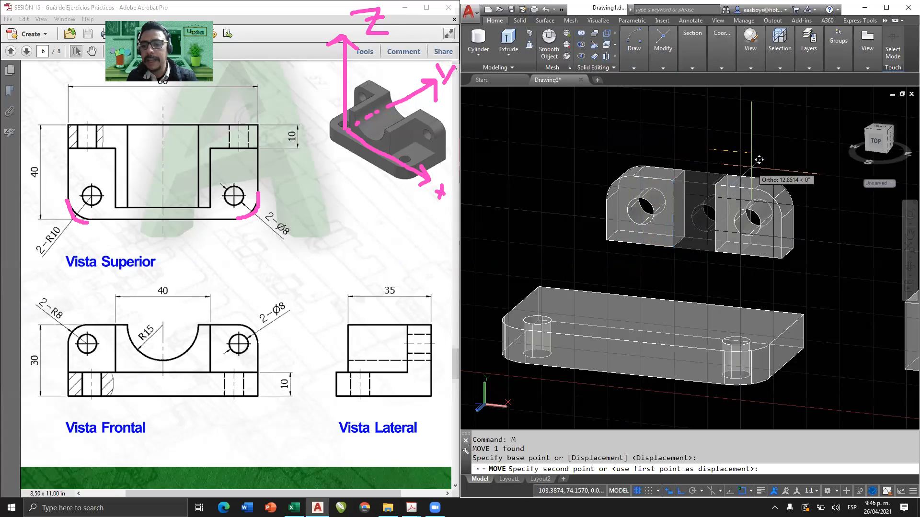
{"action": "key", "text": "Escape"}
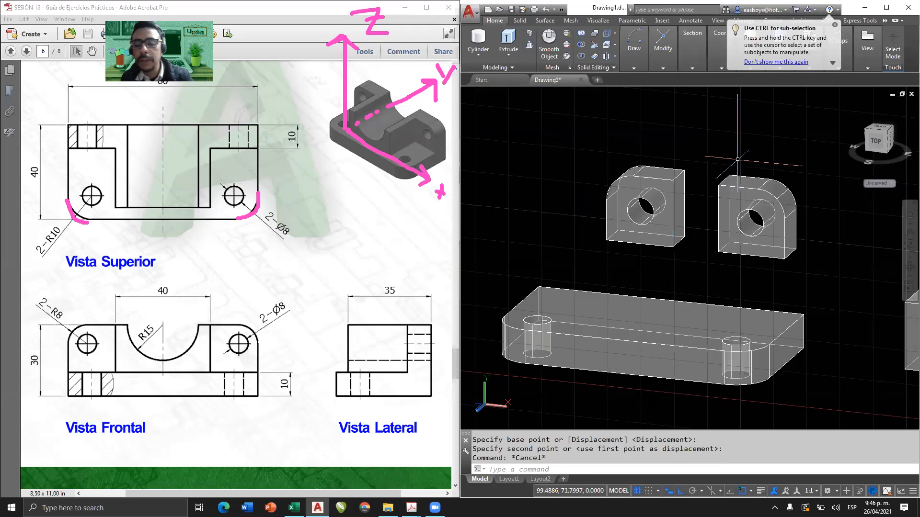
{"action": "middle_click_drag", "start_coordinate": [722, 166], "coordinate": [707, 195], "text": "shift"}
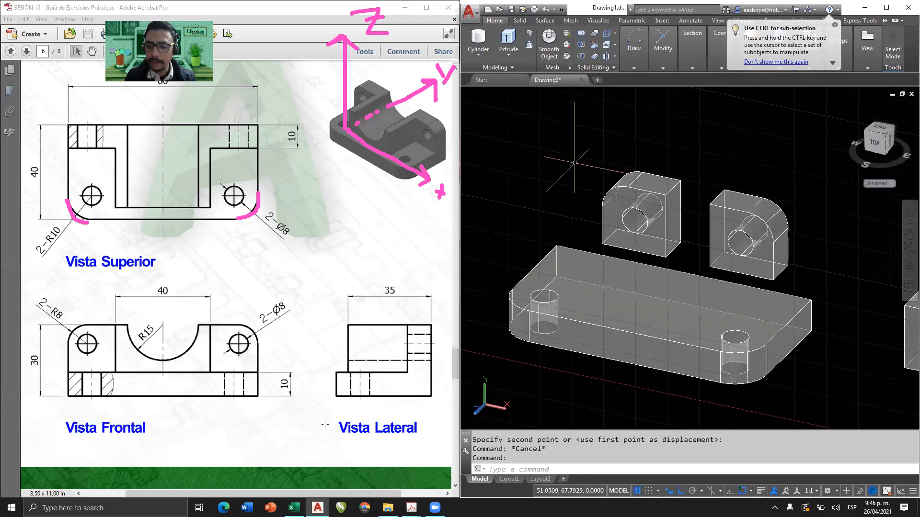
Maximize the drawing window and reset the UCS to World.
{"action": "key", "text": "Escape"}
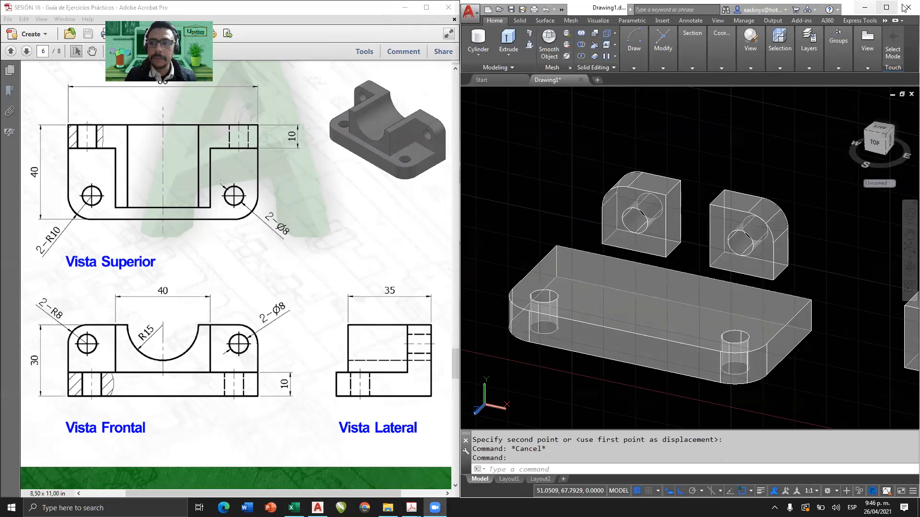
{"action": "left_click", "coordinate": [886, 7]}
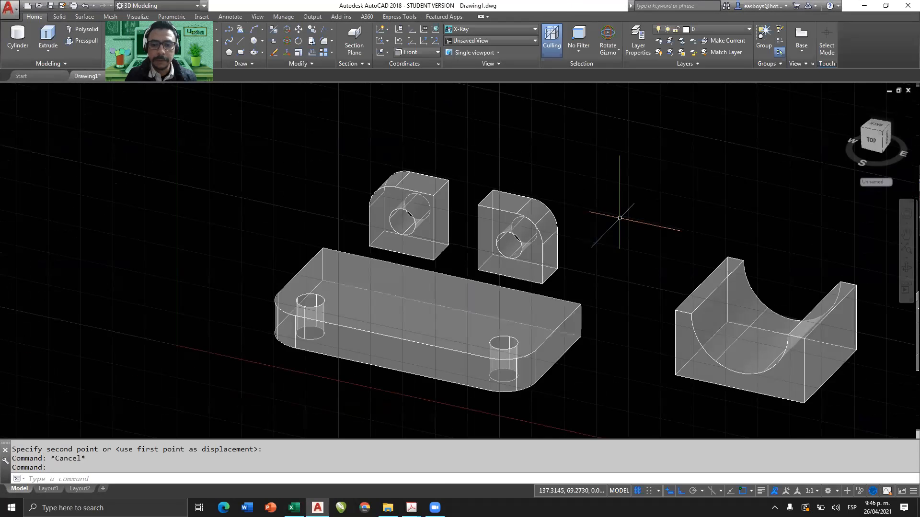
{"action": "left_click", "coordinate": [435, 30]}
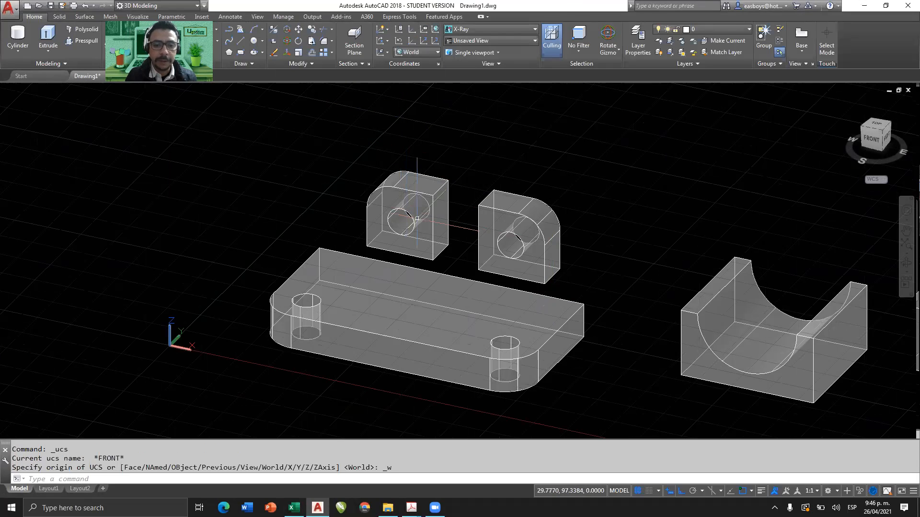
Move the lug nearer the origin by its lower rear outer corner onto the rear left corner of the base's top face.
{"action": "middle_click_drag", "start_coordinate": [393, 268], "coordinate": [431, 260]}
{"action": "scroll", "coordinate": [422, 232], "scroll_direction": "up", "scroll_amount": 2}
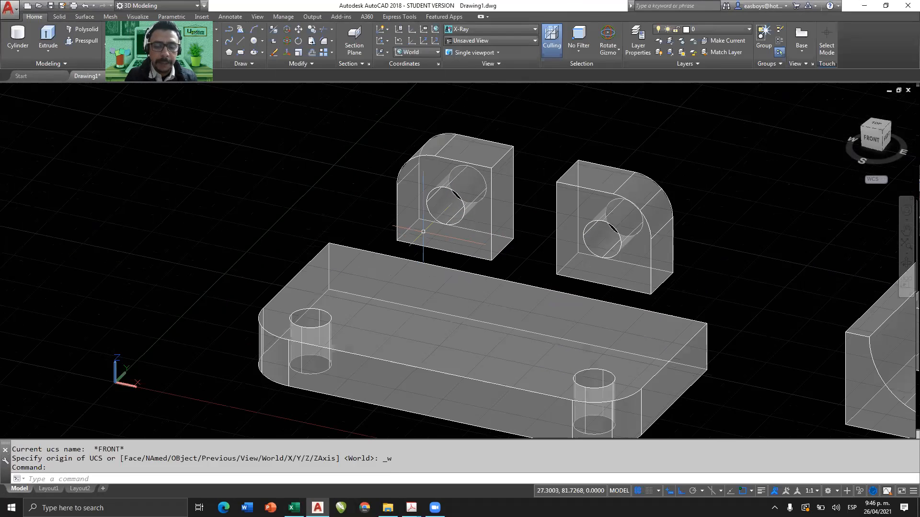
{"action": "left_click", "coordinate": [427, 209]}
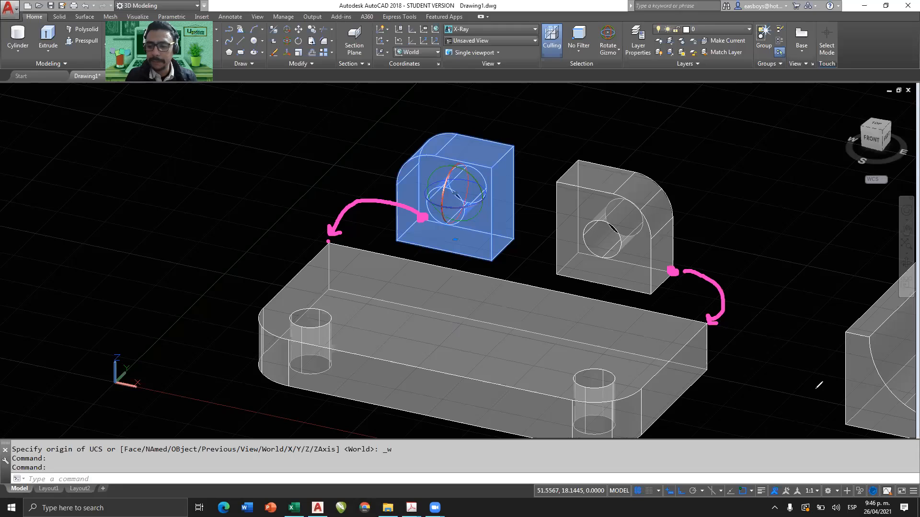
{"action": "left_click", "coordinate": [816, 388]}
{"action": "key", "text": "Escape"}
{"action": "left_click", "coordinate": [449, 141]}
{"action": "type", "text": "m"}
{"action": "key", "text": "Return"}
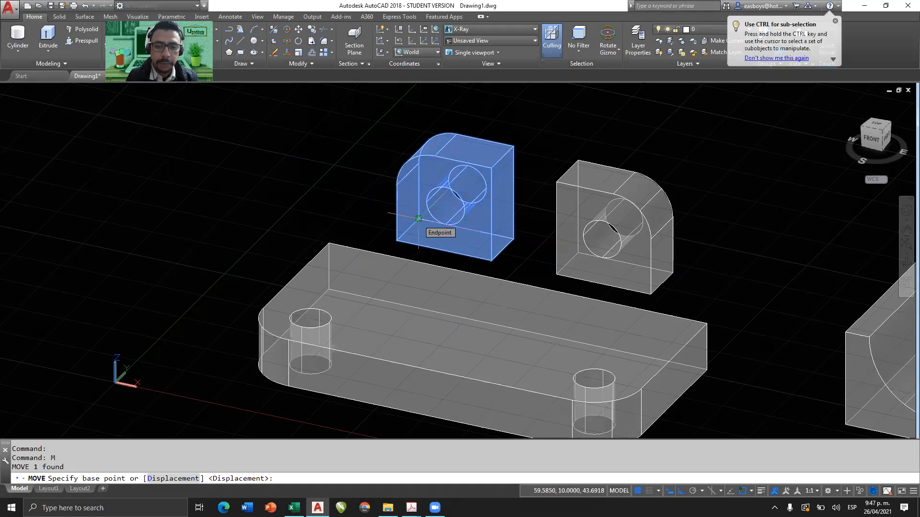
{"action": "middle_click_drag", "start_coordinate": [419, 219], "coordinate": [535, 210], "text": "shift"}
{"action": "middle_click_drag", "start_coordinate": [442, 288], "coordinate": [495, 234]}
{"action": "middle_click_drag", "start_coordinate": [335, 284], "coordinate": [437, 253]}
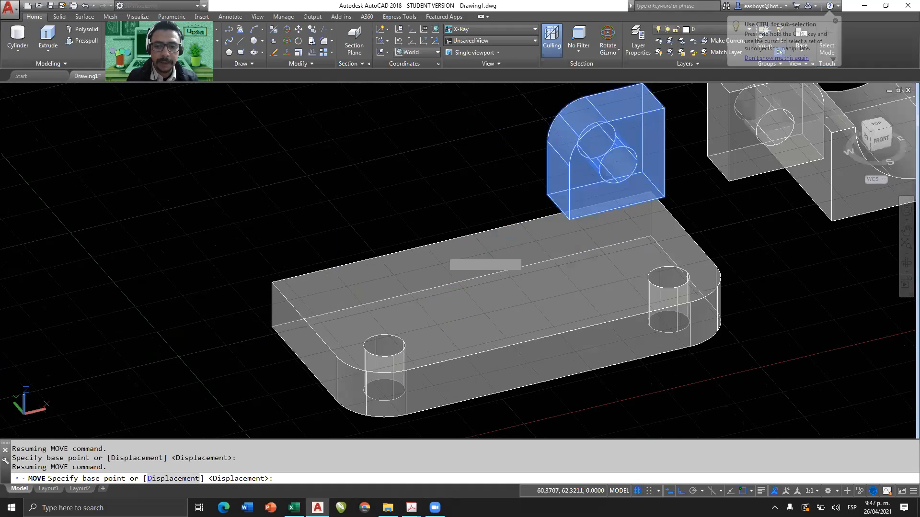
{"action": "left_click", "coordinate": [549, 192]}
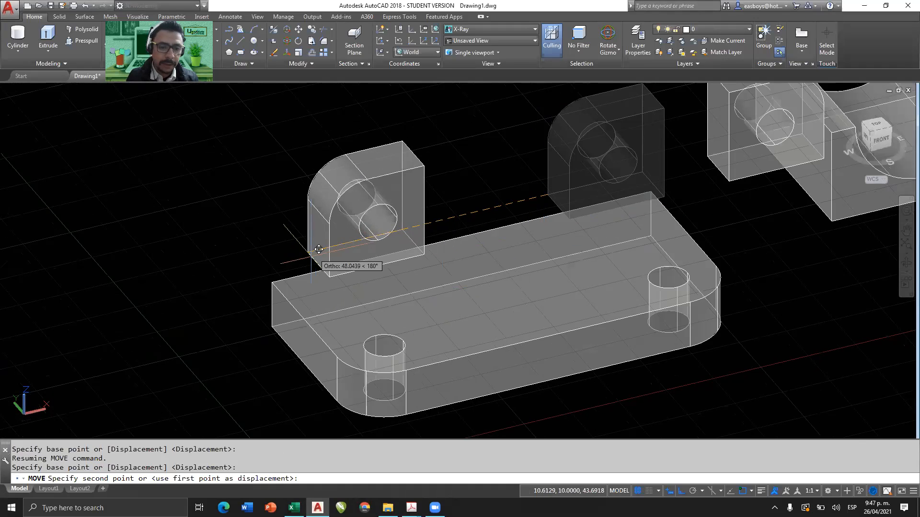
{"action": "left_click", "coordinate": [282, 279]}
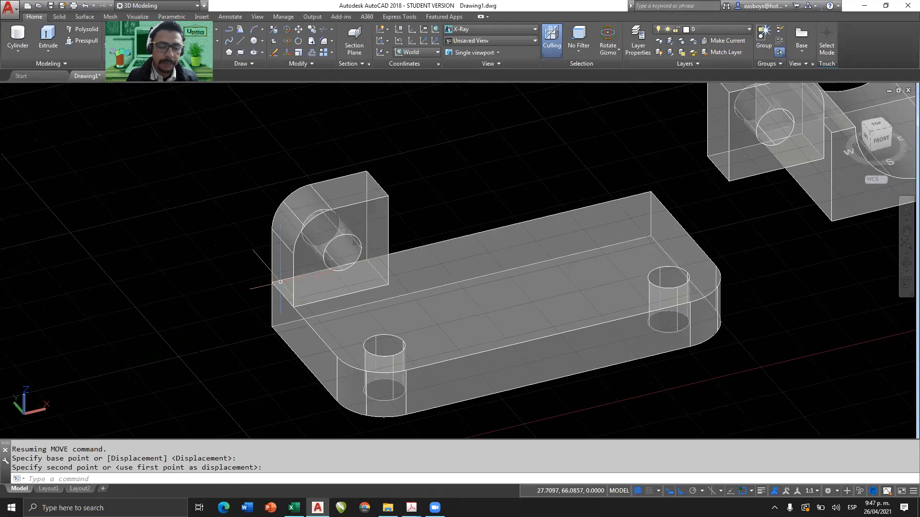
Move the mirrored lug by its lower rear outer corner onto the rear right corner of the base's top face, with Ortho off.
{"action": "scroll", "coordinate": [347, 281], "scroll_direction": "down", "scroll_amount": 3}
{"action": "middle_click_drag", "start_coordinate": [347, 280], "coordinate": [556, 199], "text": "shift"}
{"action": "left_click", "coordinate": [551, 169]}
{"action": "left_click", "coordinate": [510, 196]}
{"action": "scroll", "coordinate": [557, 181], "scroll_direction": "up", "scroll_amount": 3}
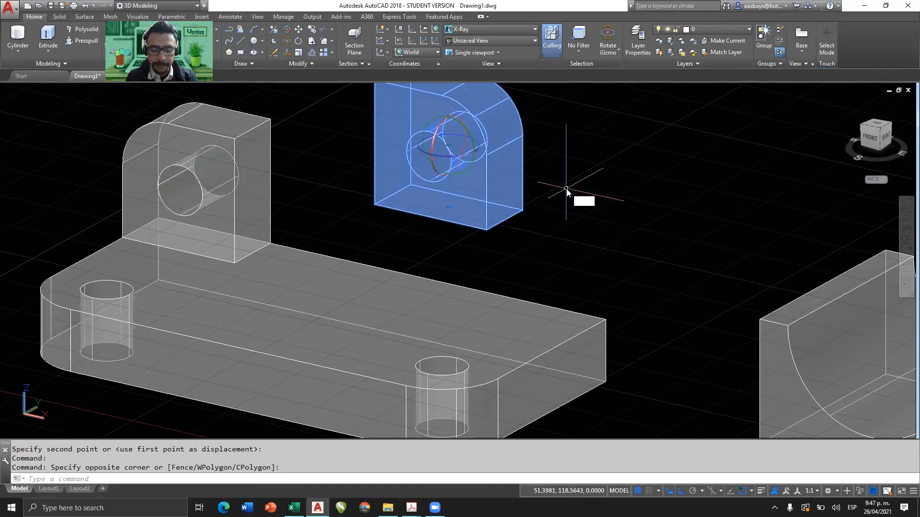
{"action": "type", "text": "m"}
{"action": "key", "text": "Return"}
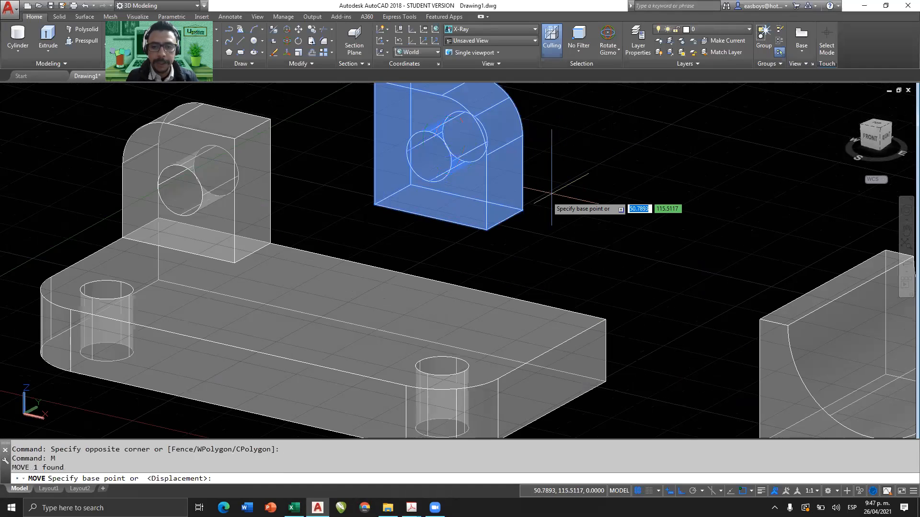
{"action": "left_click", "coordinate": [522, 210]}
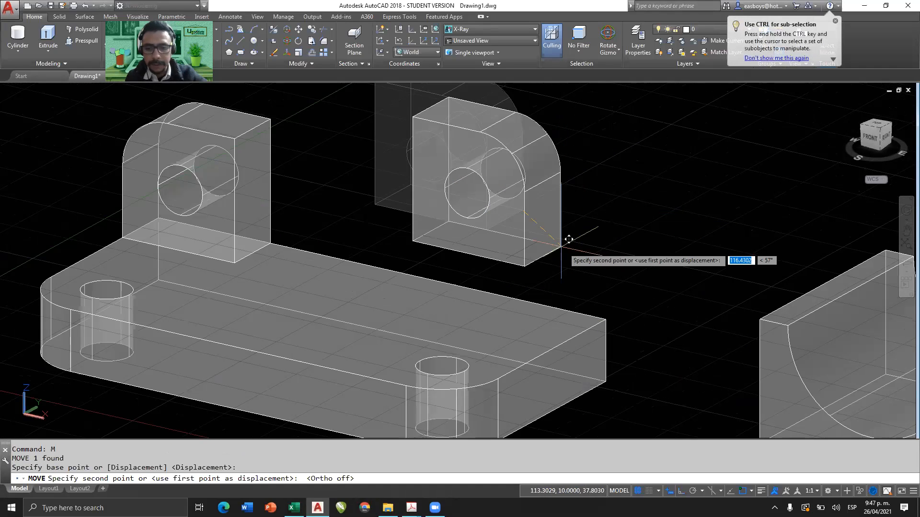
{"action": "left_click", "coordinate": [609, 316]}
{"action": "scroll", "coordinate": [585, 289], "scroll_direction": "down", "scroll_amount": 2}
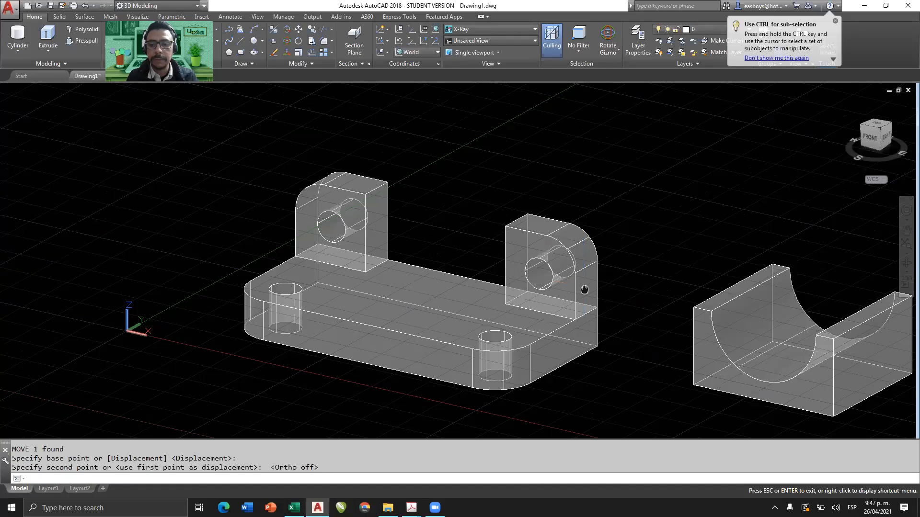
{"action": "middle_click_drag", "start_coordinate": [584, 289], "coordinate": [519, 250]}
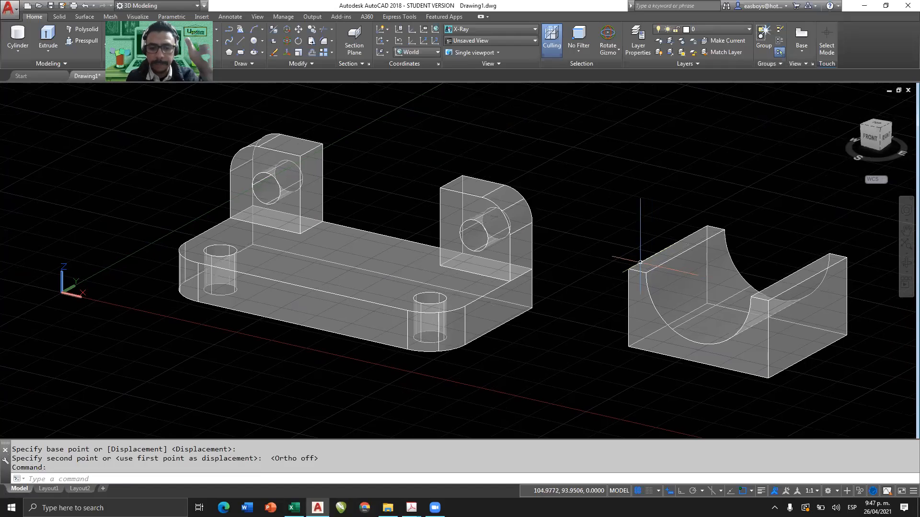
{"action": "middle_click_drag", "start_coordinate": [695, 258], "coordinate": [693, 272], "text": "shift"}
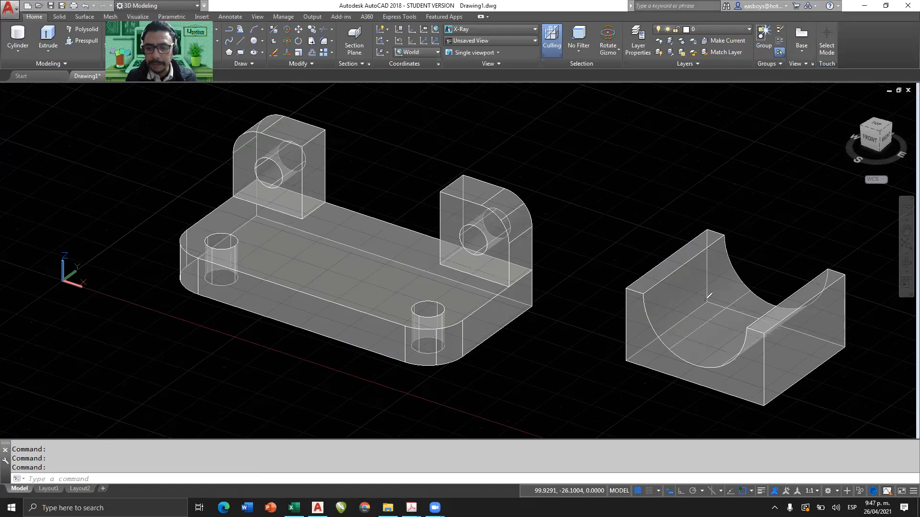
{"action": "mouse_move", "coordinate": [704, 256]}
{"action": "left_mouse_down"}
{"action": "mouse_move", "coordinate": [594, 199]}
{"action": "mouse_move", "coordinate": [365, 154]}
{"action": "mouse_move", "coordinate": [334, 193]}
{"action": "left_mouse_up"}
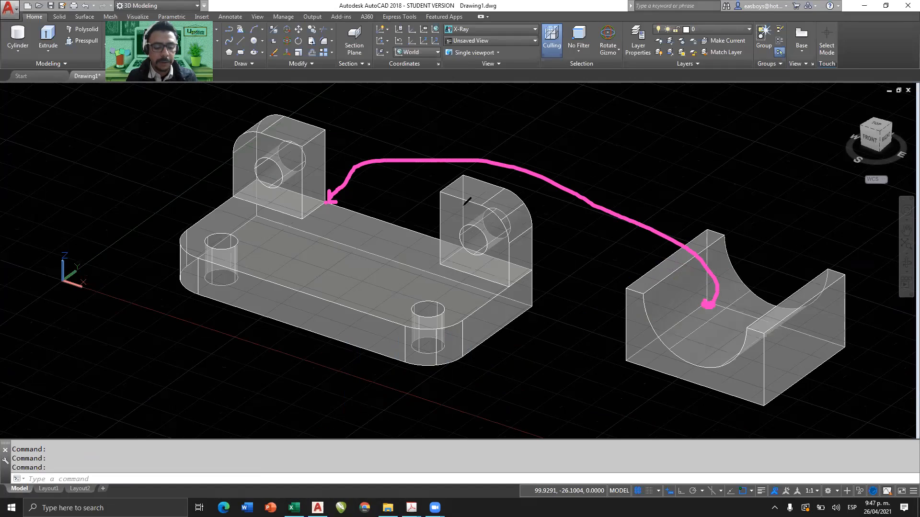
{"action": "key", "text": "ctrl+z"}
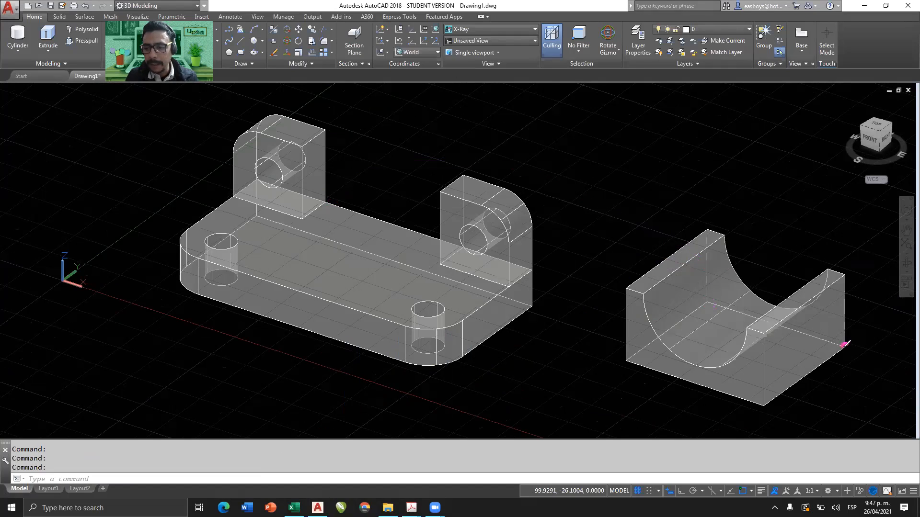
{"action": "mouse_move", "coordinate": [853, 343]}
{"action": "left_mouse_down"}
{"action": "mouse_move", "coordinate": [838, 223]}
{"action": "mouse_move", "coordinate": [619, 135]}
{"action": "mouse_move", "coordinate": [492, 178]}
{"action": "left_mouse_up"}
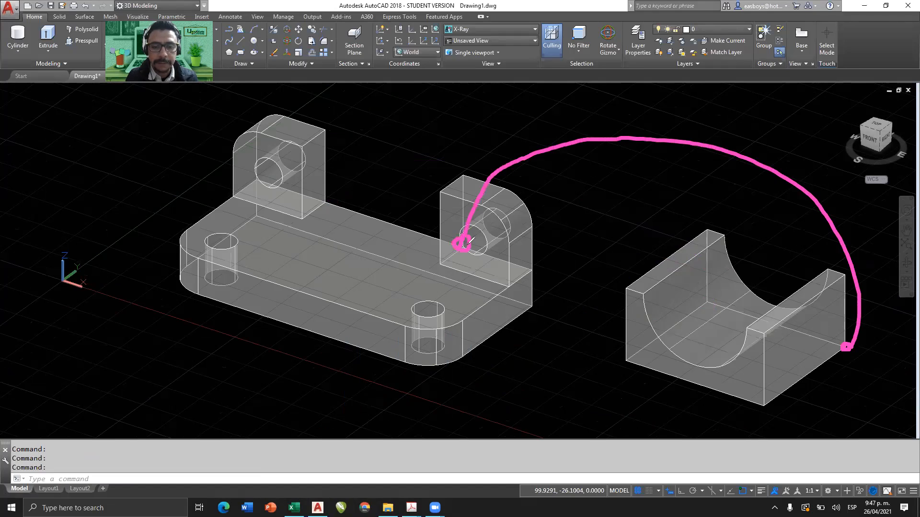
{"action": "key", "text": "ctrl+z"}
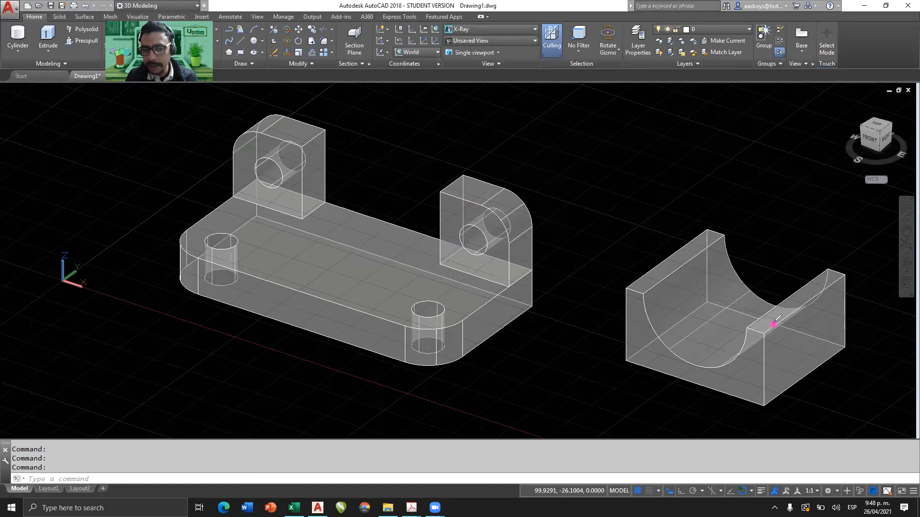
{"action": "mouse_move", "coordinate": [731, 173]}
{"action": "left_mouse_down"}
{"action": "mouse_move", "coordinate": [538, 128]}
{"action": "mouse_move", "coordinate": [427, 175]}
{"action": "left_mouse_up"}
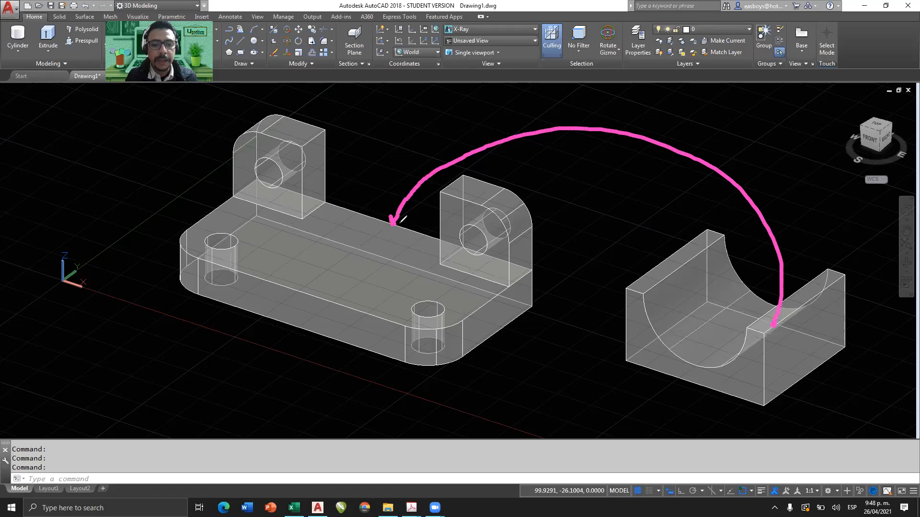
{"action": "key", "text": "ctrl+z"}
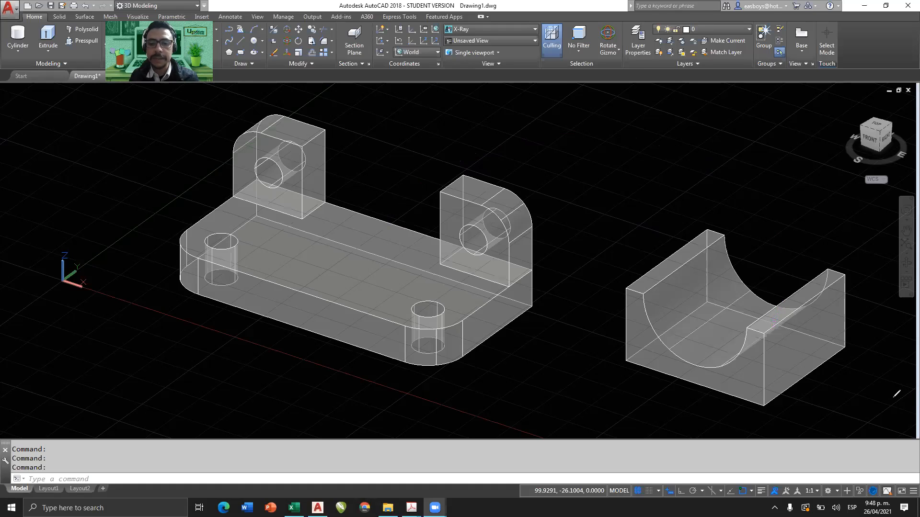
Move the R15-cut body by the midpoint of its lower rear edge to the midpoint of the base's upper rear edge.
{"action": "scroll", "coordinate": [347, 441], "scroll_direction": "down", "scroll_amount": 2}
{"action": "middle_click_drag", "start_coordinate": [551, 353], "coordinate": [421, 290], "text": "shift"}
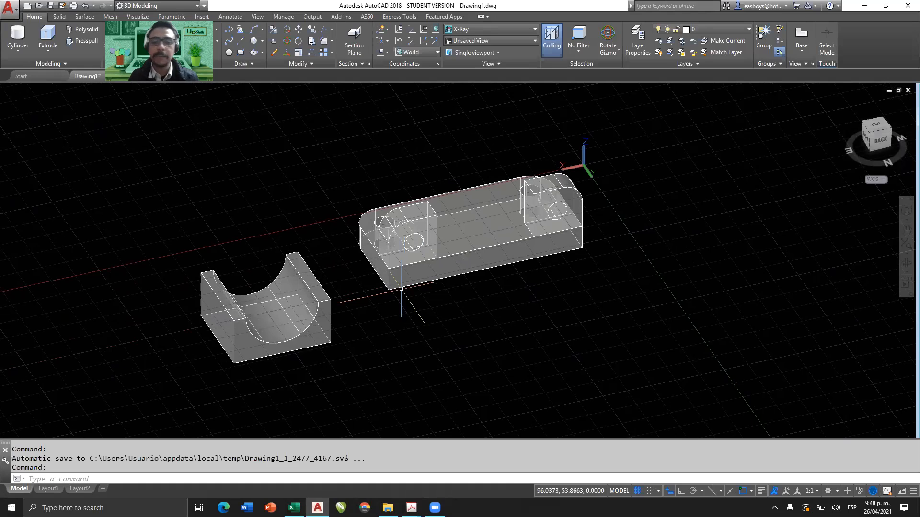
{"action": "scroll", "coordinate": [321, 302], "scroll_direction": "up", "scroll_amount": 1}
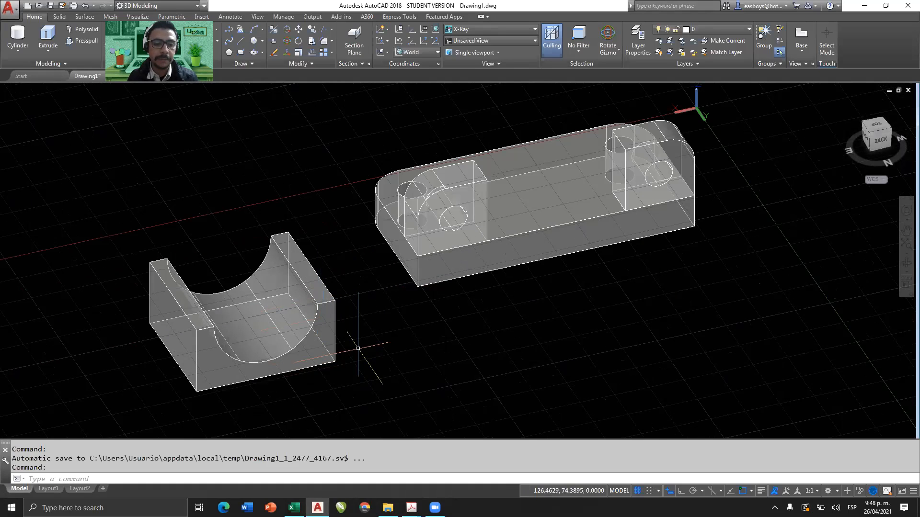
{"action": "left_click", "coordinate": [299, 385]}
{"action": "left_click", "coordinate": [271, 341]}
{"action": "key", "text": "Escape"}
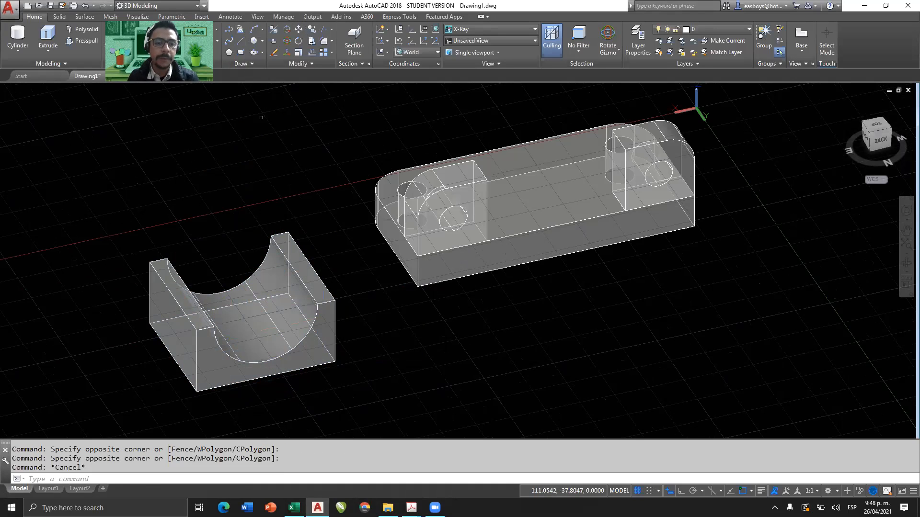
{"action": "left_click", "coordinate": [298, 29]}
{"action": "left_click", "coordinate": [324, 343]}
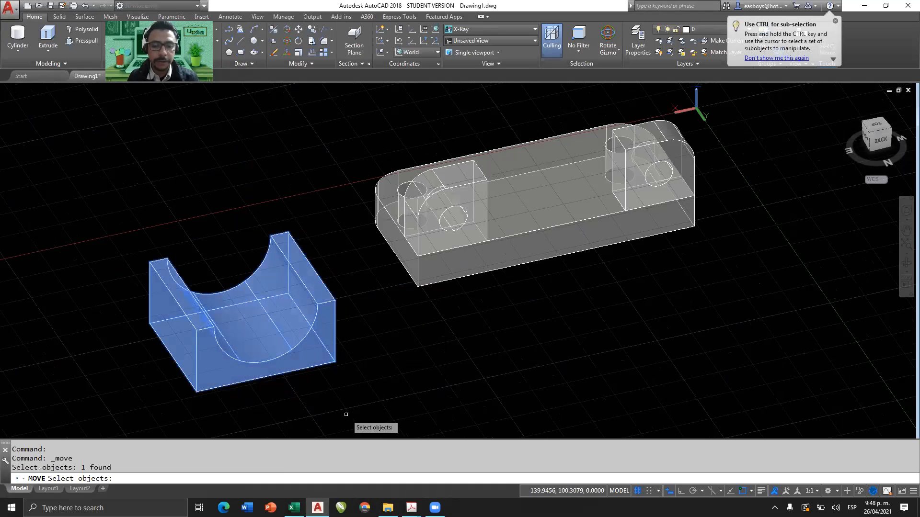
{"action": "key", "text": "Return"}
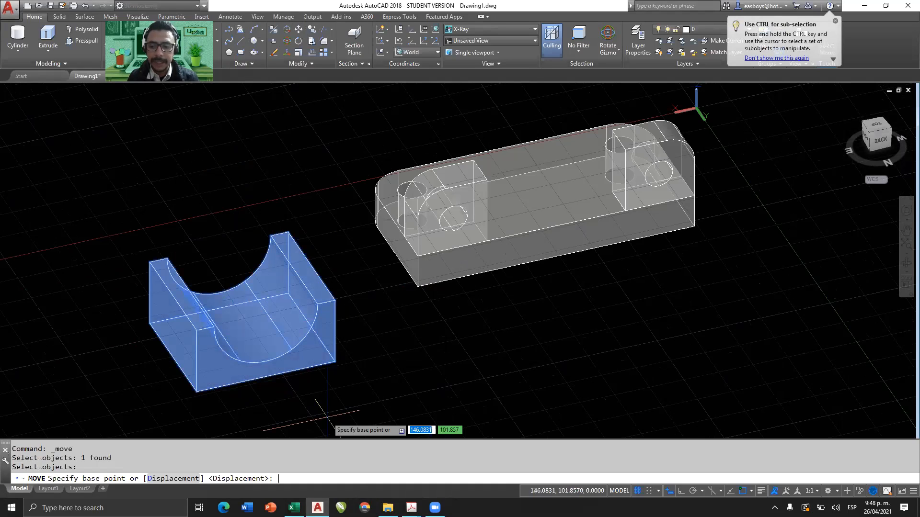
{"action": "left_click", "coordinate": [266, 378]}
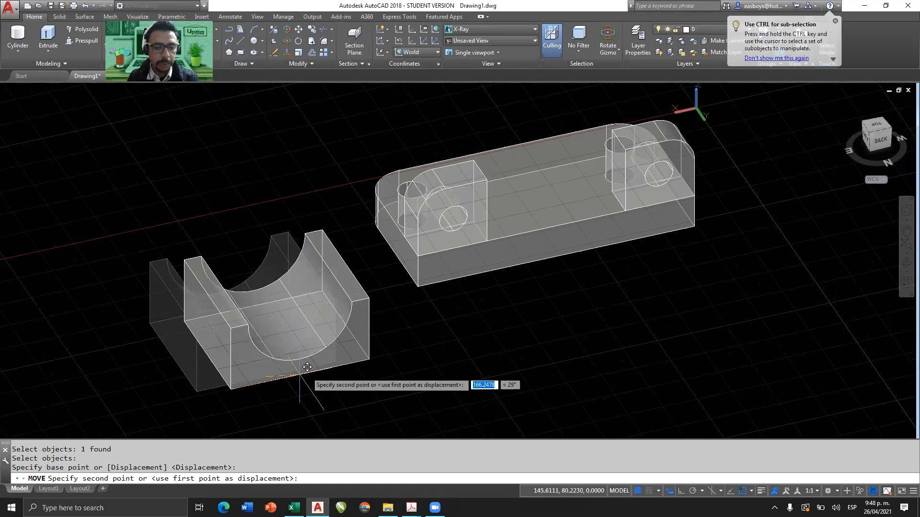
{"action": "middle_click_drag", "start_coordinate": [532, 206], "coordinate": [544, 191], "text": "shift"}
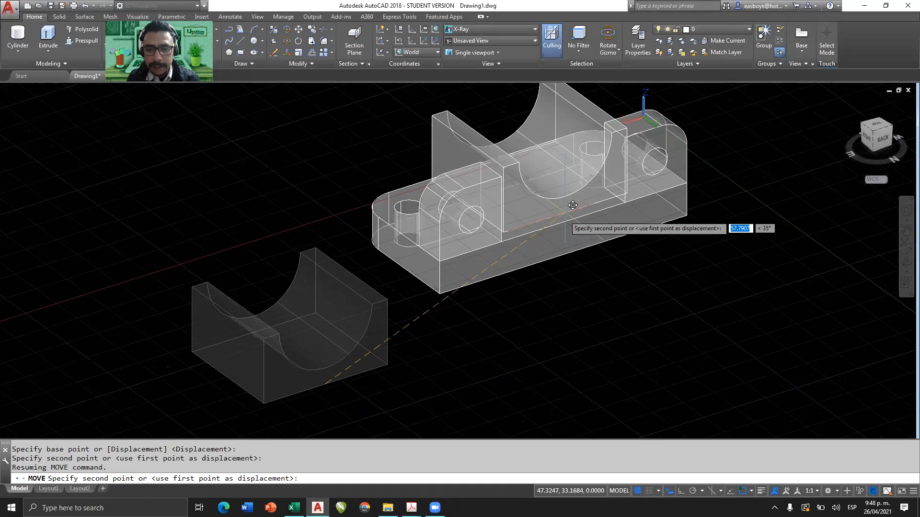
{"action": "left_click", "coordinate": [563, 222]}
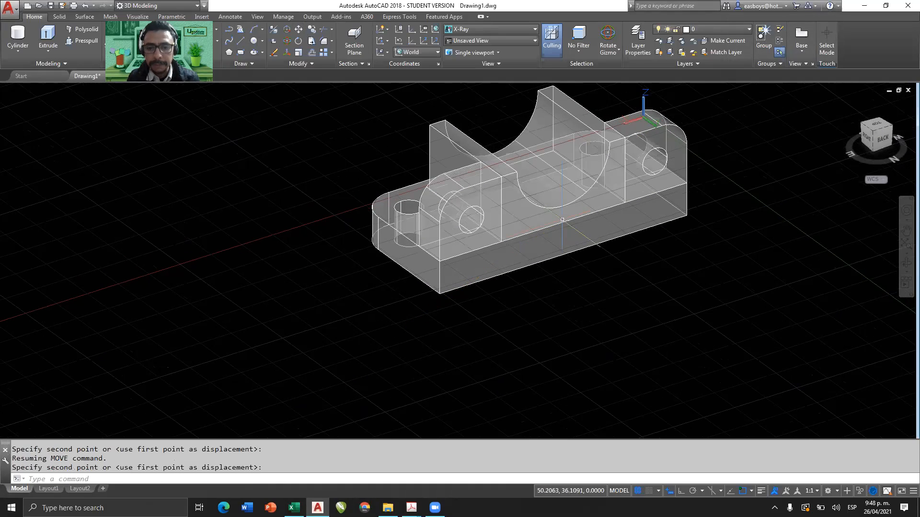
Switch the visual style to Conceptual and show the assembled part in an isometric view from the top, front and right.
{"action": "scroll", "coordinate": [568, 243], "scroll_direction": "down", "scroll_amount": 3}
{"action": "middle_click_drag", "start_coordinate": [573, 287], "coordinate": [703, 281], "text": "shift"}
{"action": "left_click", "coordinate": [499, 29]}
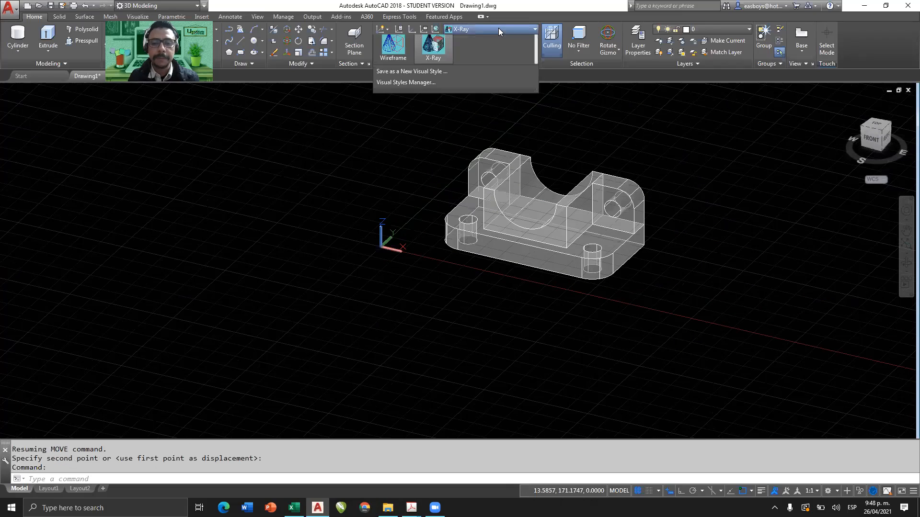
{"action": "left_click", "coordinate": [440, 48]}
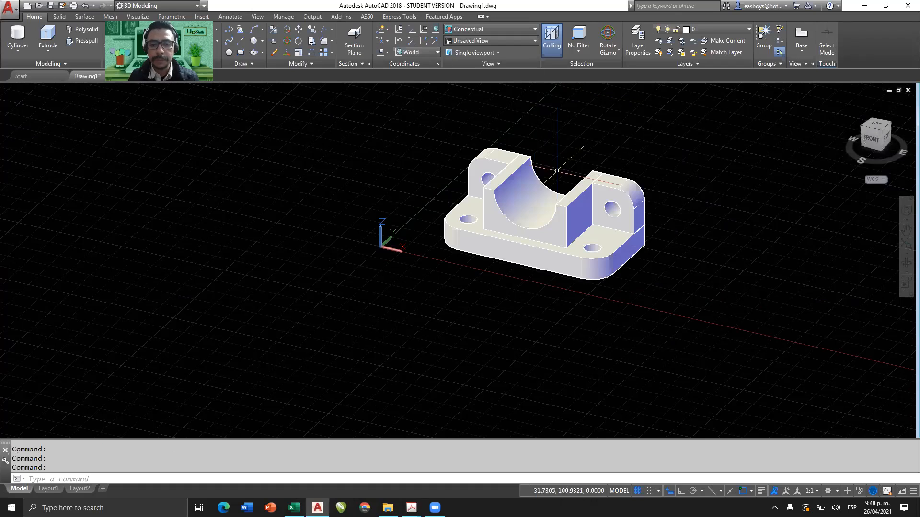
{"action": "middle_click_drag", "start_coordinate": [567, 227], "coordinate": [549, 225], "text": "shift"}
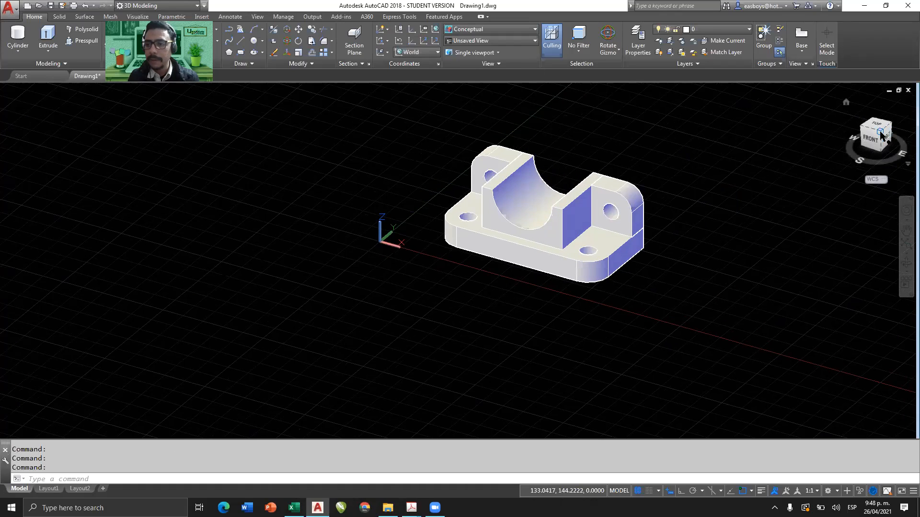
{"action": "left_click", "coordinate": [880, 135]}
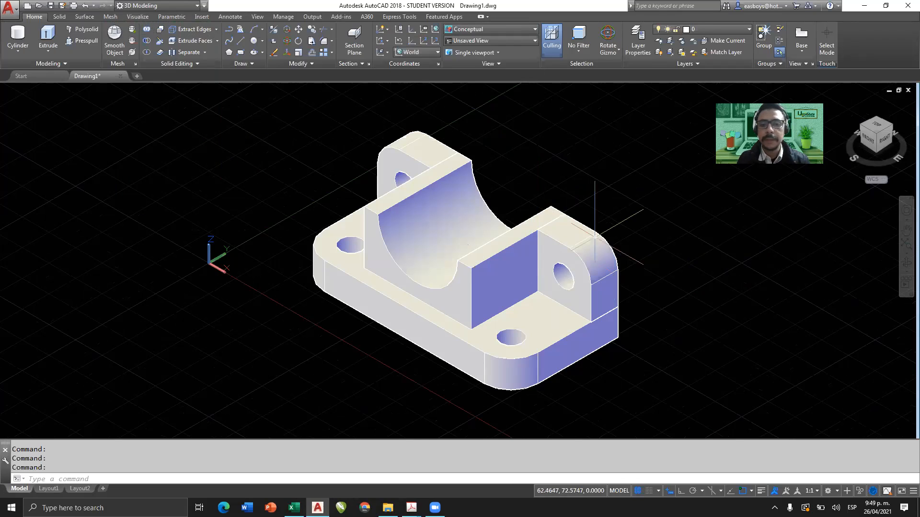
Unite the base, the R15-cut body and the two lugs into one solid and check it by selecting it.
{"action": "left_click", "coordinate": [146, 32]}
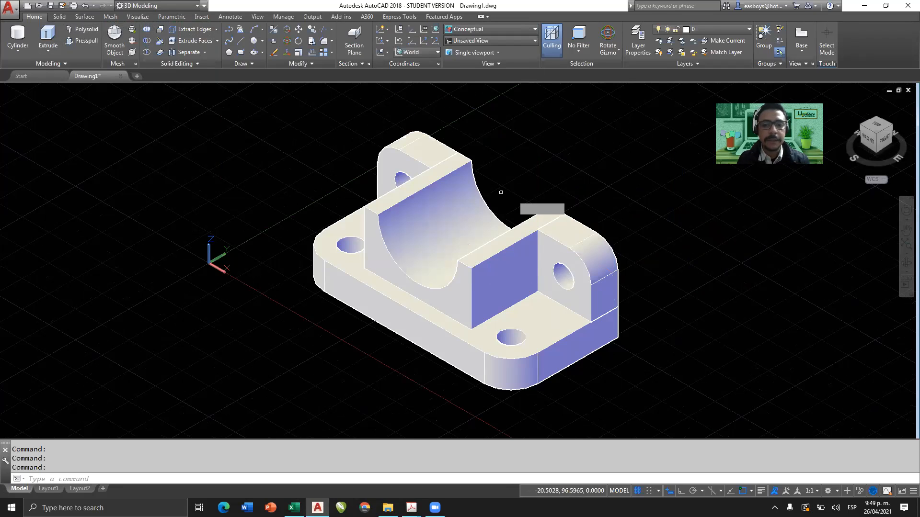
{"action": "left_click", "coordinate": [628, 159]}
{"action": "left_click", "coordinate": [355, 362]}
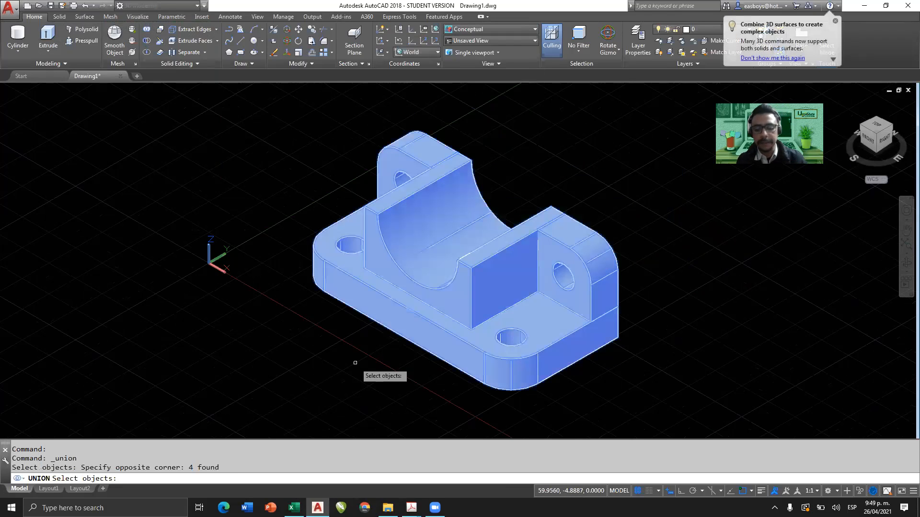
{"action": "key", "text": "Return"}
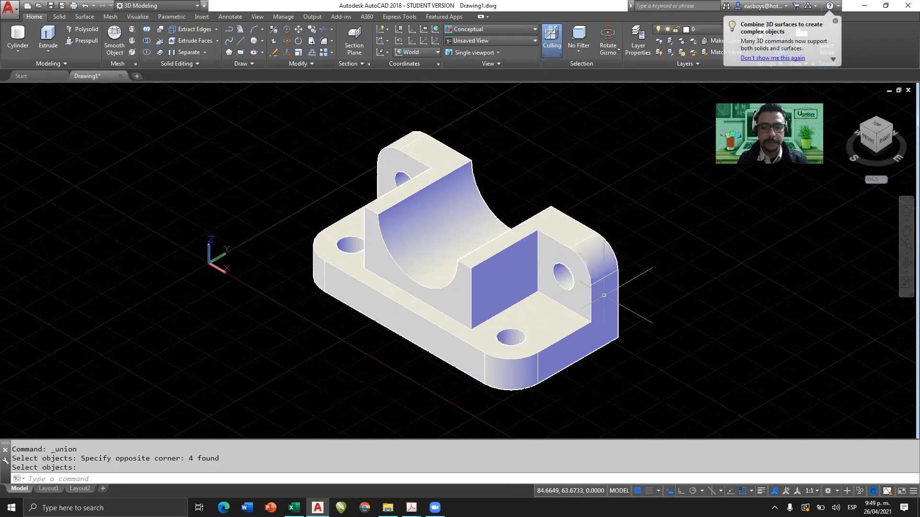
{"action": "left_click", "coordinate": [480, 259]}
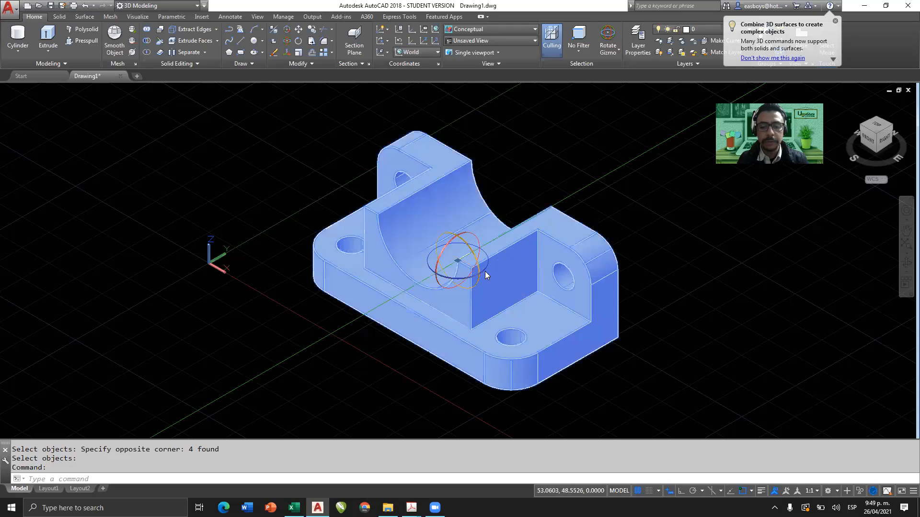
{"action": "key", "text": "Escape"}
Restore the isometric view from the top, front and right, and set the visual style to Shades of Gray.
{"action": "middle_click_drag", "start_coordinate": [626, 271], "coordinate": [539, 283], "text": "shift"}
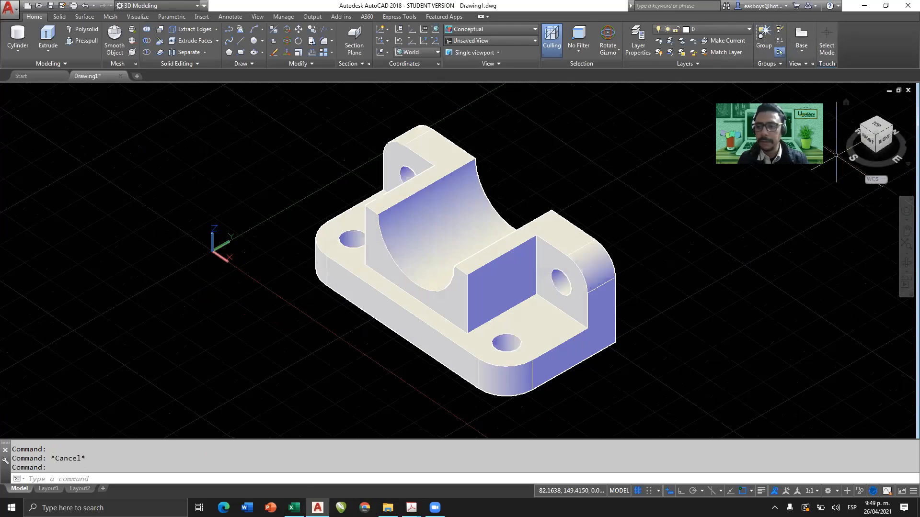
{"action": "left_click", "coordinate": [876, 138]}
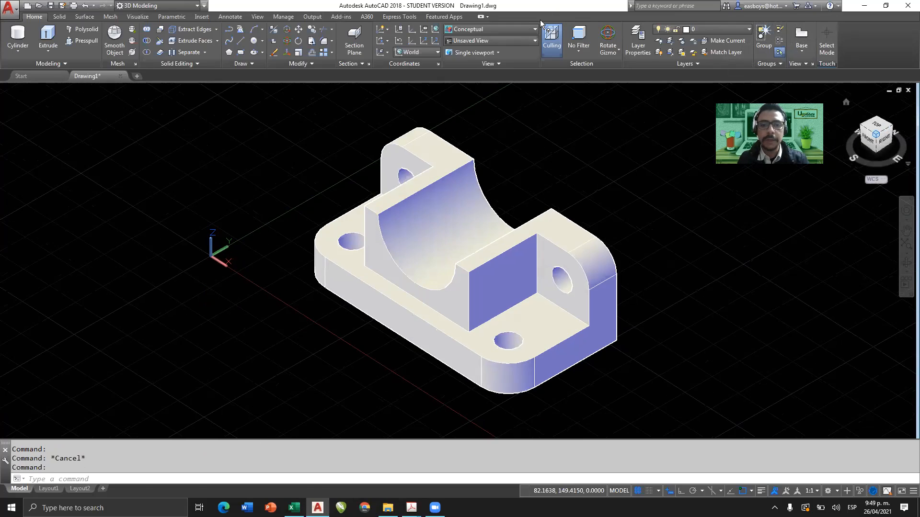
{"action": "left_click", "coordinate": [506, 29]}
{"action": "left_click", "coordinate": [477, 90]}
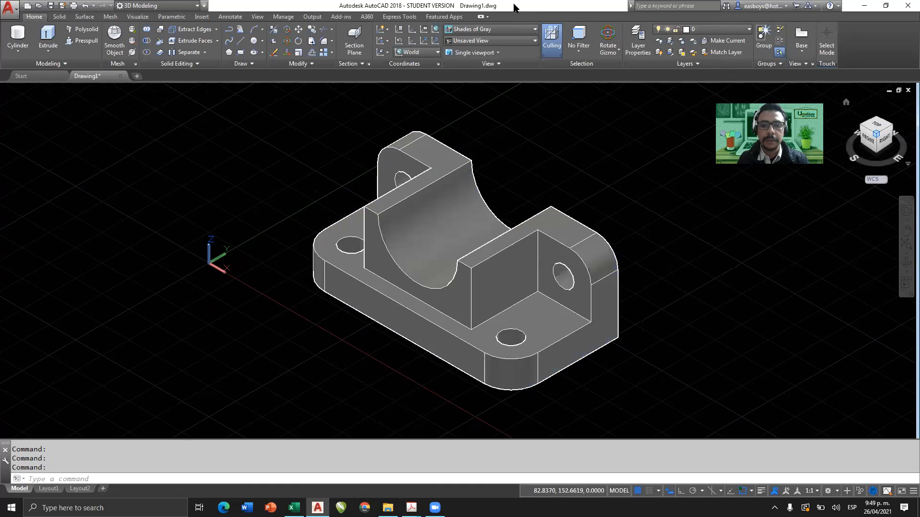
Restore the smaller drawing window beside the PDF exercise guide and zoom the model to its extents.
{"action": "left_click", "coordinate": [885, 6]}
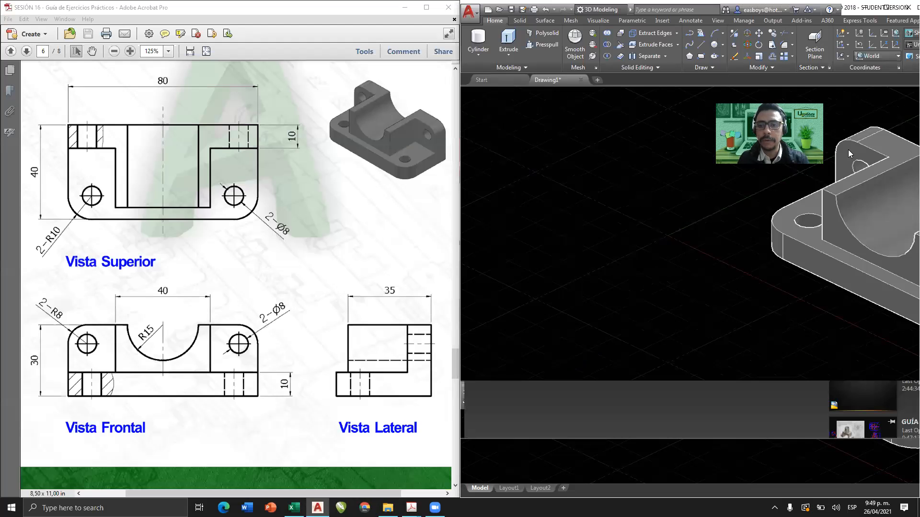
{"action": "key", "text": "Escape"}
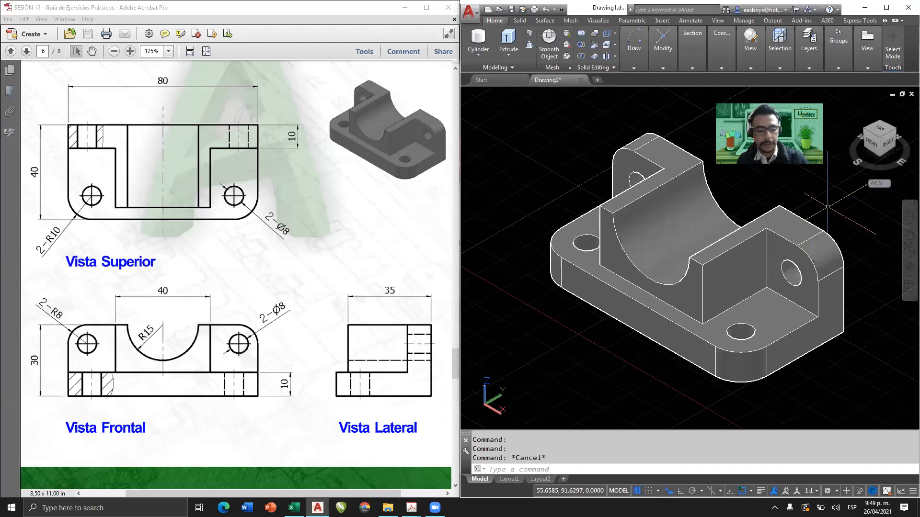
{"action": "type", "text": "z"}
{"action": "key", "text": "Return"}
{"action": "type", "text": "e"}
{"action": "key", "text": "Return"}
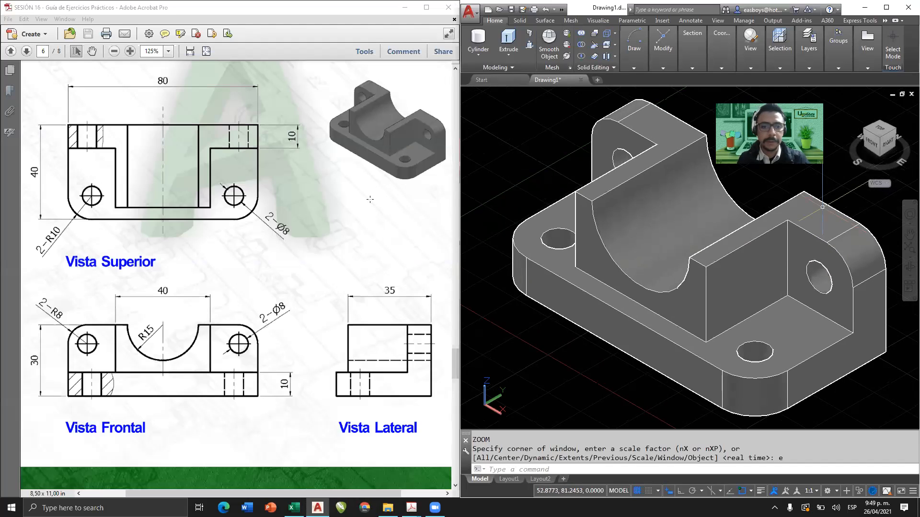
In the PDF guide, enlarge the part's isometric picture to 400% and bring it fully into view to compare with the model.
{"action": "scroll", "coordinate": [369, 199], "scroll_direction": "up", "scroll_amount": 4, "text": "ctrl"}
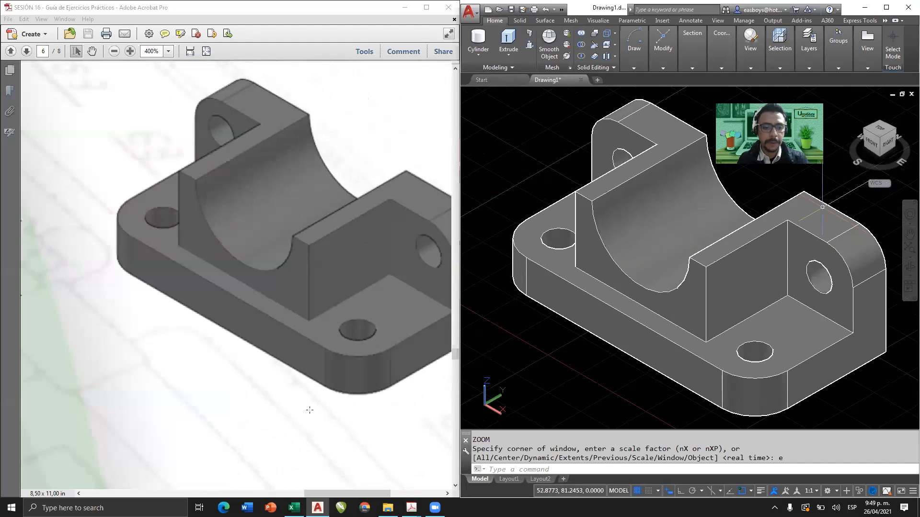
{"action": "mouse_move", "coordinate": [294, 507]}
{"action": "left_click", "coordinate": [335, 491]}
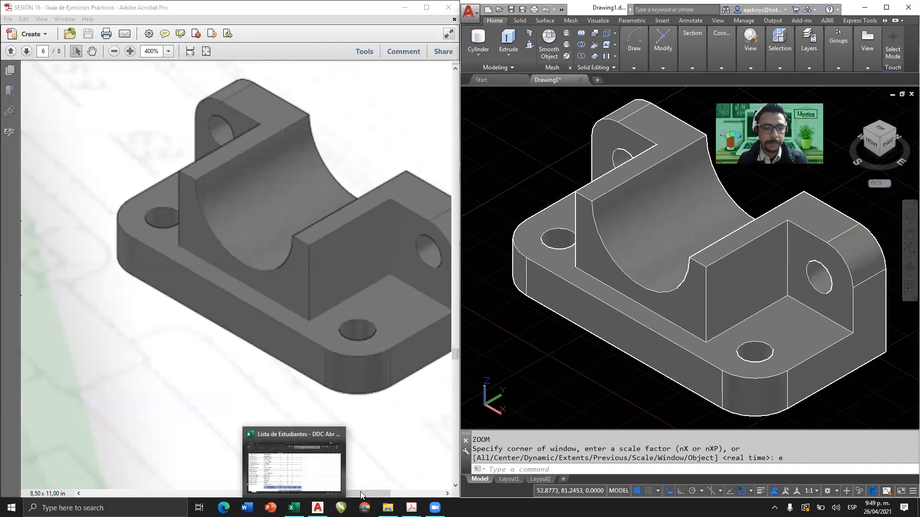
{"action": "left_click_drag", "start_coordinate": [359, 492], "coordinate": [374, 490]}
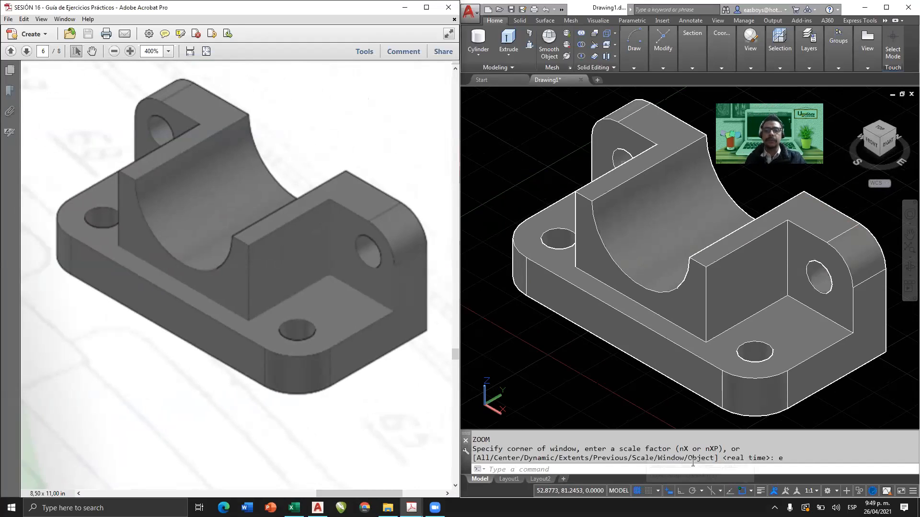
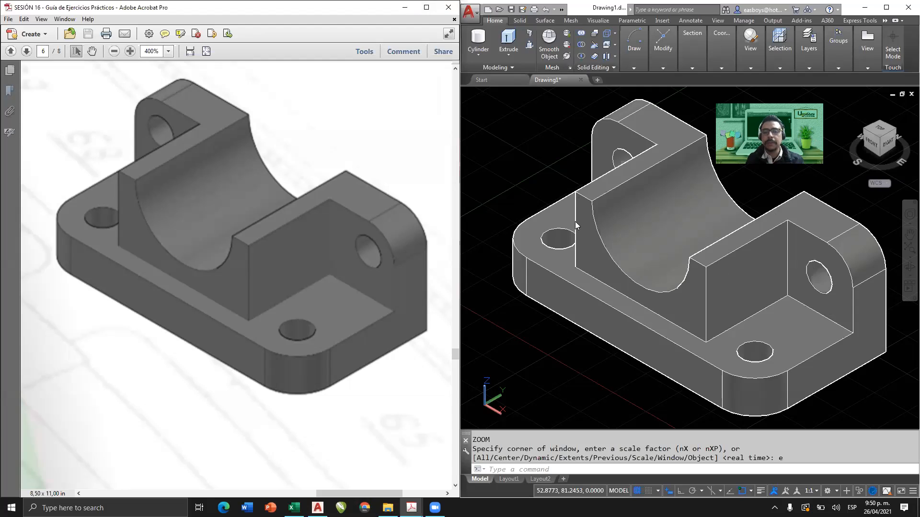
Maximize the Session 16 exercise guide, fit whole pages to the window, and examine the drawings of exercises 16.1 and 16.2.
{"action": "left_click", "coordinate": [190, 51]}
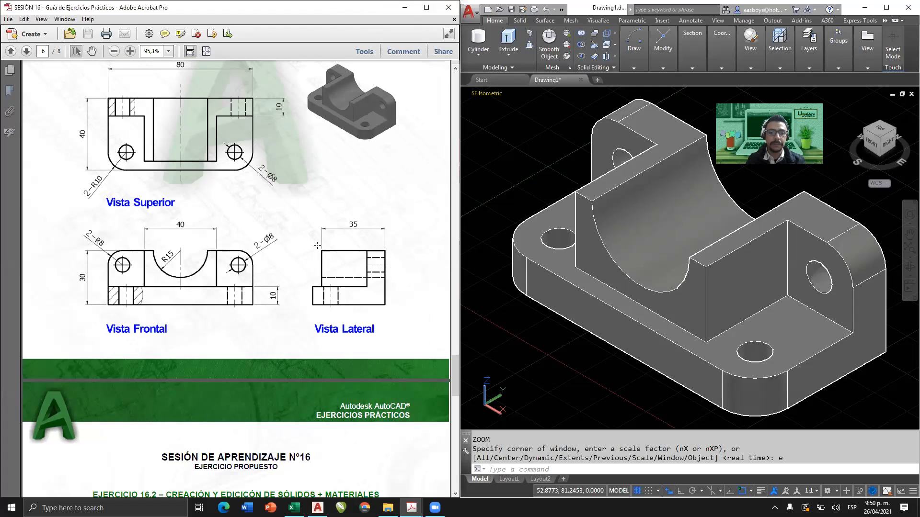
{"action": "double_click", "coordinate": [410, 9]}
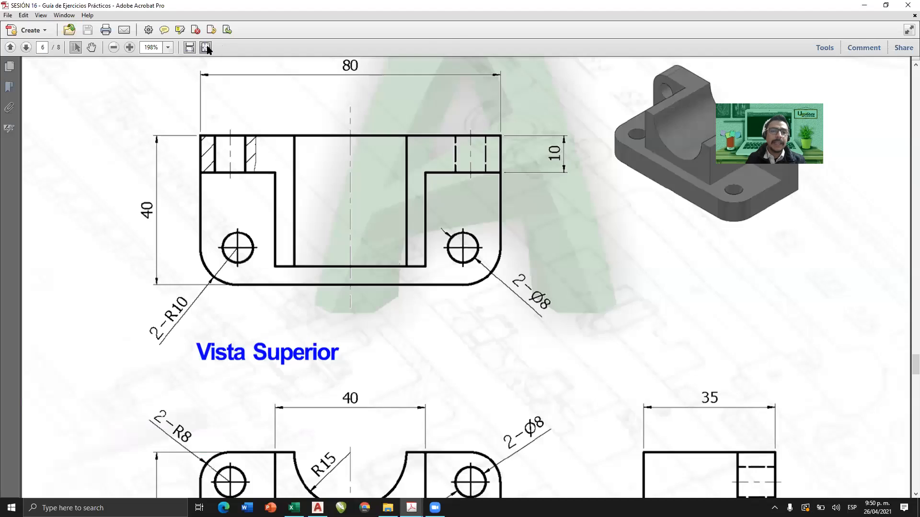
{"action": "left_click", "coordinate": [207, 49]}
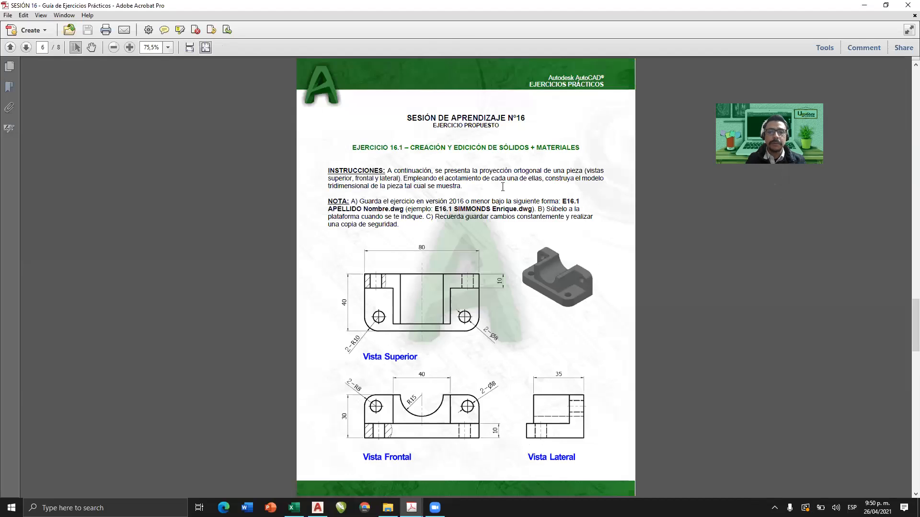
{"action": "scroll", "coordinate": [502, 187], "scroll_direction": "down", "scroll_amount": 1}
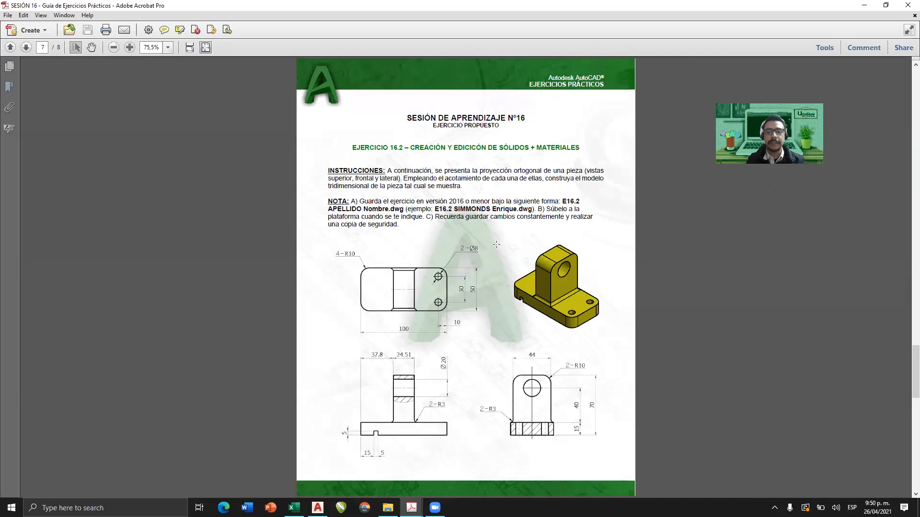
{"action": "scroll", "coordinate": [508, 317], "scroll_direction": "up", "scroll_amount": 2, "text": "ctrl"}
{"action": "scroll", "coordinate": [508, 318], "scroll_direction": "down", "scroll_amount": 5}
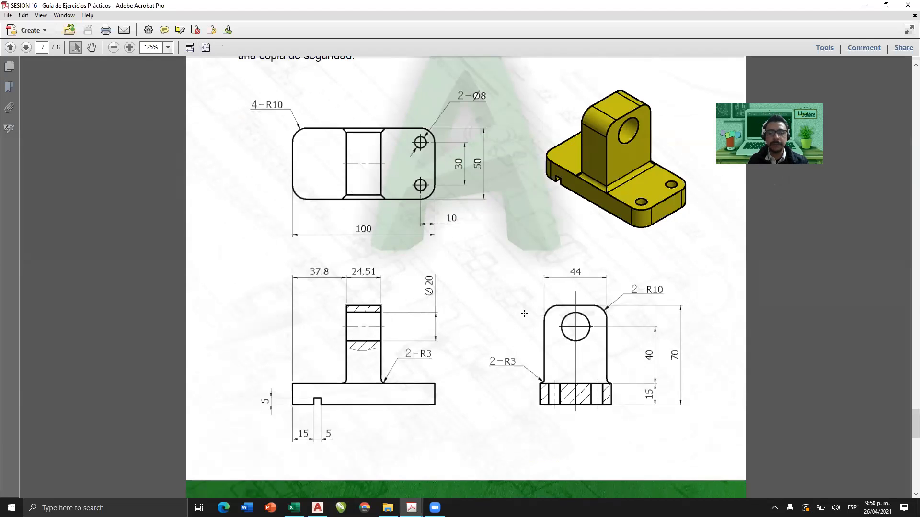
{"action": "scroll", "coordinate": [524, 313], "scroll_direction": "up", "scroll_amount": 1}
{"action": "key", "text": "ctrl+0"}
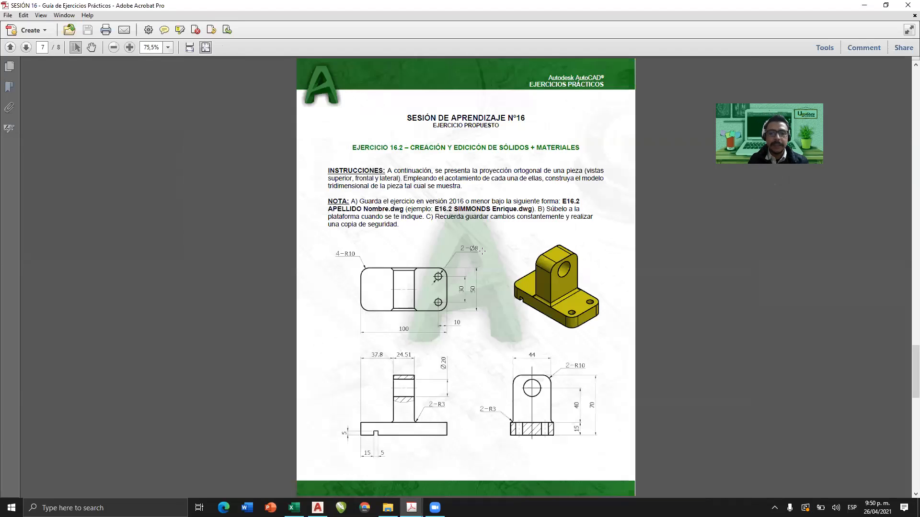
Switch to the Session 14 exercise guide, maximize it, and examine the three-dimensional views of exercise 14.1's part.
{"action": "mouse_move", "coordinate": [411, 508]}
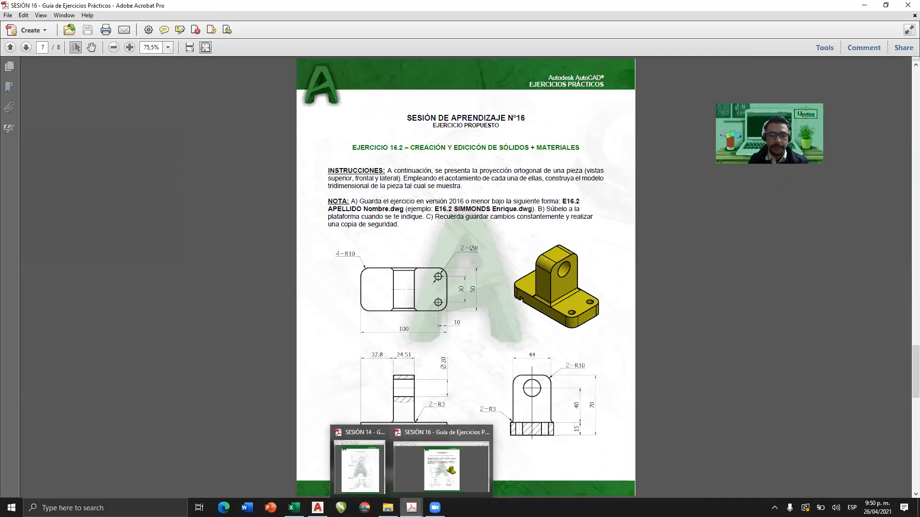
{"action": "left_click", "coordinate": [367, 486]}
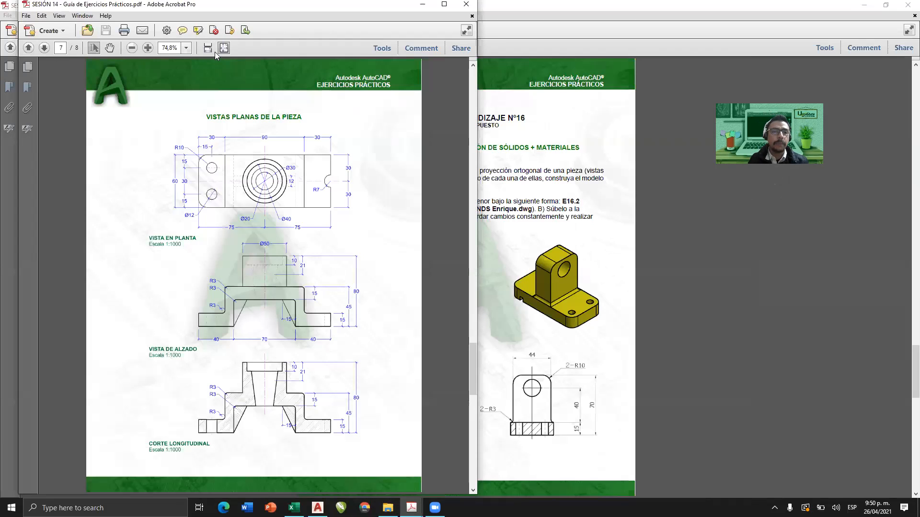
{"action": "left_click", "coordinate": [445, 5]}
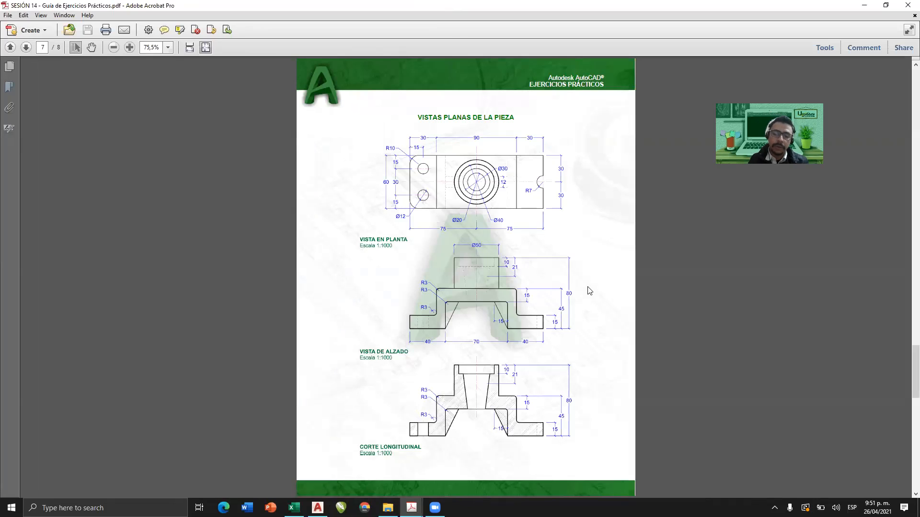
{"action": "scroll", "coordinate": [589, 291], "scroll_direction": "up", "scroll_amount": 5}
{"action": "scroll", "coordinate": [490, 380], "scroll_direction": "up", "scroll_amount": 3, "text": "ctrl"}
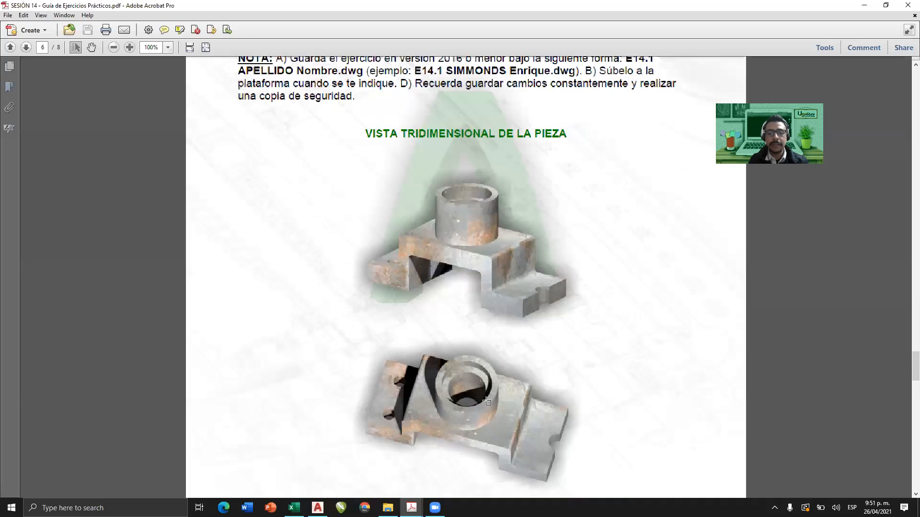
{"action": "scroll", "coordinate": [506, 375], "scroll_direction": "down", "scroll_amount": 2}
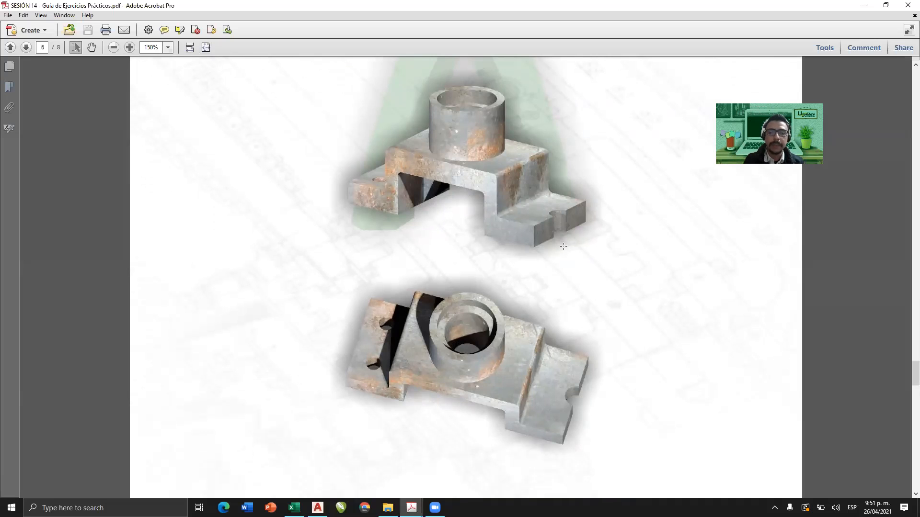
Examine the dimensioned plan, elevation and longitudinal section views of exercise 14.1's part.
{"action": "scroll", "coordinate": [513, 218], "scroll_direction": "down", "scroll_amount": 10}
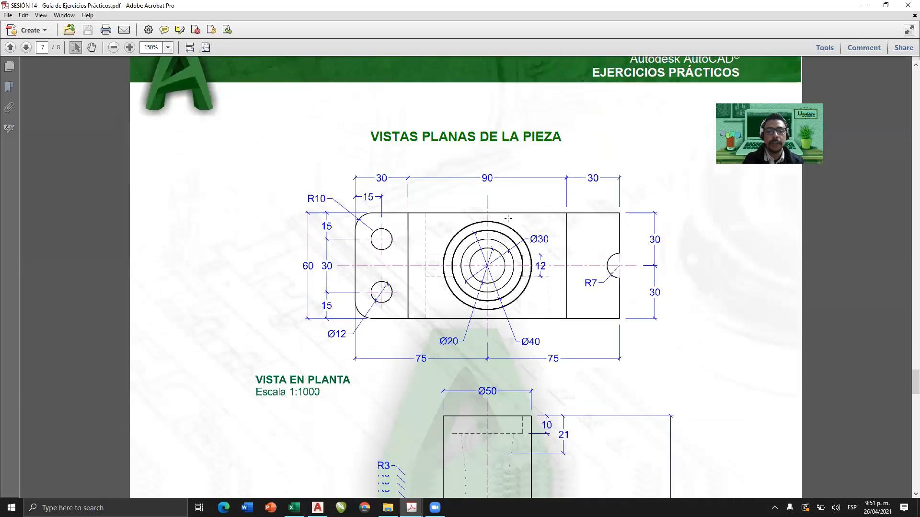
{"action": "scroll", "coordinate": [509, 220], "scroll_direction": "down", "scroll_amount": 3, "text": "ctrl"}
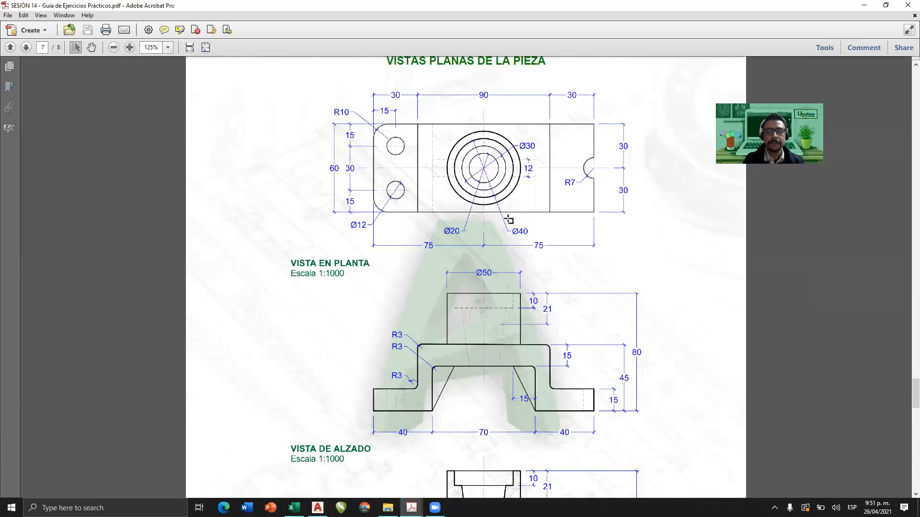
{"action": "scroll", "coordinate": [508, 219], "scroll_direction": "up", "scroll_amount": 2, "text": "ctrl"}
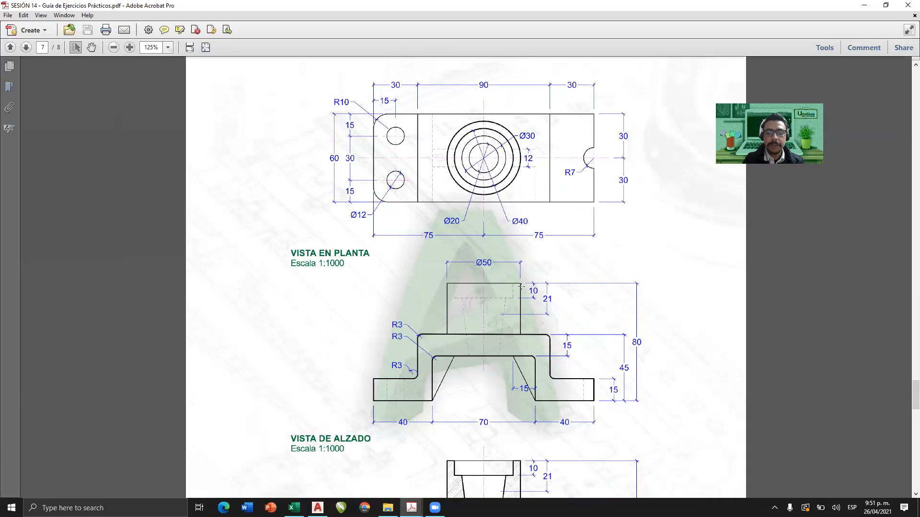
{"action": "scroll", "coordinate": [484, 318], "scroll_direction": "down", "scroll_amount": 1}
{"action": "scroll", "coordinate": [484, 318], "scroll_direction": "down", "scroll_amount": 4}
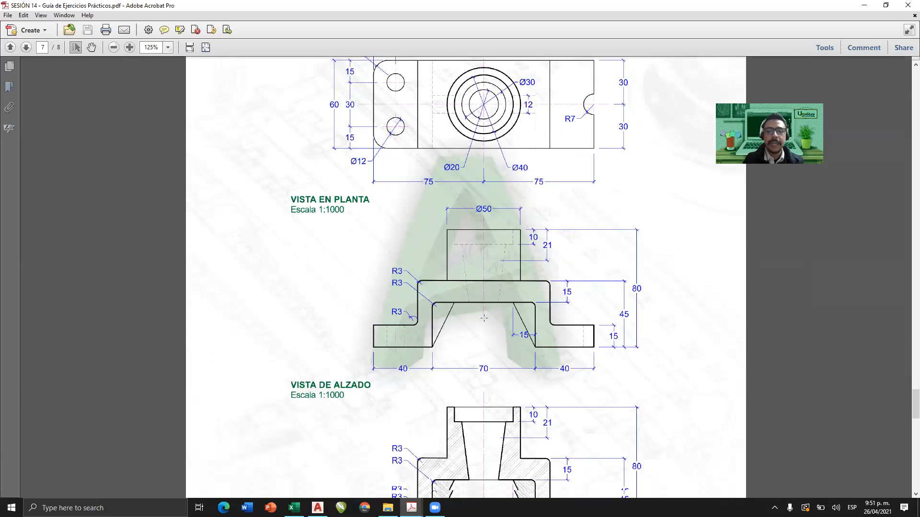
{"action": "scroll", "coordinate": [510, 266], "scroll_direction": "up", "scroll_amount": 1, "text": "ctrl"}
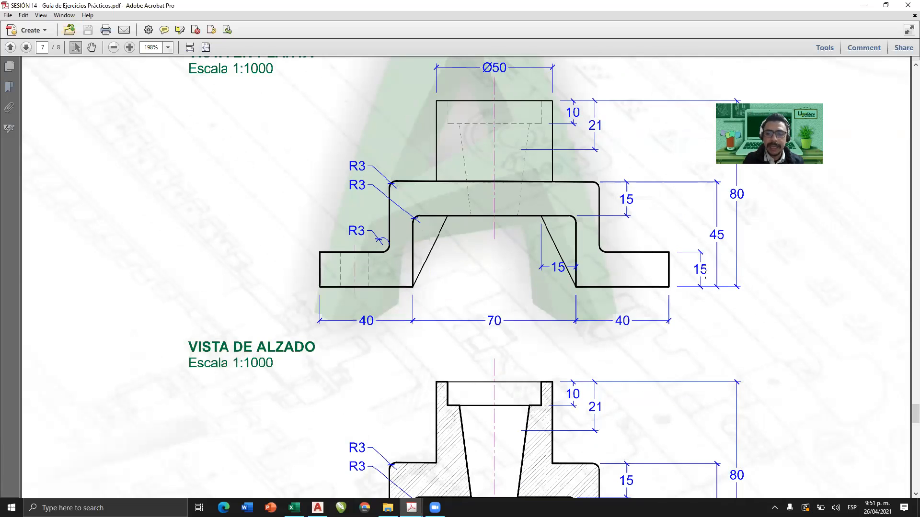
{"action": "scroll", "coordinate": [456, 229], "scroll_direction": "down", "scroll_amount": 4, "text": "ctrl"}
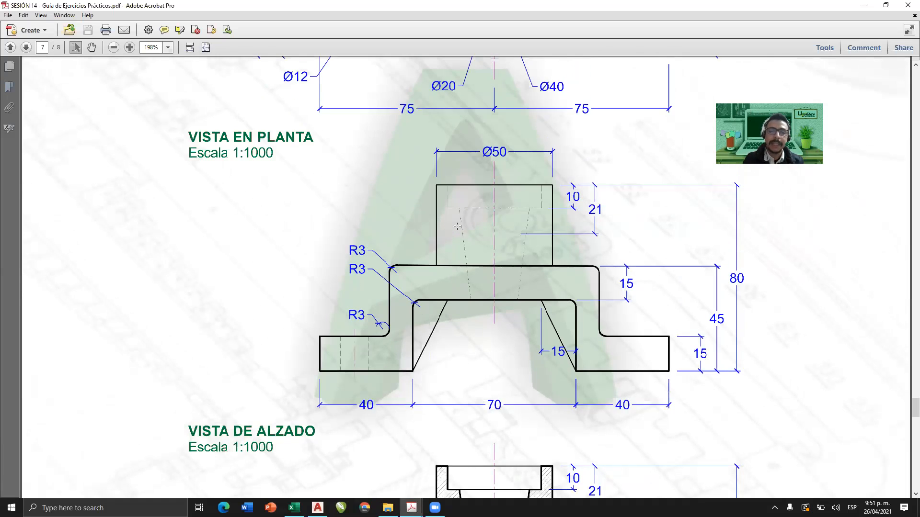
{"action": "scroll", "coordinate": [458, 229], "scroll_direction": "up", "scroll_amount": 10}
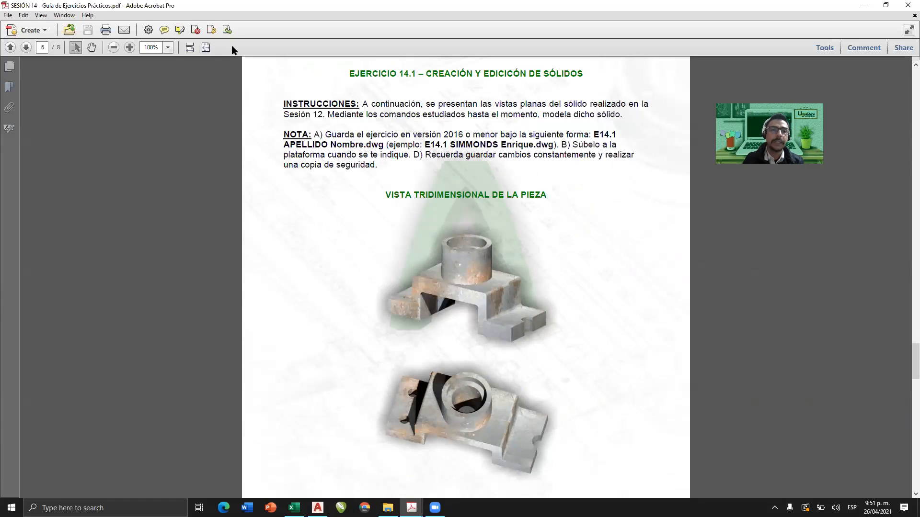
Fit the whole page of the Session 14 guide in the window and minimize both PDF guides.
{"action": "left_click", "coordinate": [206, 48]}
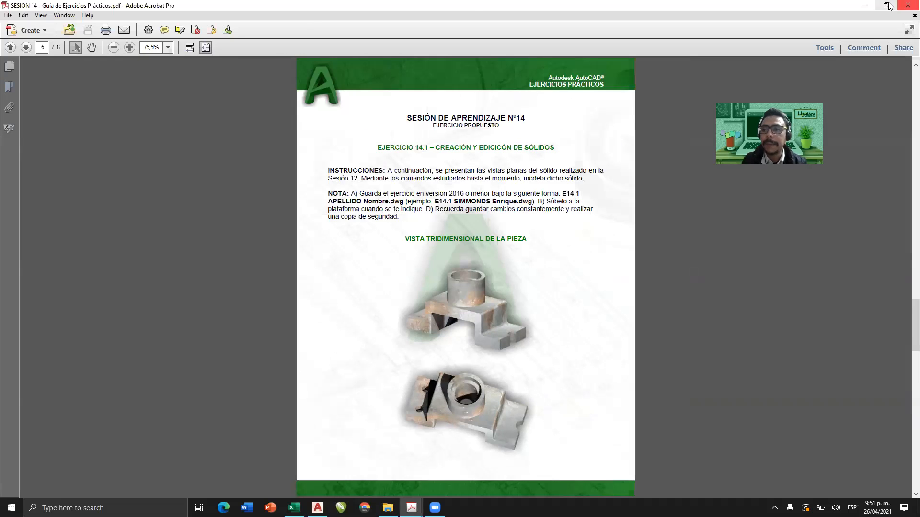
{"action": "left_click", "coordinate": [864, 5]}
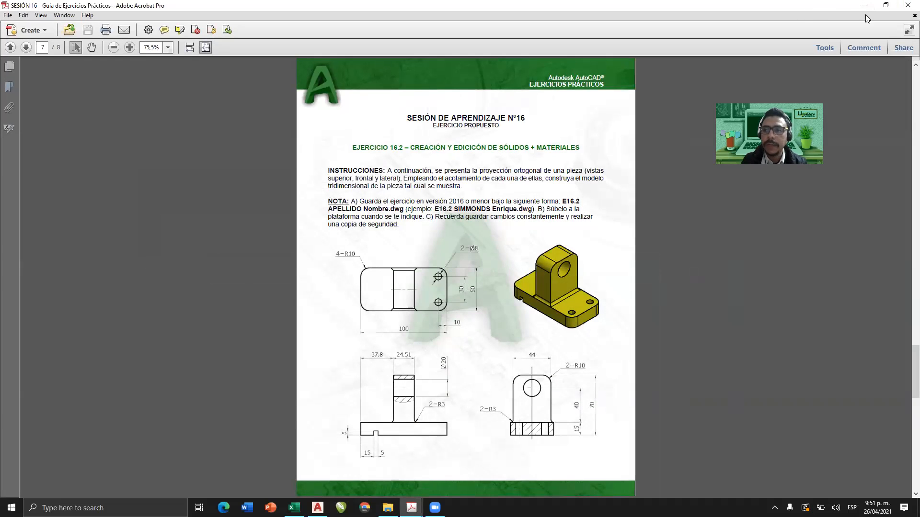
{"action": "left_click", "coordinate": [865, 8]}
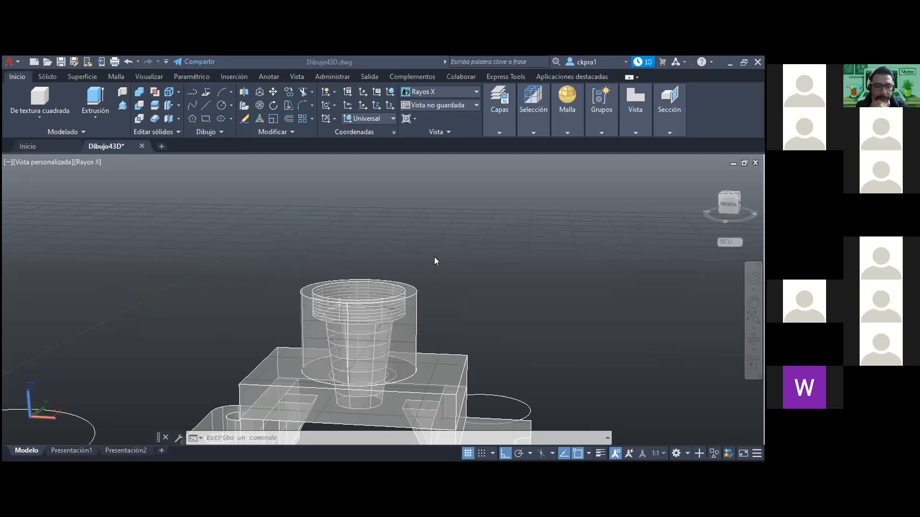
In Dibujo43D, subtract the stepped, tapered core solid from the body formed by the raised block and its vertical cylinder.
{"action": "left_click", "coordinate": [468, 276]}
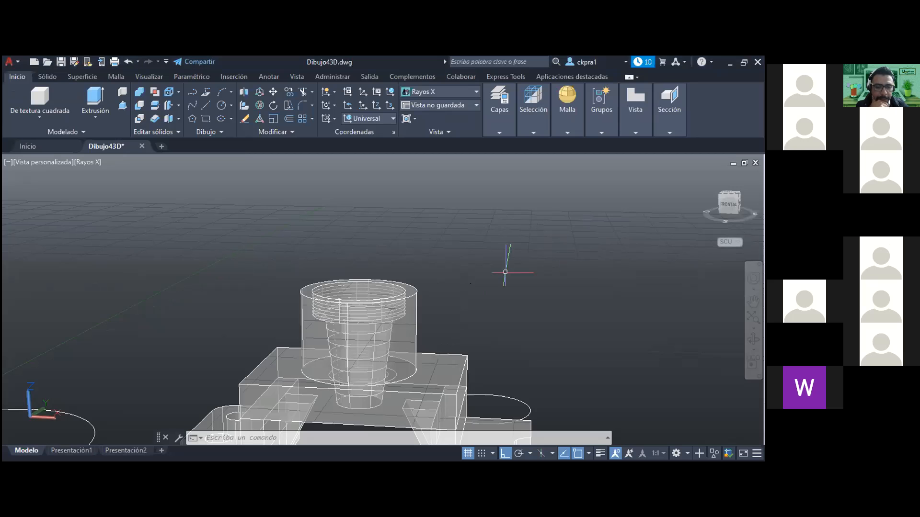
{"action": "middle_click_drag", "start_coordinate": [478, 312], "coordinate": [493, 370], "text": "shift"}
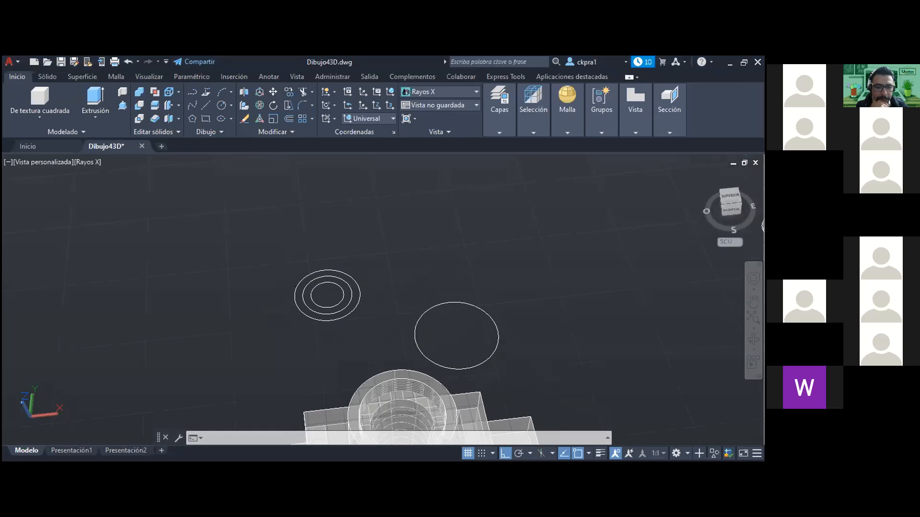
{"action": "scroll", "coordinate": [511, 355], "scroll_direction": "down", "scroll_amount": 5}
{"action": "middle_click_drag", "start_coordinate": [499, 369], "coordinate": [540, 313]}
{"action": "scroll", "coordinate": [480, 338], "scroll_direction": "up", "scroll_amount": 3}
{"action": "scroll", "coordinate": [488, 337], "scroll_direction": "up", "scroll_amount": 3}
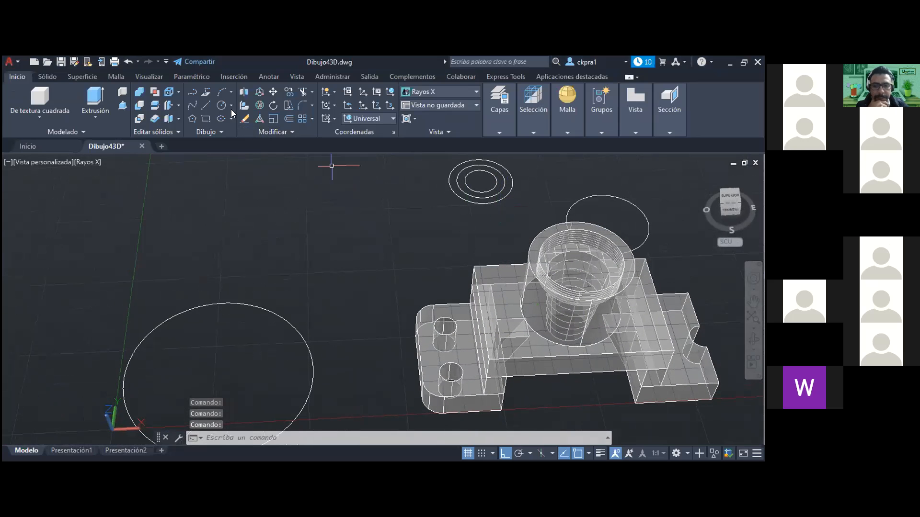
{"action": "left_click", "coordinate": [142, 107]}
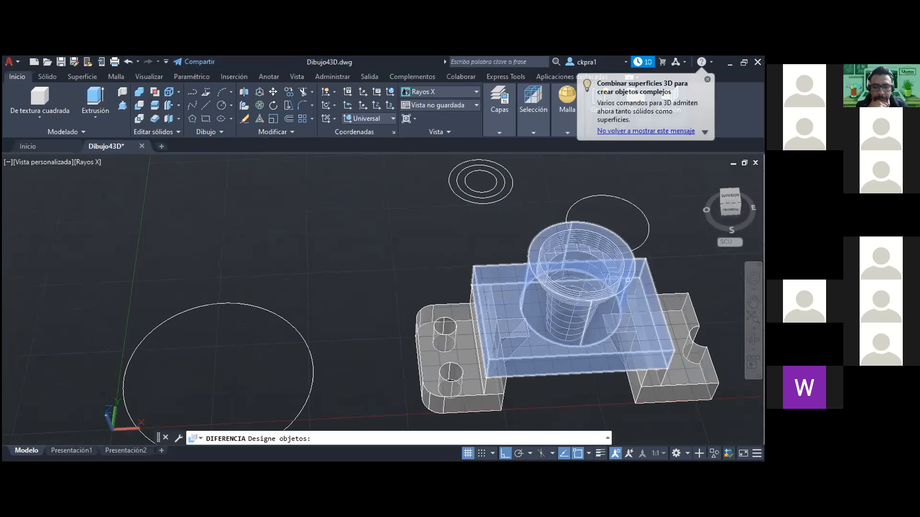
{"action": "left_click", "coordinate": [627, 279]}
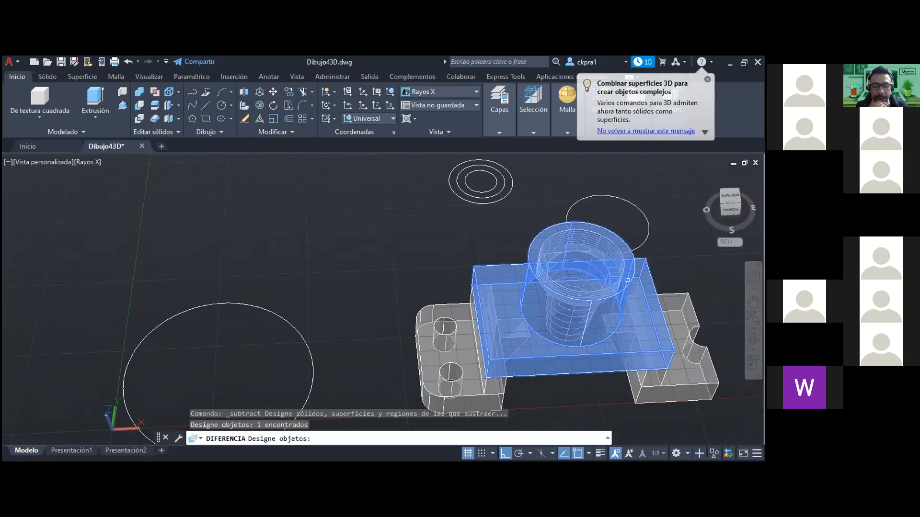
{"action": "key", "text": "Return"}
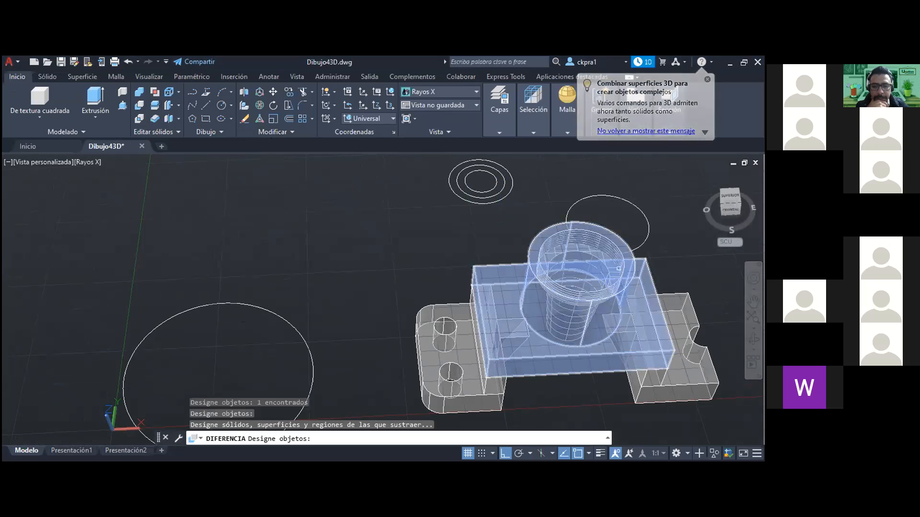
{"action": "scroll", "coordinate": [620, 249], "scroll_direction": "up", "scroll_amount": 4}
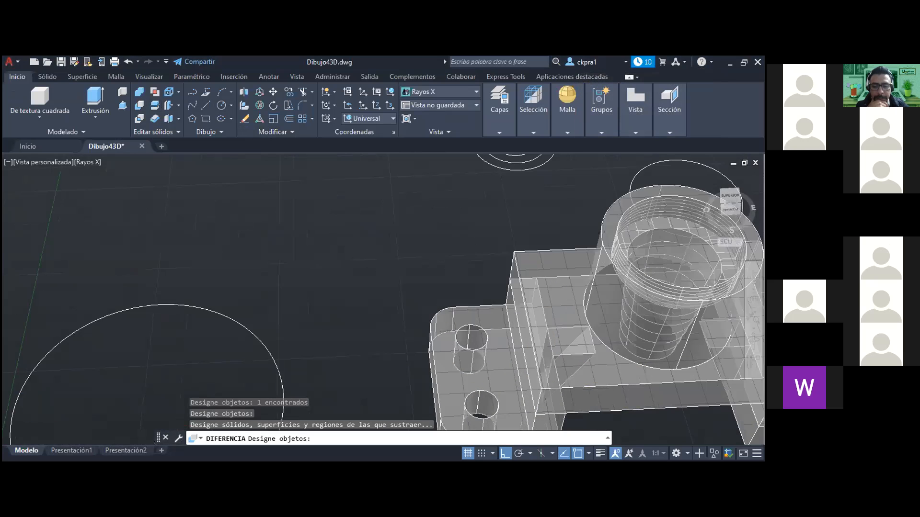
{"action": "middle_click_drag", "start_coordinate": [711, 283], "coordinate": [681, 305]}
{"action": "left_click_drag", "start_coordinate": [681, 305], "coordinate": [538, 315]}
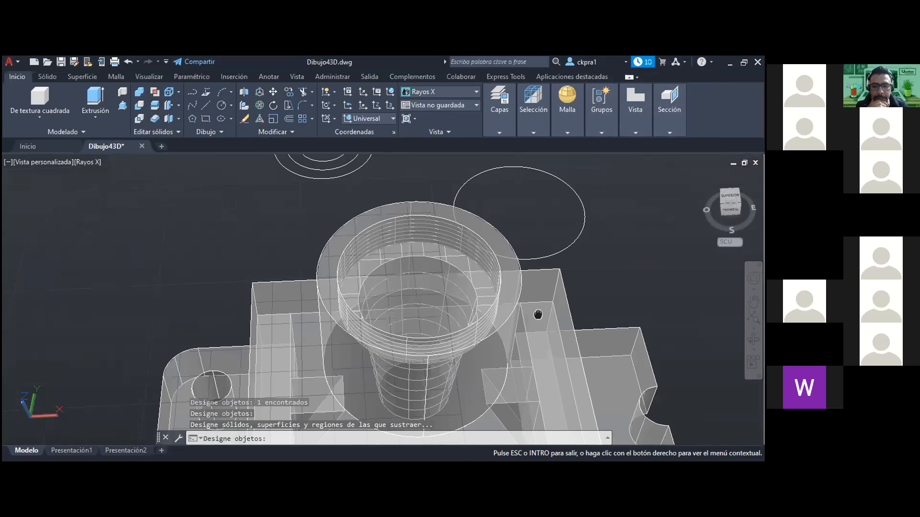
{"action": "key", "text": "Escape"}
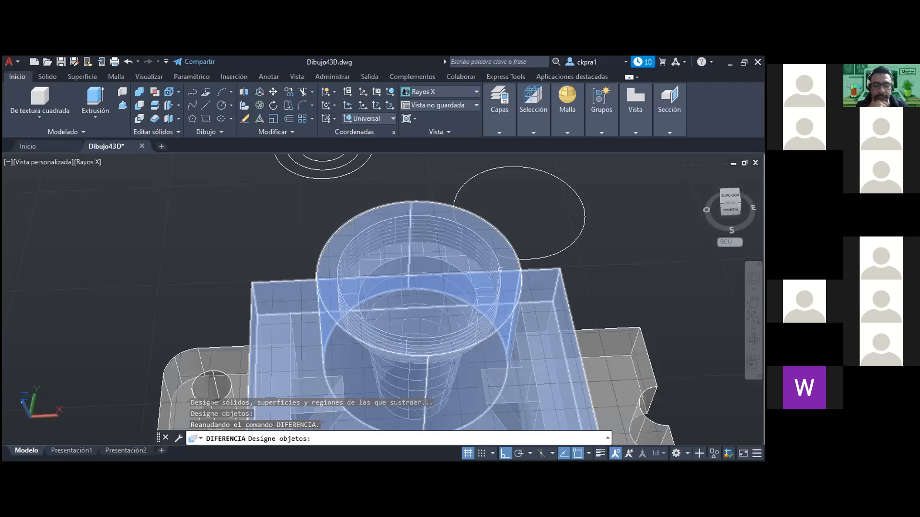
{"action": "left_click", "coordinate": [500, 277]}
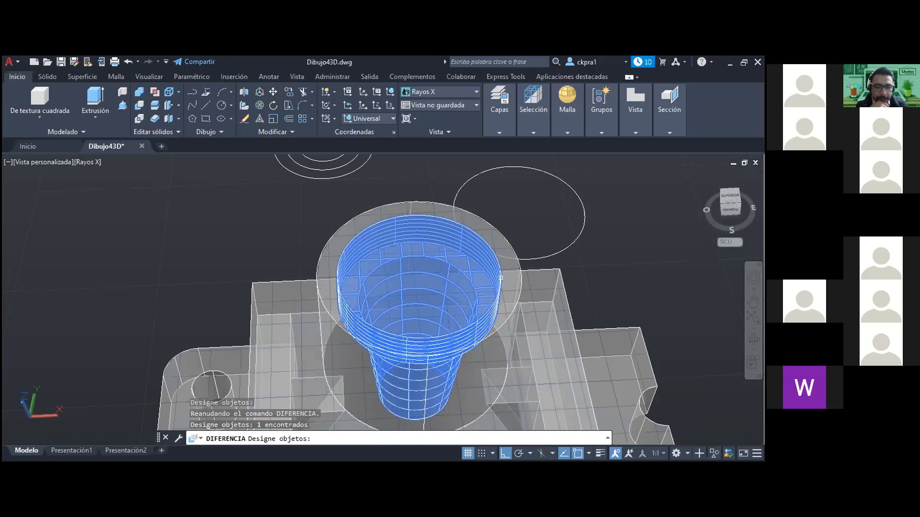
{"action": "key", "text": "Return"}
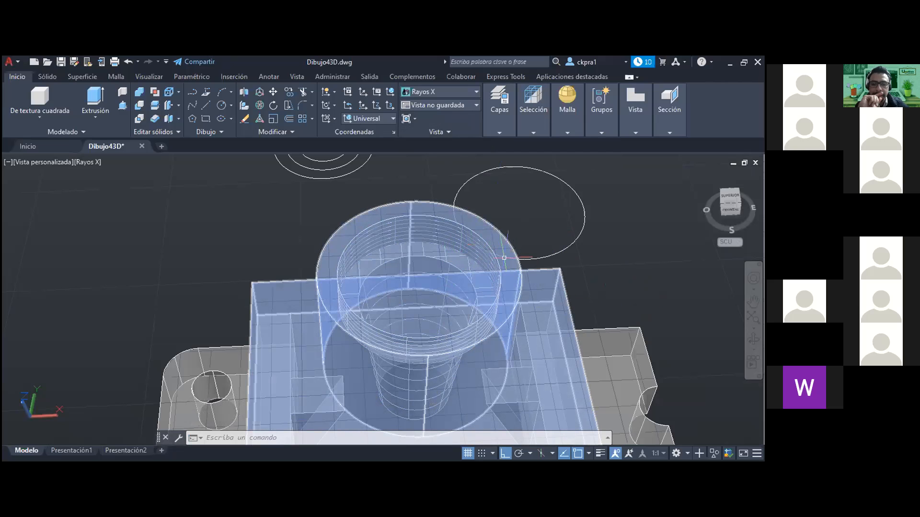
Sketch a closed five-sided half profile of the stepped, tapered core with lines in the empty area beside the part.
{"action": "left_click", "coordinate": [94, 120]}
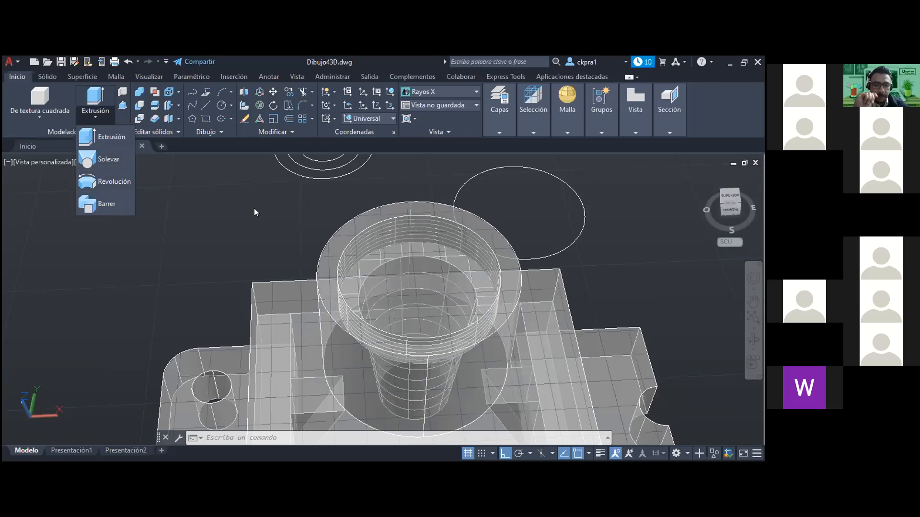
{"action": "left_click", "coordinate": [205, 105]}
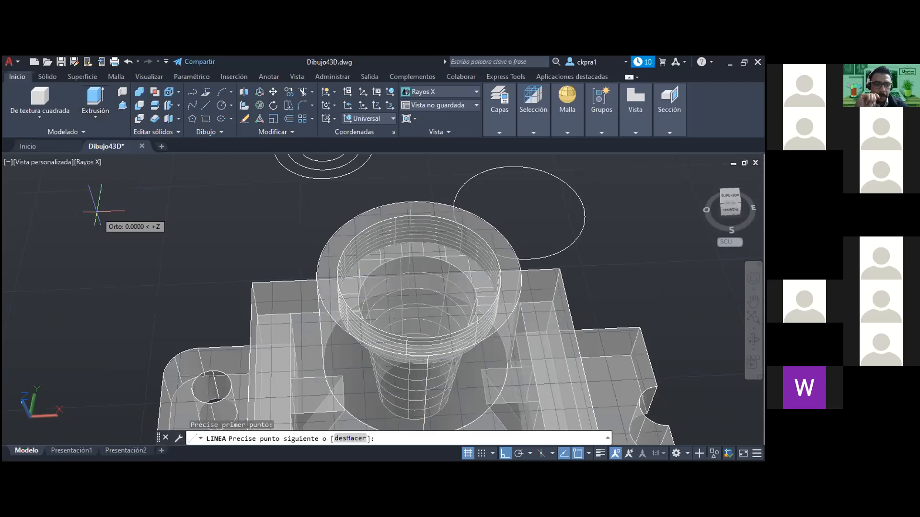
{"action": "left_click", "coordinate": [80, 307]}
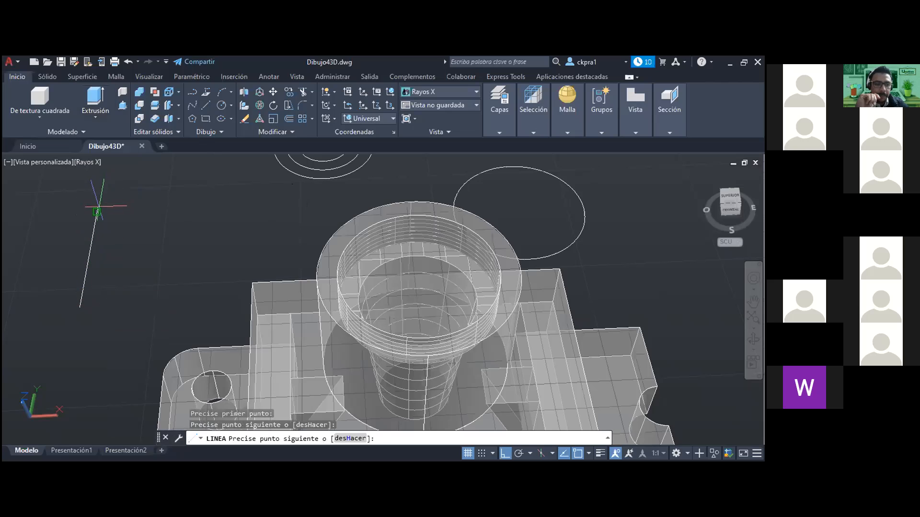
{"action": "left_click", "coordinate": [97, 206]}
{"action": "left_click", "coordinate": [130, 205]}
{"action": "left_click", "coordinate": [127, 232]}
{"action": "left_click", "coordinate": [110, 232]}
{"action": "left_click", "coordinate": [105, 262]}
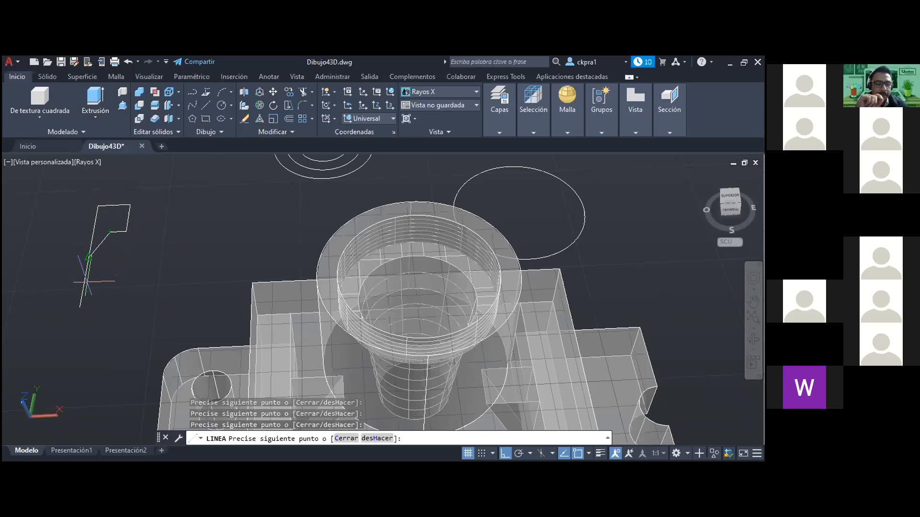
{"action": "left_click", "coordinate": [80, 307]}
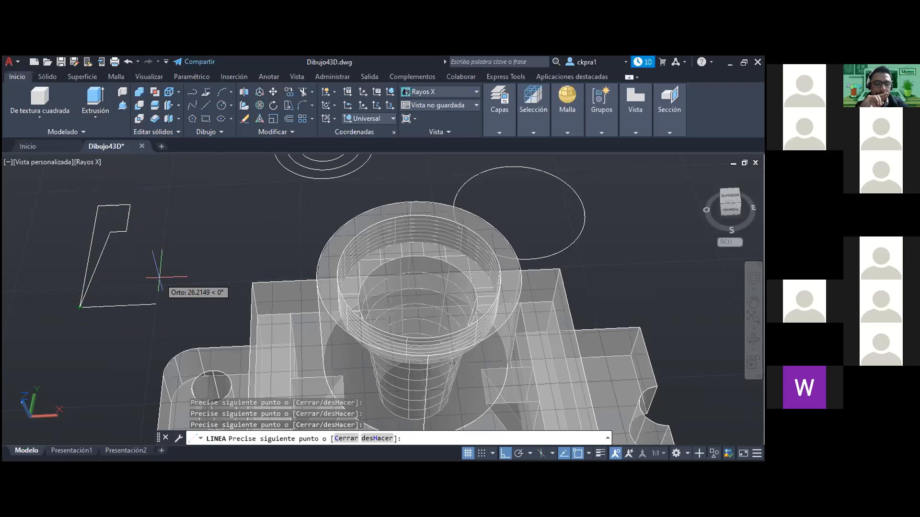
{"action": "key", "text": "Escape"}
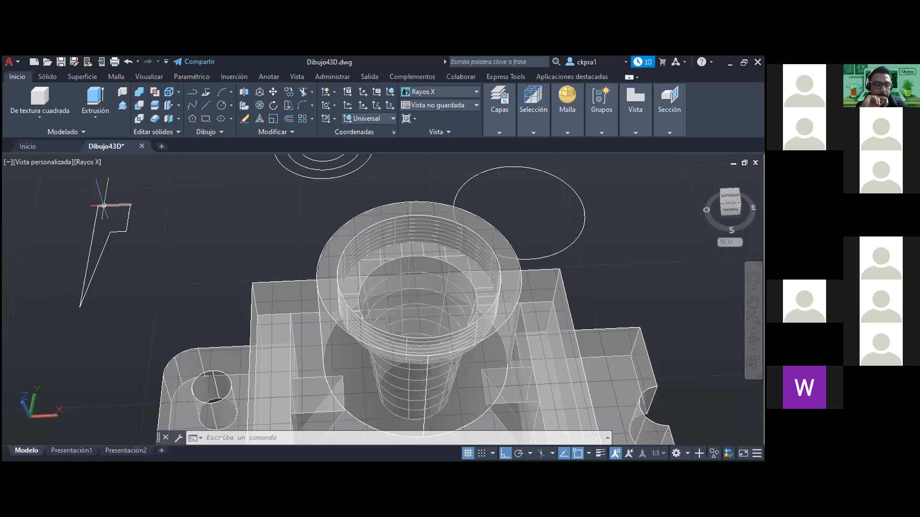
{"action": "mouse_move", "coordinate": [121, 204]}
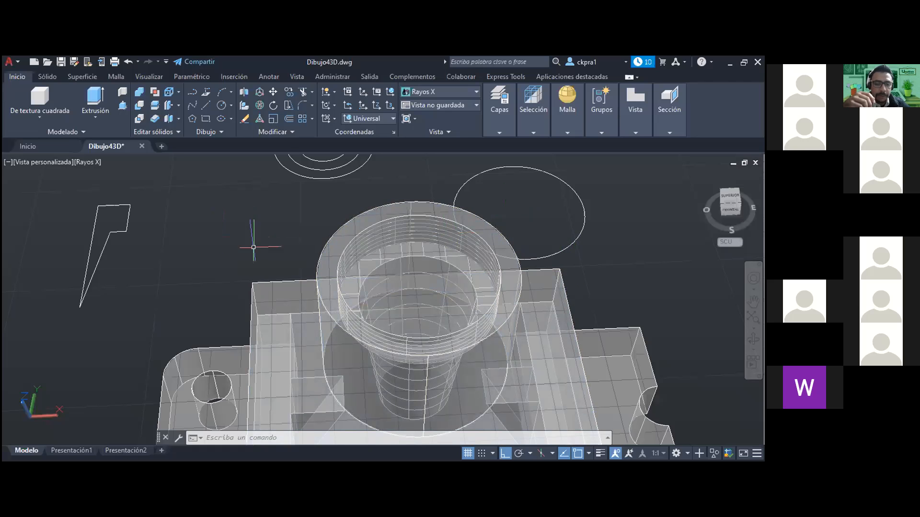
Delete the raised block with its vertical cylinder and show the remaining stepped, tapered core from the front.
{"action": "left_click", "coordinate": [371, 214]}
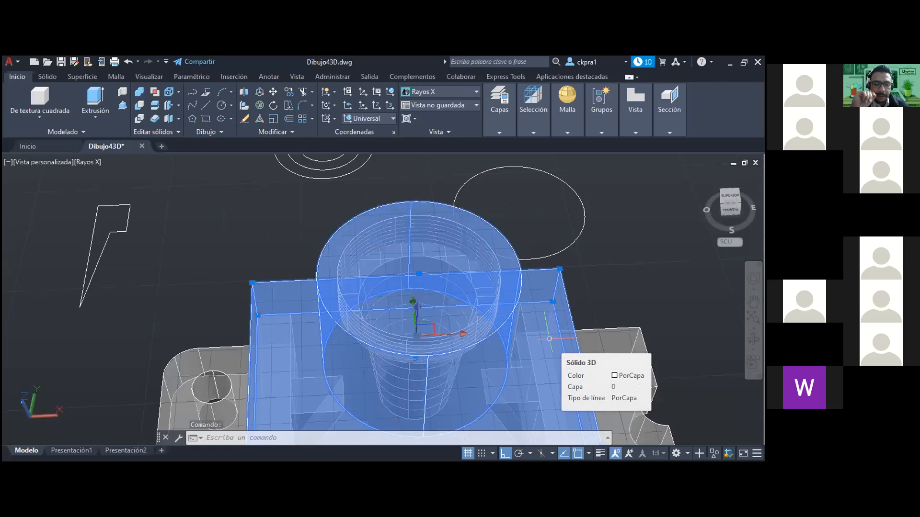
{"action": "key", "text": "Delete"}
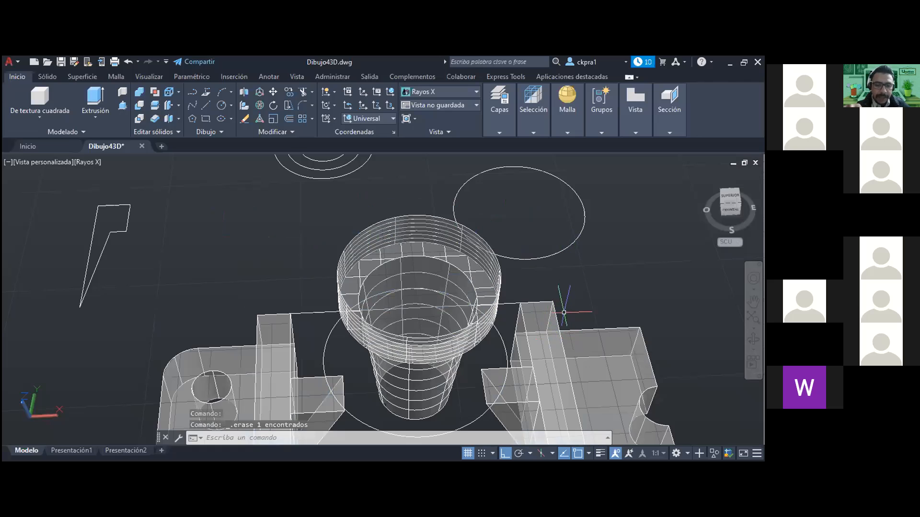
{"action": "middle_click_drag", "start_coordinate": [558, 323], "coordinate": [593, 306], "text": "shift"}
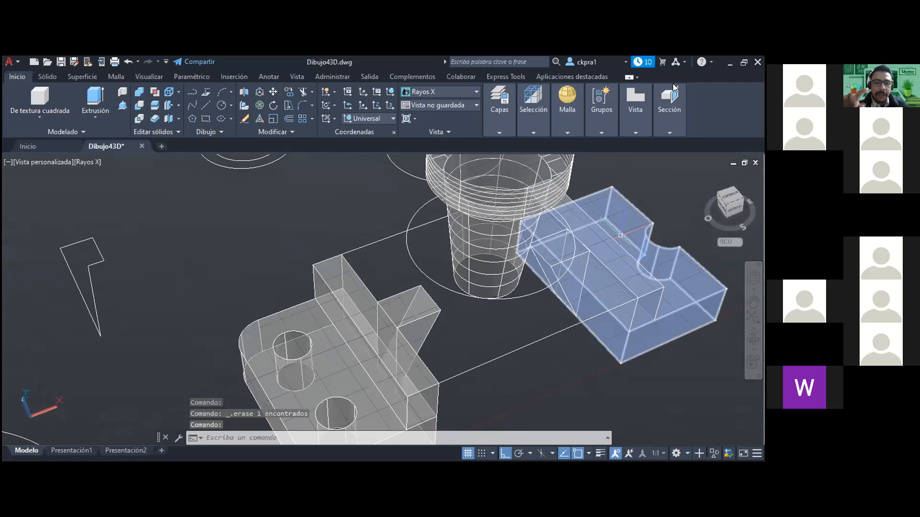
{"action": "left_click", "coordinate": [729, 203]}
{"action": "scroll", "coordinate": [342, 300], "scroll_direction": "up", "scroll_amount": 7}
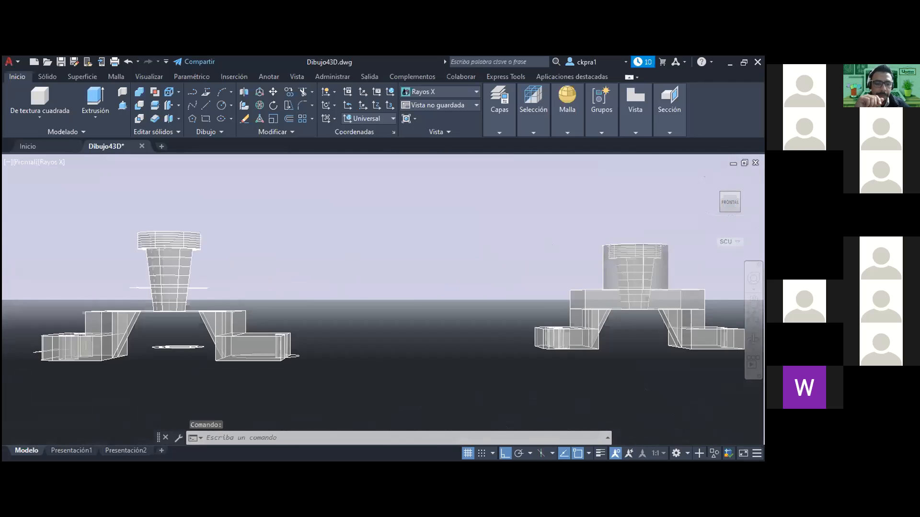
{"action": "scroll", "coordinate": [232, 282], "scroll_direction": "up", "scroll_amount": 3}
{"action": "middle_click_drag", "start_coordinate": [149, 277], "coordinate": [396, 276]}
{"action": "scroll", "coordinate": [266, 240], "scroll_direction": "down", "scroll_amount": 2}
{"action": "scroll", "coordinate": [287, 230], "scroll_direction": "down", "scroll_amount": 3}
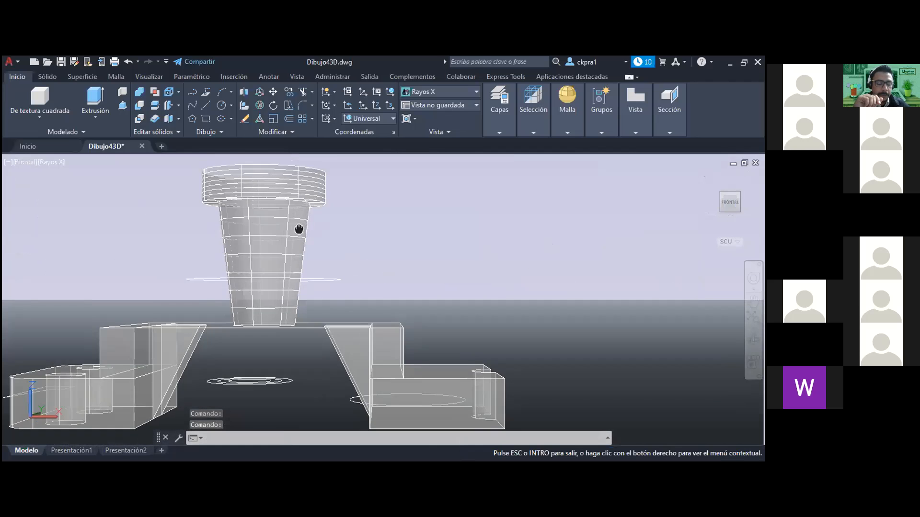
Select the stepped, tapered core and examine its grip points around the underside edge of the collar.
{"action": "left_click", "coordinate": [298, 259]}
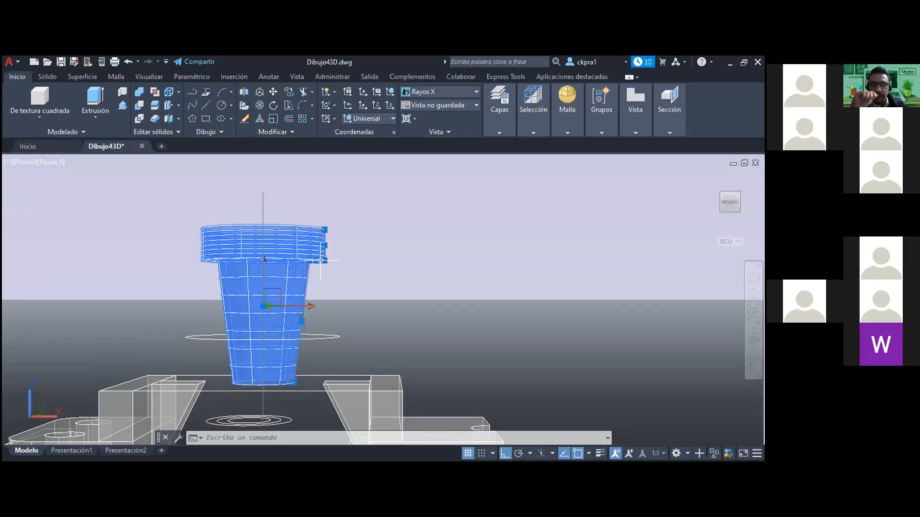
{"action": "mouse_move", "coordinate": [324, 260]}
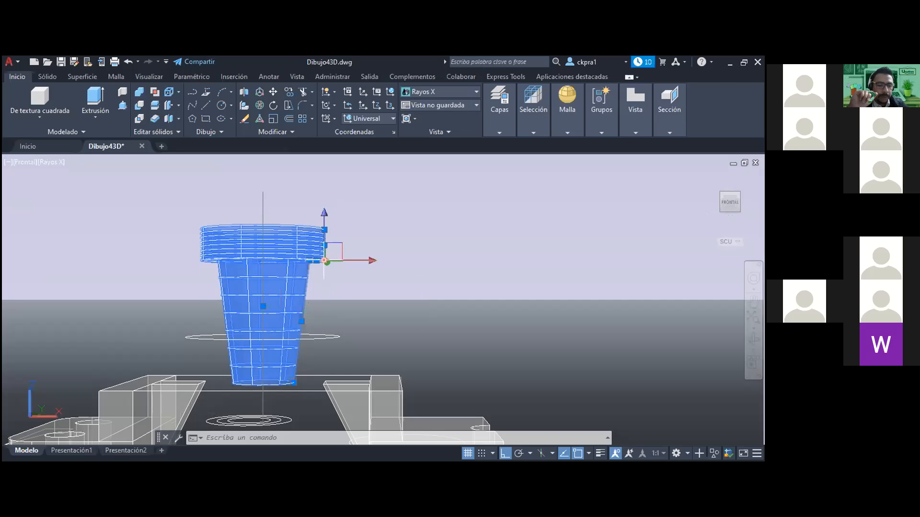
{"action": "key", "text": "Escape"}
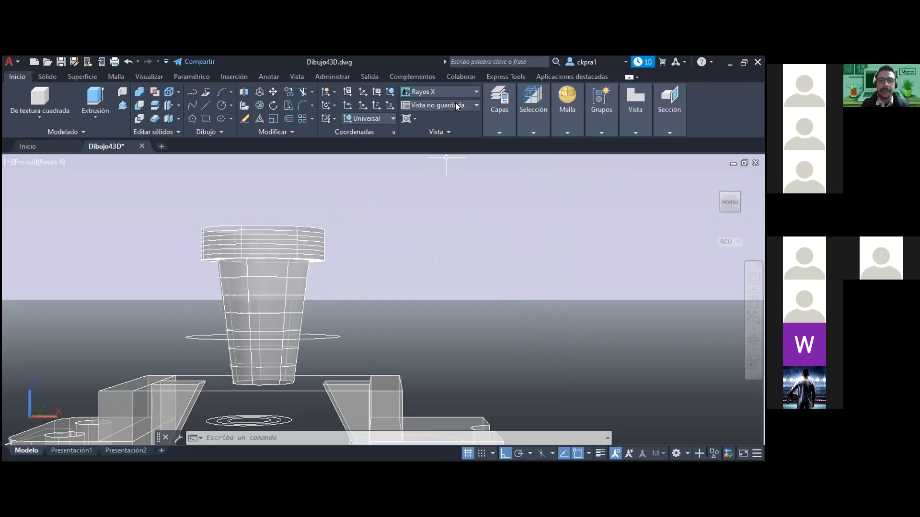
Undo the view changes, the deletion of the raised block with its cylinder, and the sketched line profile.
{"action": "key", "text": "ctrl+z"}
{"action": "key", "text": "ctrl+z"}
{"action": "key", "text": "ctrl+z"}
{"action": "key", "text": "ctrl+z"}
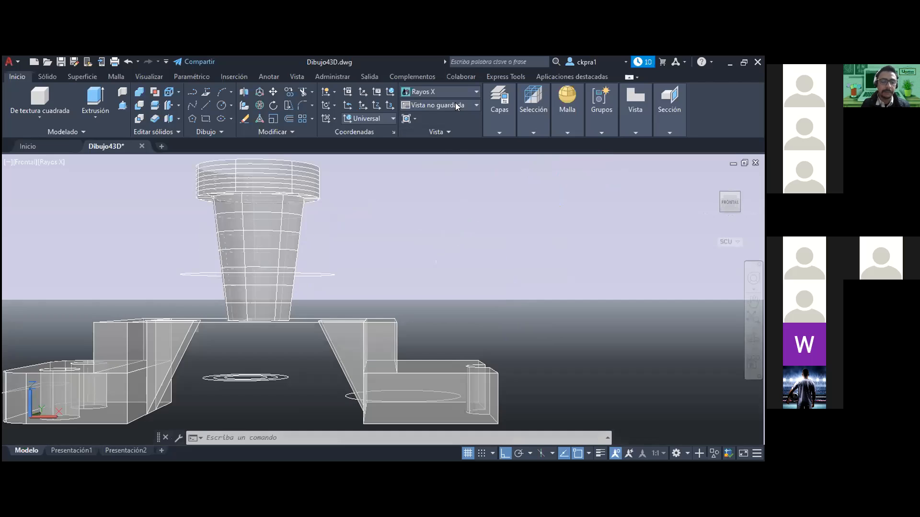
{"action": "key", "text": "ctrl+z"}
{"action": "key", "text": "ctrl+z"}
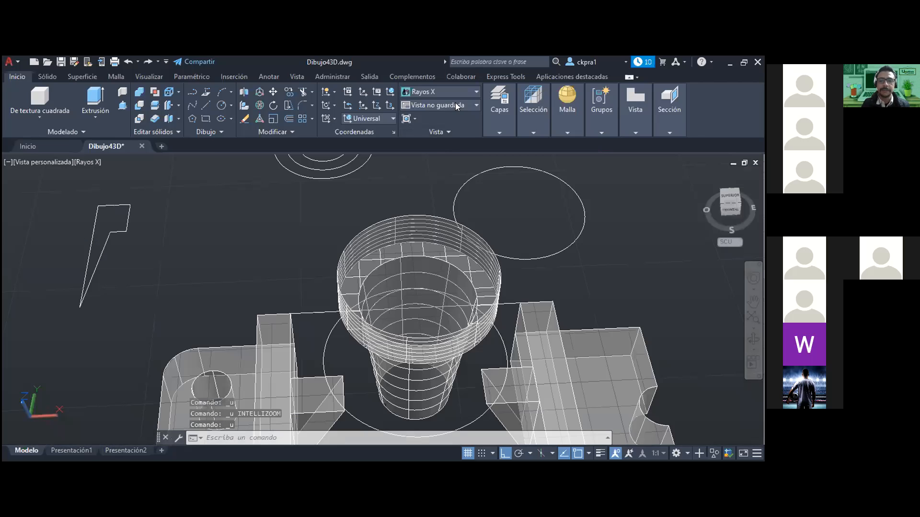
{"action": "key", "text": "ctrl+z"}
{"action": "key", "text": "ctrl+z"}
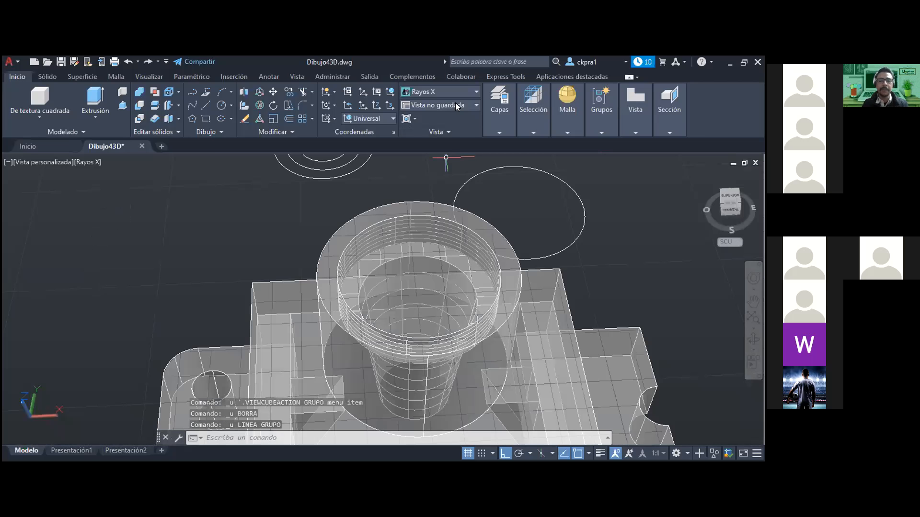